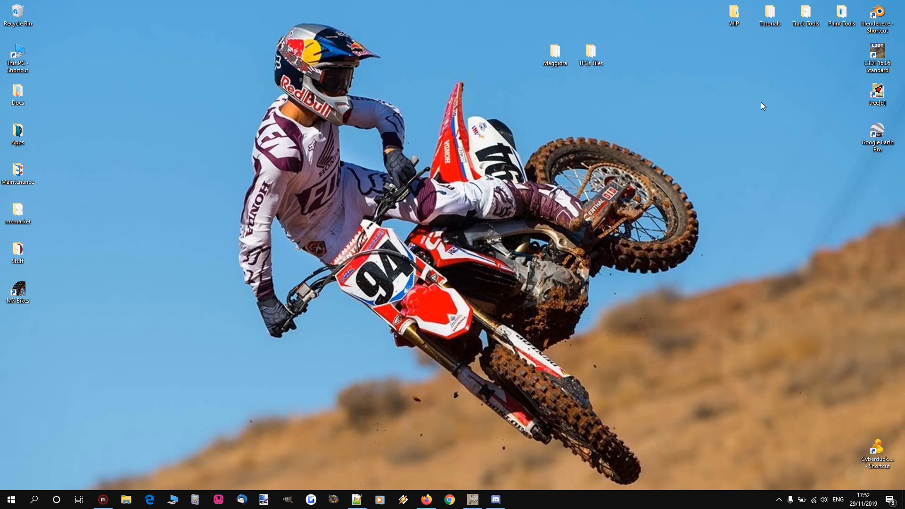
Step: Open the TFCs Tiles folder from the desktop and point out the SHD FILE.shd and track_n.tga files in it
{"action": "double_click", "coordinate": [590, 51]}
{"action": "left_click_drag", "start_coordinate": [465, 151], "coordinate": [330, 99]}
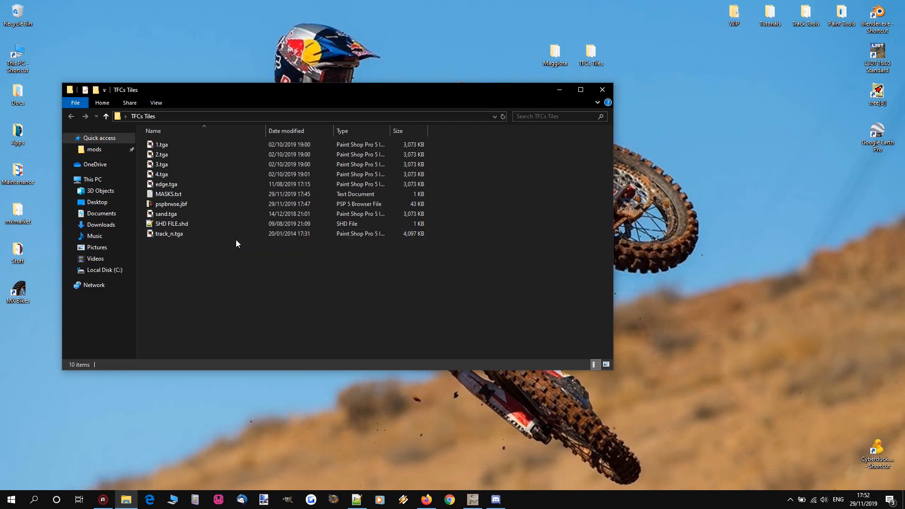
{"action": "left_click", "coordinate": [173, 224]}
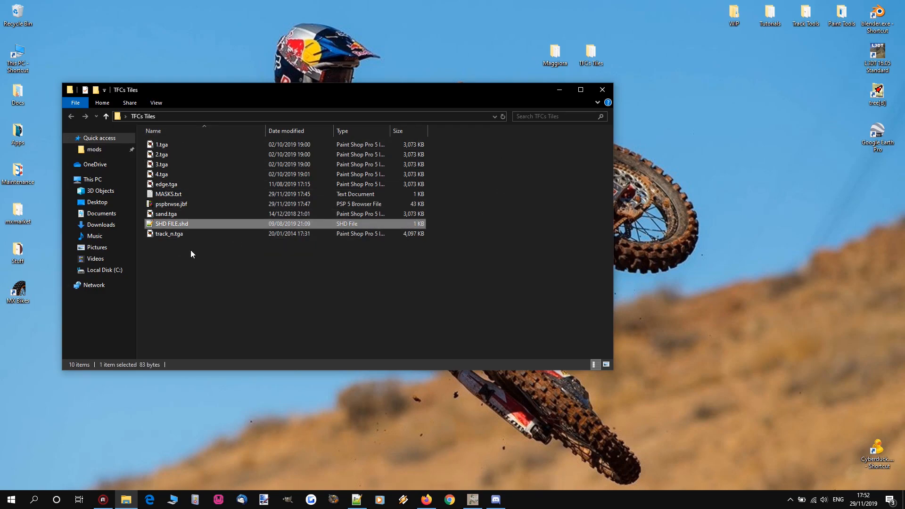
{"action": "left_click", "coordinate": [164, 235]}
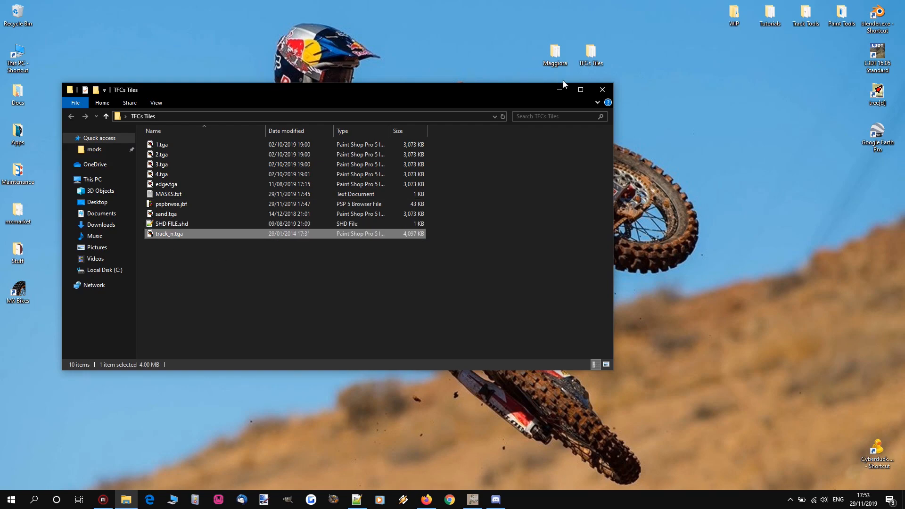
Step: Open MASKS.txt to read the layer order and mask notes, close it, and minimize the folder window
{"action": "double_click", "coordinate": [168, 193]}
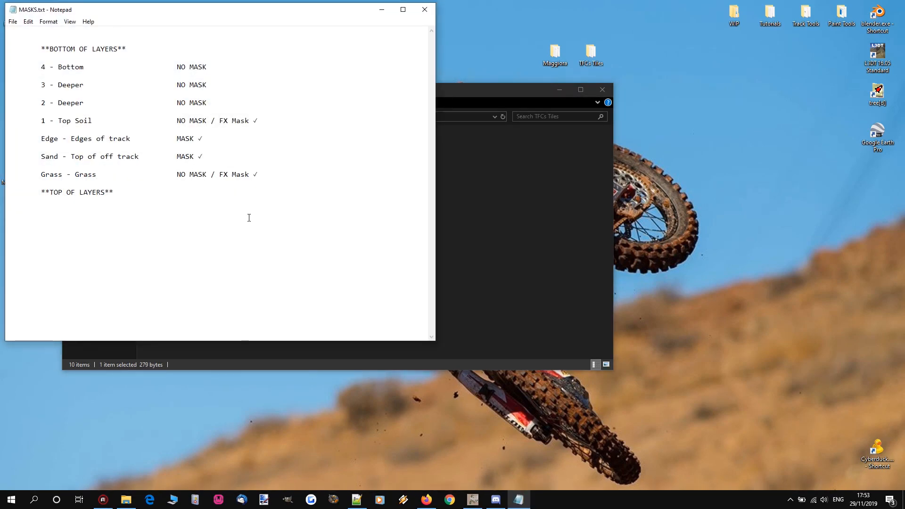
{"action": "left_click_drag", "start_coordinate": [188, 198], "coordinate": [30, 49]}
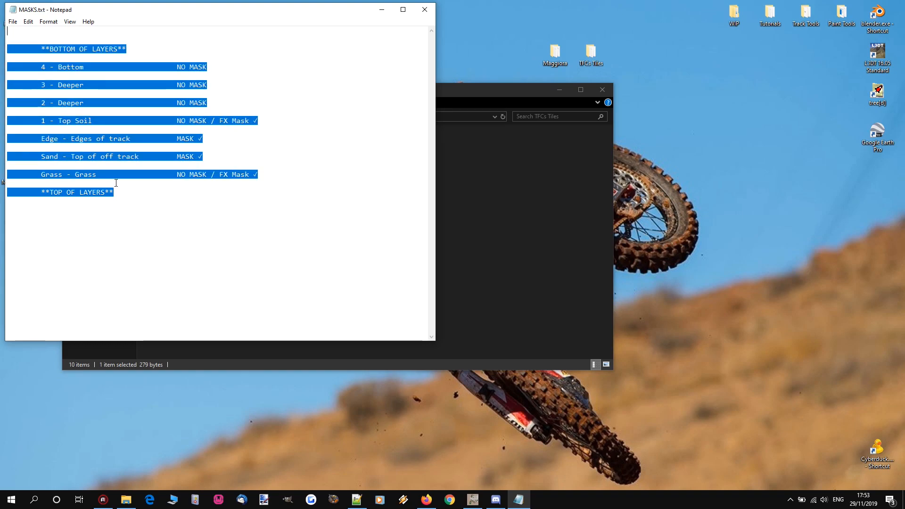
{"action": "left_click", "coordinate": [168, 193]}
{"action": "left_click", "coordinate": [424, 10]}
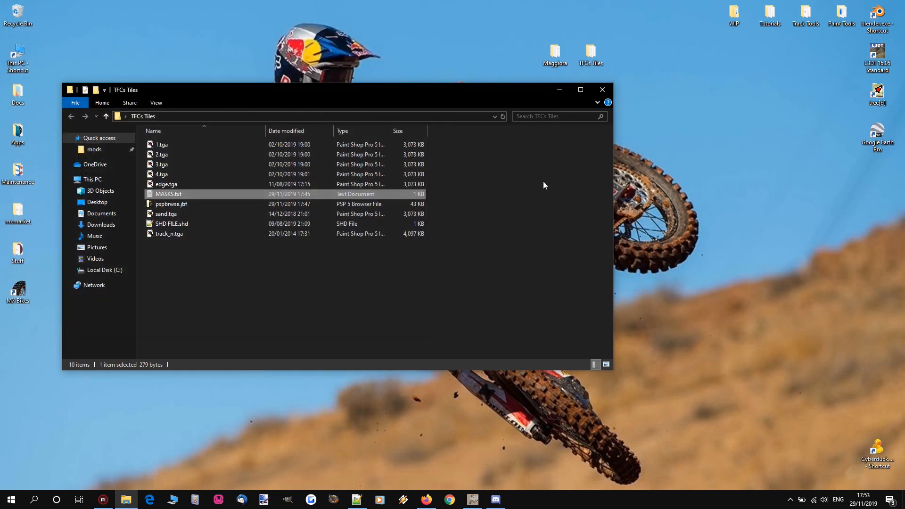
{"action": "left_click", "coordinate": [561, 91]}
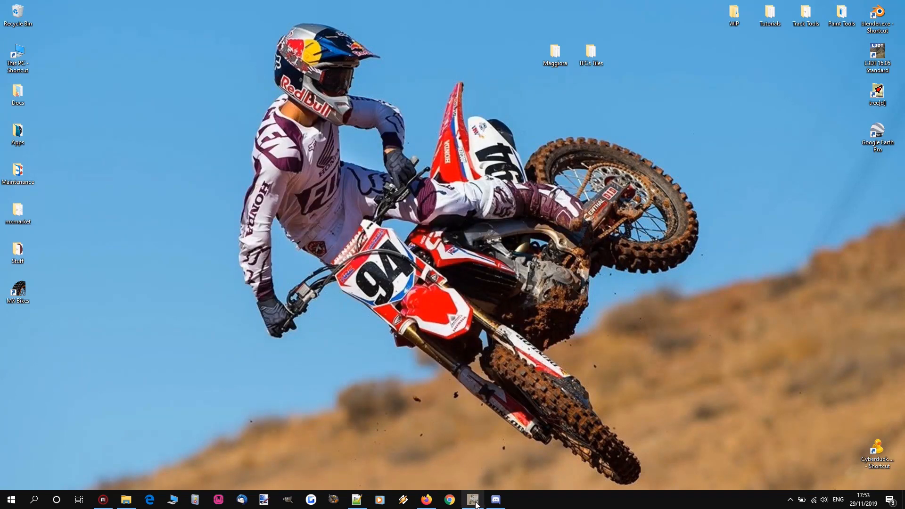
Step: Switch to GIMP, hide Layer #1 and Layer #2 in layout.xcf, and select the brown track layer named Layer
{"action": "left_click", "coordinate": [476, 503]}
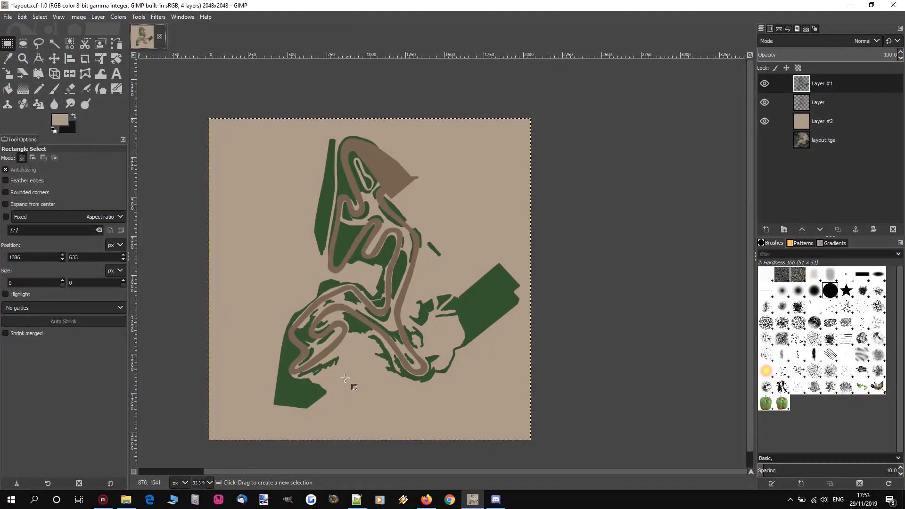
{"action": "scroll", "coordinate": [351, 371], "scroll_direction": "up", "scroll_amount": 3}
{"action": "scroll", "coordinate": [365, 194], "scroll_direction": "down", "scroll_amount": 2}
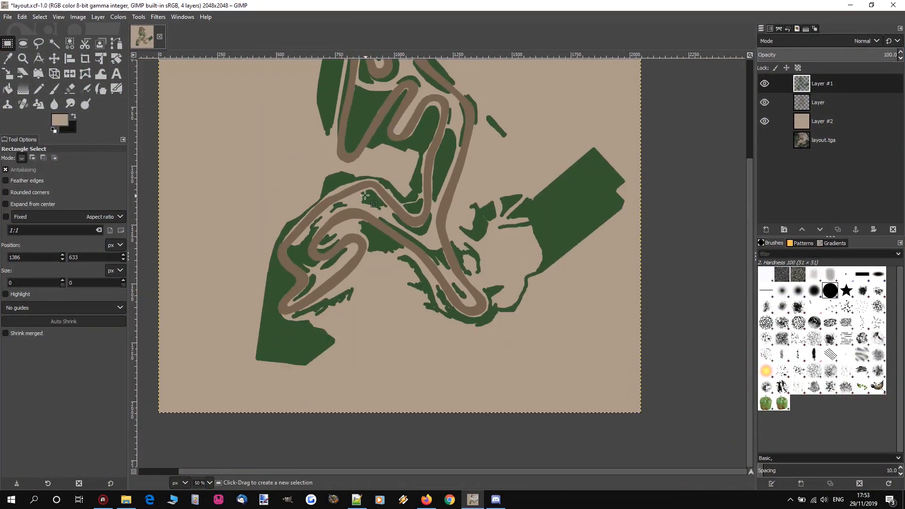
{"action": "scroll", "coordinate": [678, 109], "scroll_direction": "up", "scroll_amount": 3}
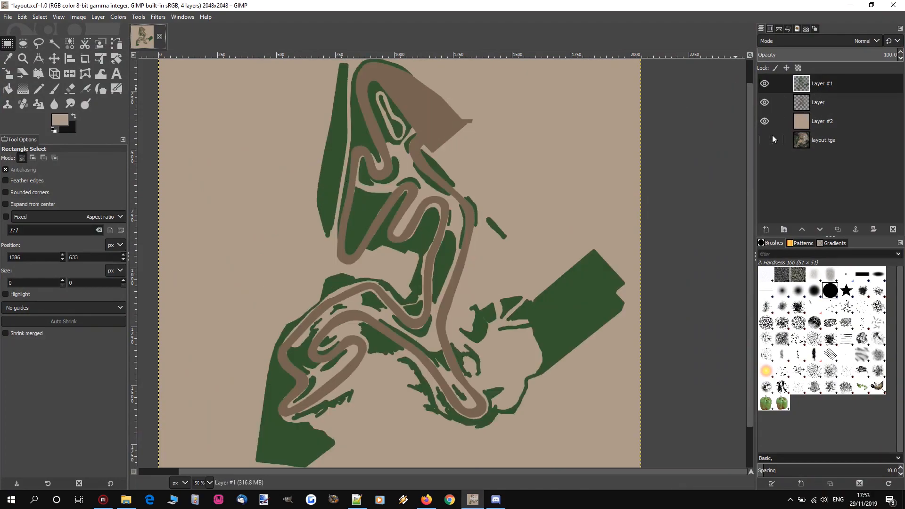
{"action": "left_click", "coordinate": [765, 83]}
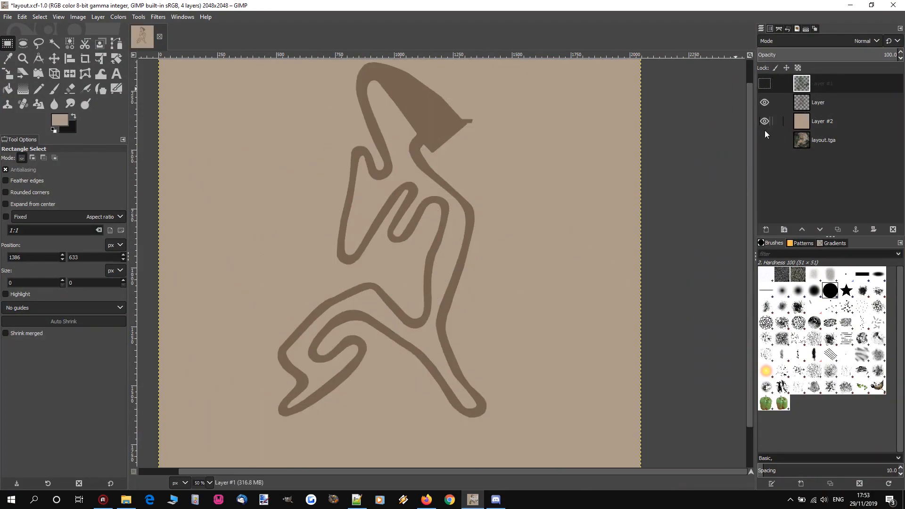
{"action": "left_click", "coordinate": [765, 121]}
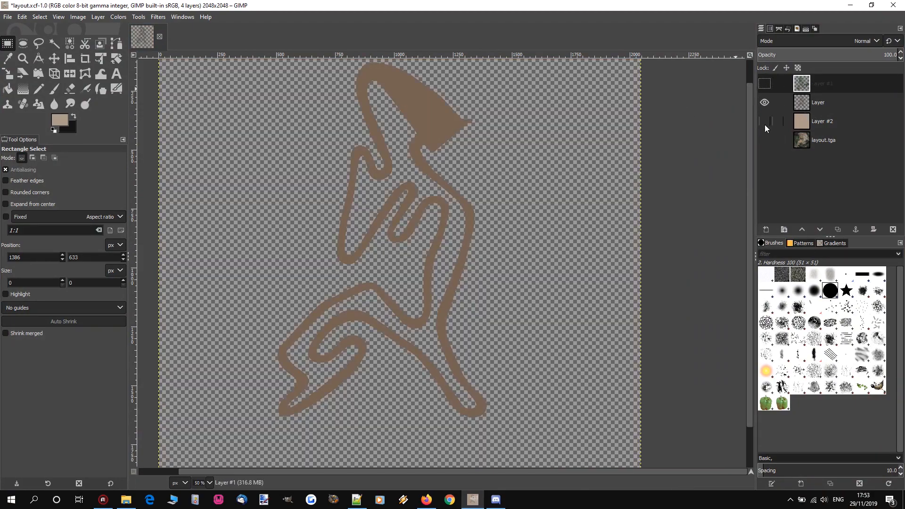
{"action": "left_click", "coordinate": [807, 105]}
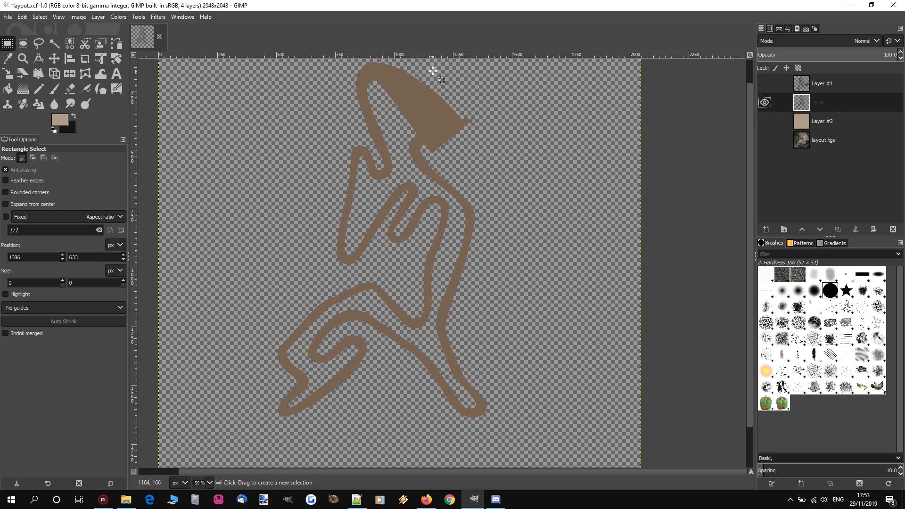
Step: Hide the track layer, check Layer #2 and hide it again, and make the green Layer #1 visible and active
{"action": "left_click", "coordinate": [764, 102]}
{"action": "left_click", "coordinate": [765, 121]}
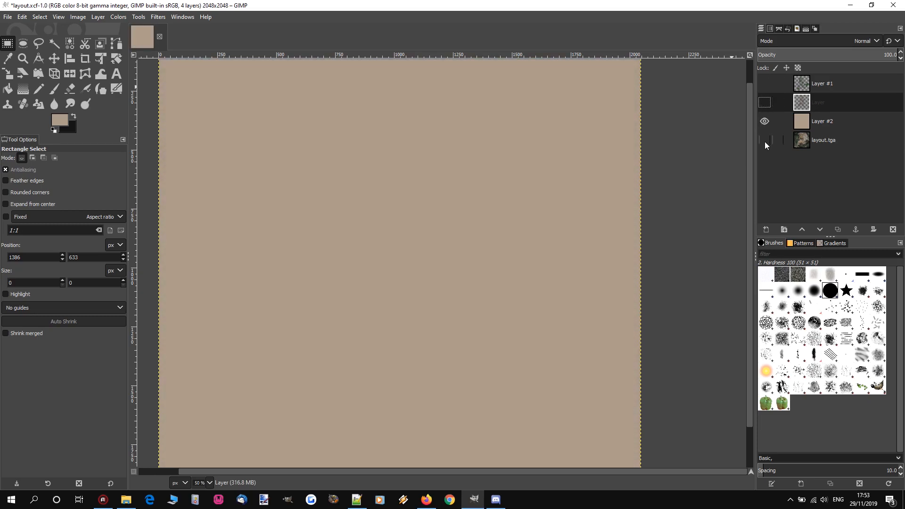
{"action": "left_click", "coordinate": [764, 122]}
{"action": "left_click", "coordinate": [765, 83]}
{"action": "left_click", "coordinate": [784, 84]}
{"action": "key", "text": "minus"}
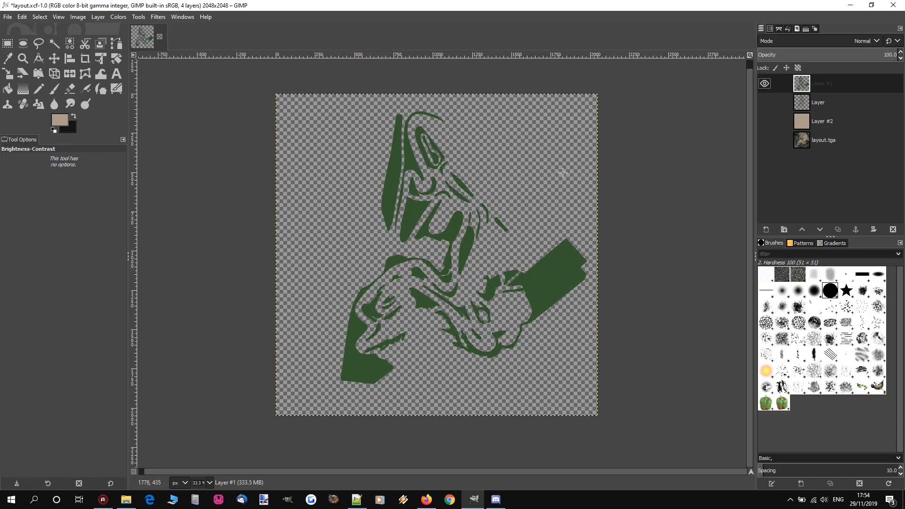
Step: Turn the green shapes on Layer #1 white with Brightness-Contrast, setting brightness to 127 and contrast to its maximum
{"action": "left_click", "coordinate": [120, 19]}
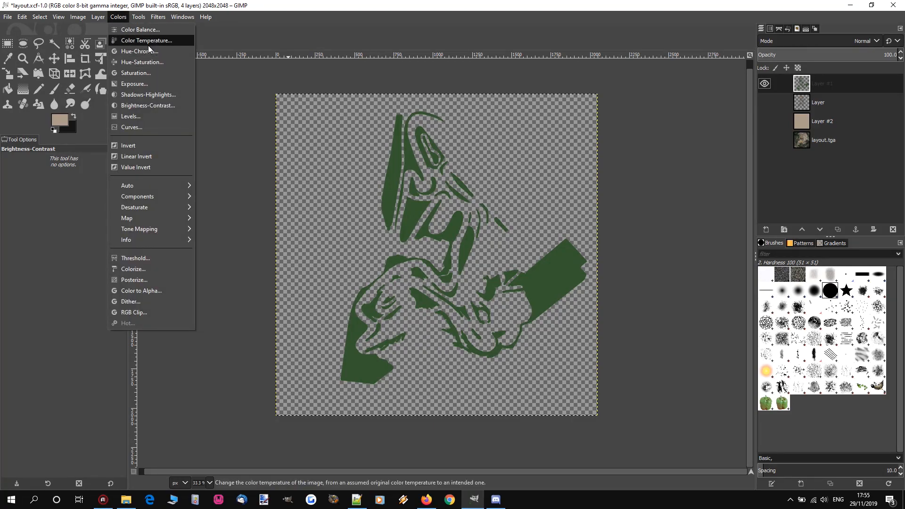
{"action": "left_click", "coordinate": [142, 105]}
{"action": "left_click_drag", "start_coordinate": [724, 387], "coordinate": [806, 390]}
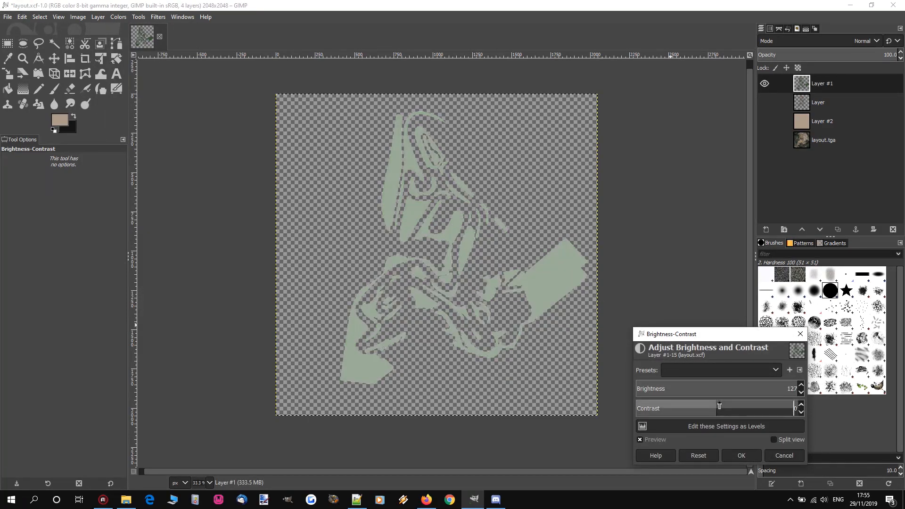
{"action": "left_click_drag", "start_coordinate": [720, 406], "coordinate": [802, 408]}
{"action": "left_click", "coordinate": [743, 454]}
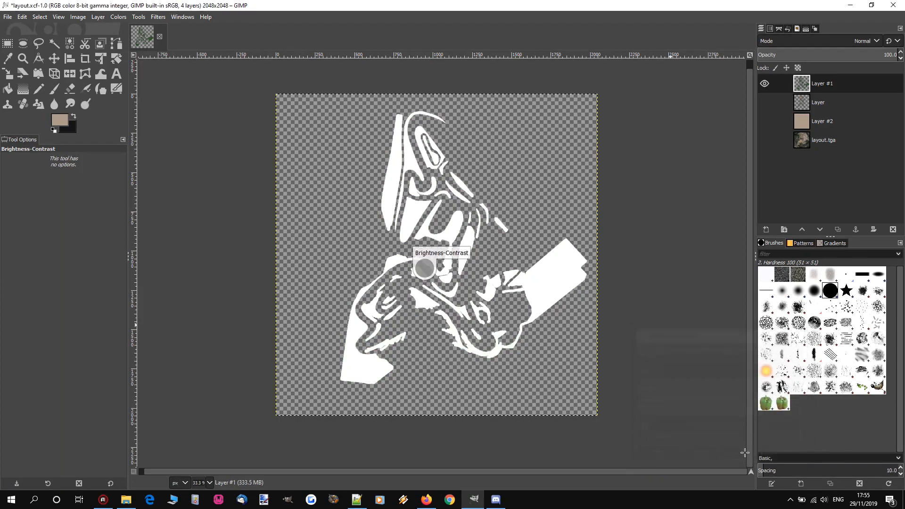
Step: Examine the edges of the white shapes up close and compare them against the Layer #2 background
{"action": "scroll", "coordinate": [399, 163], "scroll_direction": "up", "scroll_amount": 6}
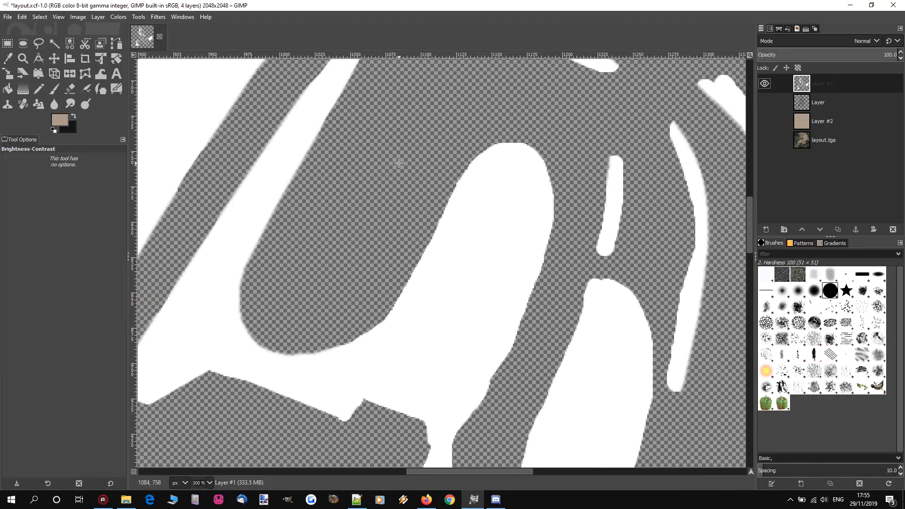
{"action": "scroll", "coordinate": [401, 187], "scroll_direction": "down", "scroll_amount": 1}
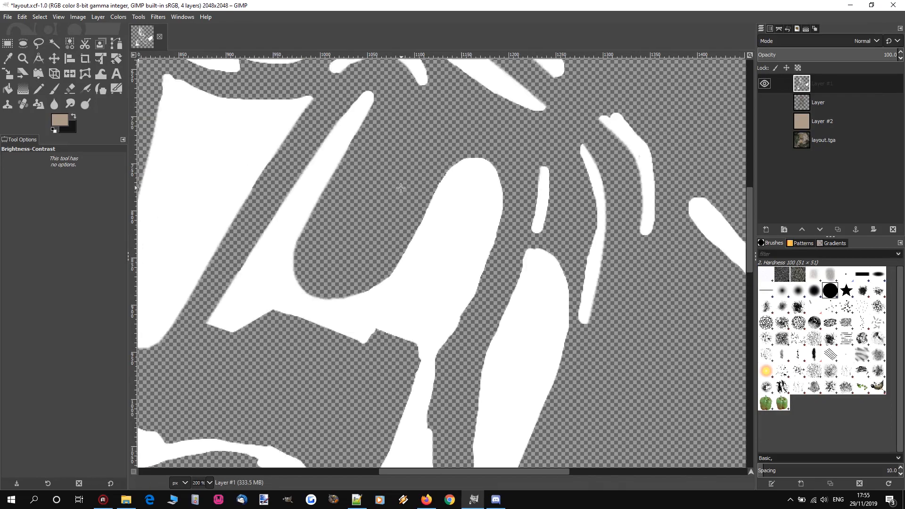
{"action": "scroll", "coordinate": [401, 188], "scroll_direction": "down", "scroll_amount": 2}
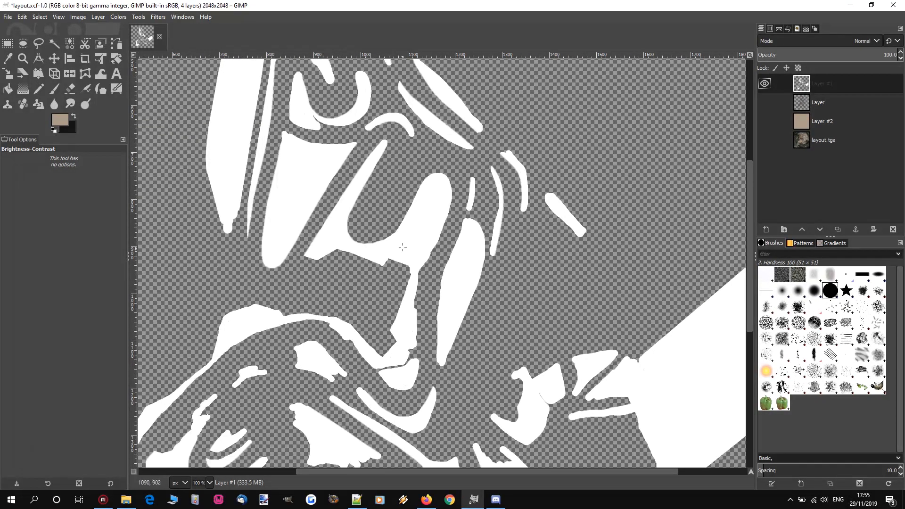
{"action": "scroll", "coordinate": [418, 241], "scroll_direction": "down", "scroll_amount": 3}
{"action": "scroll", "coordinate": [417, 240], "scroll_direction": "up", "scroll_amount": 1}
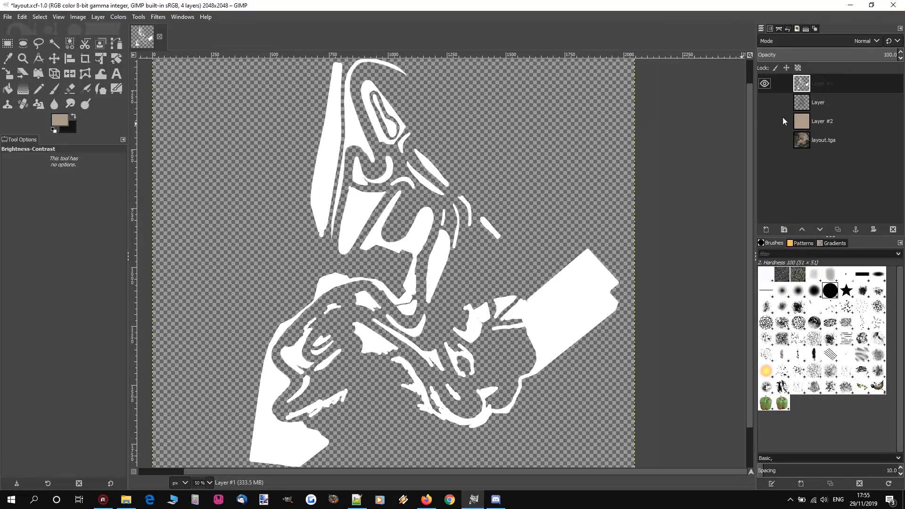
{"action": "left_click", "coordinate": [765, 121]}
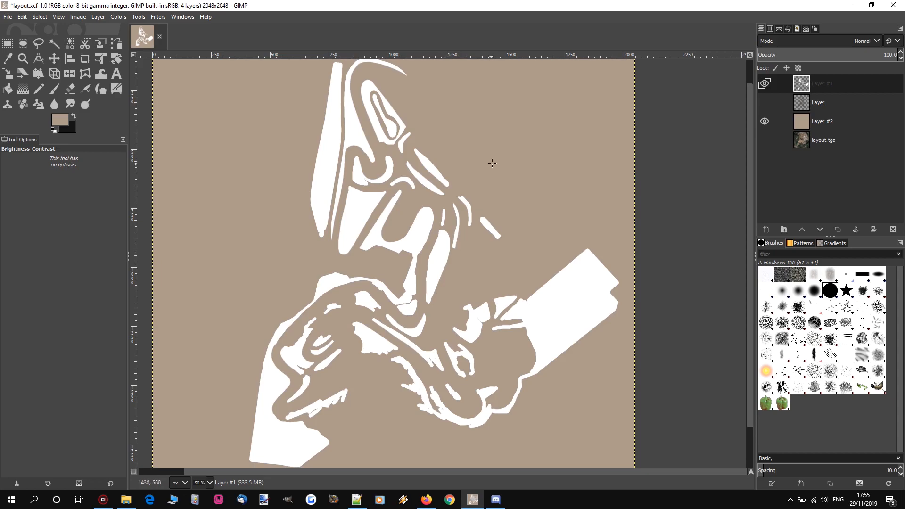
{"action": "left_click", "coordinate": [765, 122]}
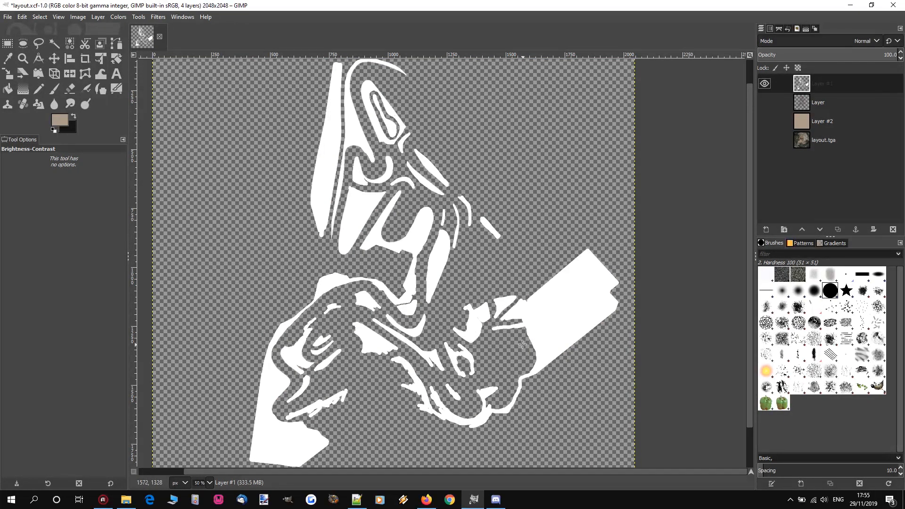
Step: Open grass.tga from the TFCs Tiles folder for editing in GIMP
{"action": "left_click", "coordinate": [126, 500]}
{"action": "right_click", "coordinate": [165, 193]}
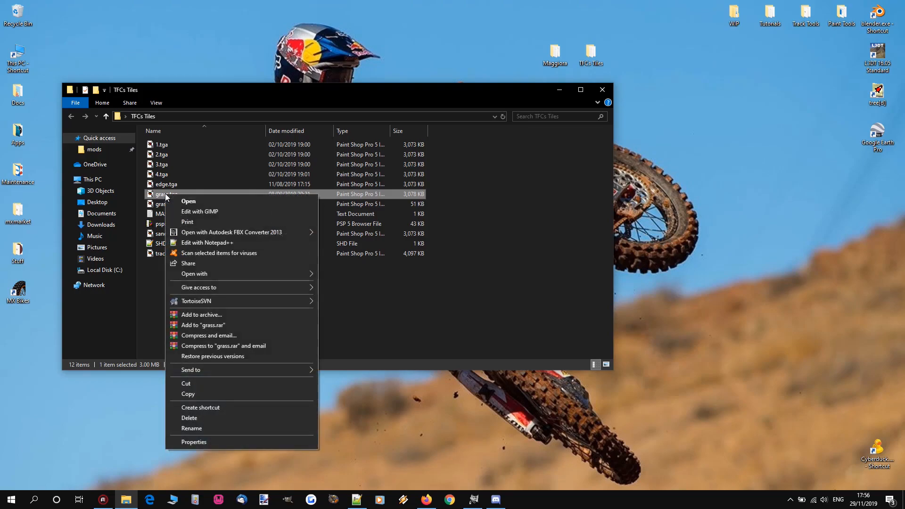
{"action": "left_click", "coordinate": [190, 214]}
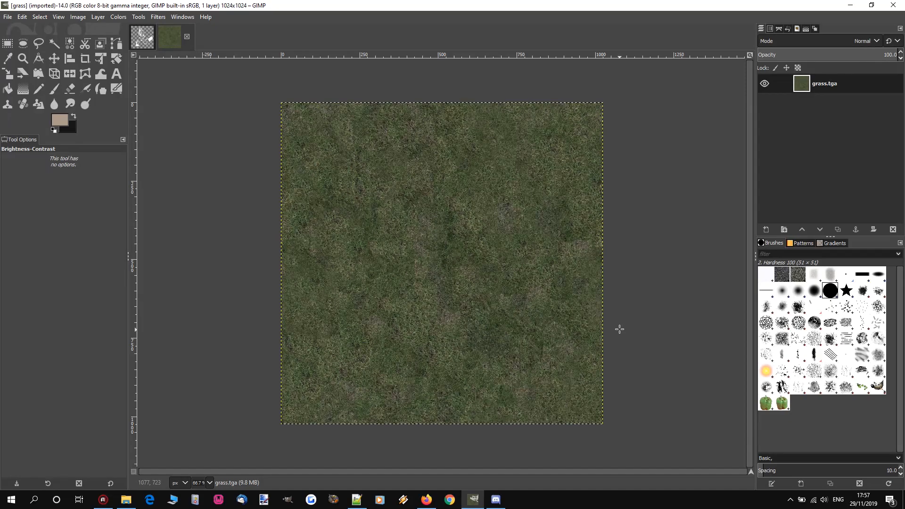
Step: Work out 2048 divided by 50 in the Windows Calculator and close it
{"action": "left_click", "coordinate": [12, 500]}
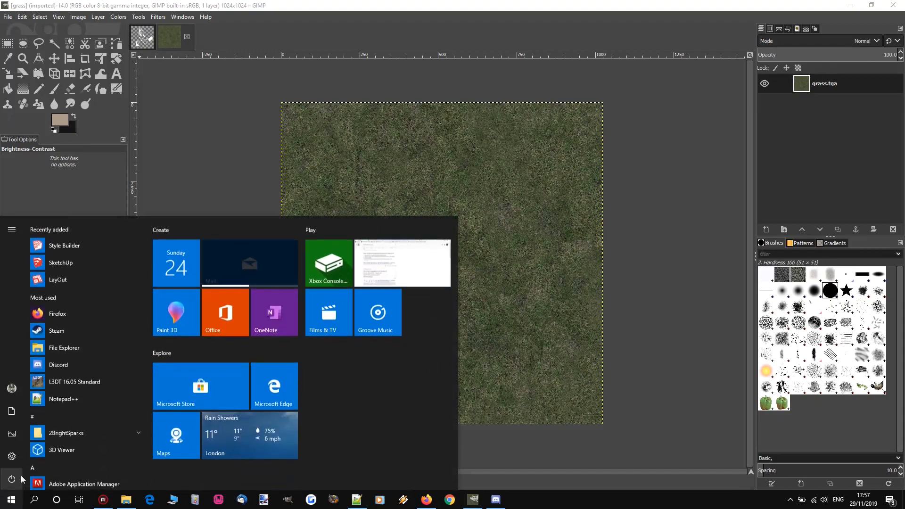
{"action": "left_click", "coordinate": [62, 401]}
{"action": "type", "text": "cal"}
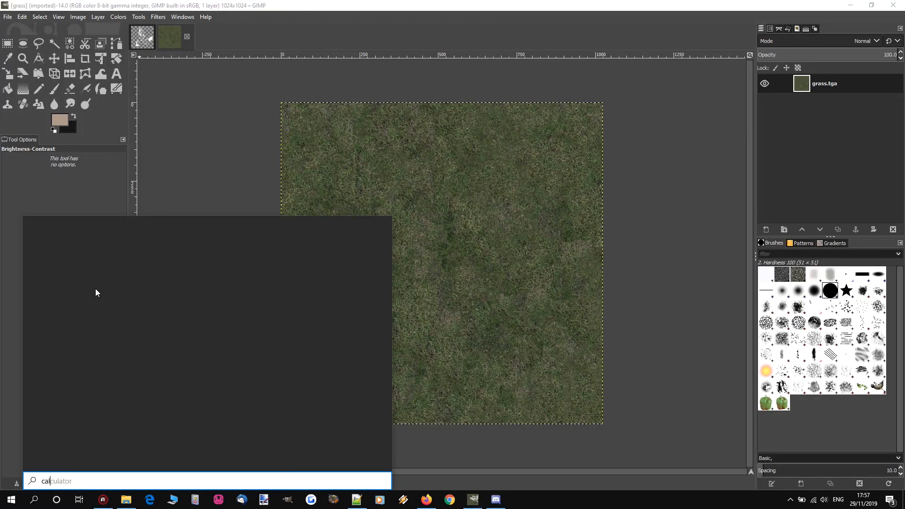
{"action": "left_click", "coordinate": [81, 269]}
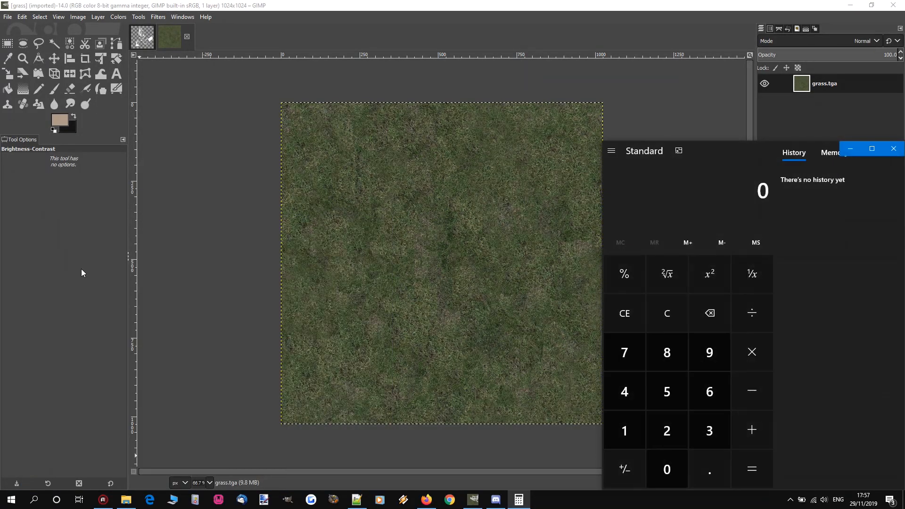
{"action": "type", "text": "2048"}
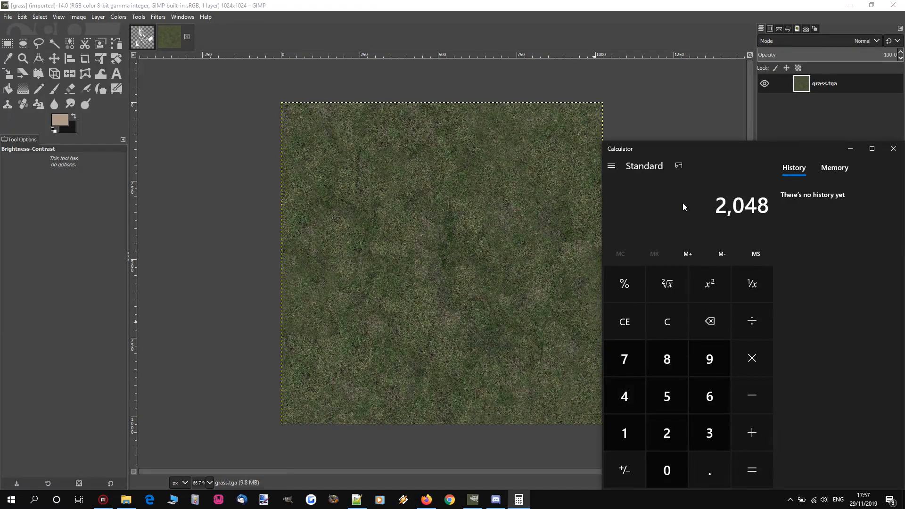
{"action": "type", "text": "/50"}
{"action": "key", "text": "Return"}
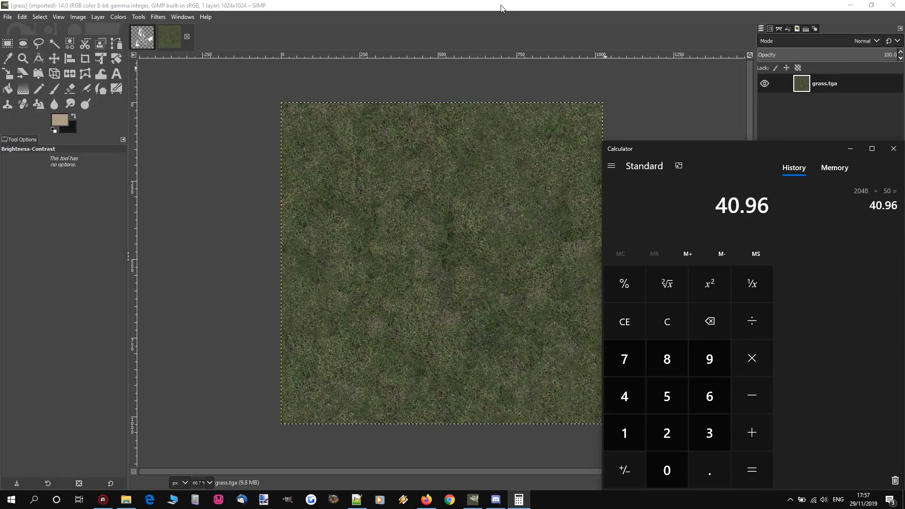
{"action": "left_click", "coordinate": [893, 149]}
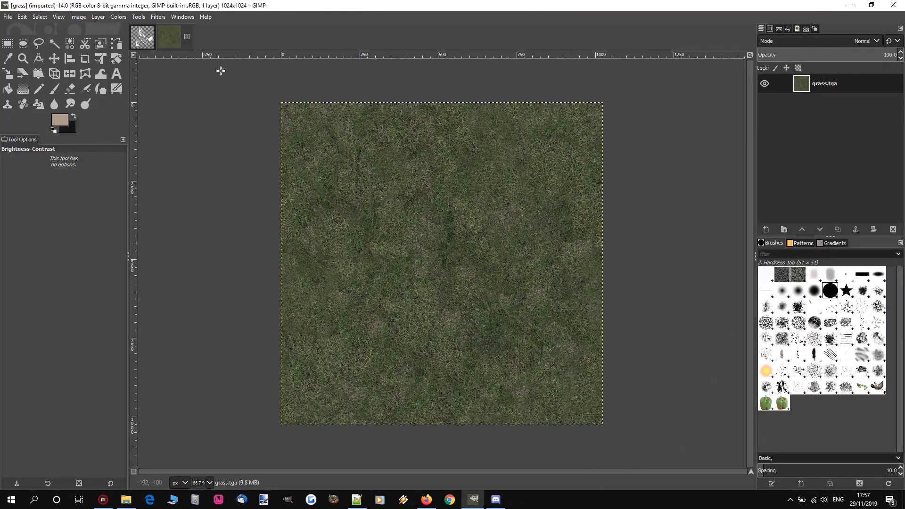
Step: Scale the grass.tga image down to a width of 40.96 px, keeping its width and height linked
{"action": "left_click", "coordinate": [78, 17]}
{"action": "left_click", "coordinate": [99, 144]}
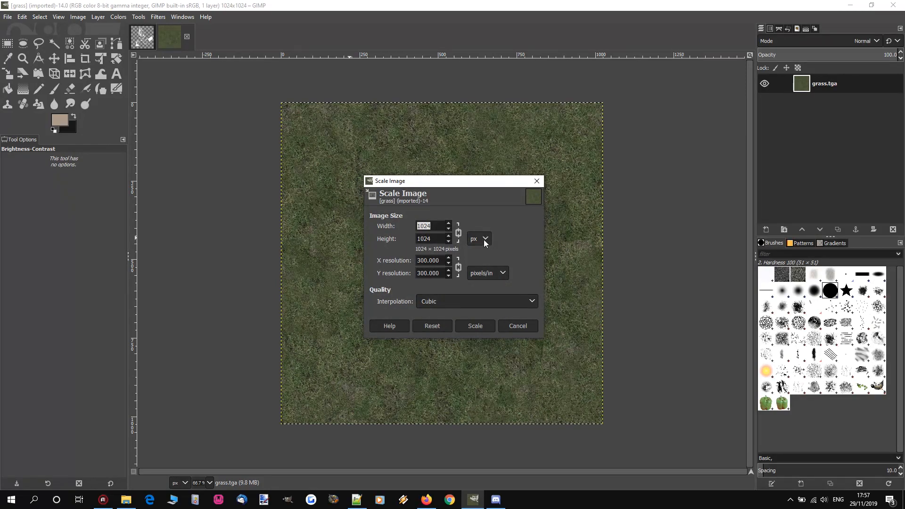
{"action": "type", "text": "40.96"}
{"action": "key", "text": "Return"}
{"action": "left_click", "coordinate": [485, 327]}
{"action": "scroll", "coordinate": [467, 293], "scroll_direction": "up", "scroll_amount": 5}
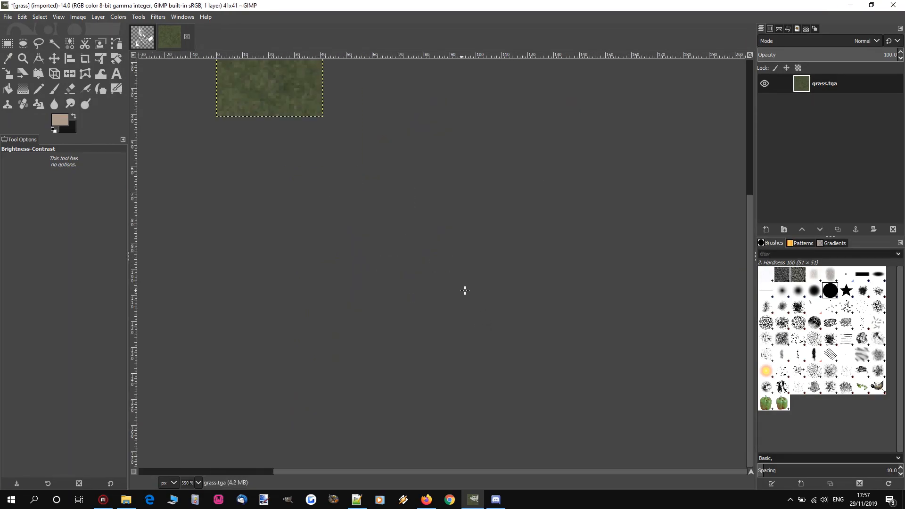
{"action": "scroll", "coordinate": [360, 196], "scroll_direction": "down", "scroll_amount": 6}
{"action": "scroll", "coordinate": [318, 162], "scroll_direction": "up", "scroll_amount": 5}
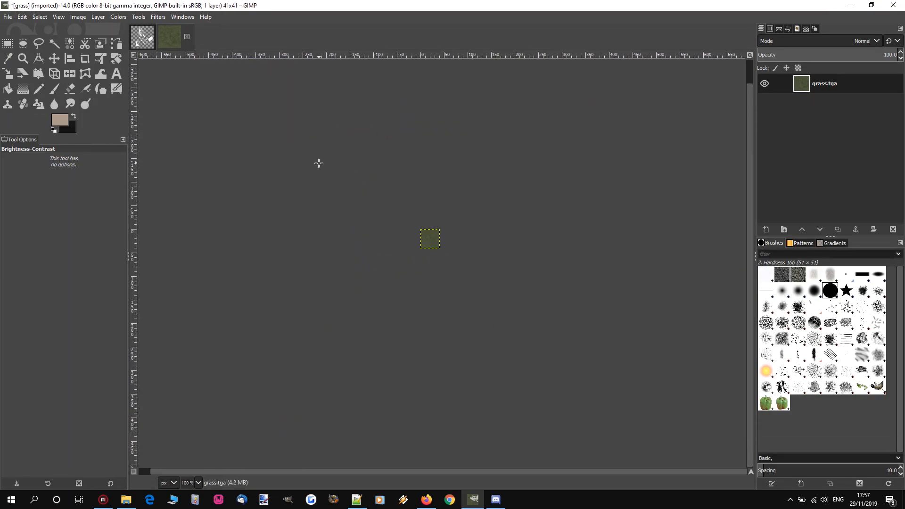
Step: Copy the scaled grass texture and add a new transparent layer beneath Layer #1 in layout.xcf
{"action": "scroll", "coordinate": [670, 385], "scroll_direction": "down", "scroll_amount": 4}
{"action": "scroll", "coordinate": [699, 406], "scroll_direction": "up", "scroll_amount": 4}
{"action": "scroll", "coordinate": [552, 311], "scroll_direction": "up", "scroll_amount": 3}
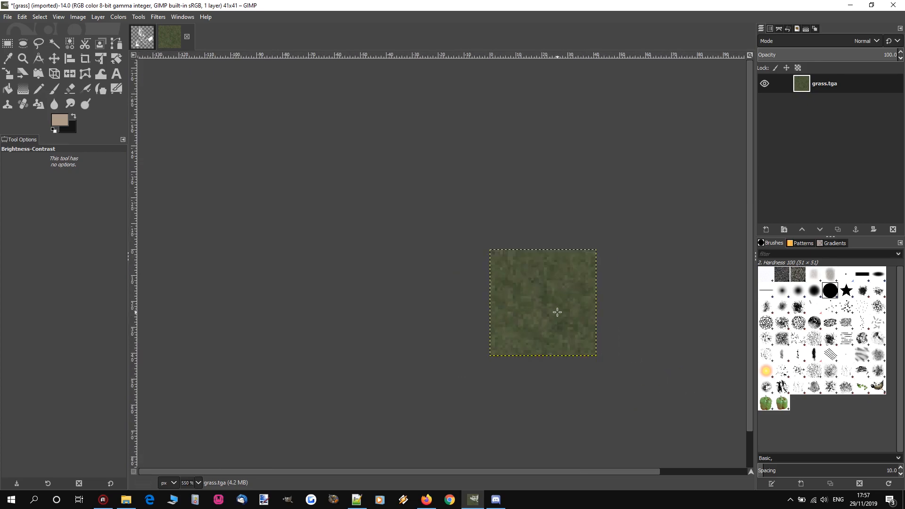
{"action": "scroll", "coordinate": [557, 312], "scroll_direction": "down", "scroll_amount": 1}
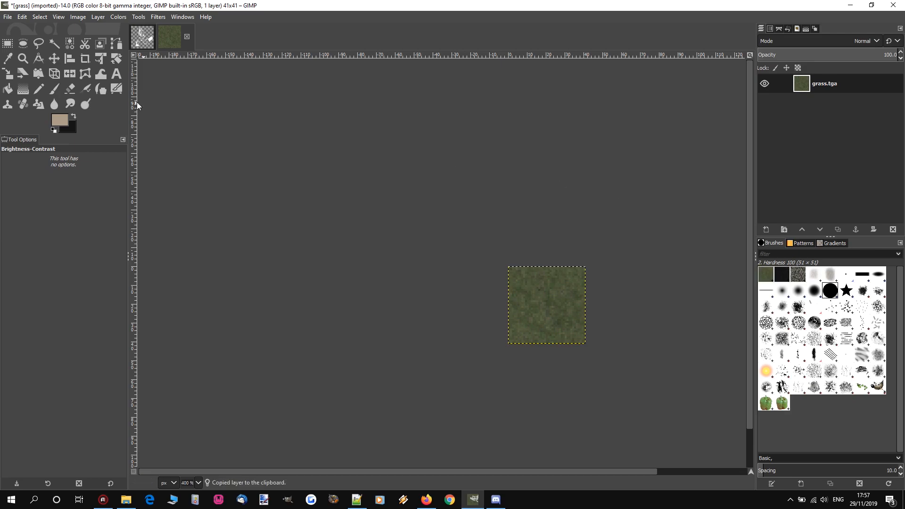
{"action": "left_click", "coordinate": [142, 37]}
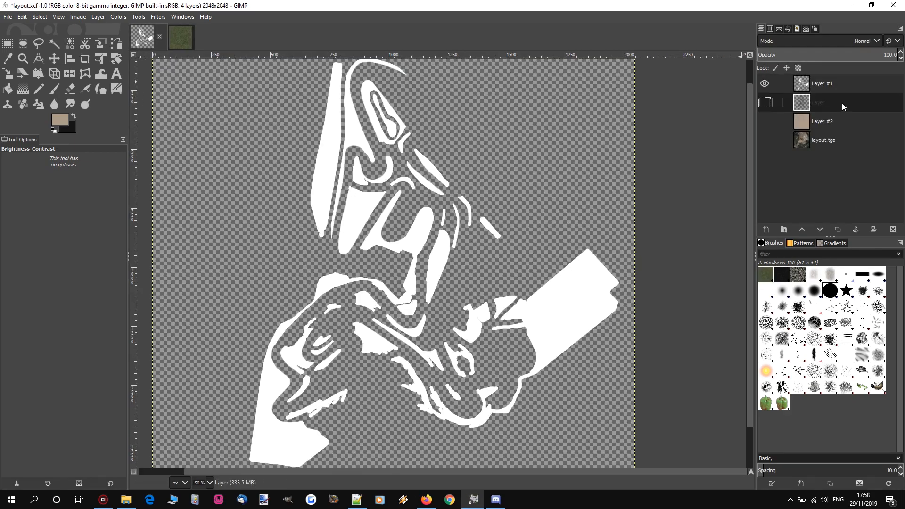
{"action": "left_click", "coordinate": [766, 230]}
{"action": "left_click", "coordinate": [821, 347]}
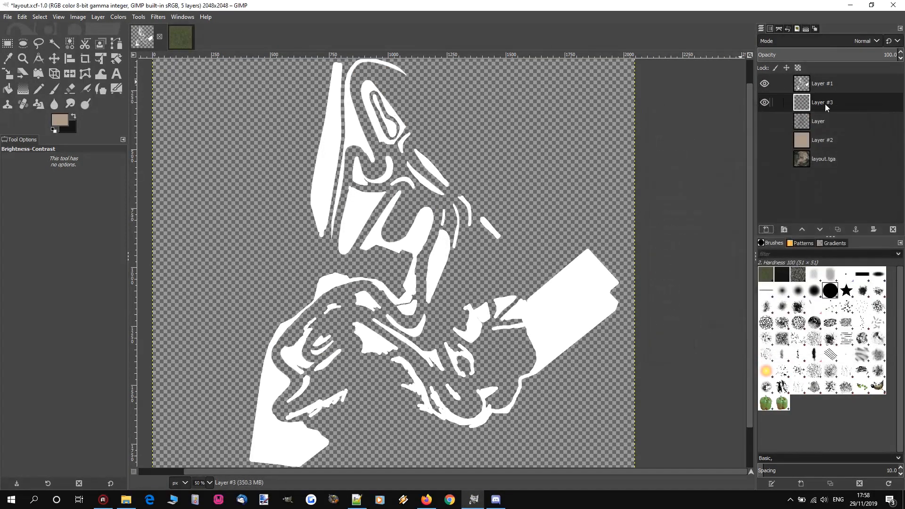
Step: Bucket-fill Layer #3 with the Clipboard Image grass pattern
{"action": "left_click", "coordinate": [8, 89]}
{"action": "left_click", "coordinate": [25, 227]}
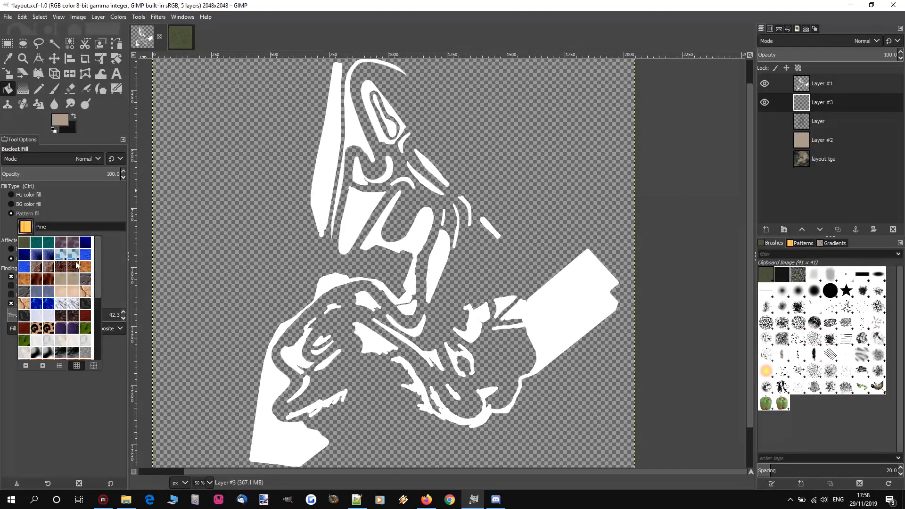
{"action": "left_click", "coordinate": [25, 243]}
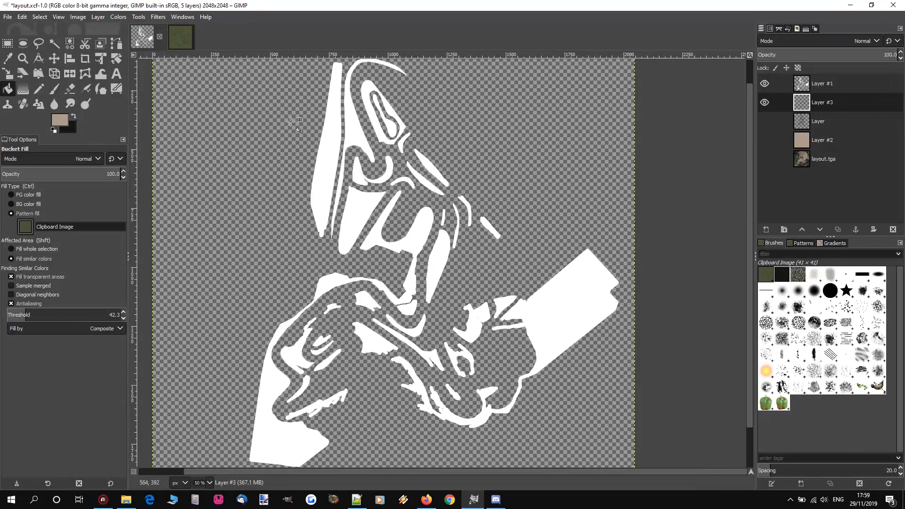
{"action": "left_click", "coordinate": [259, 142]}
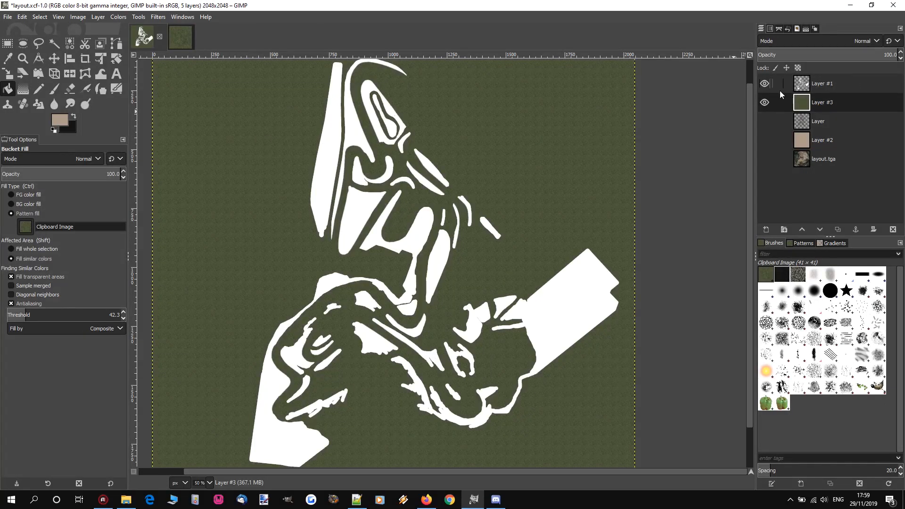
Step: Hide Layer #1 and examine how the grass pattern tiles across Layer #3
{"action": "left_click", "coordinate": [764, 84]}
{"action": "scroll", "coordinate": [416, 289], "scroll_direction": "up", "scroll_amount": 8}
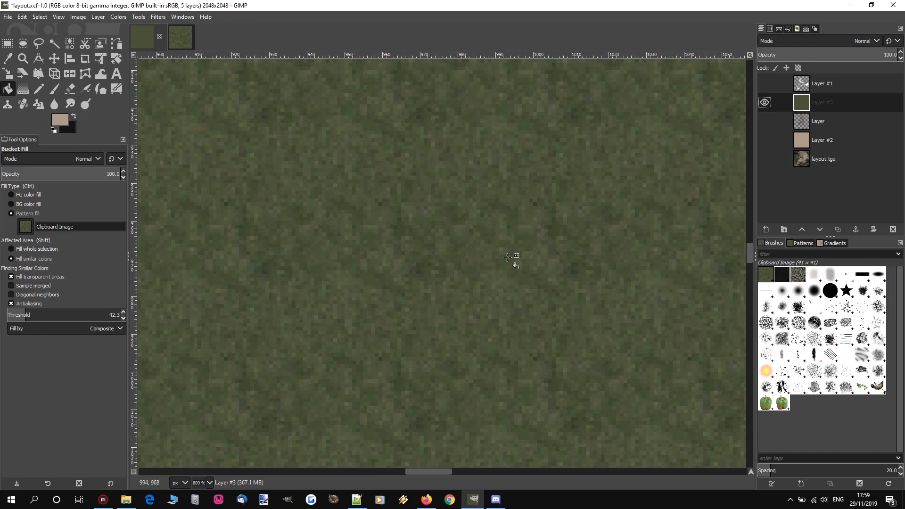
{"action": "scroll", "coordinate": [461, 282], "scroll_direction": "down", "scroll_amount": 3}
{"action": "scroll", "coordinate": [484, 215], "scroll_direction": "down", "scroll_amount": 4}
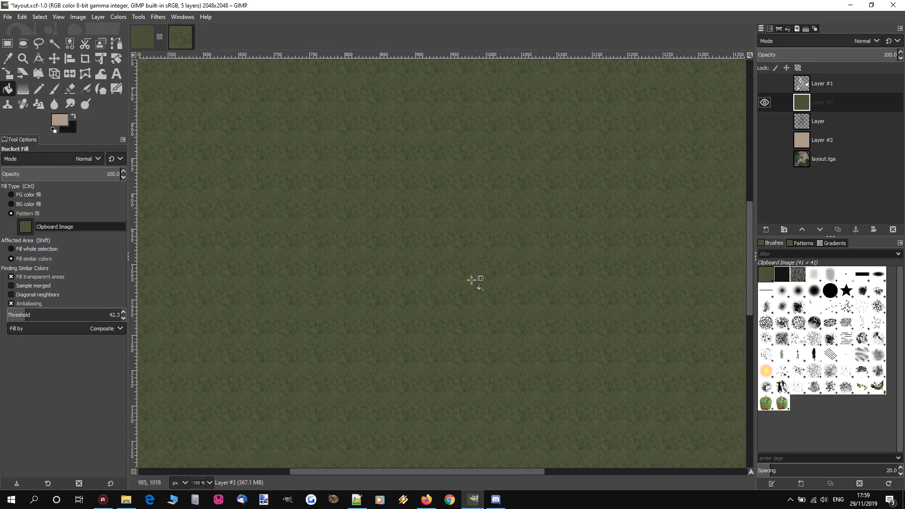
{"action": "scroll", "coordinate": [479, 252], "scroll_direction": "down", "scroll_amount": 3}
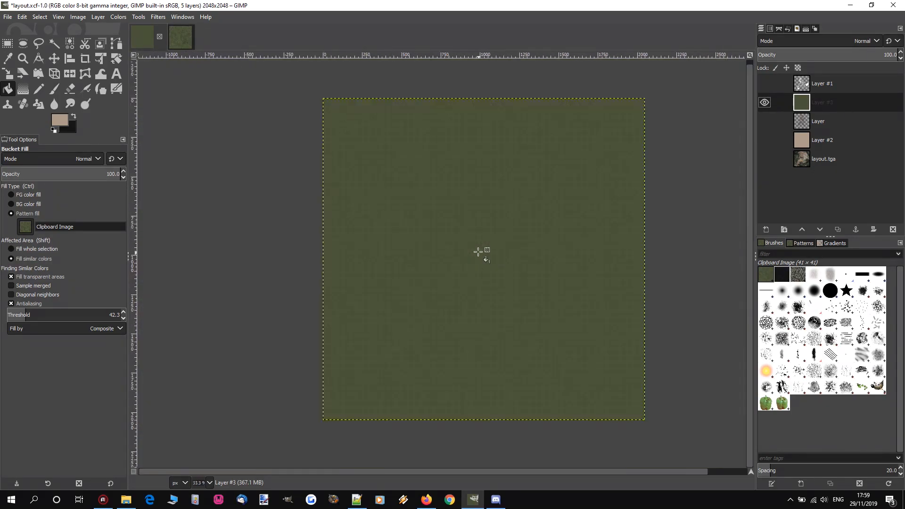
{"action": "scroll", "coordinate": [545, 258], "scroll_direction": "up", "scroll_amount": 1}
Step: Add a black, fully transparent layer mask to the grass-filled Layer #3
{"action": "key", "text": "r"}
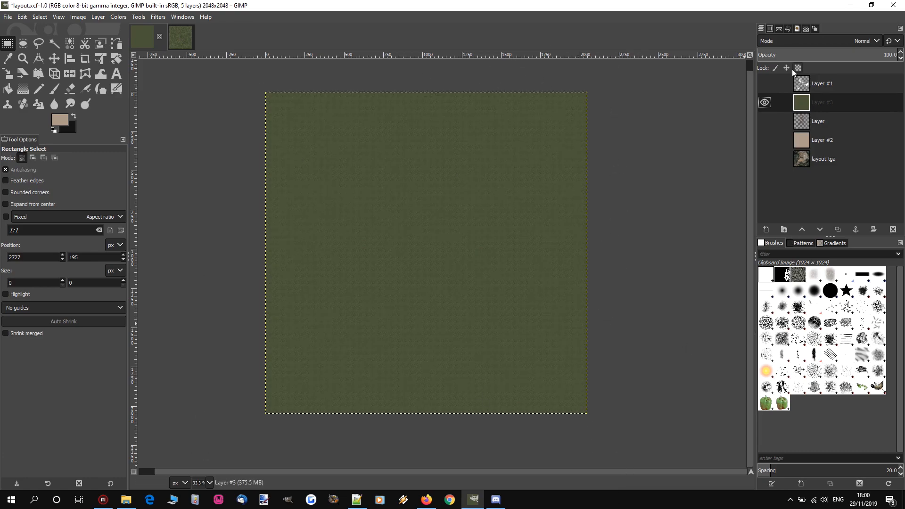
{"action": "right_click", "coordinate": [803, 106]}
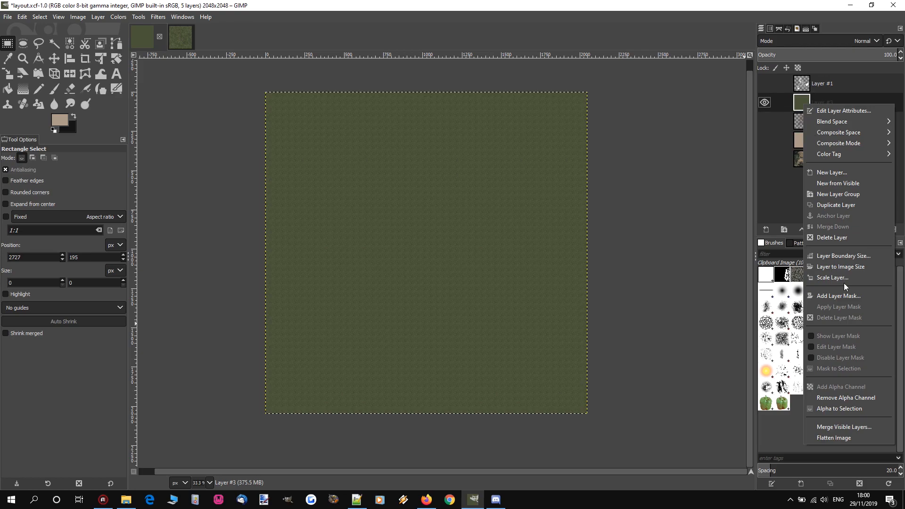
{"action": "left_click", "coordinate": [844, 295]}
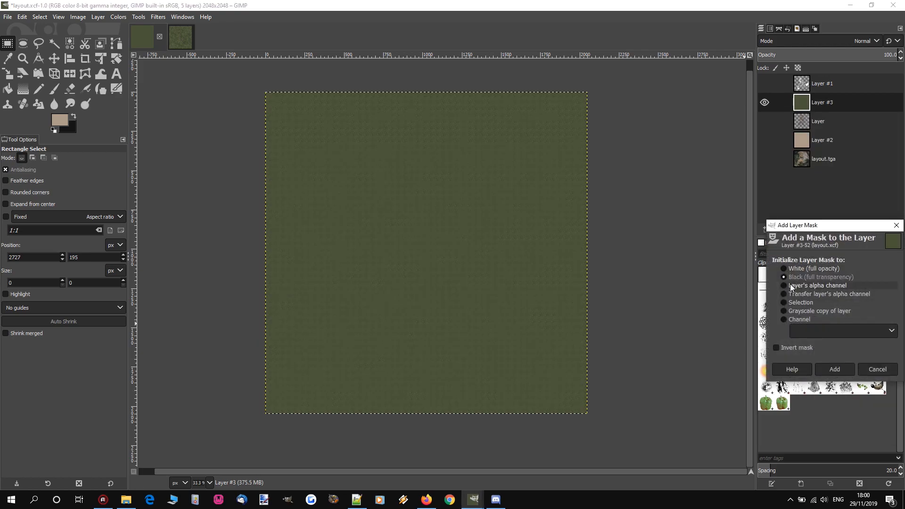
{"action": "left_click", "coordinate": [832, 369]}
Step: Copy the white shapes of Layer #1, paste them into Layer #3's mask and anchor the floating selection
{"action": "left_click", "coordinate": [830, 85]}
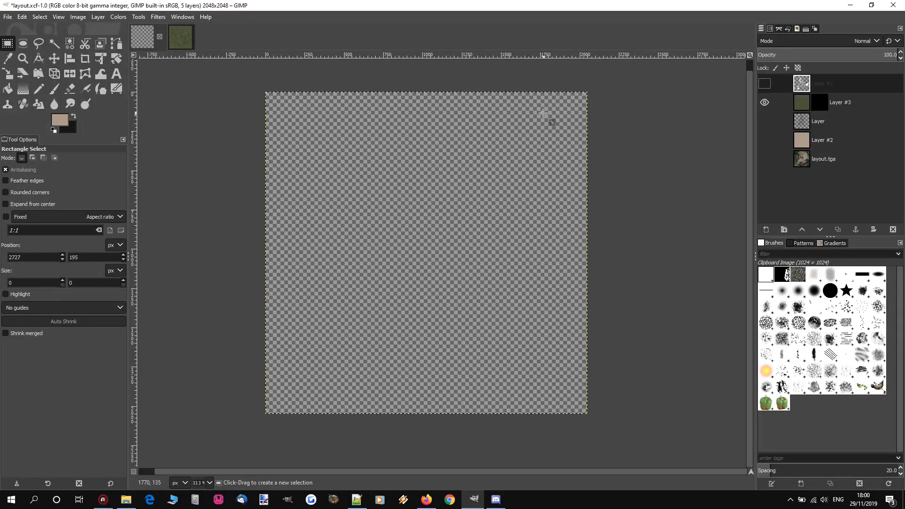
{"action": "left_click", "coordinate": [764, 83]}
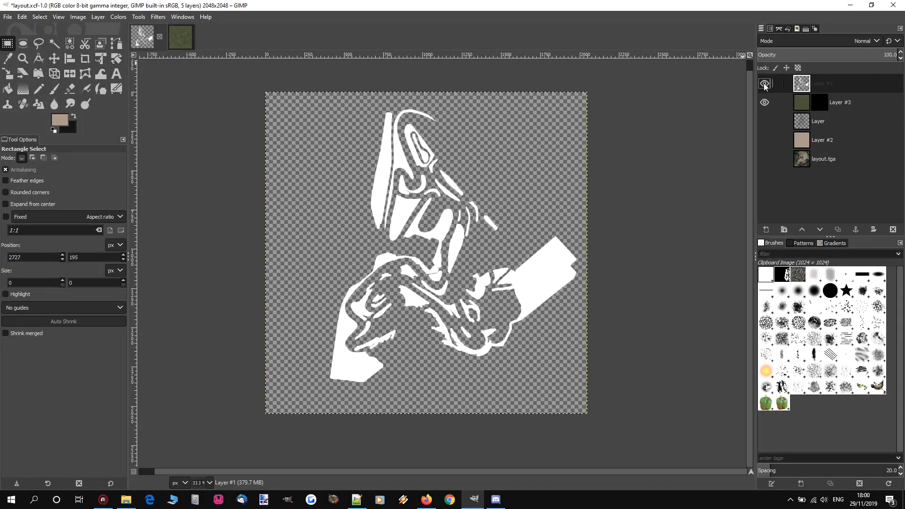
{"action": "left_click", "coordinate": [764, 83]}
{"action": "key", "text": "ctrl+c"}
{"action": "left_click", "coordinate": [820, 102]}
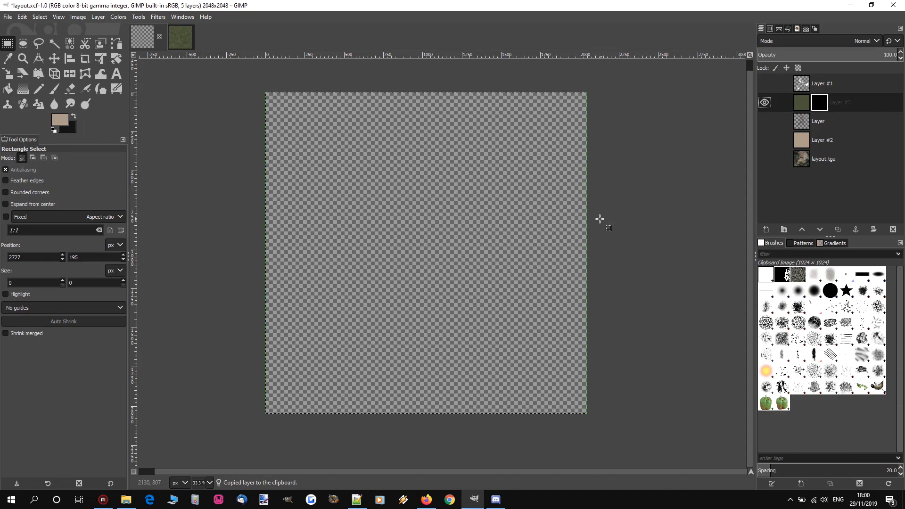
{"action": "key", "text": "ctrl+v"}
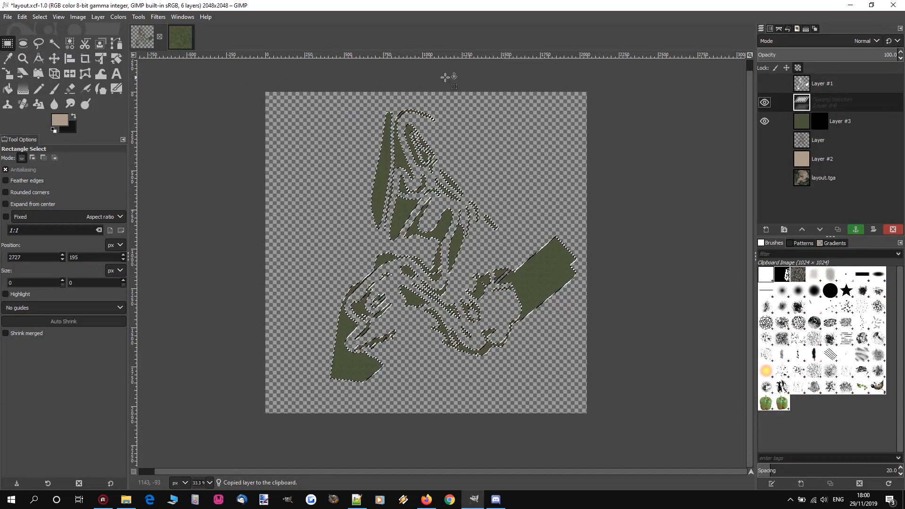
{"action": "scroll", "coordinate": [466, 120], "scroll_direction": "up", "scroll_amount": 5}
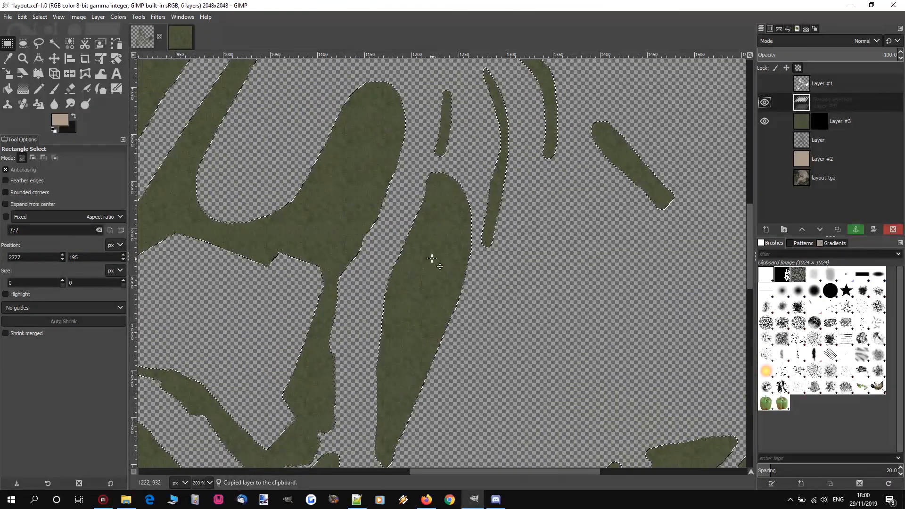
{"action": "left_click_drag", "start_coordinate": [435, 259], "coordinate": [406, 221]}
{"action": "scroll", "coordinate": [486, 234], "scroll_direction": "down", "scroll_amount": 6, "text": "ctrl"}
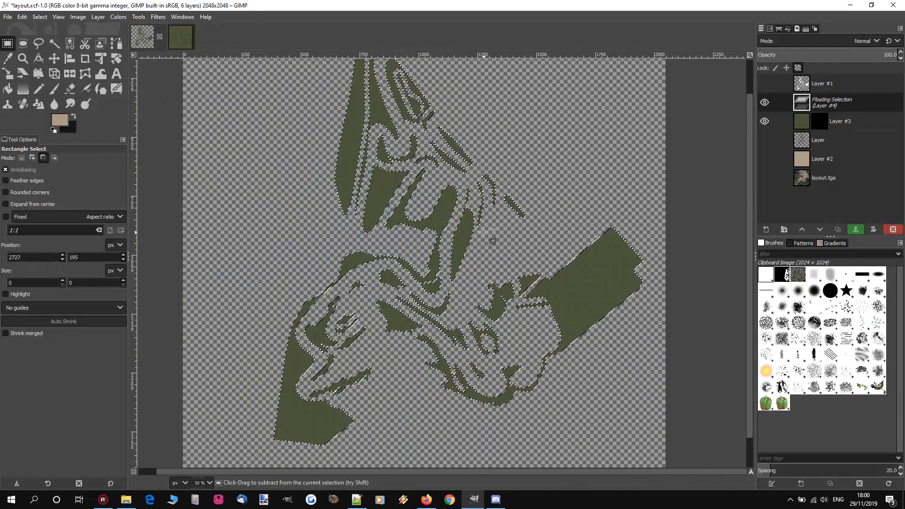
{"action": "key", "text": "ctrl+h"}
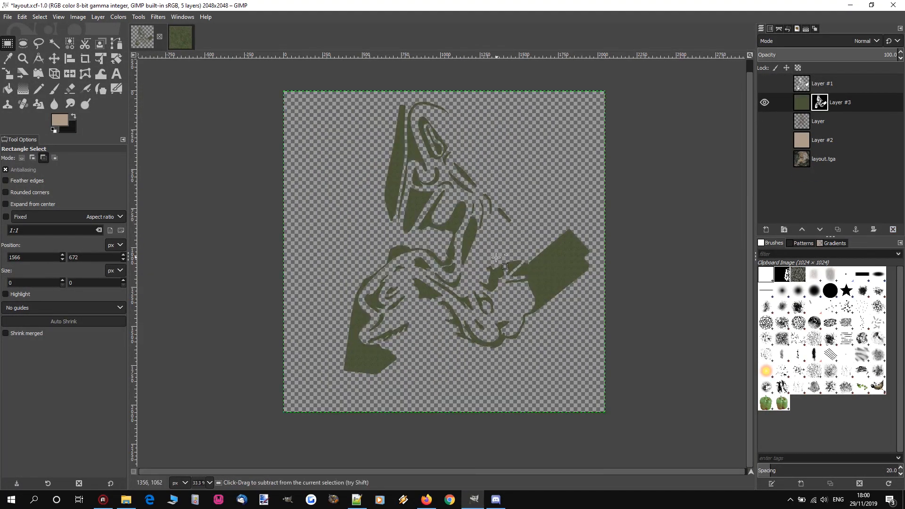
Step: Examine the masked grass areas and their edges up close
{"action": "scroll", "coordinate": [495, 254], "scroll_direction": "up", "scroll_amount": 5, "text": "ctrl"}
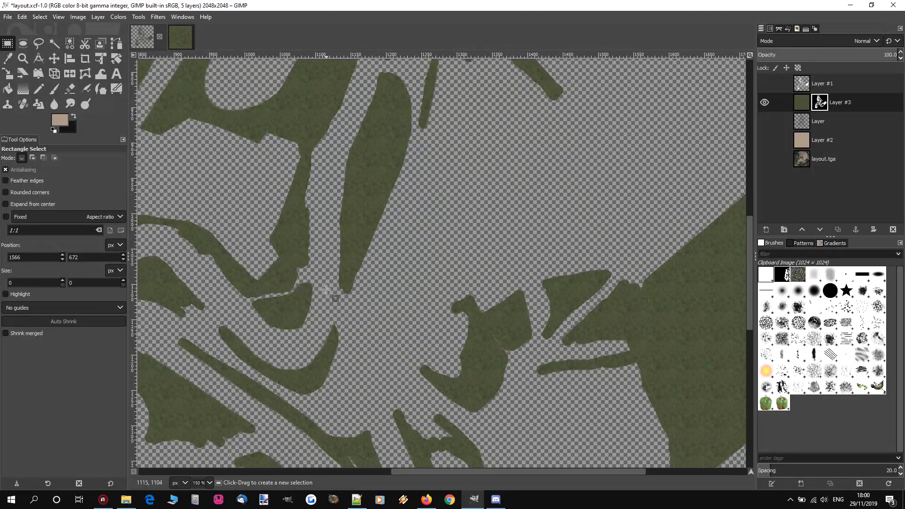
{"action": "scroll", "coordinate": [354, 188], "scroll_direction": "up", "scroll_amount": 4, "text": "ctrl"}
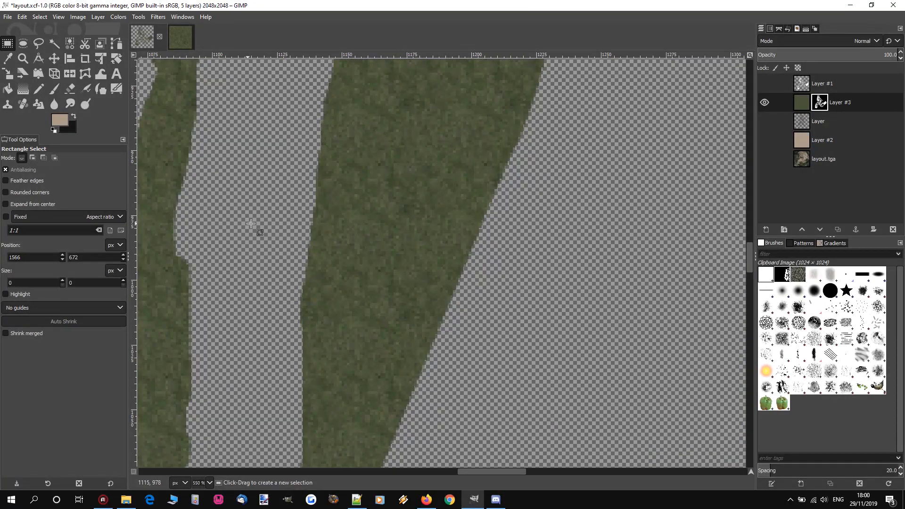
{"action": "scroll", "coordinate": [330, 240], "scroll_direction": "down", "scroll_amount": 10}
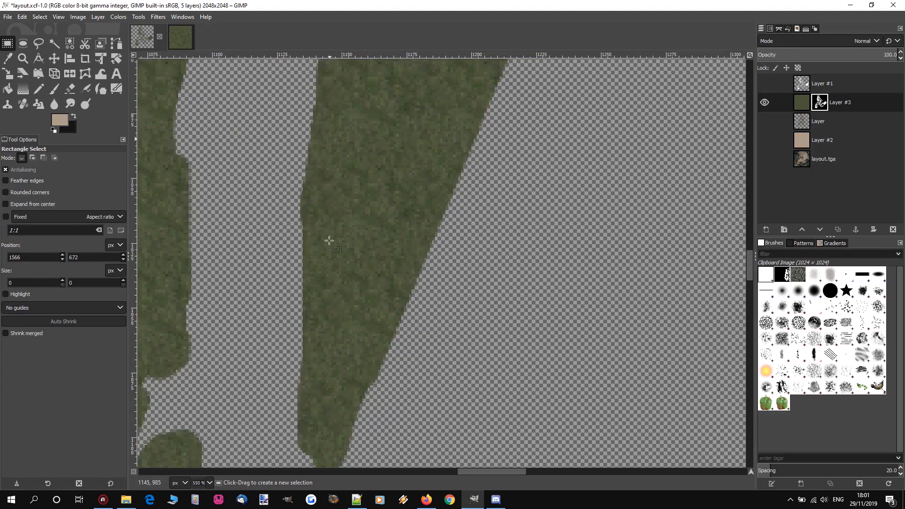
{"action": "scroll", "coordinate": [466, 240], "scroll_direction": "down", "scroll_amount": 9, "text": "ctrl"}
{"action": "scroll", "coordinate": [466, 171], "scroll_direction": "up", "scroll_amount": 2, "text": "ctrl"}
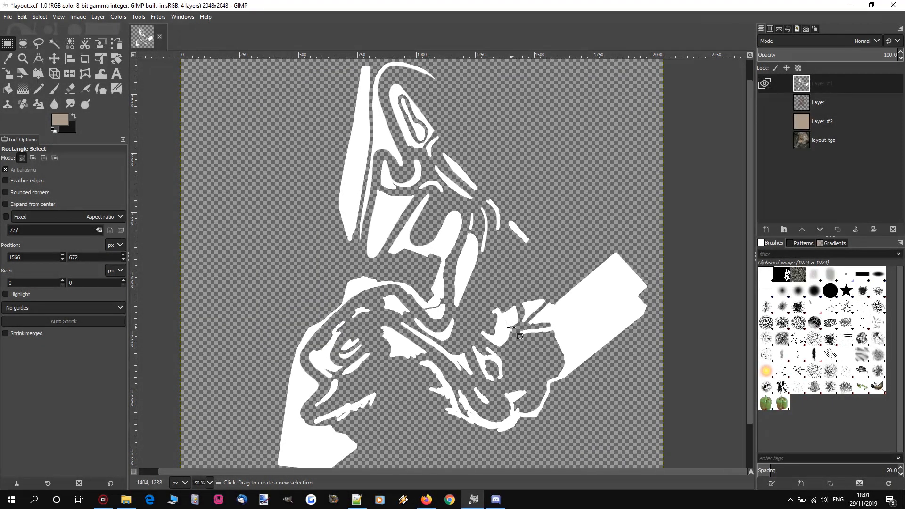
Step: Open MASKS.txt from the TFCs Tiles folder in Notepad, maximize it and enlarge the text
{"action": "left_click", "coordinate": [126, 499]}
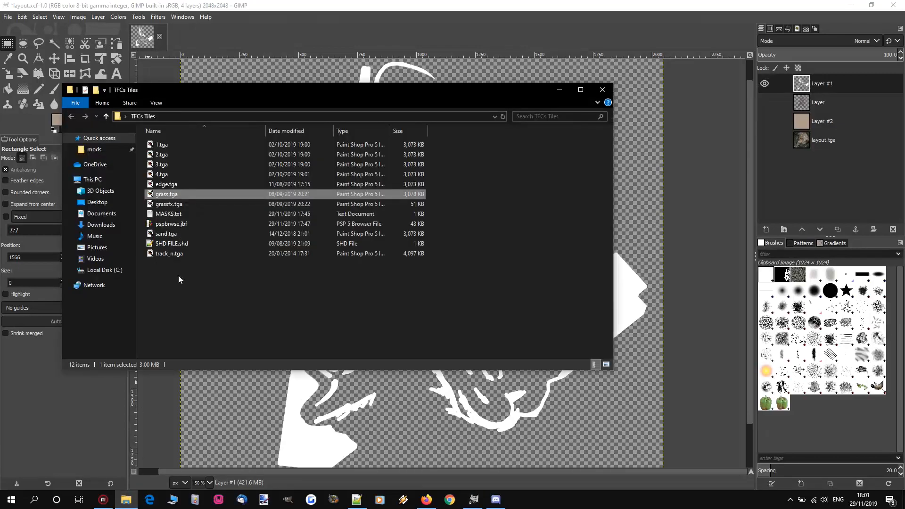
{"action": "double_click", "coordinate": [168, 214]}
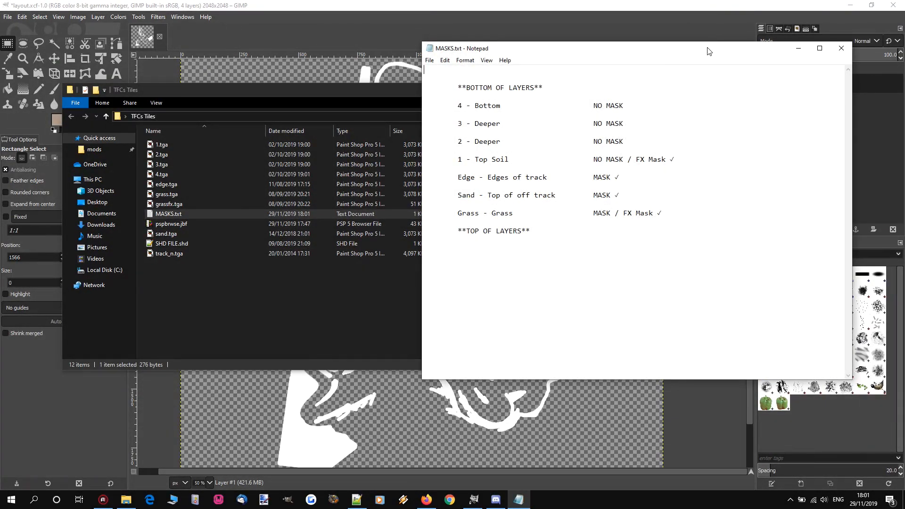
{"action": "double_click", "coordinate": [708, 49]}
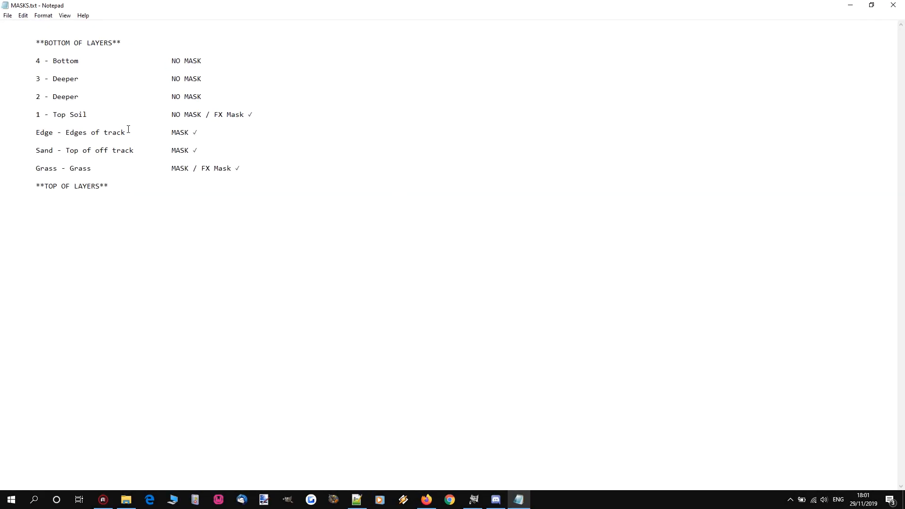
{"action": "scroll", "coordinate": [127, 130], "scroll_direction": "up", "scroll_amount": 11, "text": "ctrl"}
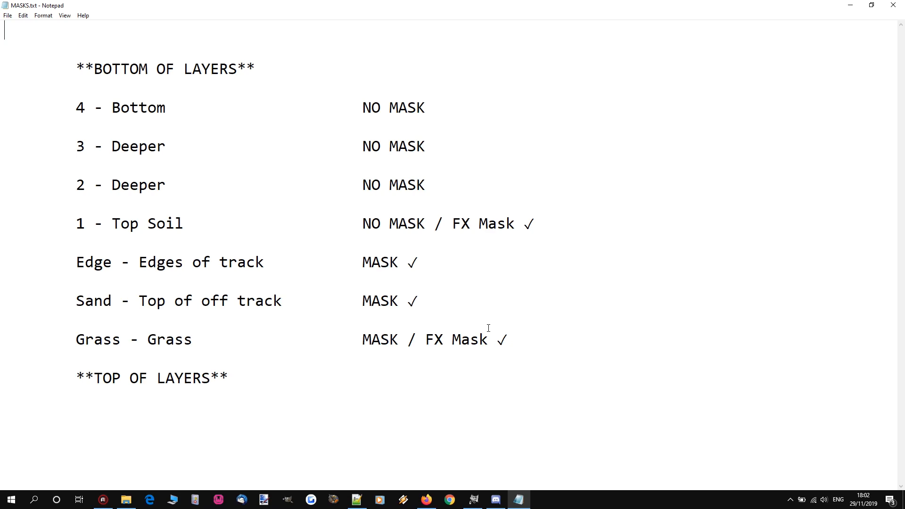
Step: Review the layer order in the notes, from BOTTOM OF LAYERS to TOP OF LAYERS
{"action": "left_click_drag", "start_coordinate": [78, 69], "coordinate": [259, 370]}
{"action": "left_click", "coordinate": [272, 383]}
{"action": "left_click_drag", "start_coordinate": [239, 379], "coordinate": [76, 379]}
Step: Review the Grass entry in the notes, highlighting its name and its FX Mask requirement
{"action": "left_click_drag", "start_coordinate": [76, 340], "coordinate": [194, 345]}
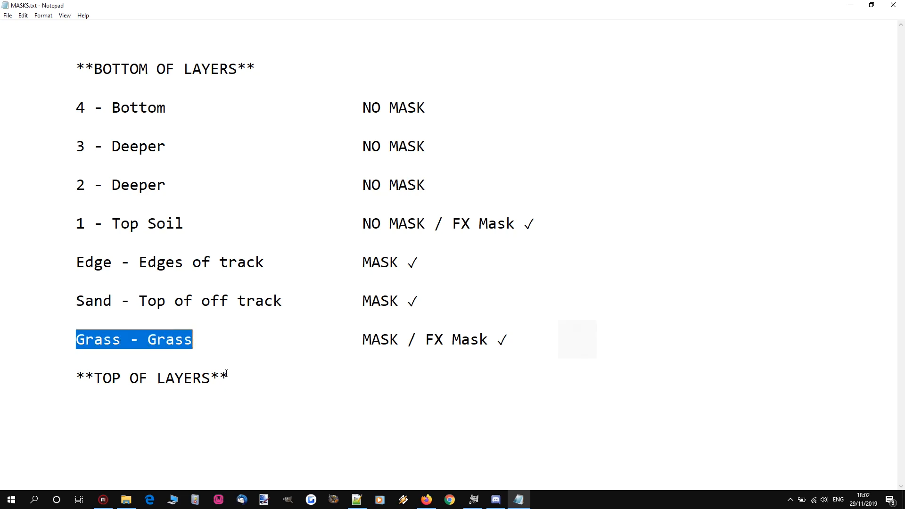
{"action": "left_click", "coordinate": [212, 340]}
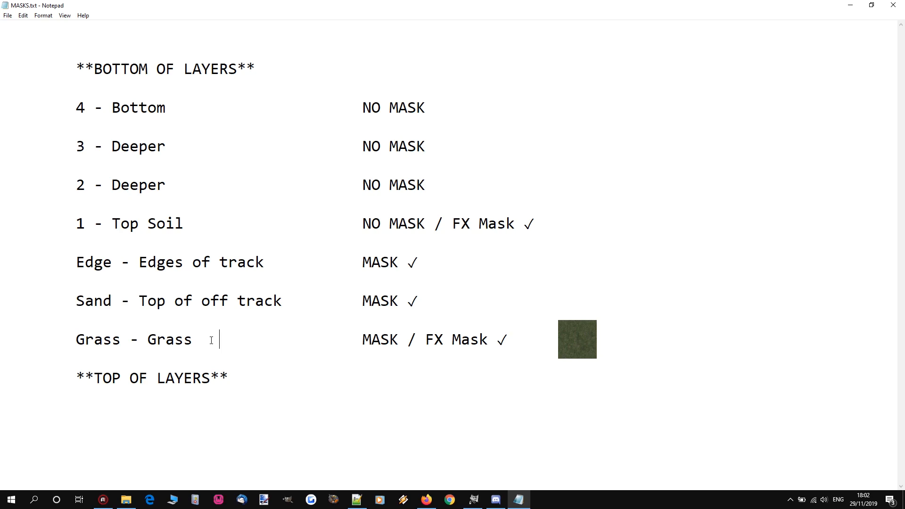
{"action": "key", "text": "BackSpace"}
{"action": "key", "text": "BackSpace"}
{"action": "key", "text": "BackSpace"}
{"action": "left_click_drag", "start_coordinate": [82, 338], "coordinate": [226, 337]}
{"action": "left_click_drag", "start_coordinate": [358, 340], "coordinate": [489, 340]}
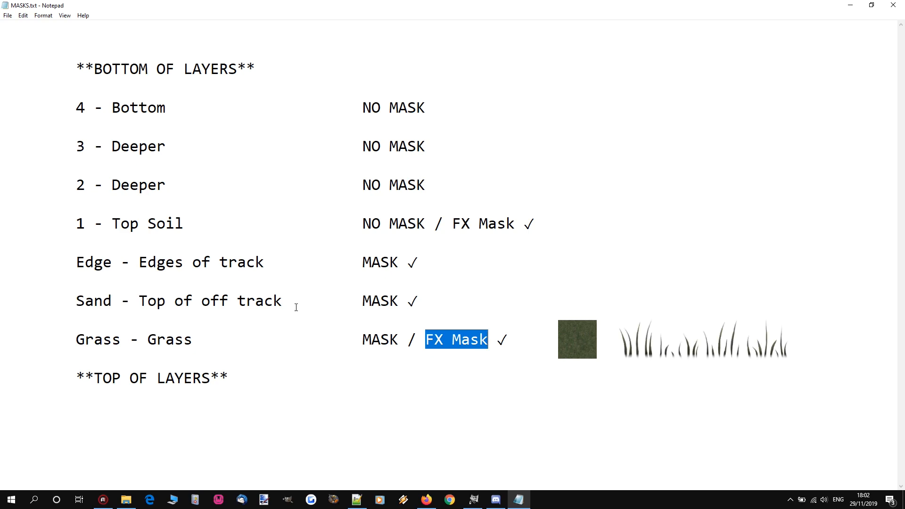
Step: Review the Sand and Edge entries in the notes, highlighting each name and its MASK requirement
{"action": "left_click_drag", "start_coordinate": [76, 301], "coordinate": [283, 304]}
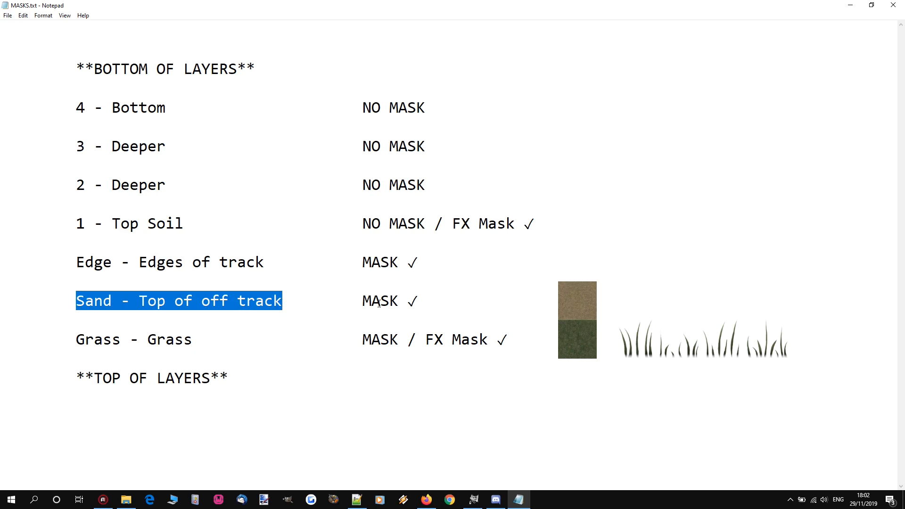
{"action": "left_click", "coordinate": [439, 303]}
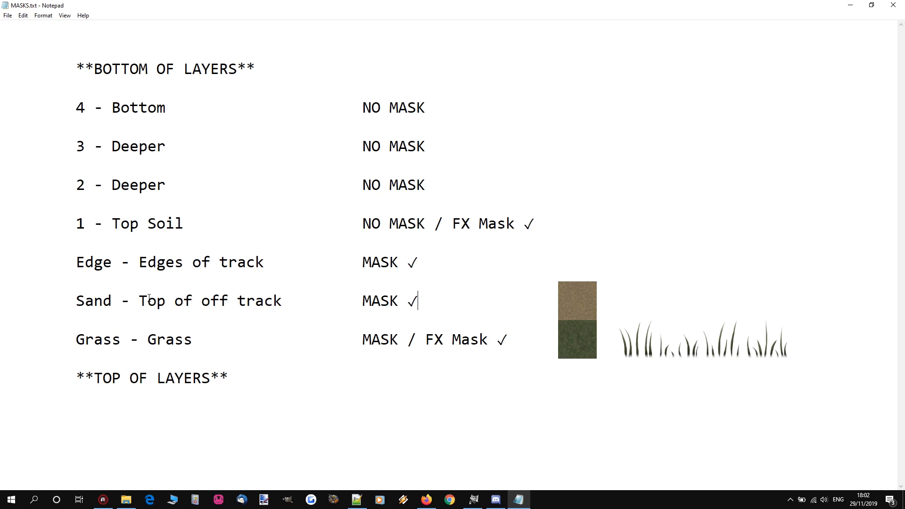
{"action": "left_click_drag", "start_coordinate": [361, 301], "coordinate": [397, 306]}
{"action": "left_click_drag", "start_coordinate": [77, 262], "coordinate": [110, 269]}
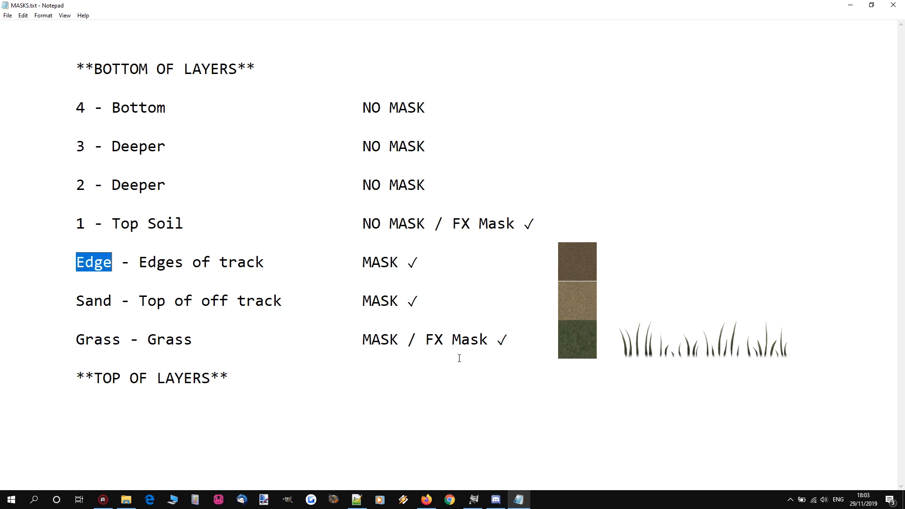
{"action": "left_click_drag", "start_coordinate": [363, 263], "coordinate": [399, 262]}
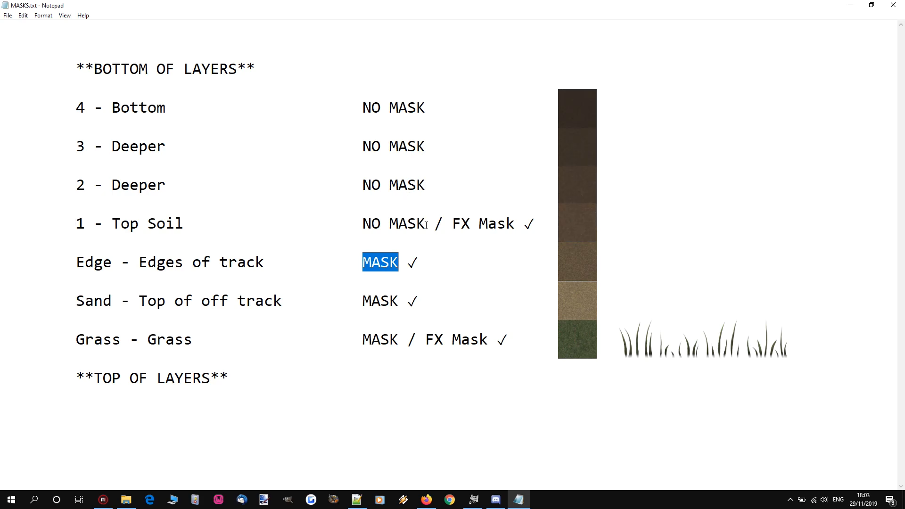
Step: Review the mask notes for the 1 - Top Soil and 2 - Deeper layers, highlighting their NO MASK entries
{"action": "left_click_drag", "start_coordinate": [426, 225], "coordinate": [363, 225]}
{"action": "left_click_drag", "start_coordinate": [426, 185], "coordinate": [363, 185]}
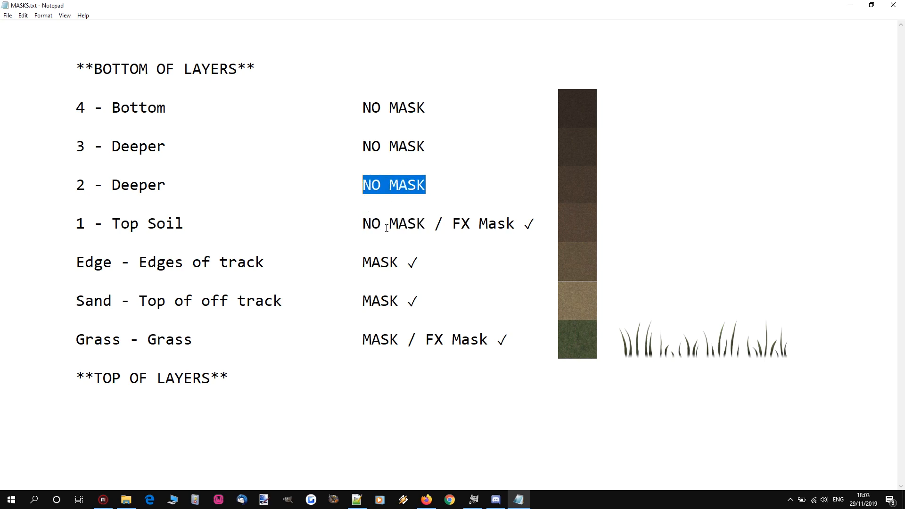
{"action": "left_click", "coordinate": [531, 225]}
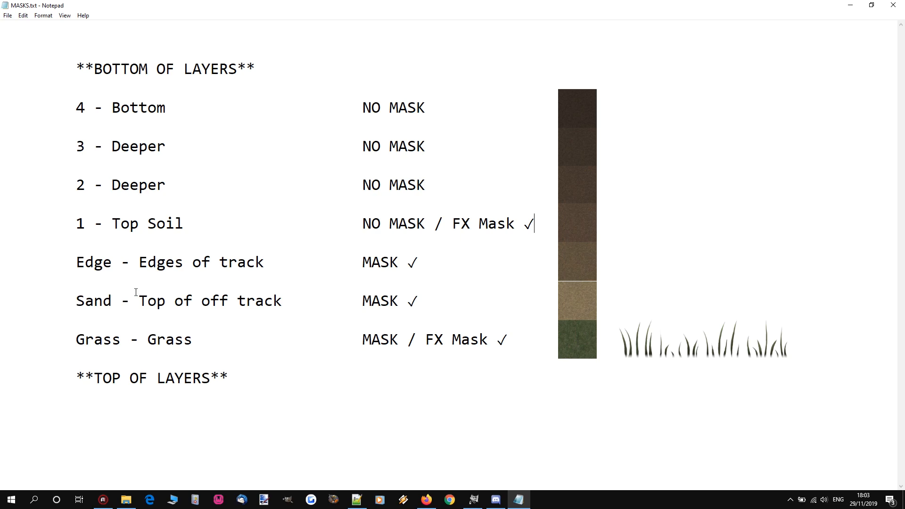
Step: Compare the Edge and Sand layers with layer 1 in the notes by highlighting their names in turn
{"action": "left_click_drag", "start_coordinate": [114, 264], "coordinate": [72, 266]}
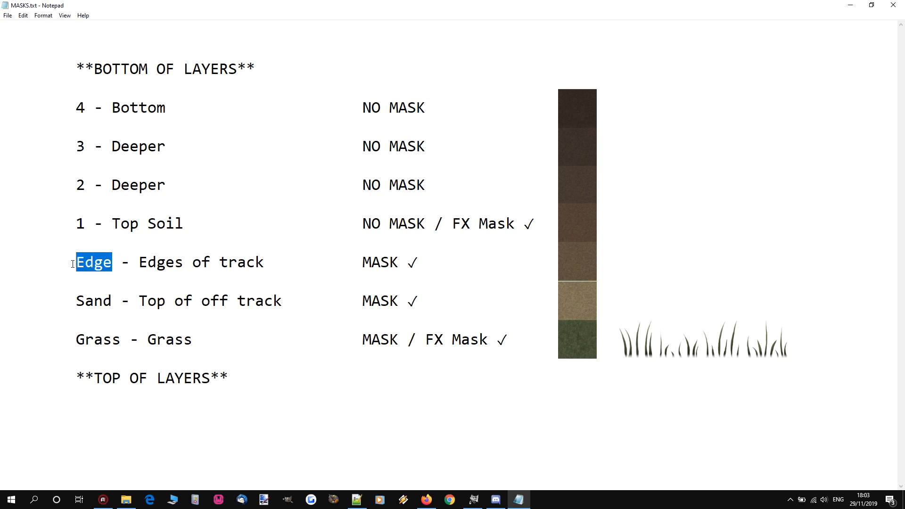
{"action": "left_click", "coordinate": [86, 224]}
{"action": "key", "text": "shift+Left"}
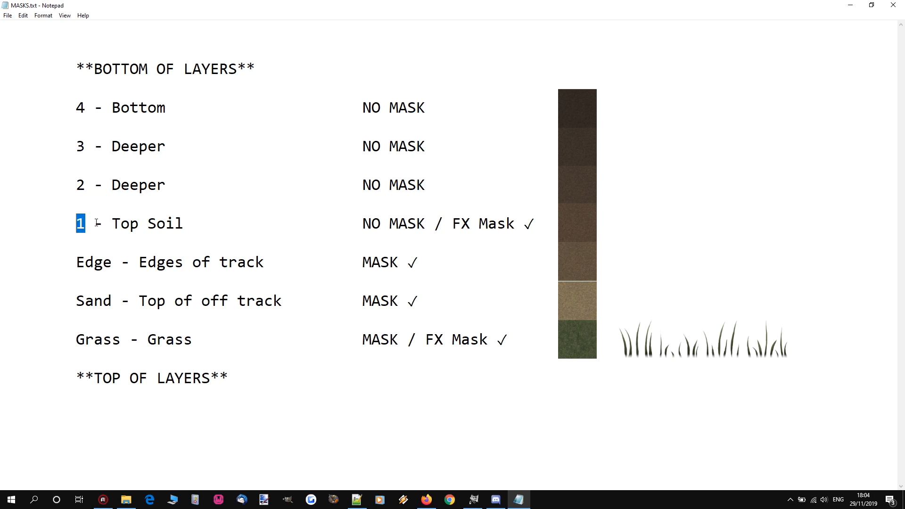
{"action": "left_click_drag", "start_coordinate": [116, 306], "coordinate": [73, 307]}
{"action": "left_click_drag", "start_coordinate": [71, 232], "coordinate": [86, 226]}
{"action": "left_click_drag", "start_coordinate": [113, 302], "coordinate": [81, 304]}
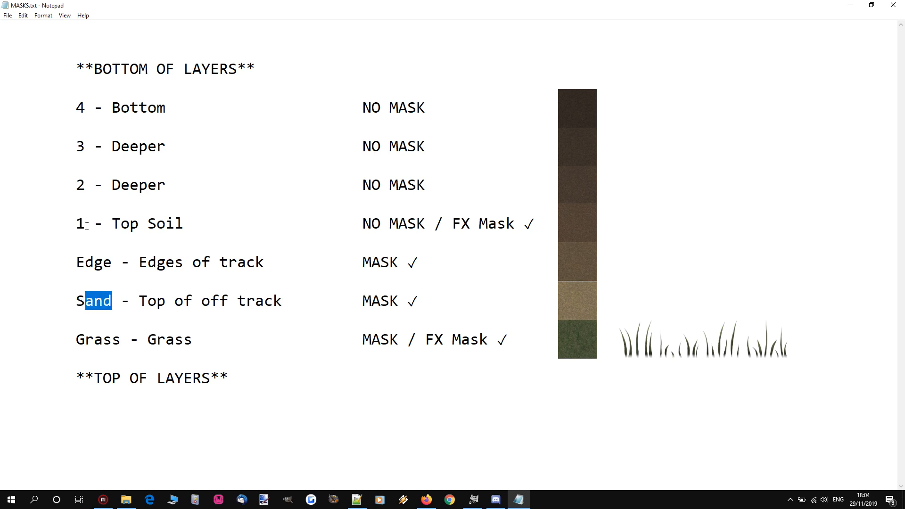
{"action": "left_click_drag", "start_coordinate": [88, 227], "coordinate": [76, 225]}
Step: Highlight the four soil rows from 1 - Top Soil up to 4 - Bottom as a group, then clear the selection
{"action": "left_click", "coordinate": [185, 224]}
{"action": "left_click_drag", "start_coordinate": [553, 230], "coordinate": [3, 108]}
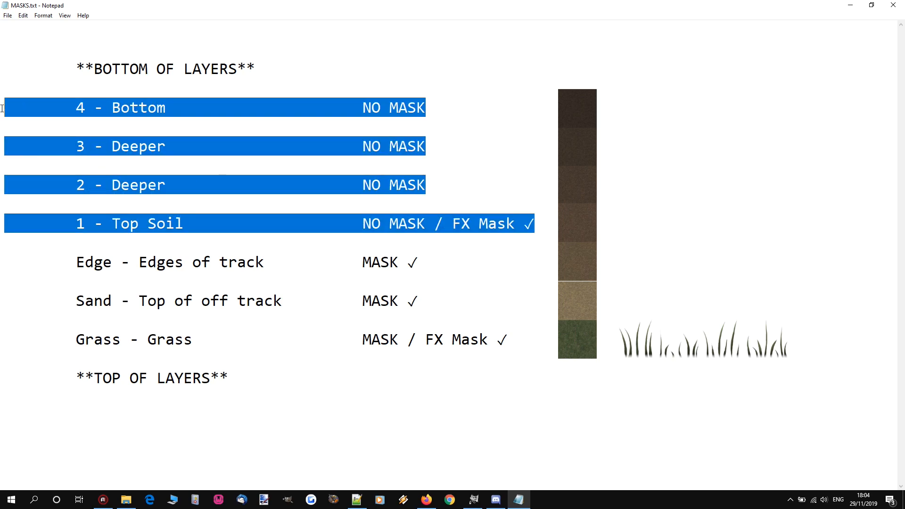
{"action": "left_click", "coordinate": [507, 189]}
Step: Review the soil layer order in the notes by highlighting the numbers 1, 2, 3 and 4 in sequence, twice
{"action": "left_click_drag", "start_coordinate": [86, 221], "coordinate": [76, 221]}
{"action": "left_click_drag", "start_coordinate": [86, 185], "coordinate": [76, 185]}
{"action": "left_click_drag", "start_coordinate": [87, 146], "coordinate": [76, 146]}
{"action": "left_click_drag", "start_coordinate": [88, 106], "coordinate": [76, 108]}
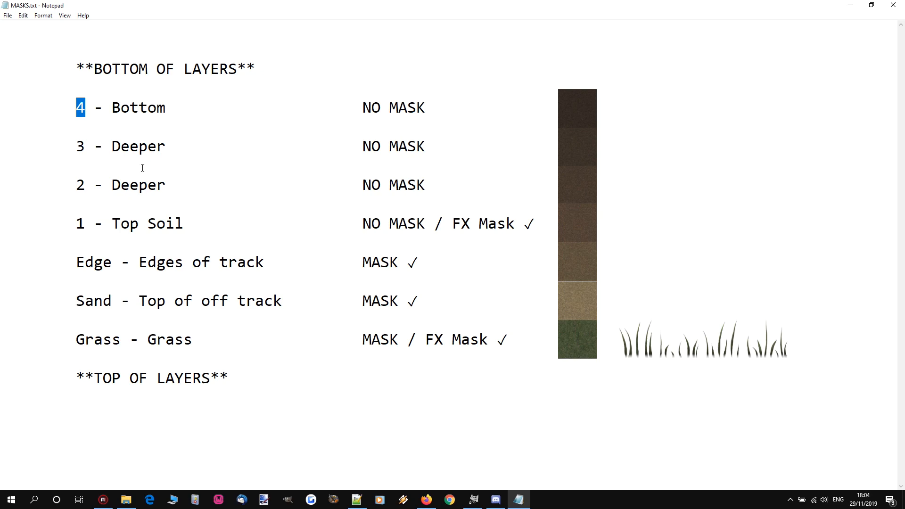
{"action": "left_click_drag", "start_coordinate": [86, 225], "coordinate": [7, 223]}
{"action": "left_click_drag", "start_coordinate": [86, 185], "coordinate": [17, 182]}
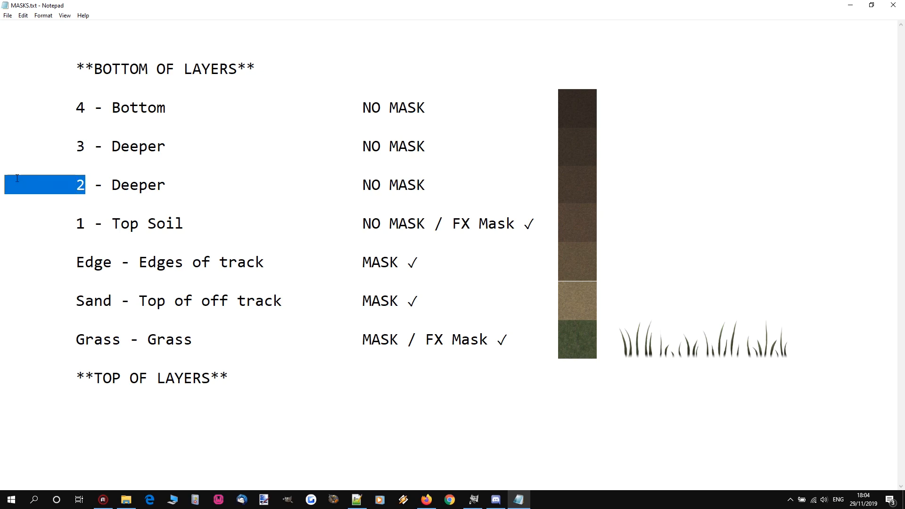
{"action": "left_click_drag", "start_coordinate": [85, 148], "coordinate": [19, 147]}
{"action": "left_click_drag", "start_coordinate": [84, 108], "coordinate": [1, 108]}
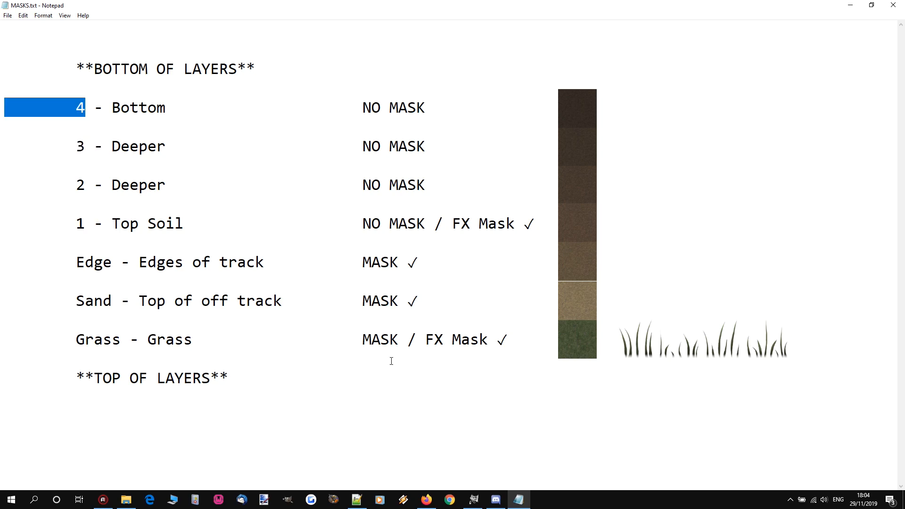
Step: Close the mask notes and open the soil tiles 1.tga, 2.tga, 3.tga and 4.tga from the TFCs Tiles folder in GIMP
{"action": "left_click", "coordinate": [900, 6]}
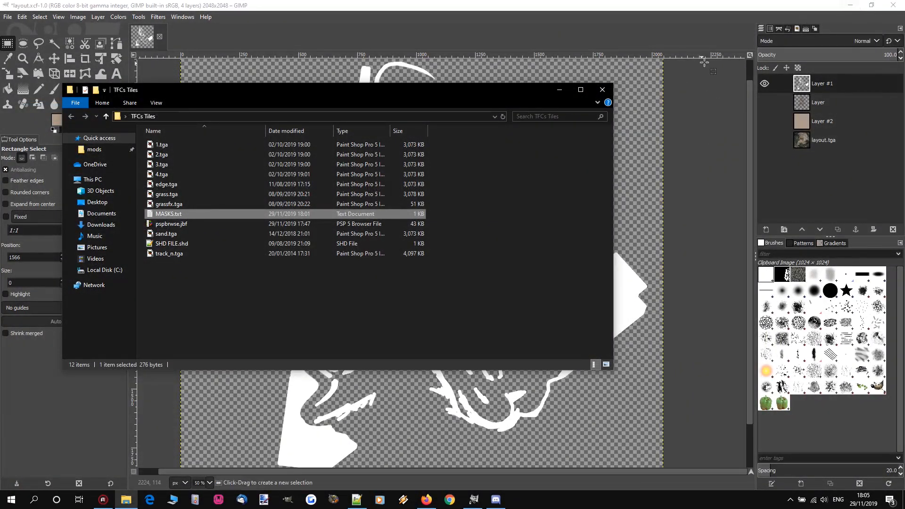
{"action": "left_click", "coordinate": [161, 145]}
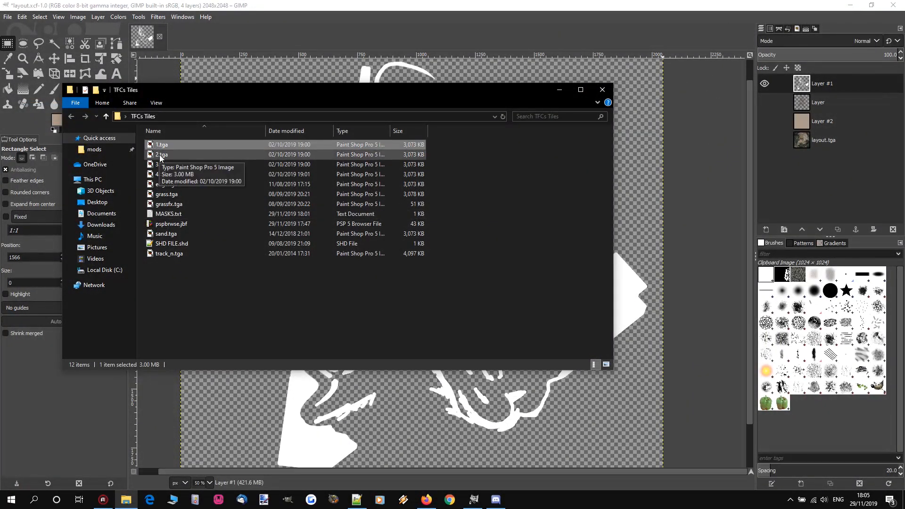
{"action": "right_click", "coordinate": [161, 145]}
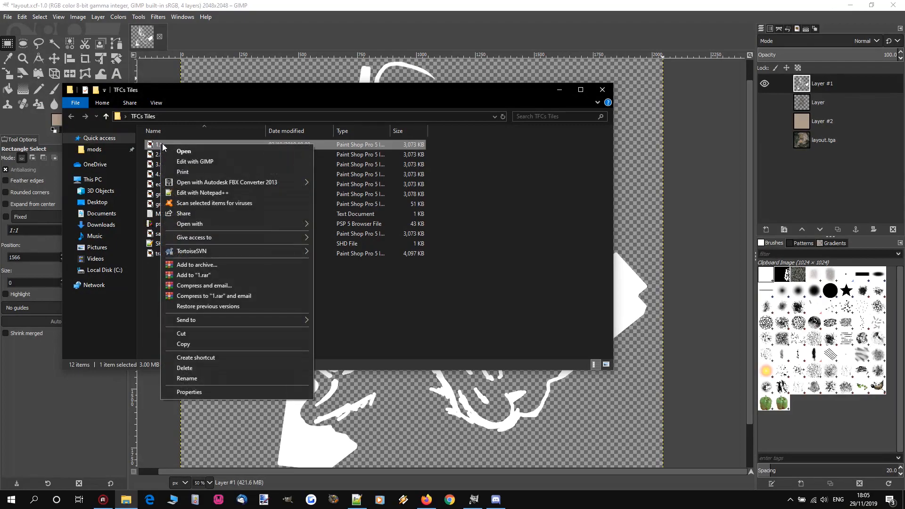
{"action": "left_click", "coordinate": [189, 162]}
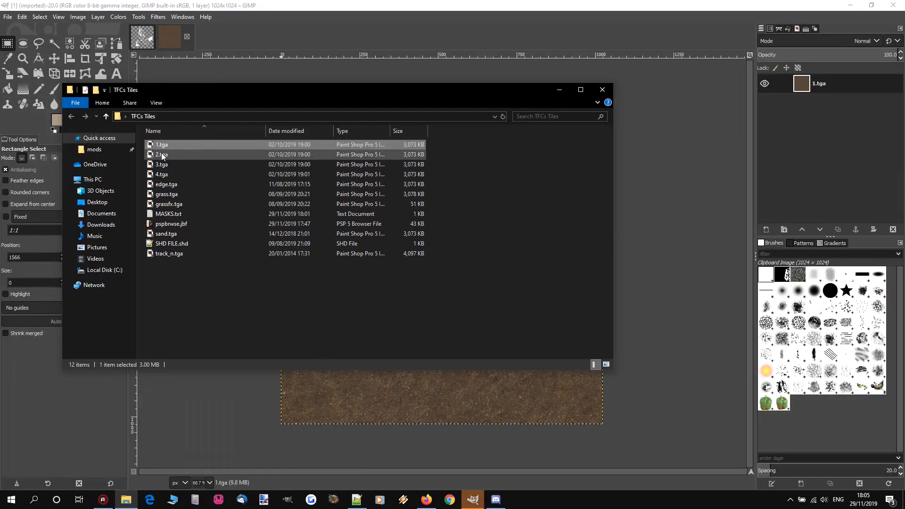
{"action": "right_click", "coordinate": [163, 156]}
{"action": "left_click", "coordinate": [193, 173]}
{"action": "right_click", "coordinate": [160, 165]}
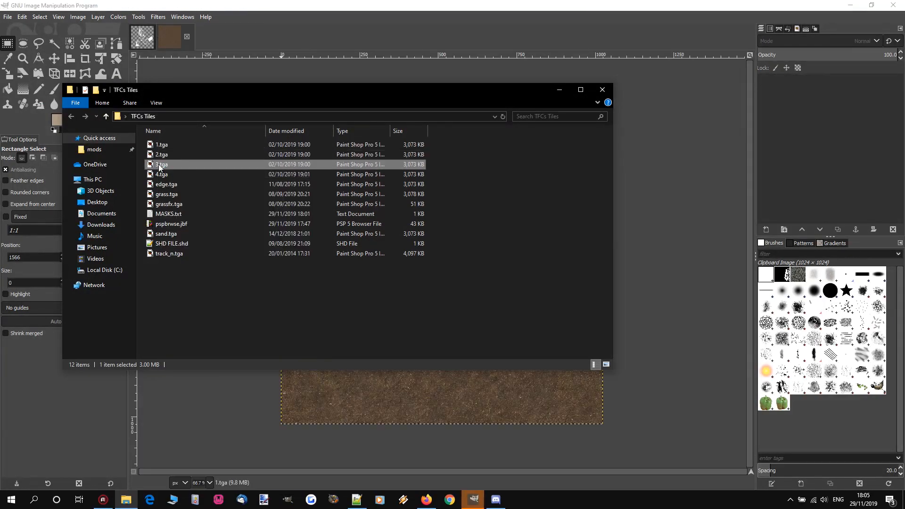
{"action": "left_click", "coordinate": [186, 183]}
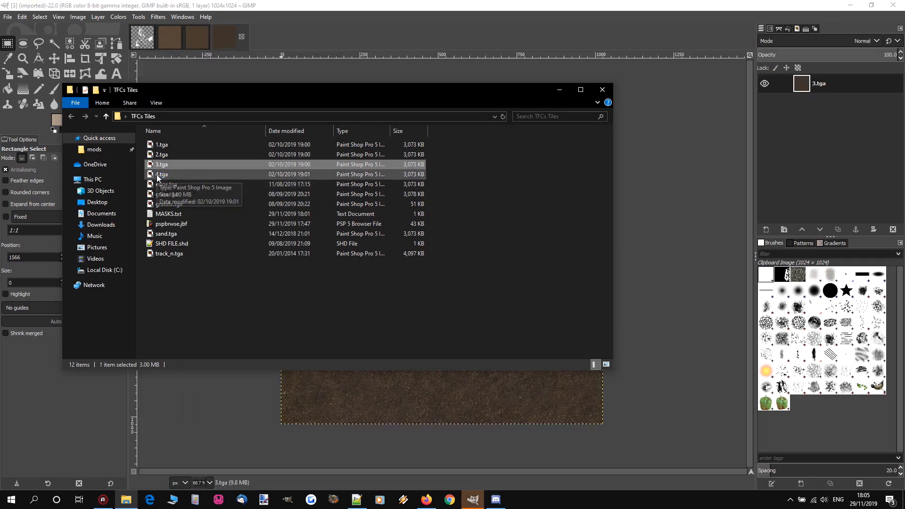
{"action": "right_click", "coordinate": [158, 175]}
{"action": "left_click", "coordinate": [191, 192]}
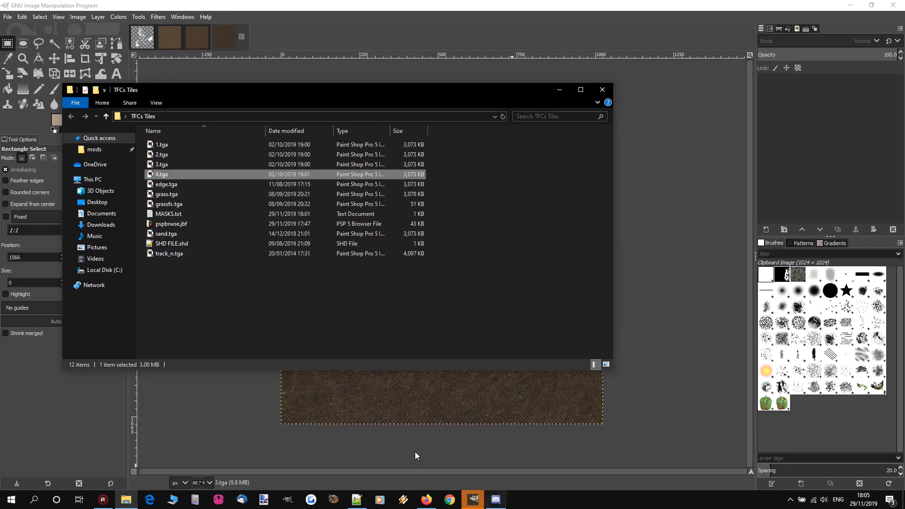
Step: Reopen MASKS.txt to check the 4 - Bottom entry, then close the notes
{"action": "double_click", "coordinate": [186, 217]}
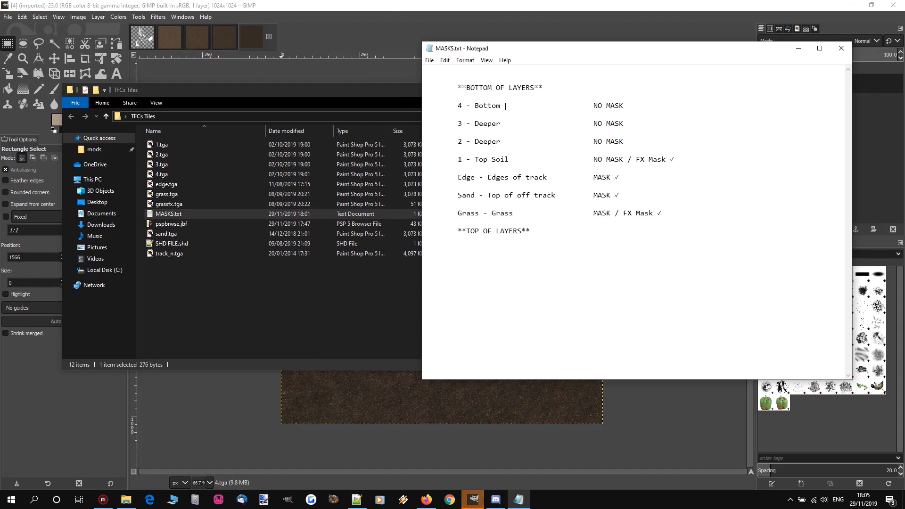
{"action": "left_click_drag", "start_coordinate": [501, 105], "coordinate": [454, 107]}
{"action": "left_click", "coordinate": [842, 48]}
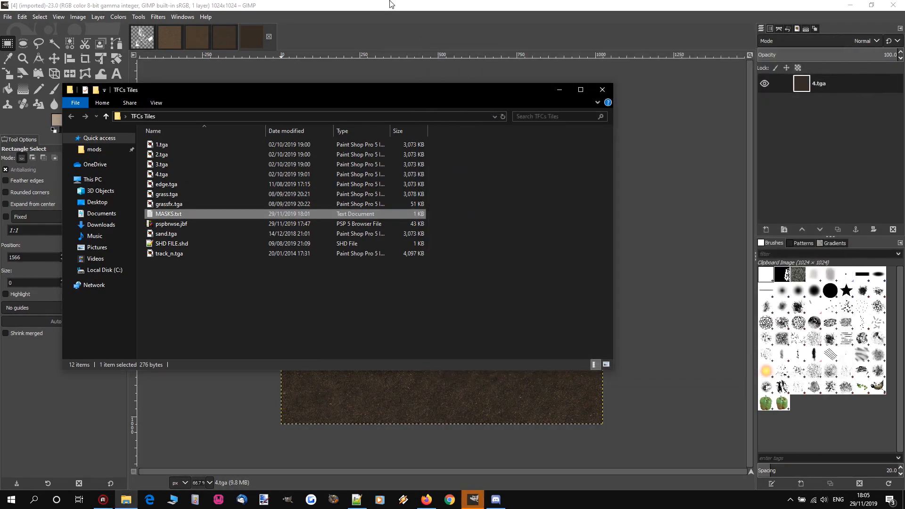
Step: Minimize the folder window and view the soil tiles in GIMP from 4.tga through 3.tga and 2.tga to 1.tga
{"action": "left_click", "coordinate": [554, 90]}
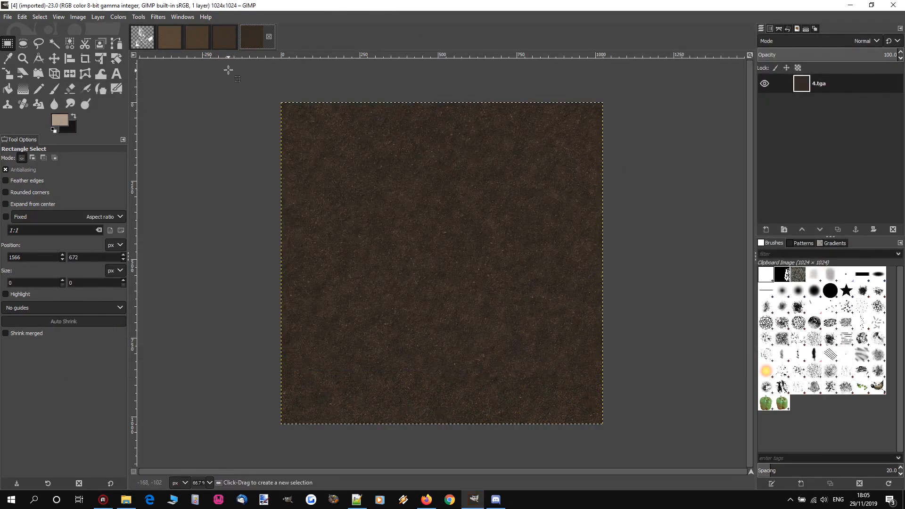
{"action": "left_click", "coordinate": [228, 33]}
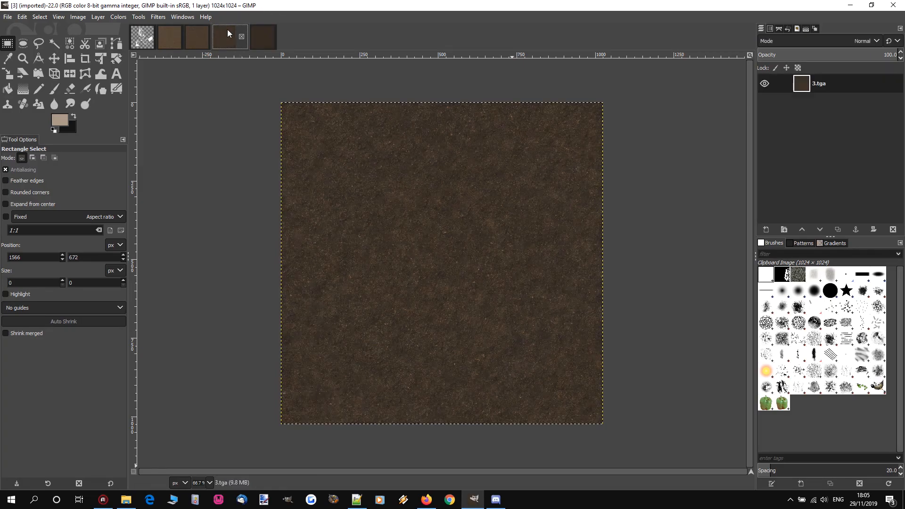
{"action": "left_click", "coordinate": [196, 37]}
{"action": "left_click", "coordinate": [170, 36]}
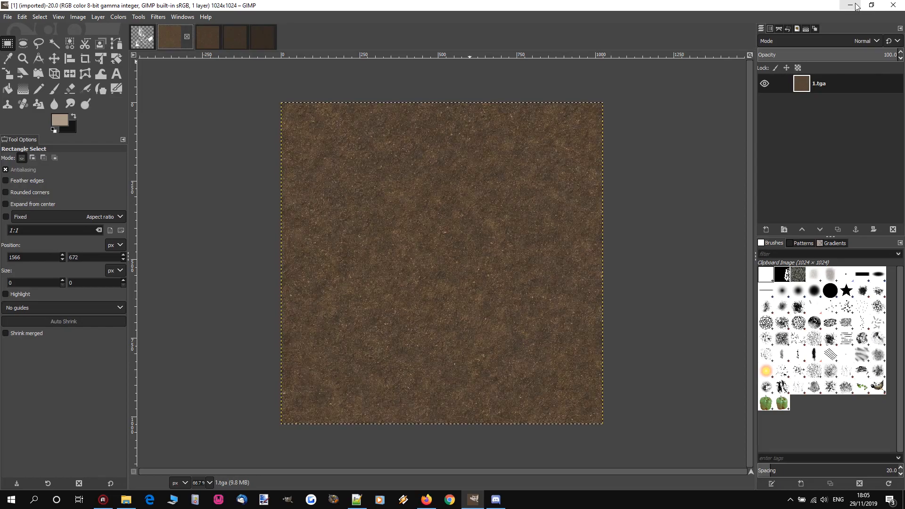
Step: Open edge.tga from the TFCs Tiles folder in GIMP
{"action": "left_click", "coordinate": [126, 500]}
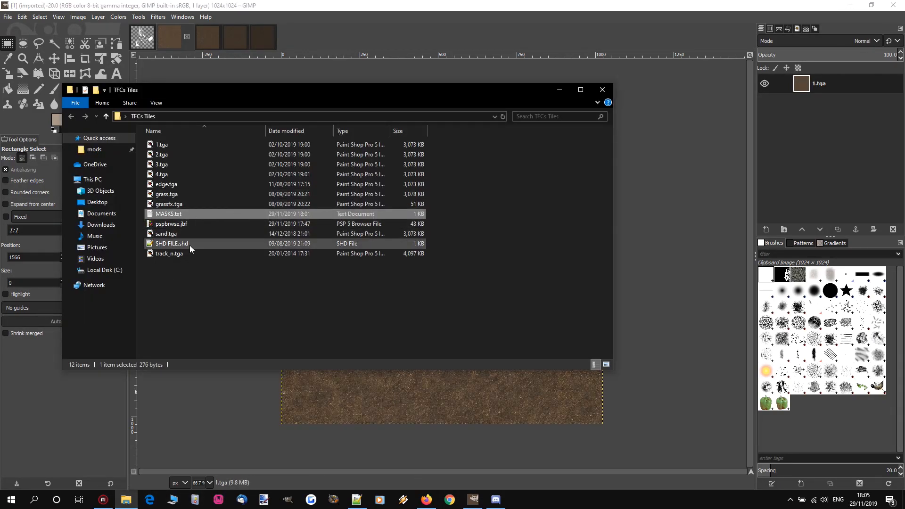
{"action": "right_click", "coordinate": [166, 185]}
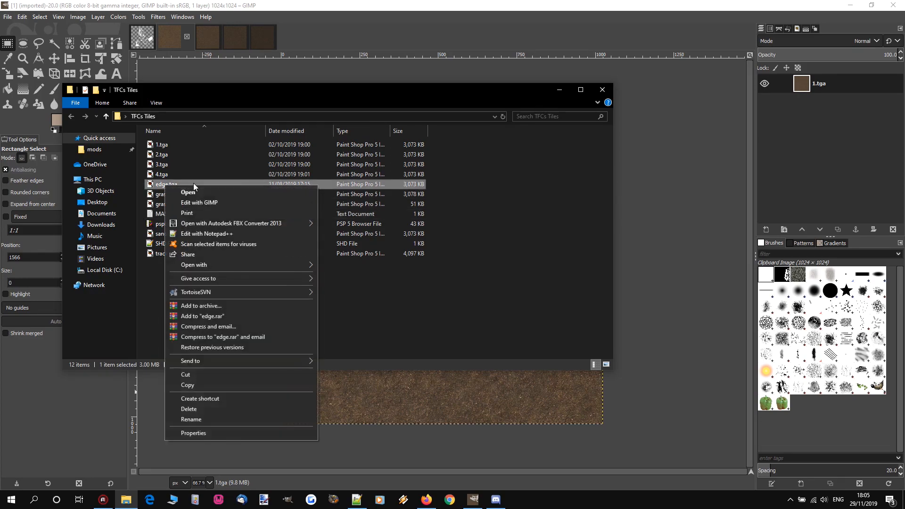
{"action": "left_click", "coordinate": [197, 202]}
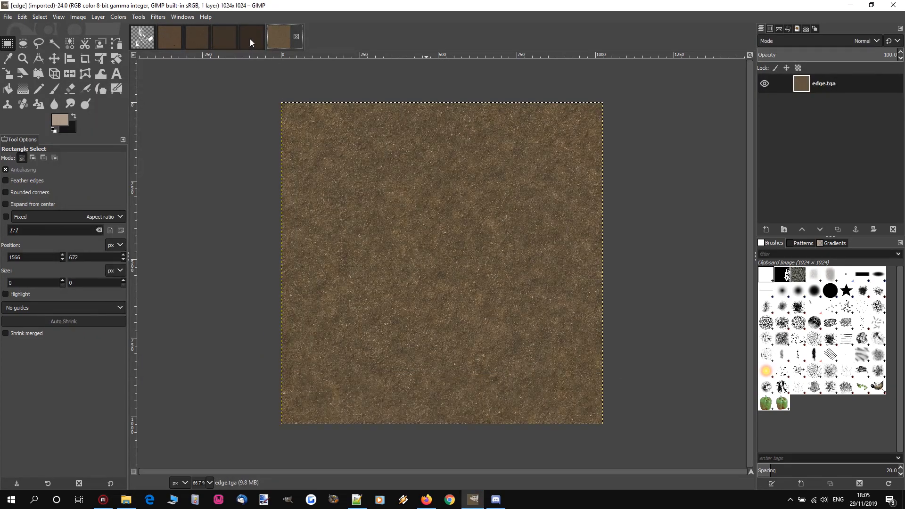
Step: Compare the edge tile with the 1.tga, 2.tga and 3.tga soil tiles, ending back on edge.tga
{"action": "left_click", "coordinate": [169, 40]}
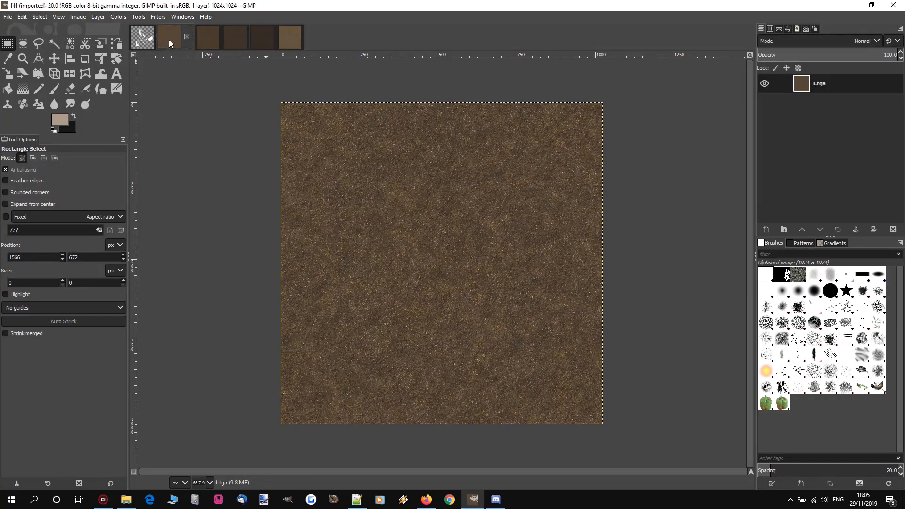
{"action": "left_click", "coordinate": [204, 38]}
{"action": "left_click", "coordinate": [235, 40]}
{"action": "left_click", "coordinate": [292, 40]}
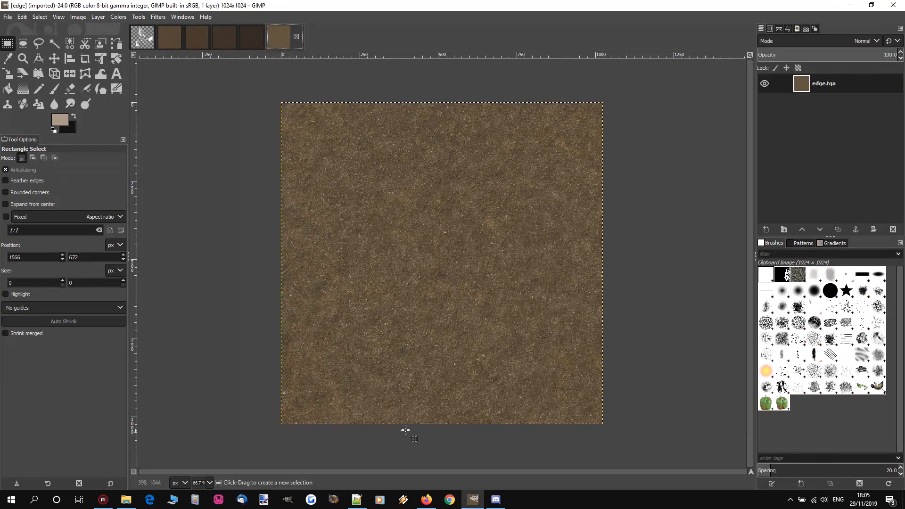
Step: Open sand.tga from the TFCs Tiles folder in GIMP and compare it with the 1.tga soil tile
{"action": "left_click", "coordinate": [126, 500]}
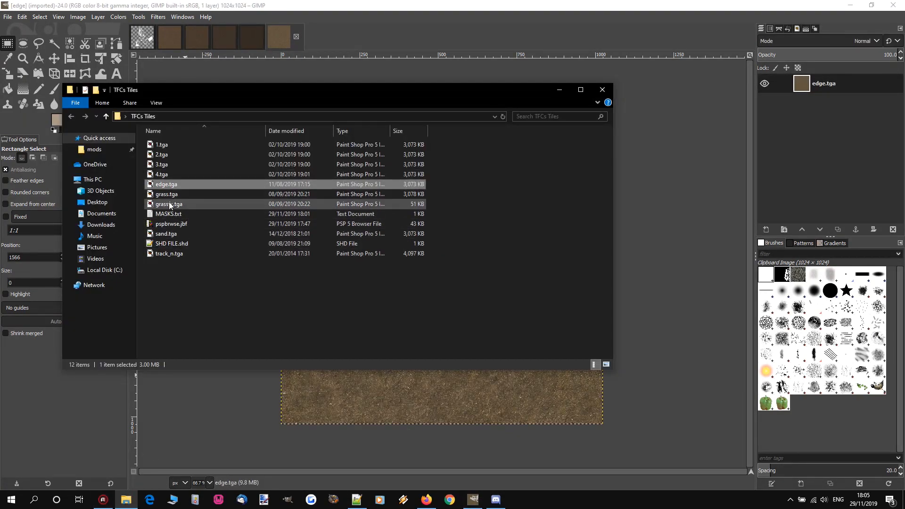
{"action": "left_click", "coordinate": [166, 233]}
{"action": "right_click", "coordinate": [166, 234]}
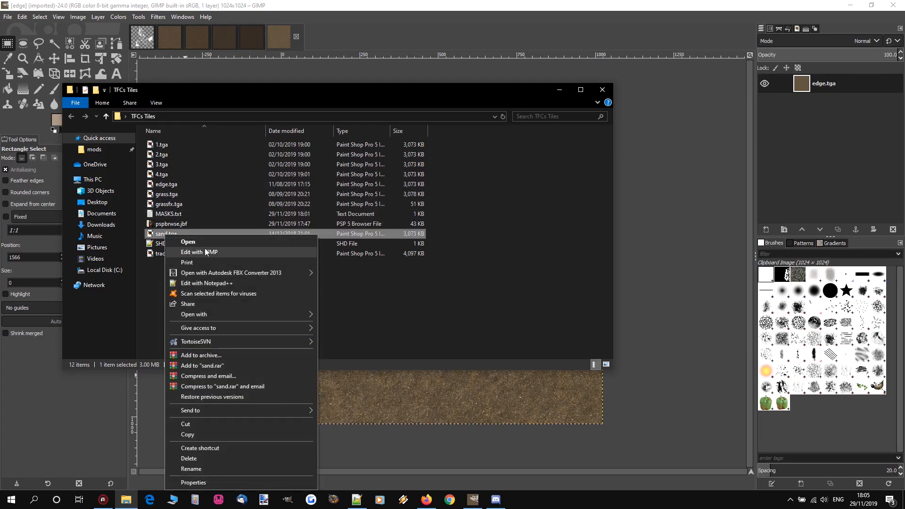
{"action": "left_click", "coordinate": [185, 250]}
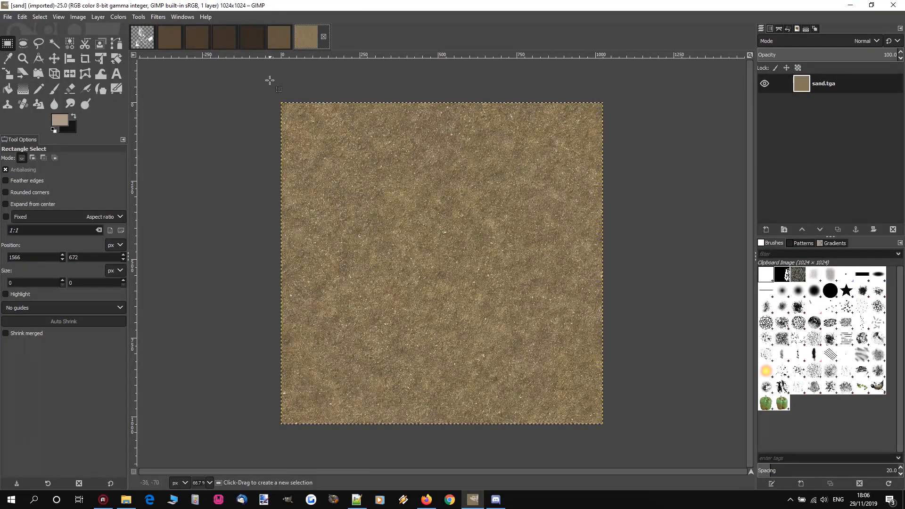
{"action": "left_click", "coordinate": [170, 37]}
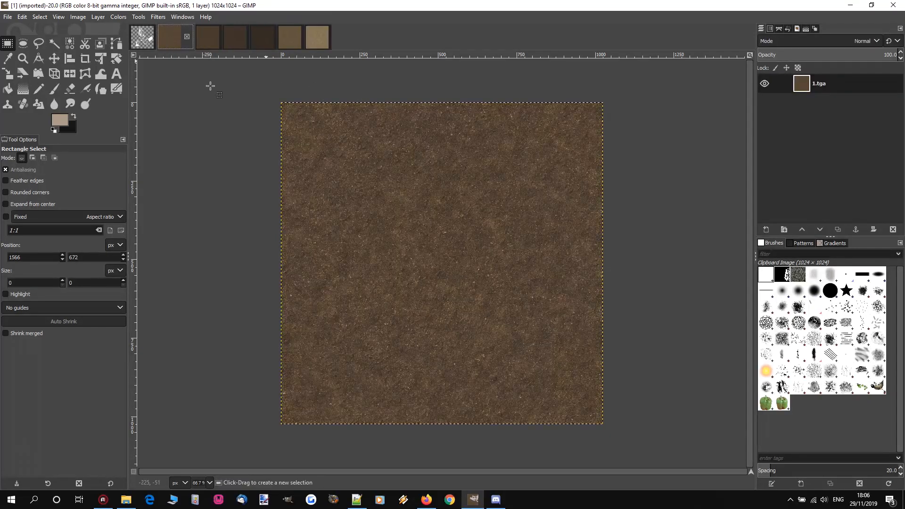
{"action": "left_click", "coordinate": [317, 38]}
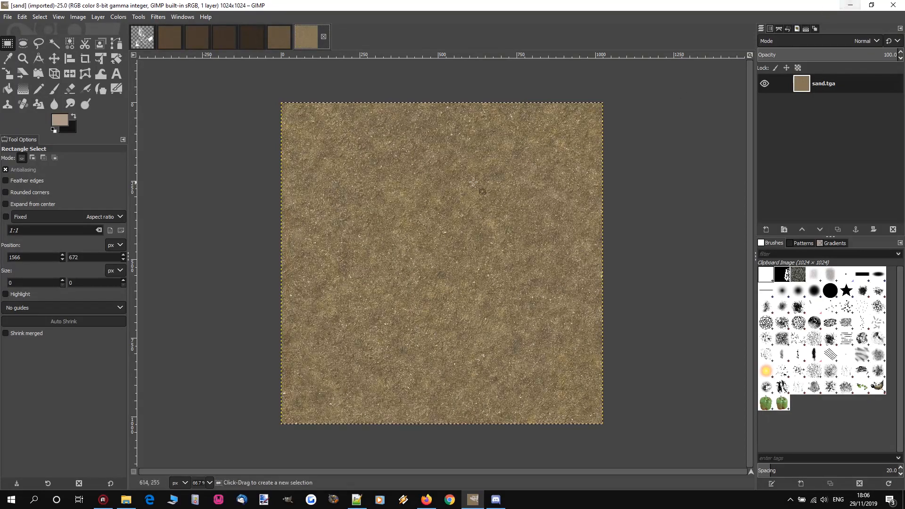
Step: Open grass.tga from the TFCs Tiles folder in GIMP, then bring the folder window back up
{"action": "left_click", "coordinate": [126, 500]}
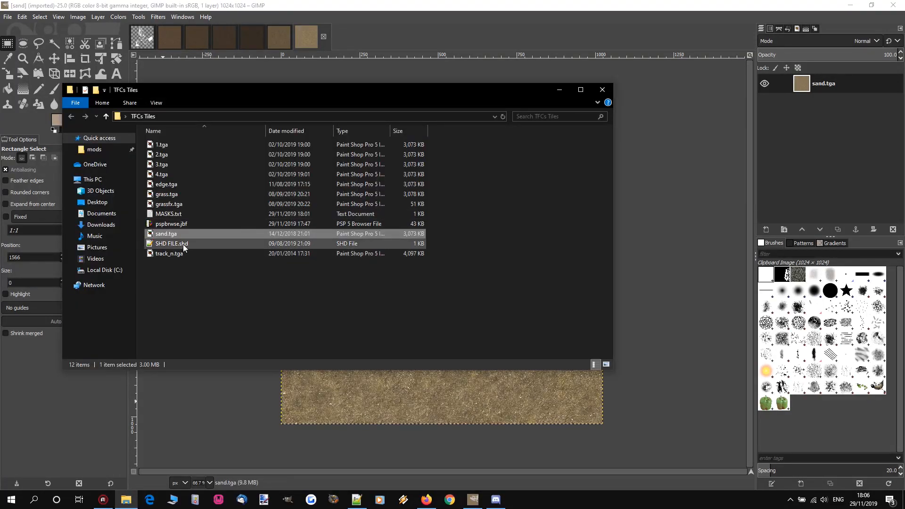
{"action": "right_click", "coordinate": [164, 194]}
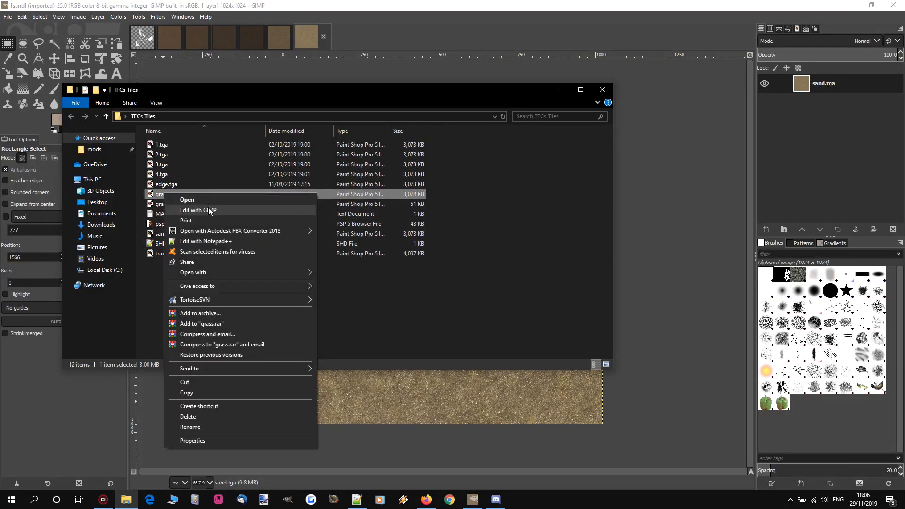
{"action": "left_click", "coordinate": [208, 210]}
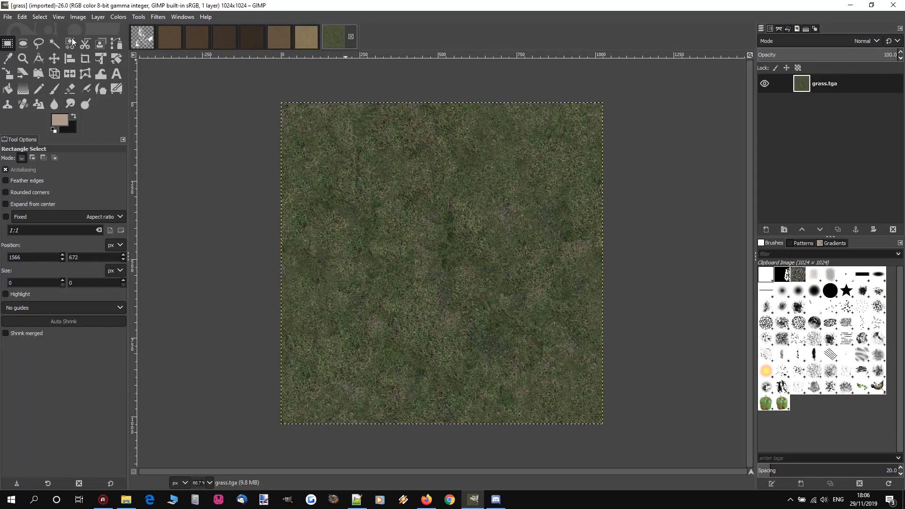
{"action": "left_click", "coordinate": [126, 500]}
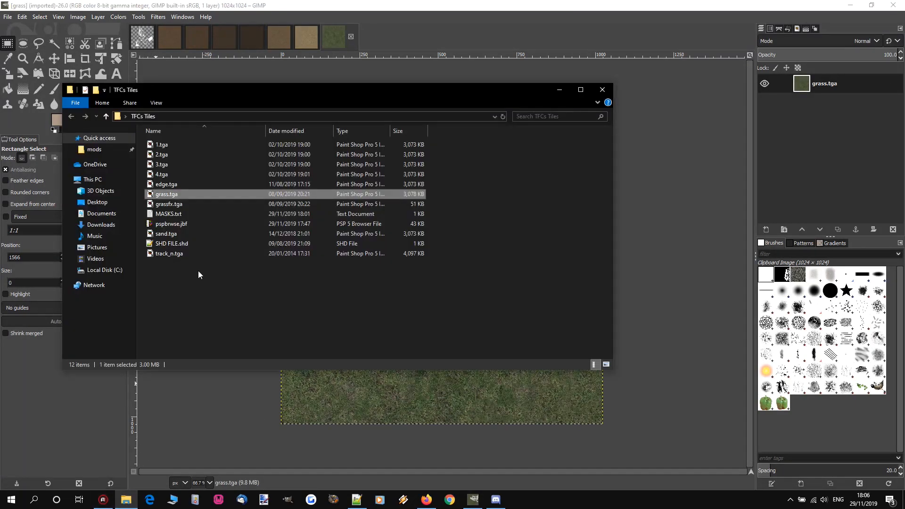
Step: Open grassfx.tga from the TFCs Tiles folder in GIMP and examine the grass blades on the transparent background
{"action": "right_click", "coordinate": [172, 206]}
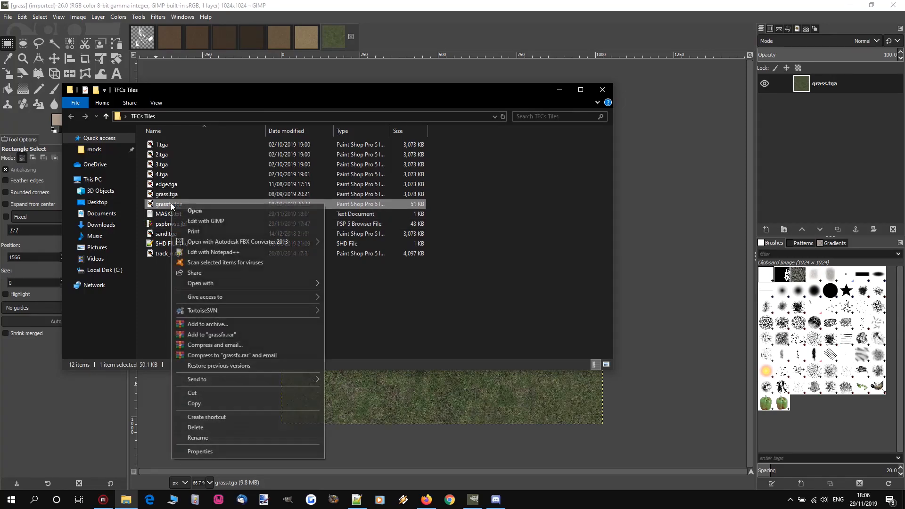
{"action": "left_click", "coordinate": [198, 221]}
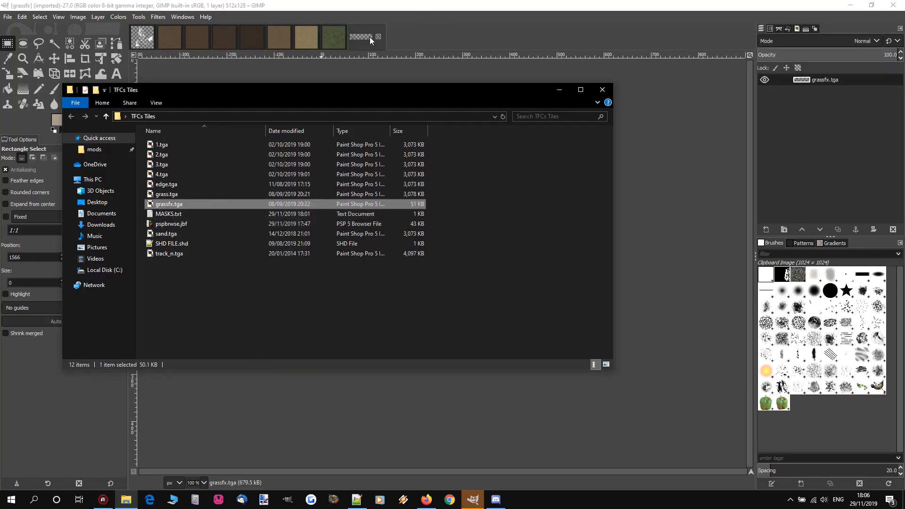
{"action": "scroll", "coordinate": [448, 295], "scroll_direction": "up", "scroll_amount": 3}
{"action": "scroll", "coordinate": [449, 295], "scroll_direction": "down", "scroll_amount": 1}
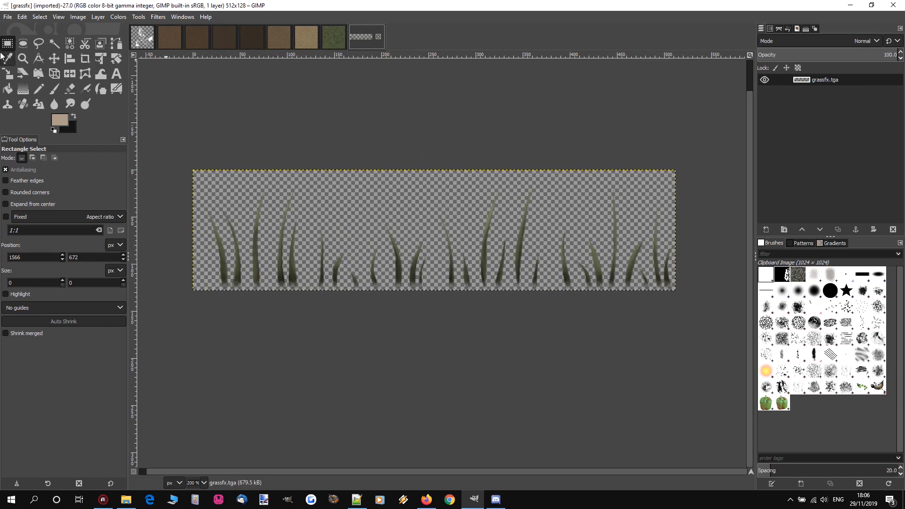
Step: Mark off the first two 128-pixel squares of grassfx.tga with a fixed 1:1 rectangle selection, then clear the selection
{"action": "left_click", "coordinate": [5, 217]}
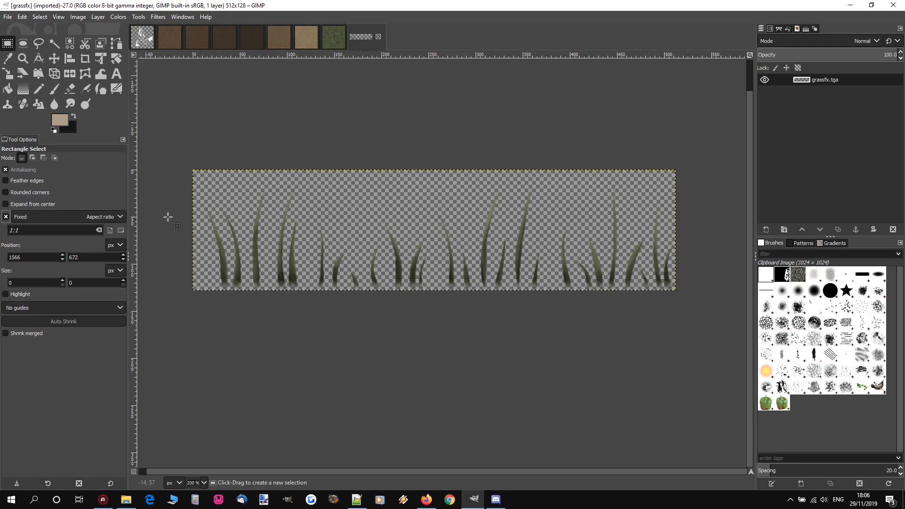
{"action": "left_click_drag", "start_coordinate": [193, 171], "coordinate": [314, 264]}
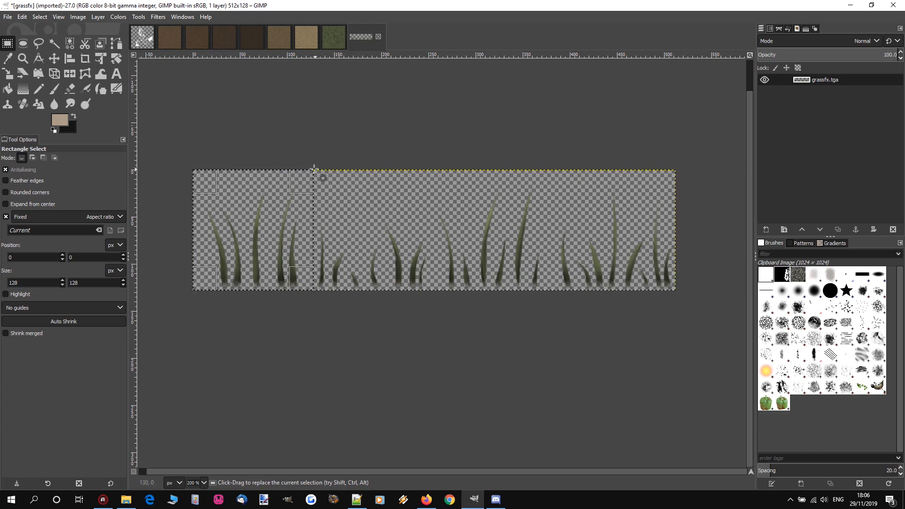
{"action": "left_click_drag", "start_coordinate": [314, 169], "coordinate": [434, 289]}
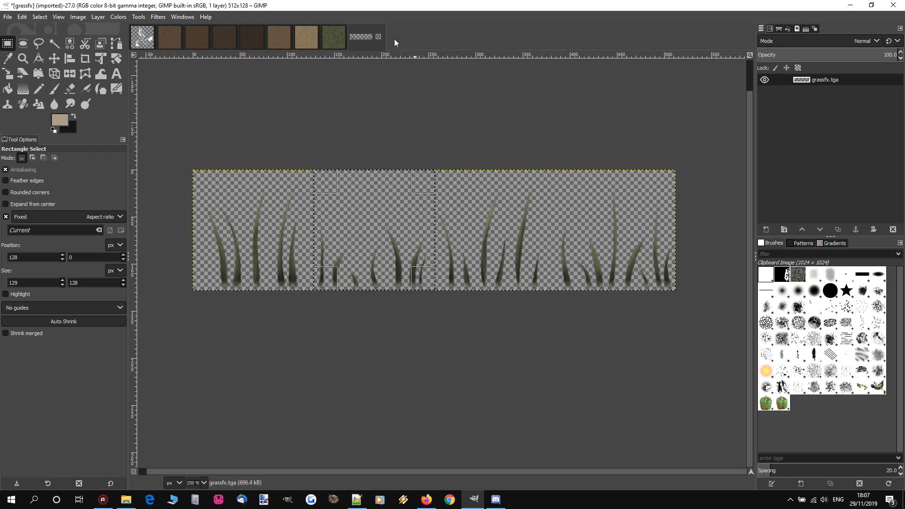
{"action": "left_click", "coordinate": [342, 153]}
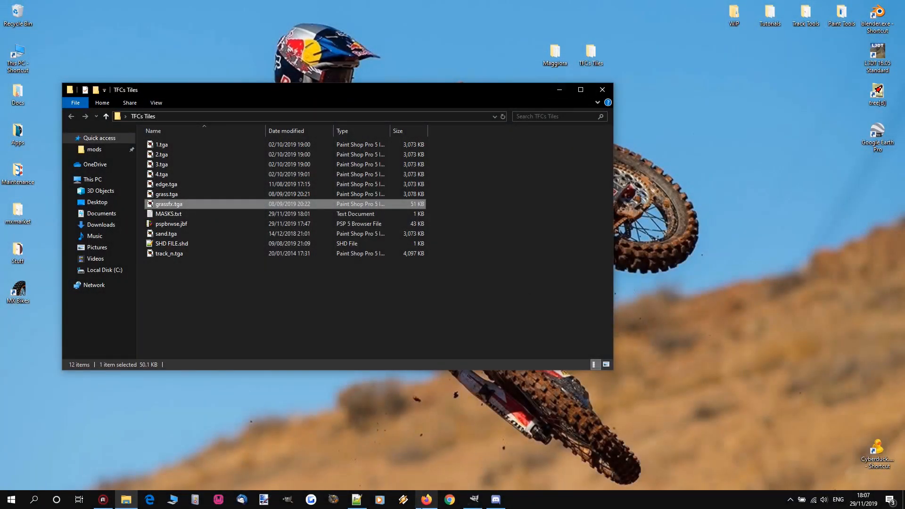
Step: Switch to Notepad++ and compare the headings of the example HMF graphics file and the example THT collisions file
{"action": "left_click", "coordinate": [473, 453]}
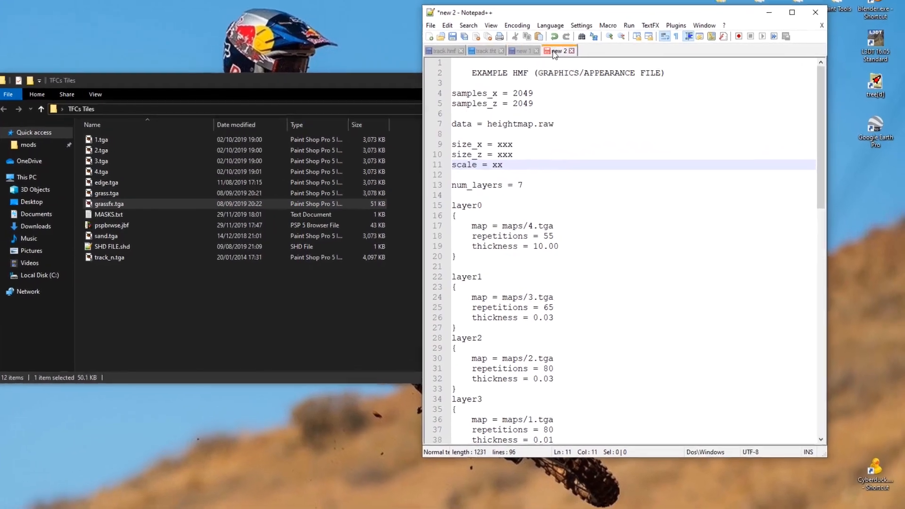
{"action": "left_click", "coordinate": [582, 62]}
{"action": "left_click", "coordinate": [549, 63]}
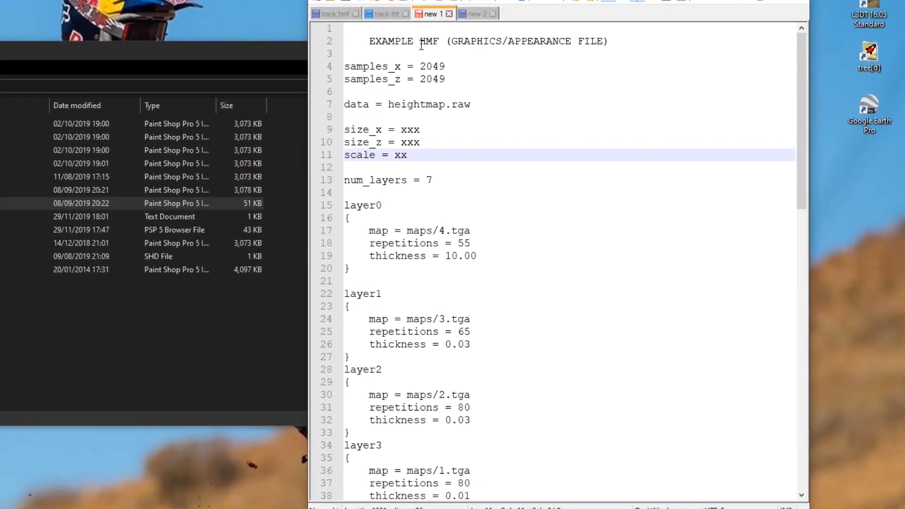
{"action": "left_click_drag", "start_coordinate": [452, 41], "coordinate": [603, 41]}
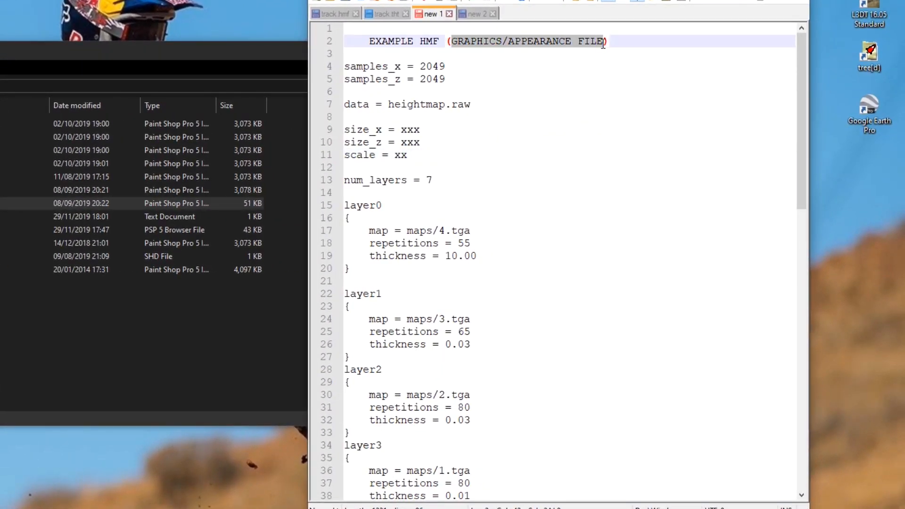
{"action": "left_click", "coordinate": [474, 14]}
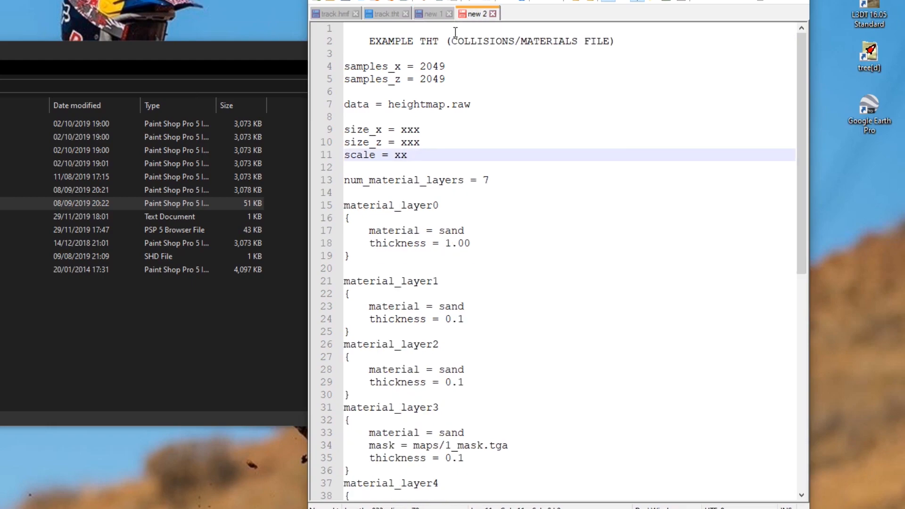
{"action": "left_click_drag", "start_coordinate": [455, 40], "coordinate": [578, 47]}
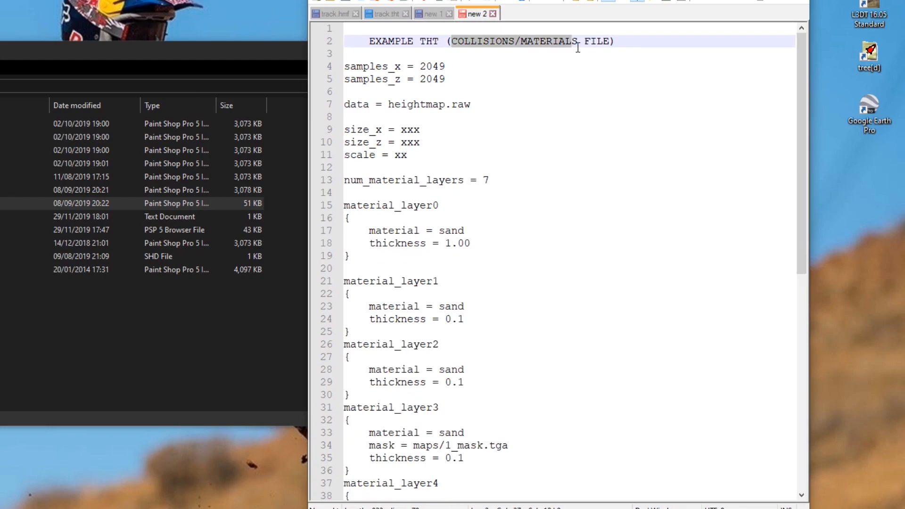
Step: Review in the example HMF which tile map each of layer0 to layer3 uses
{"action": "left_click", "coordinate": [431, 13]}
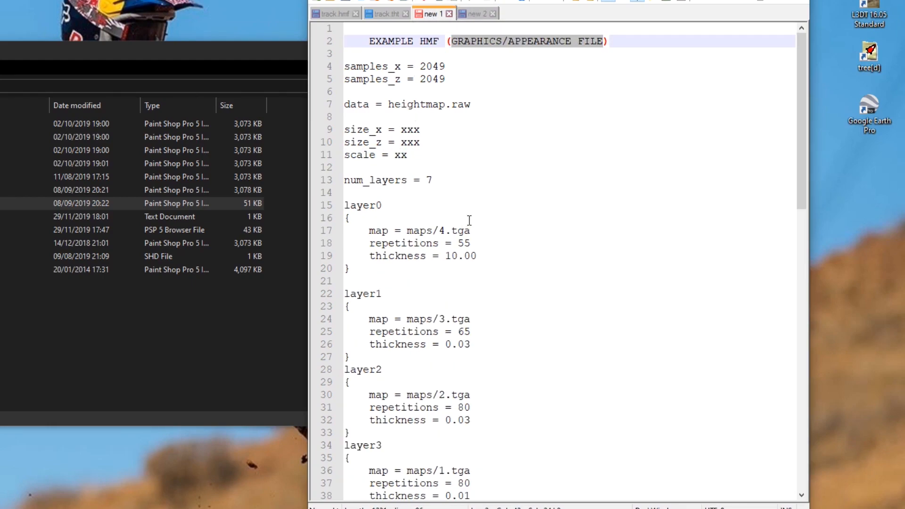
{"action": "left_click", "coordinate": [444, 230]}
{"action": "left_click_drag", "start_coordinate": [445, 231], "coordinate": [438, 231]}
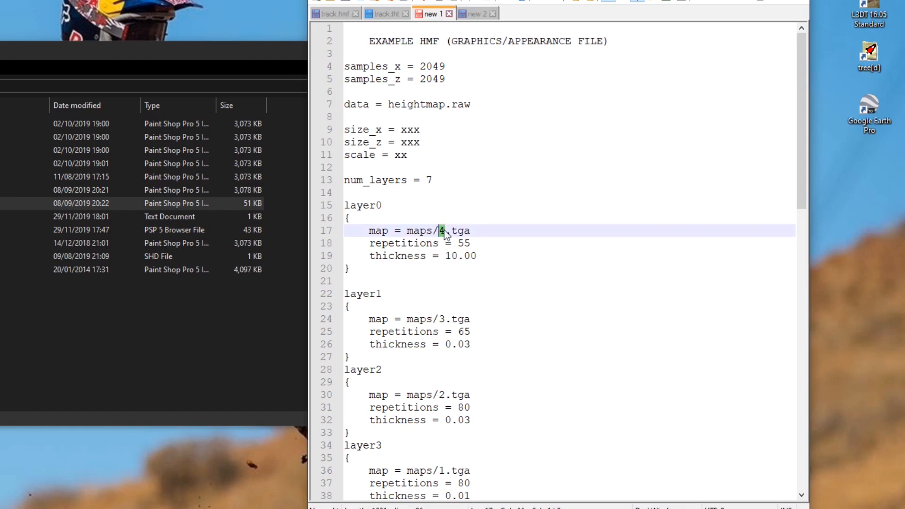
{"action": "left_click_drag", "start_coordinate": [489, 231], "coordinate": [438, 230]}
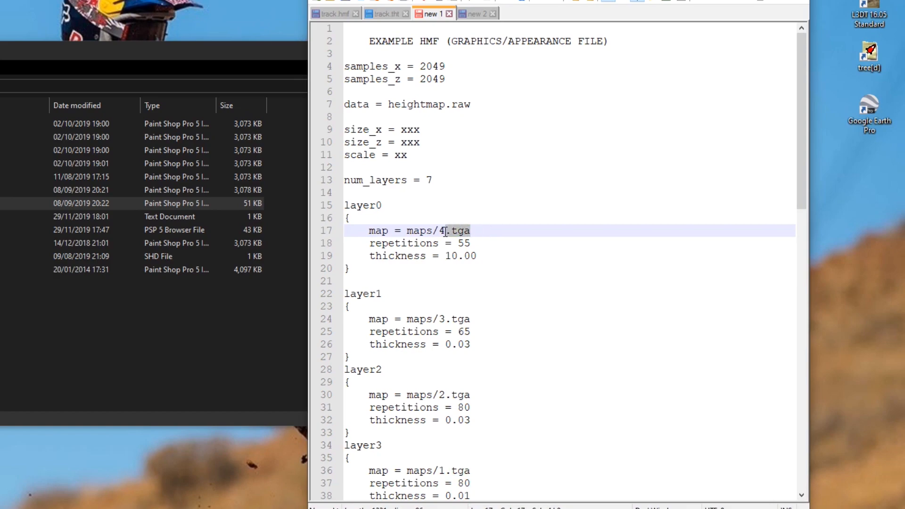
{"action": "left_click", "coordinate": [382, 294]}
{"action": "left_click_drag", "start_coordinate": [382, 294], "coordinate": [344, 294]}
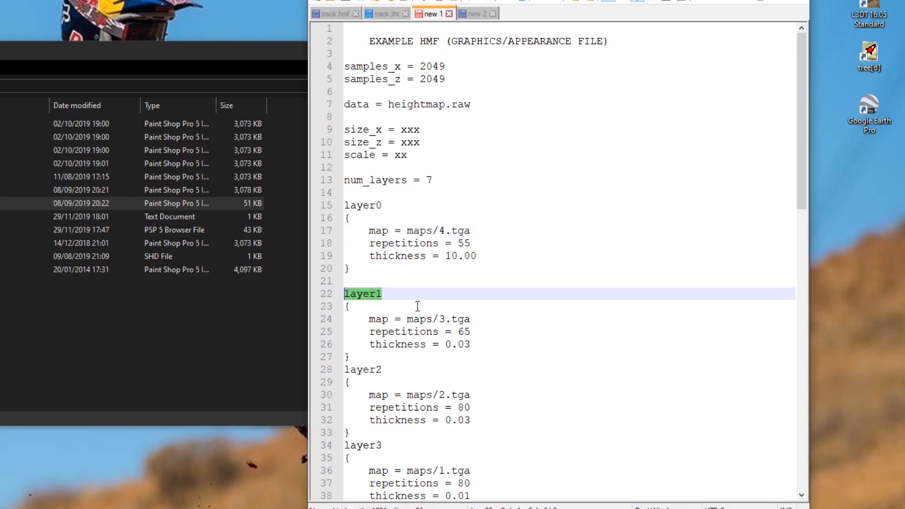
{"action": "left_click_drag", "start_coordinate": [486, 319], "coordinate": [439, 319]}
{"action": "double_click", "coordinate": [385, 371]}
{"action": "left_click_drag", "start_coordinate": [490, 396], "coordinate": [439, 395]}
{"action": "double_click", "coordinate": [385, 445]}
{"action": "left_click_drag", "start_coordinate": [491, 471], "coordinate": [439, 471]}
{"action": "scroll", "coordinate": [493, 414], "scroll_direction": "down", "scroll_amount": 2}
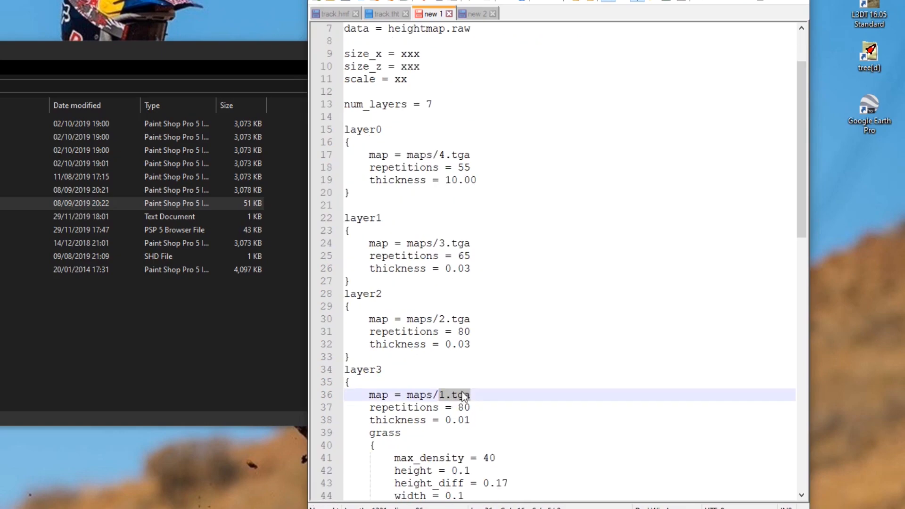
{"action": "scroll", "coordinate": [475, 379], "scroll_direction": "up", "scroll_amount": 2}
Step: Examine the material and thickness of material_layer0 in the example THT file
{"action": "left_click", "coordinate": [477, 15]}
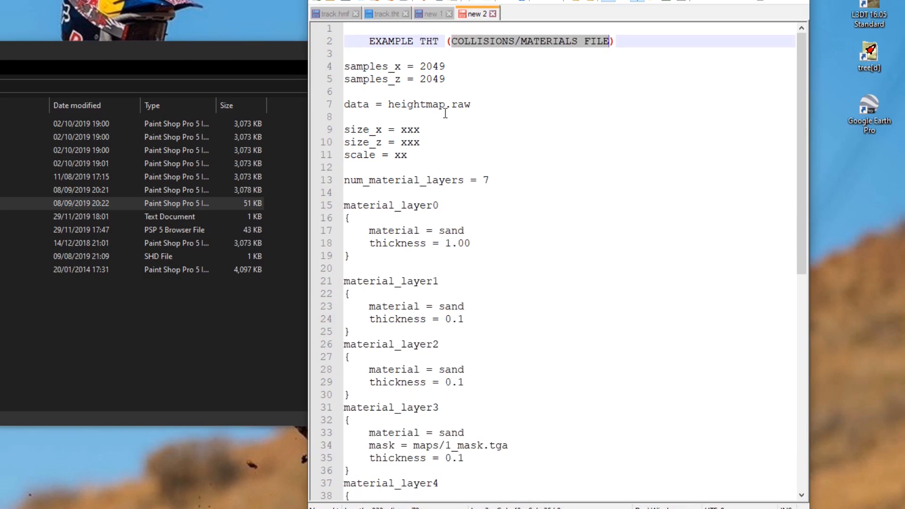
{"action": "left_click", "coordinate": [451, 204]}
{"action": "key", "text": "Left"}
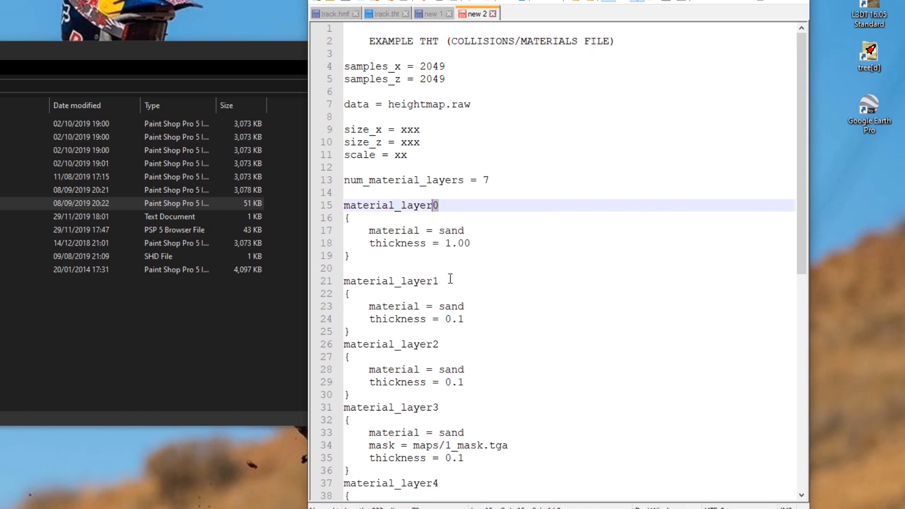
{"action": "left_click_drag", "start_coordinate": [465, 231], "coordinate": [439, 231]}
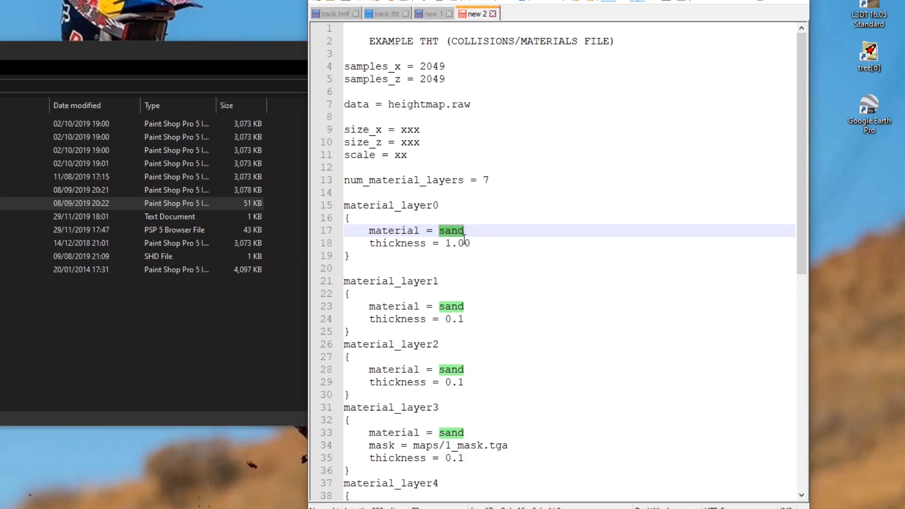
{"action": "left_click_drag", "start_coordinate": [469, 243], "coordinate": [451, 250]}
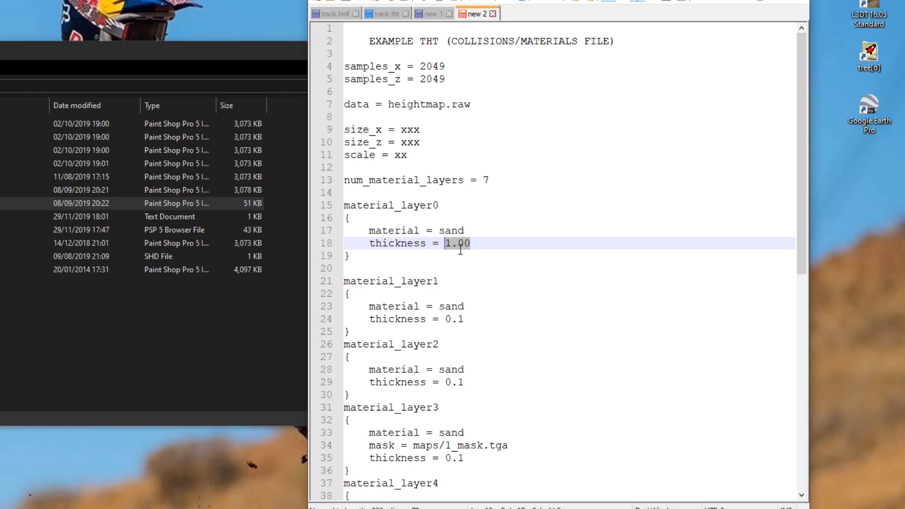
Step: Compare the thickness values of layer0 and layer1 in the example HMF file
{"action": "left_click", "coordinate": [433, 15]}
{"action": "left_click_drag", "start_coordinate": [477, 256], "coordinate": [445, 255]}
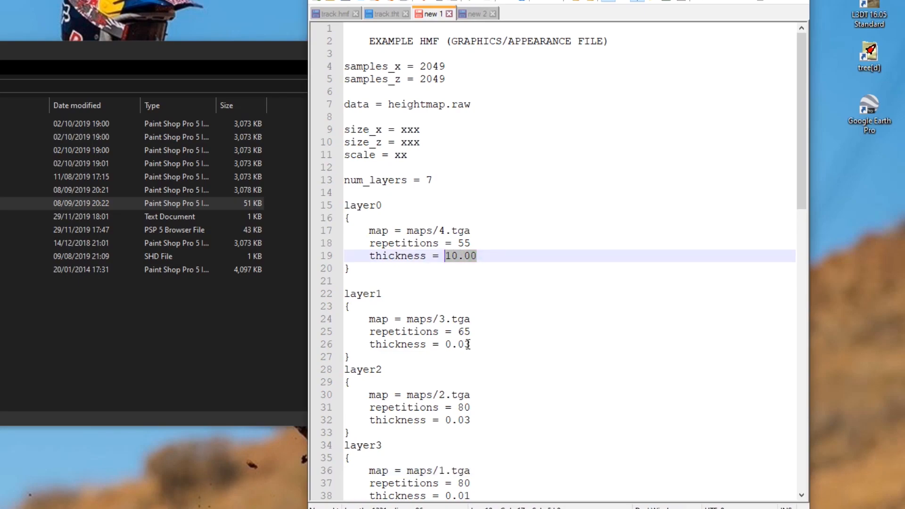
{"action": "left_click_drag", "start_coordinate": [470, 344], "coordinate": [446, 344]}
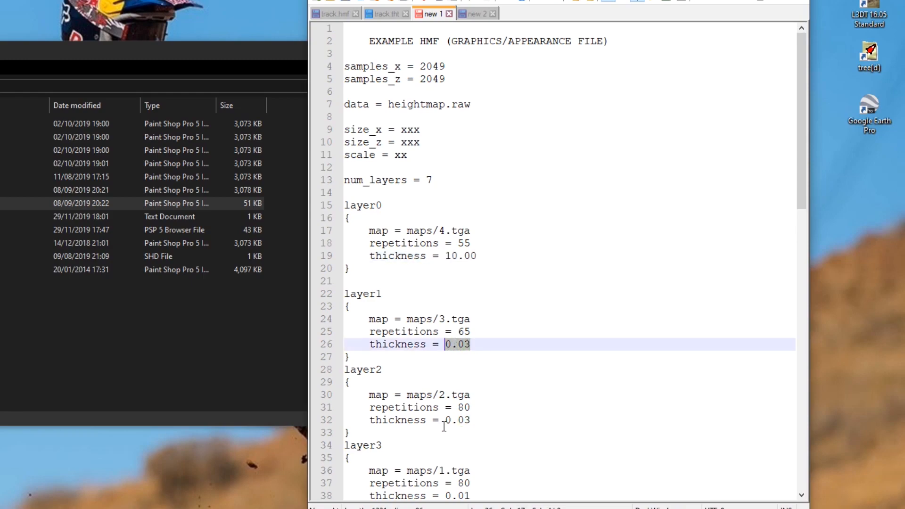
{"action": "left_click", "coordinate": [475, 343]}
{"action": "left_click_drag", "start_coordinate": [483, 256], "coordinate": [445, 255]}
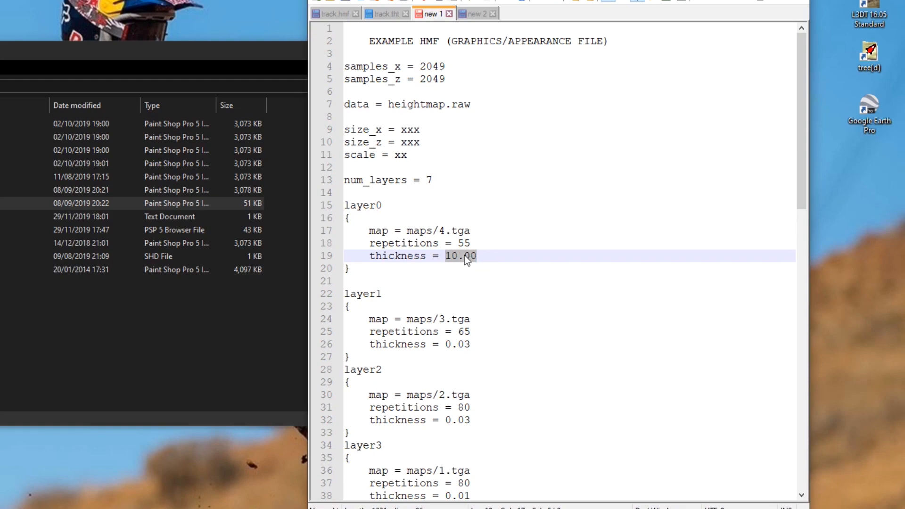
Step: Review the thickness values of material_layer1 to material_layer3 in the example THT file
{"action": "left_click", "coordinate": [476, 13]}
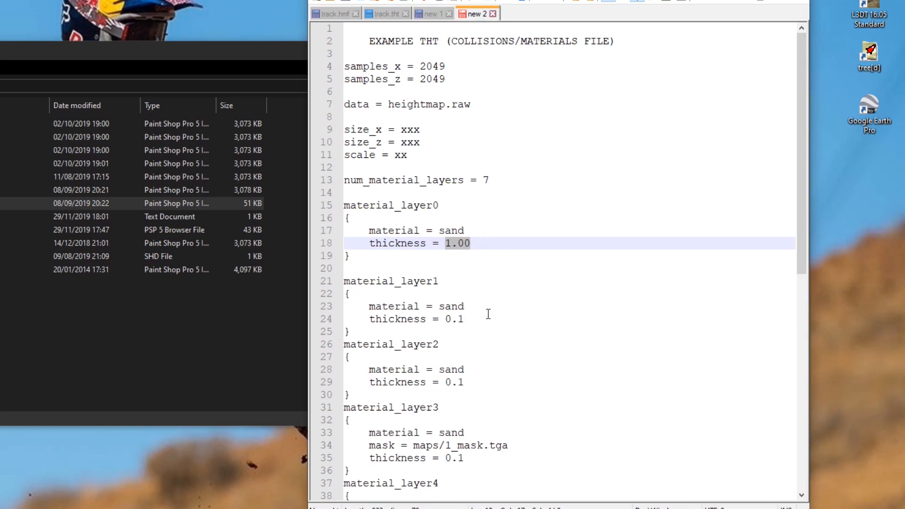
{"action": "left_click", "coordinate": [469, 319]}
{"action": "scroll", "coordinate": [550, 380], "scroll_direction": "down", "scroll_amount": 2}
{"action": "scroll", "coordinate": [477, 382], "scroll_direction": "up", "scroll_amount": 1}
{"action": "scroll", "coordinate": [477, 382], "scroll_direction": "down", "scroll_amount": 1}
{"action": "left_click_drag", "start_coordinate": [467, 383], "coordinate": [458, 382]}
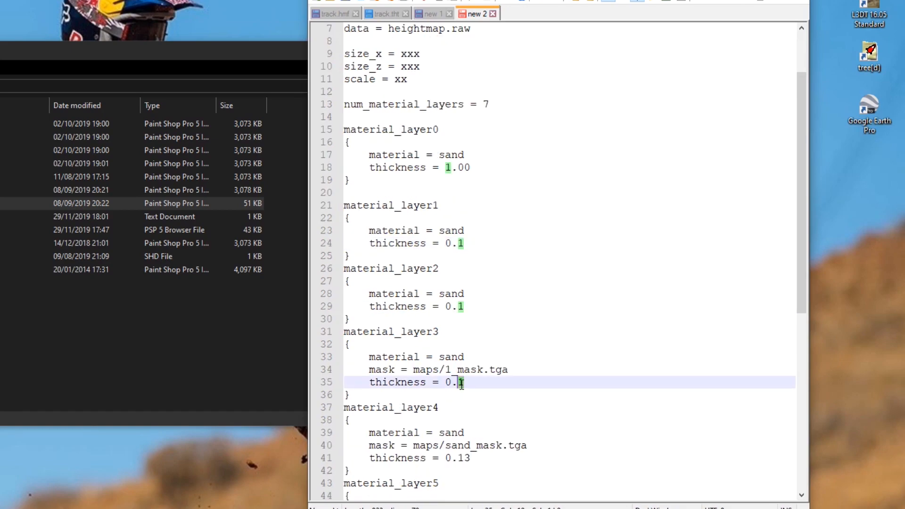
{"action": "left_click_drag", "start_coordinate": [466, 305], "coordinate": [460, 307]}
{"action": "left_click_drag", "start_coordinate": [471, 243], "coordinate": [459, 243]}
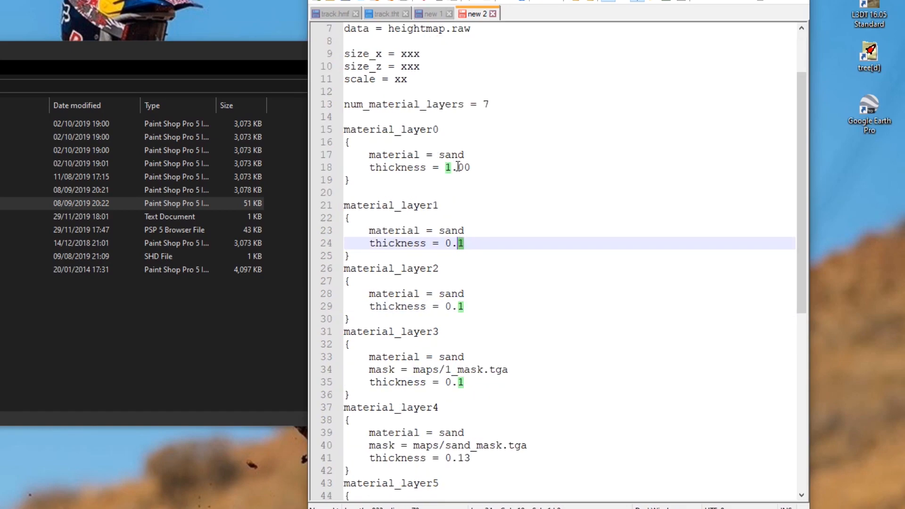
{"action": "scroll", "coordinate": [514, 245], "scroll_direction": "down", "scroll_amount": 1}
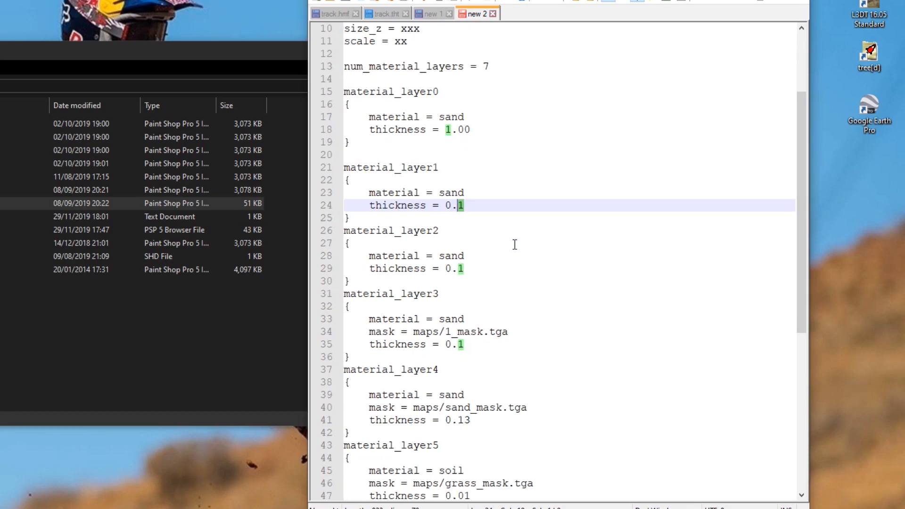
{"action": "scroll", "coordinate": [514, 245], "scroll_direction": "up", "scroll_amount": 2}
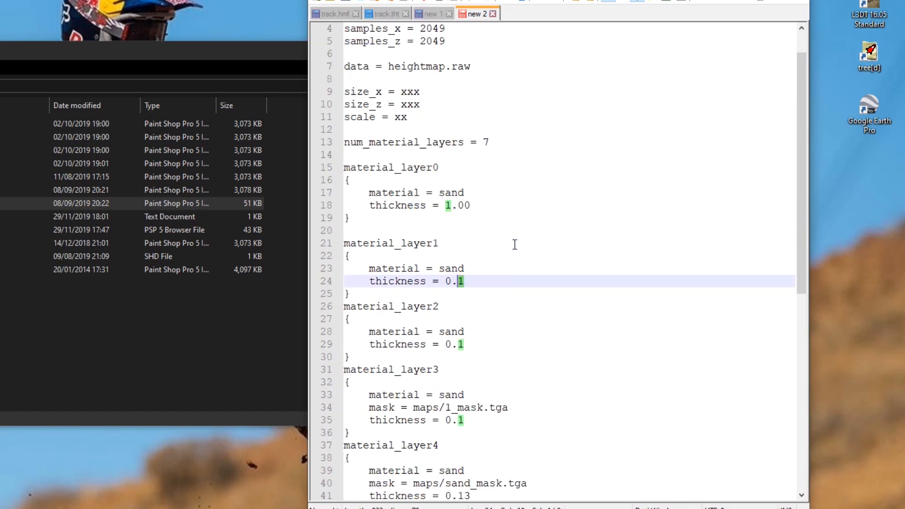
{"action": "left_click", "coordinate": [469, 419]}
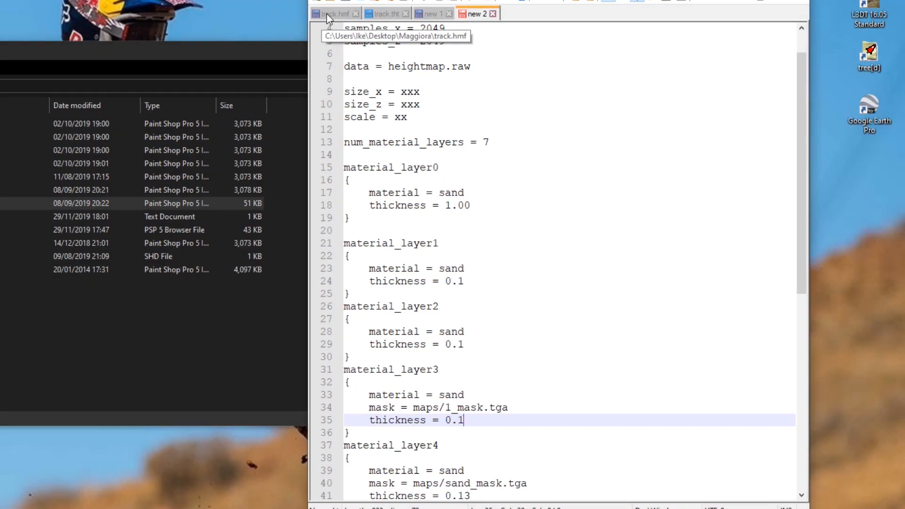
Step: Check track.hmf and track.tht, then select the layout_masks.tga file name in track.hmf's layer0 map line
{"action": "left_click", "coordinate": [327, 14]}
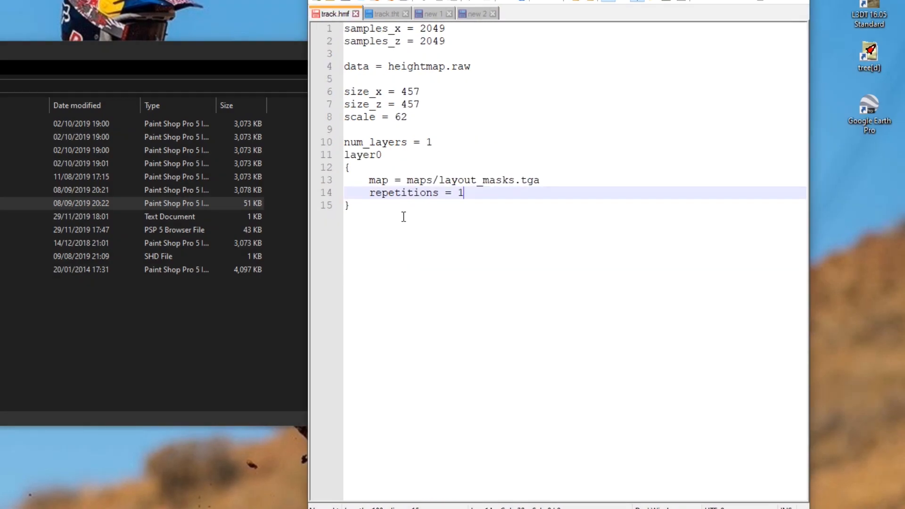
{"action": "left_click", "coordinate": [384, 202]}
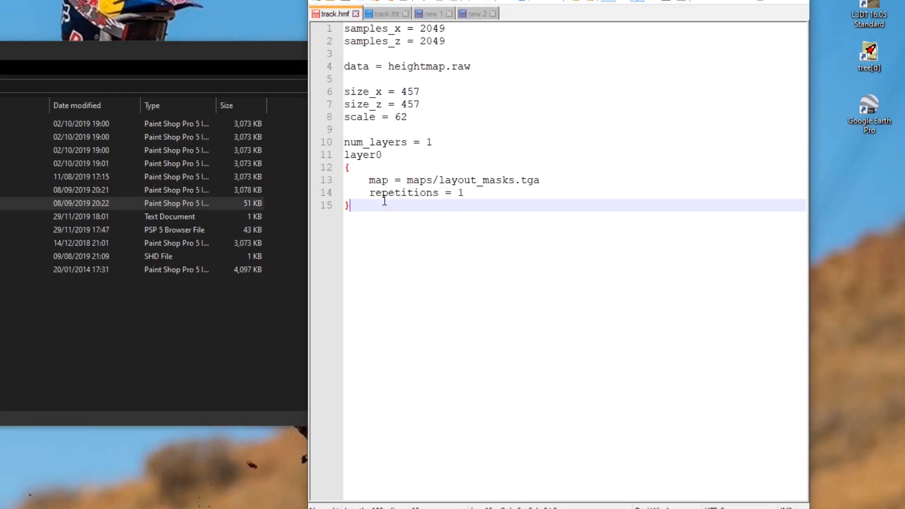
{"action": "left_click", "coordinate": [387, 14]}
{"action": "left_click", "coordinate": [346, 14]}
{"action": "left_click", "coordinate": [445, 180]}
{"action": "key", "text": "shift+End"}
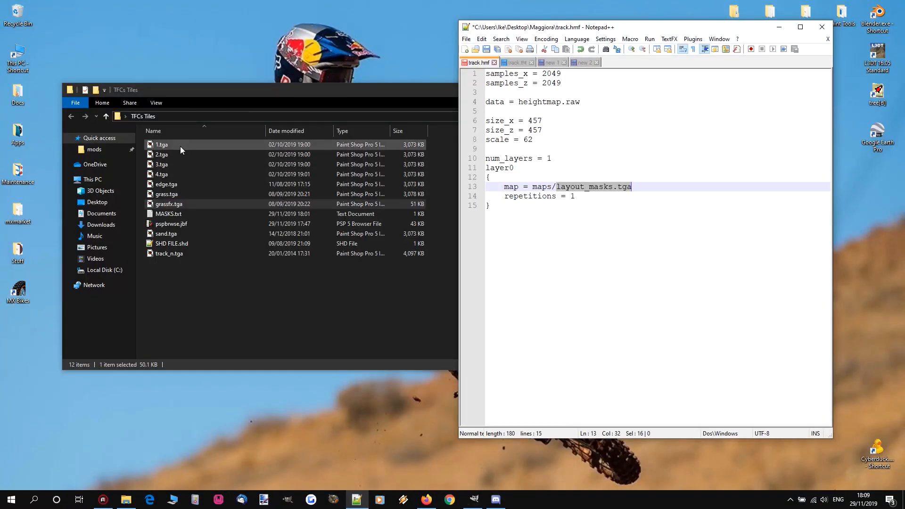
Step: Replace the layer0 block in track.hmf with the example HMF's version: map maps/4.tga, repetitions 55, thickness 10.00
{"action": "left_click", "coordinate": [552, 63]}
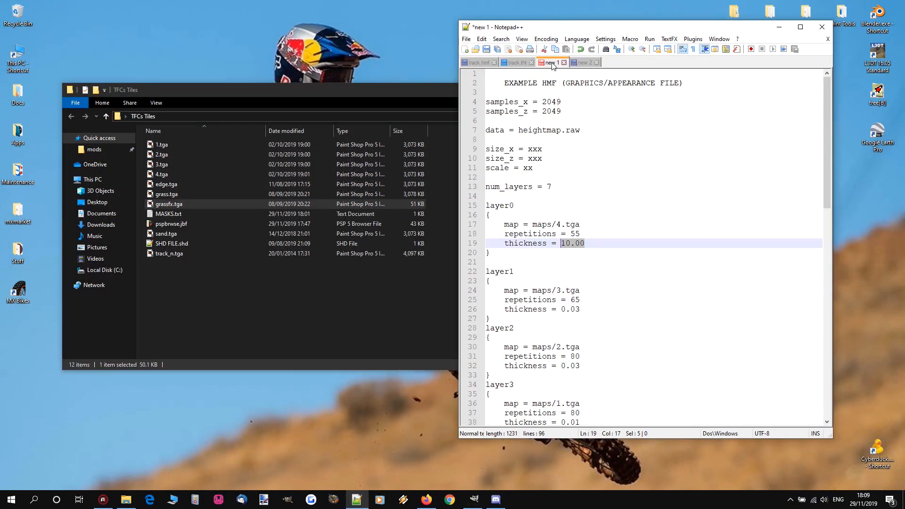
{"action": "left_click_drag", "start_coordinate": [515, 255], "coordinate": [478, 178]}
{"action": "left_click", "coordinate": [479, 62]}
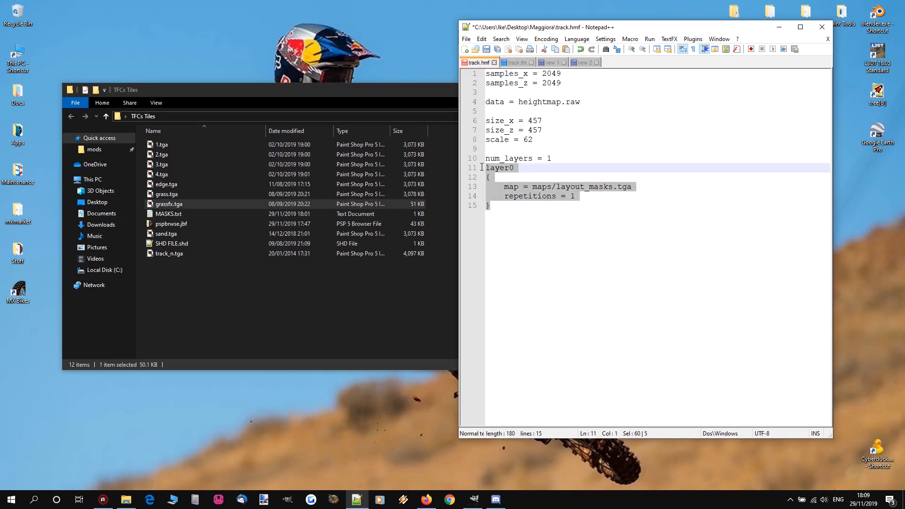
{"action": "type", "text": "{ \tmap = maps/4.tga \trepetitions = 55 \tthickness = 10.00 }"}
{"action": "double_click", "coordinate": [541, 187]}
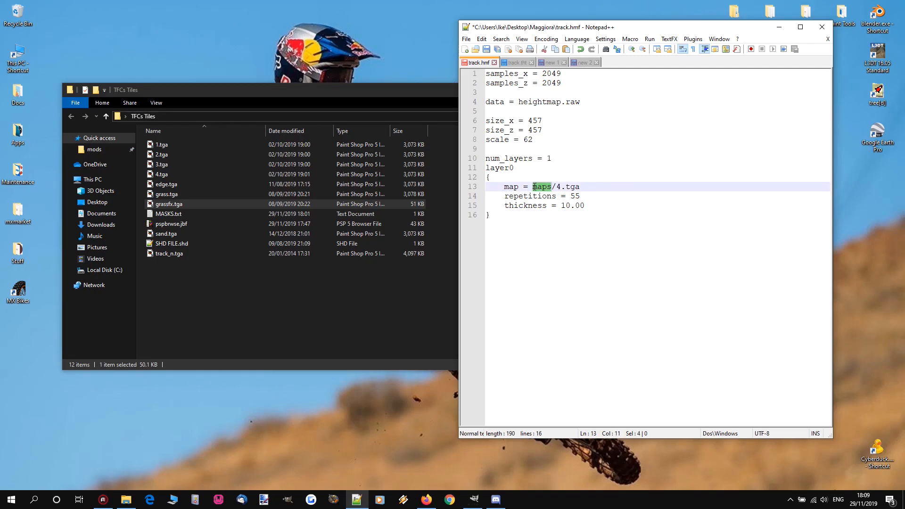
Step: Copy all the files from the TFCs Tiles folder into Maggiora's maps folder and close the TFCs Tiles window
{"action": "left_click", "coordinate": [351, 87]}
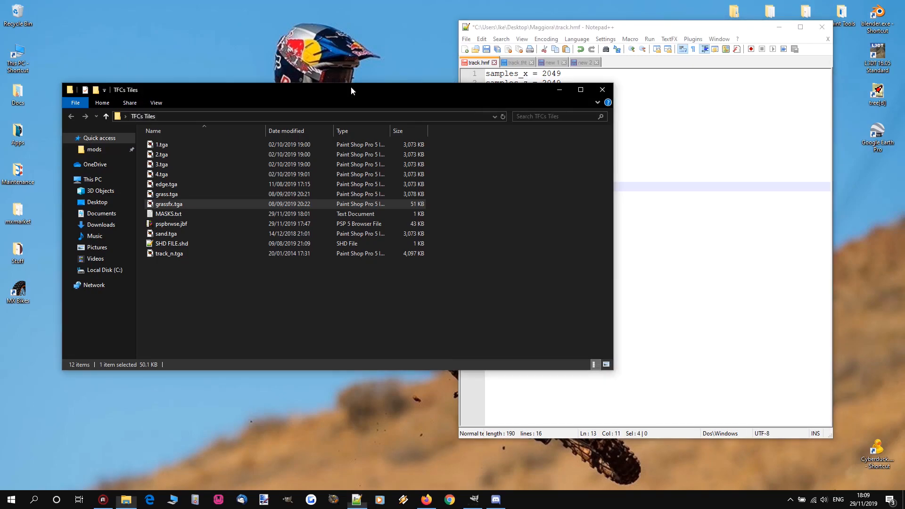
{"action": "left_click_drag", "start_coordinate": [702, 29], "coordinate": [707, 104]}
{"action": "double_click", "coordinate": [555, 54]}
{"action": "double_click", "coordinate": [440, 208]}
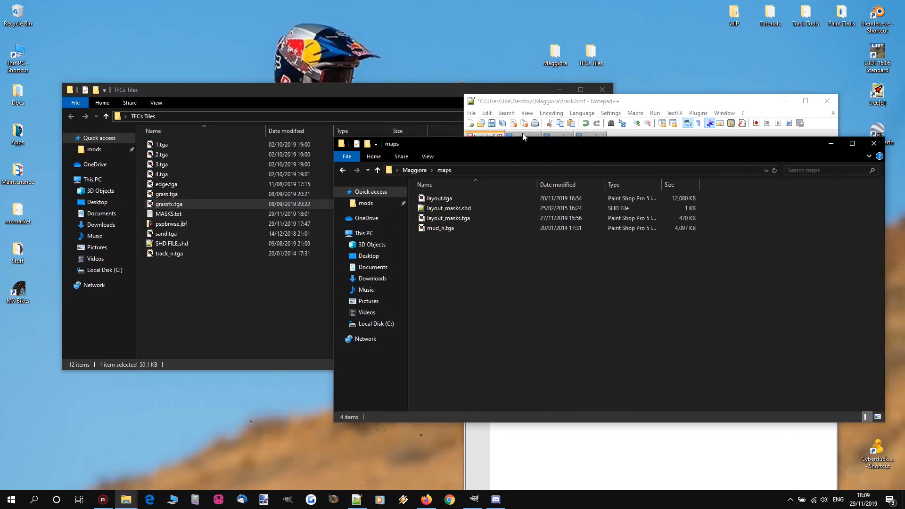
{"action": "left_click_drag", "start_coordinate": [234, 268], "coordinate": [658, 256]}
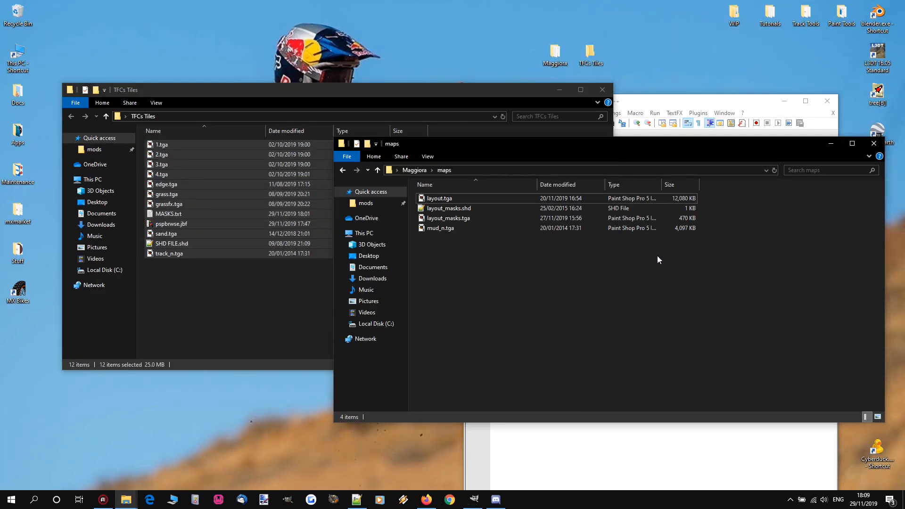
{"action": "left_click", "coordinate": [609, 94]}
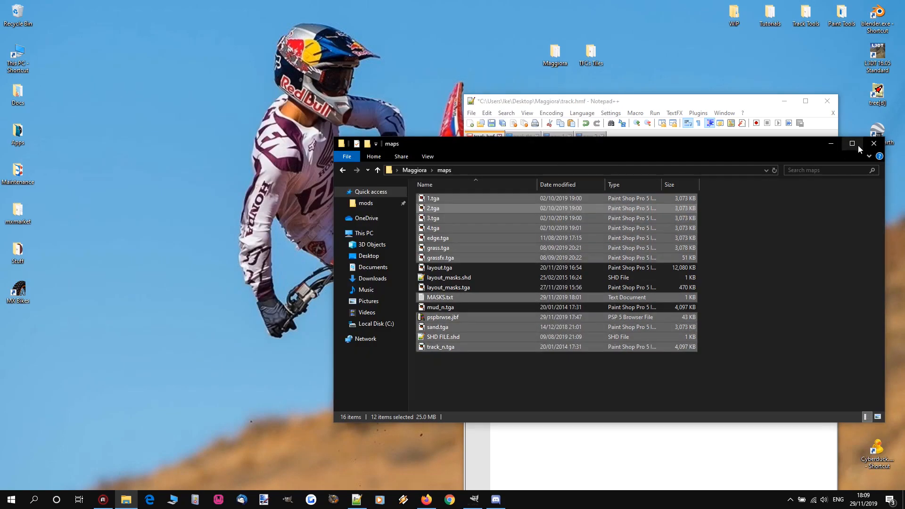
{"action": "left_click_drag", "start_coordinate": [770, 148], "coordinate": [506, 38]}
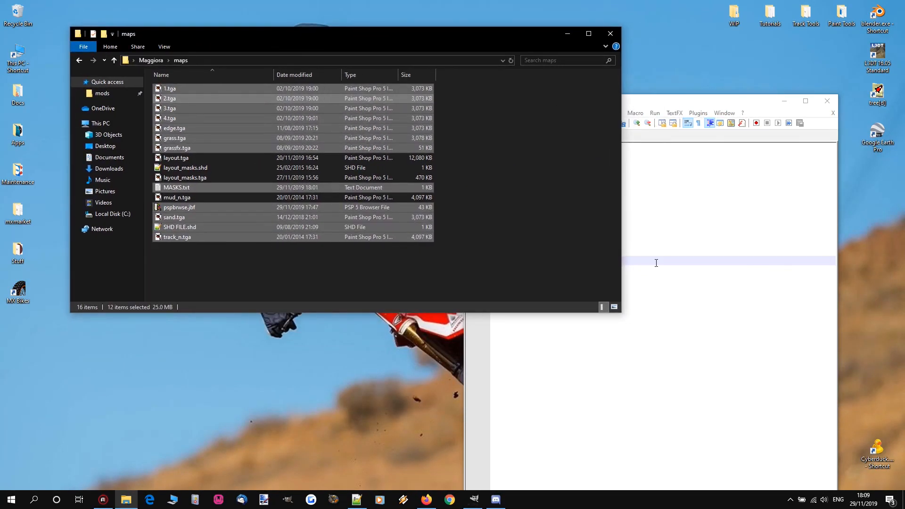
Step: Check layer0's 4.tga reference against the maps folder and set layer0's repetitions to 50 in track.hmf
{"action": "left_click", "coordinate": [657, 262]}
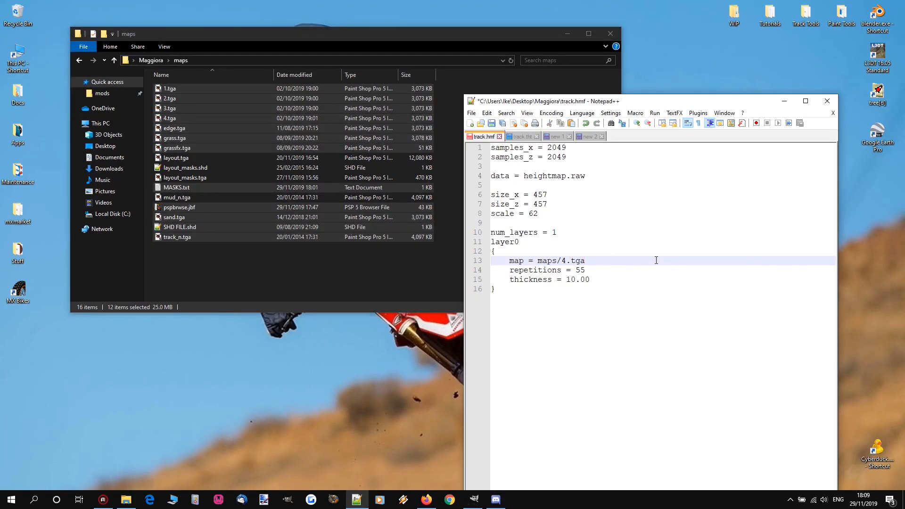
{"action": "double_click", "coordinate": [542, 260]}
{"action": "key", "text": "Right"}
{"action": "key", "text": "Right"}
{"action": "key", "text": "shift+Right"}
{"action": "left_click", "coordinate": [167, 119]}
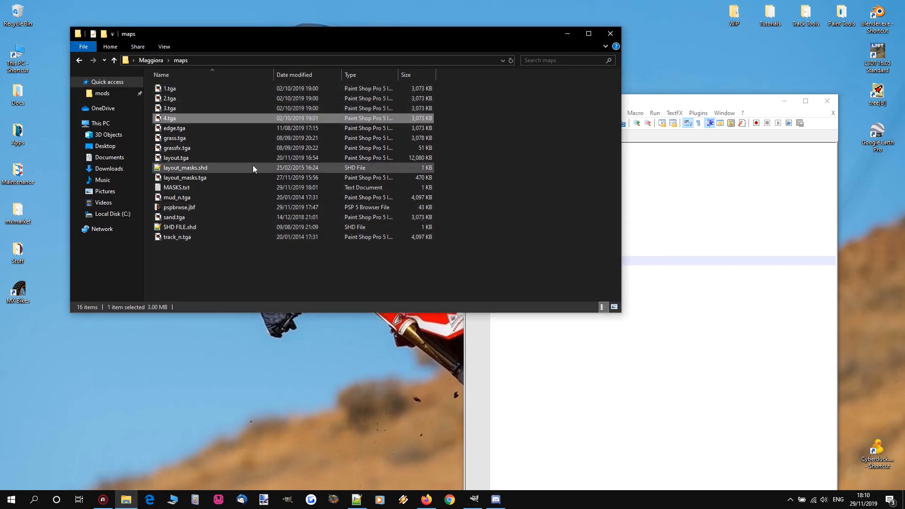
{"action": "left_click", "coordinate": [713, 102]}
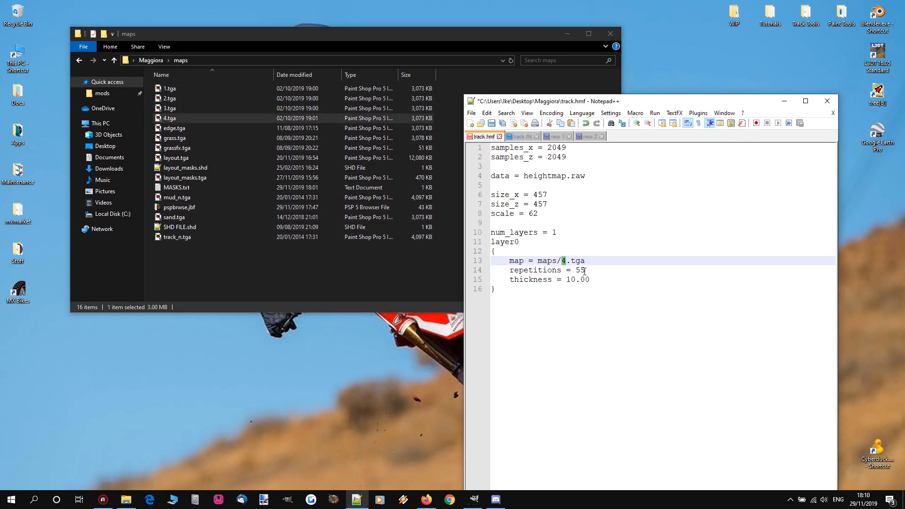
{"action": "double_click", "coordinate": [578, 272]}
{"action": "type", "text": "50"}
Step: Duplicate the layer0 block directly below itself in track.hmf and rename the copy layer1
{"action": "left_click_drag", "start_coordinate": [510, 287], "coordinate": [493, 241]}
{"action": "left_click", "coordinate": [497, 301]}
{"action": "key", "text": "Return"}
{"action": "type", "text": "layer0 { \tmap = maps/4.tga \trepetitions = 50 \tthickness = 10.00 }"}
{"action": "left_click", "coordinate": [521, 299]}
{"action": "key", "text": "BackSpace"}
{"action": "type", "text": "1"}
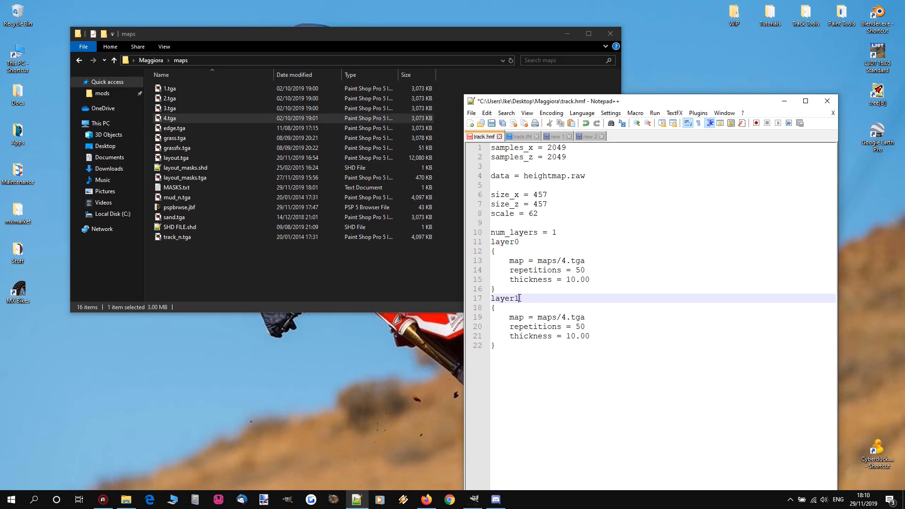
Step: Set num_layers to 2 in track.hmf
{"action": "double_click", "coordinate": [555, 232]}
{"action": "type", "text": "2"}
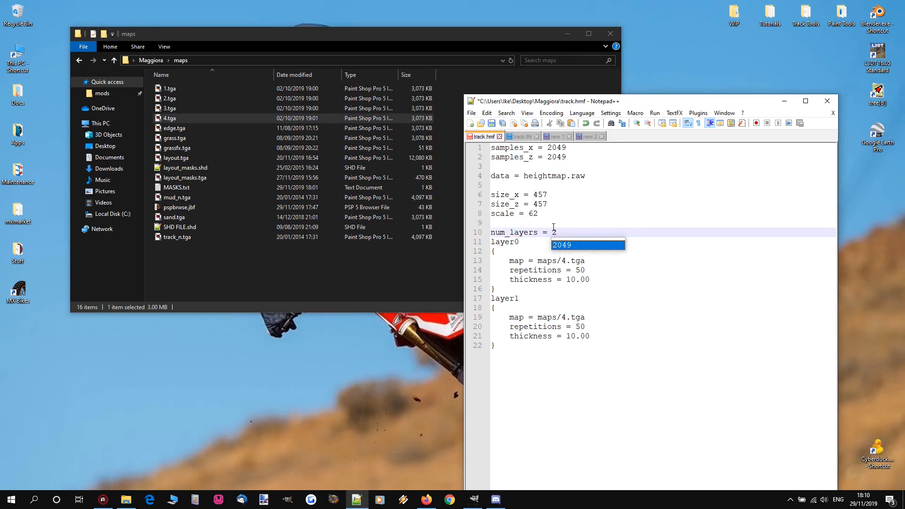
{"action": "left_click", "coordinate": [563, 234]}
Step: Change layer1's map in track.hmf to maps/3.tga
{"action": "key", "text": "Down"}
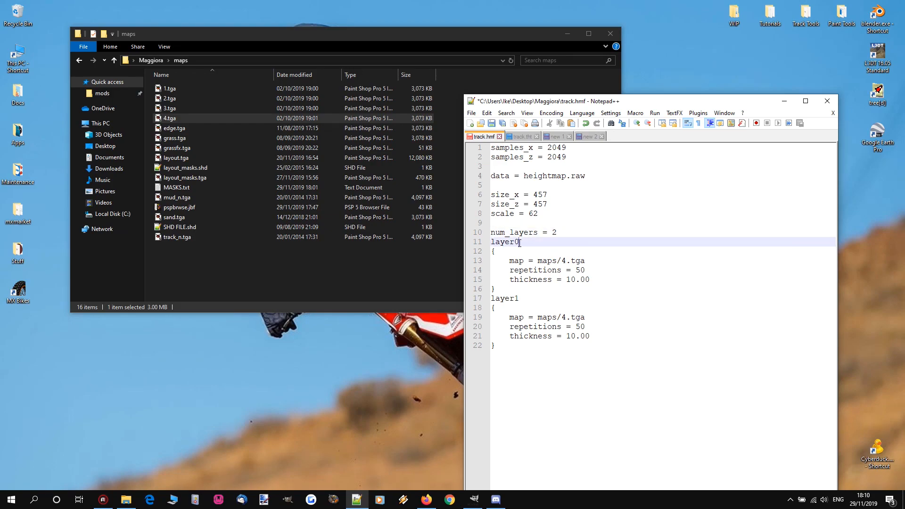
{"action": "key", "text": "Down"}
{"action": "key", "text": "Down"}
{"action": "key", "text": "Down"}
{"action": "key", "text": "Down"}
{"action": "key", "text": "Down"}
{"action": "key", "text": "Down"}
{"action": "key", "text": "shift+Left"}
{"action": "left_click", "coordinate": [520, 242]}
{"action": "left_click", "coordinate": [566, 317]}
{"action": "key", "text": "shift+Left"}
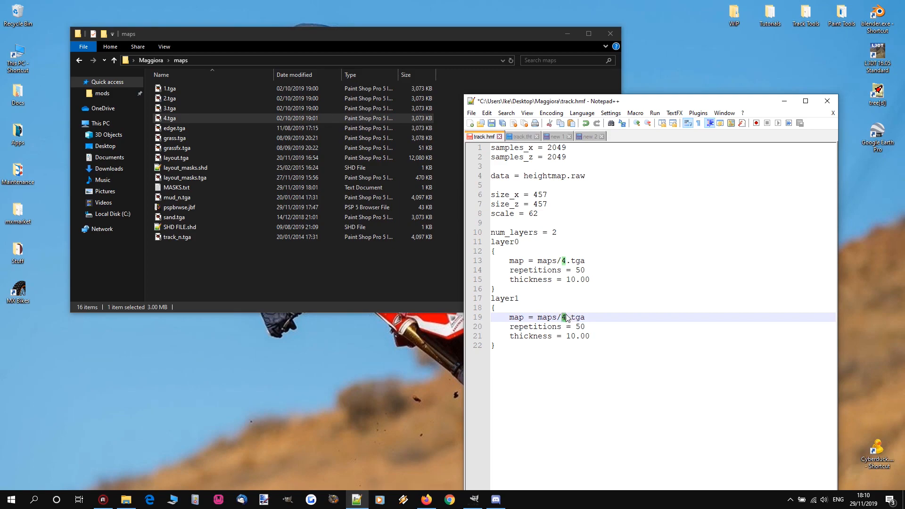
{"action": "type", "text": "3"}
Step: Check layer1's repetitions and set its thickness to 0.03
{"action": "double_click", "coordinate": [579, 326]}
{"action": "left_click_drag", "start_coordinate": [598, 339], "coordinate": [566, 338]}
{"action": "type", "text": "0.0"}
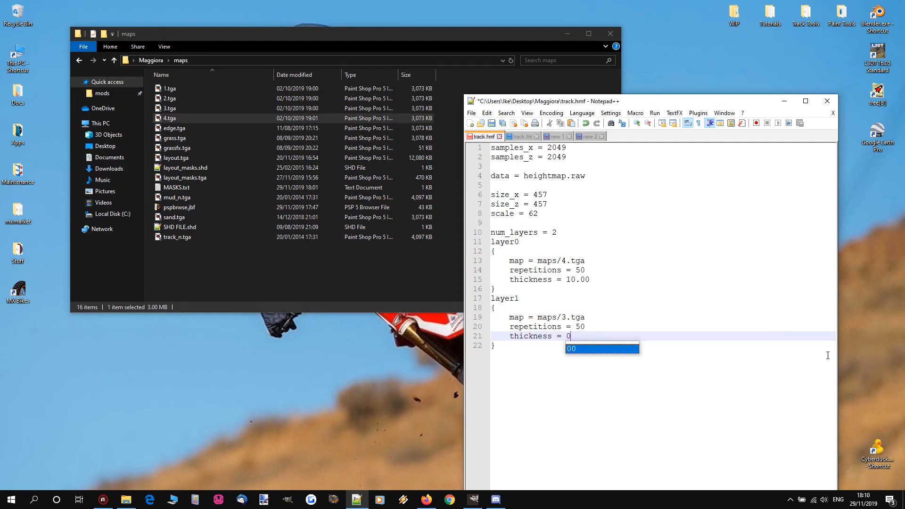
{"action": "type", "text": "3"}
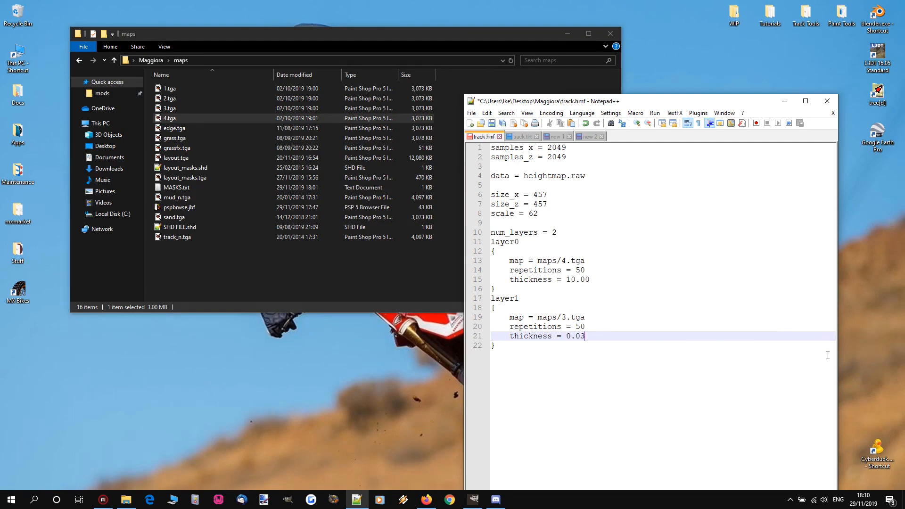
Step: Duplicate the layer1 block below itself as layer2 and set its map to maps/2.tga
{"action": "left_click_drag", "start_coordinate": [502, 349], "coordinate": [490, 298]}
{"action": "key", "text": "ctrl+c"}
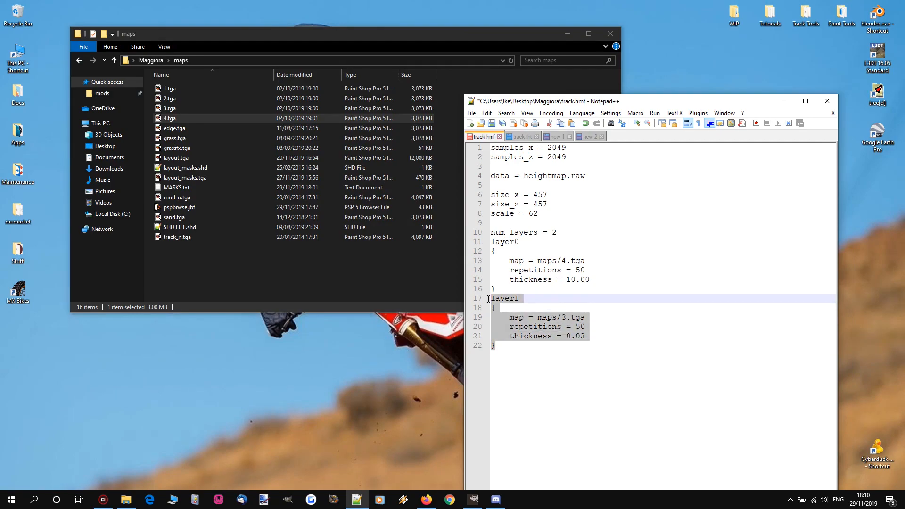
{"action": "left_click", "coordinate": [503, 349]}
{"action": "key", "text": "Return"}
{"action": "key", "text": "ctrl+v"}
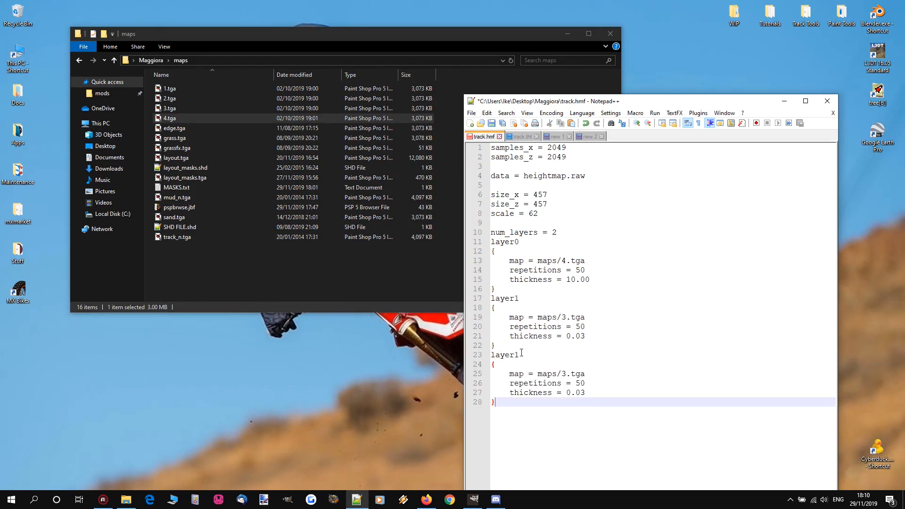
{"action": "left_click", "coordinate": [522, 353]}
{"action": "key", "text": "BackSpace"}
{"action": "type", "text": "2"}
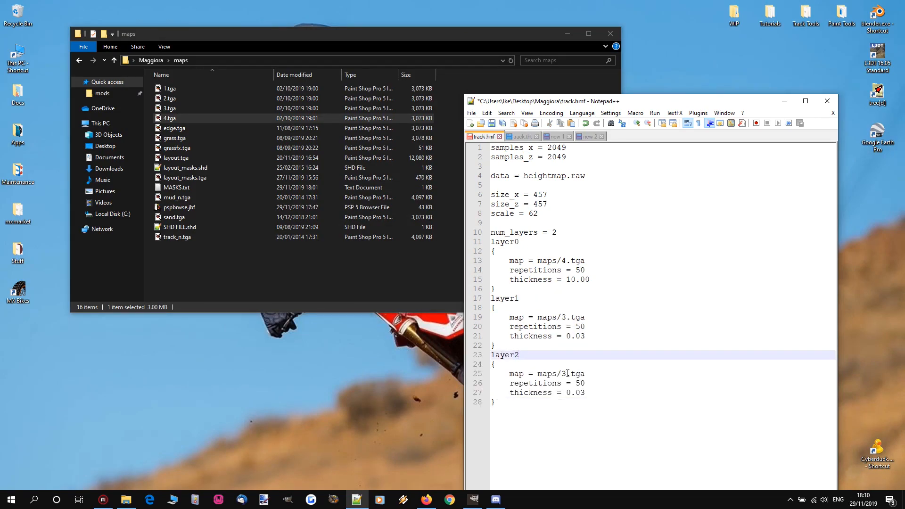
{"action": "double_click", "coordinate": [567, 373]}
{"action": "type", "text": "2"}
Step: Duplicate the layer2 block below itself as layer3 and set its map to maps/1.tga
{"action": "left_click_drag", "start_coordinate": [515, 397], "coordinate": [488, 354]}
{"action": "key", "text": "ctrl+c"}
{"action": "left_click", "coordinate": [508, 402]}
{"action": "key", "text": "Return"}
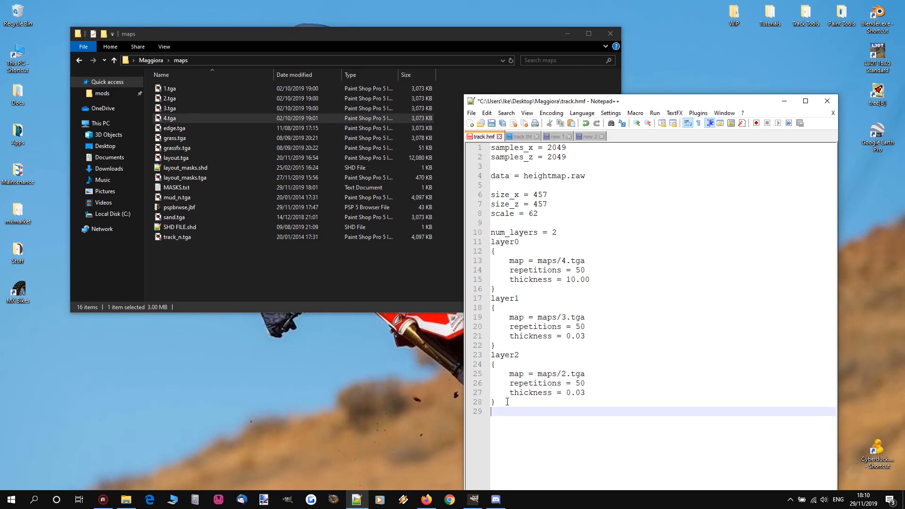
{"action": "key", "text": "ctrl+v"}
{"action": "left_click", "coordinate": [516, 413]}
{"action": "type", "text": "3"}
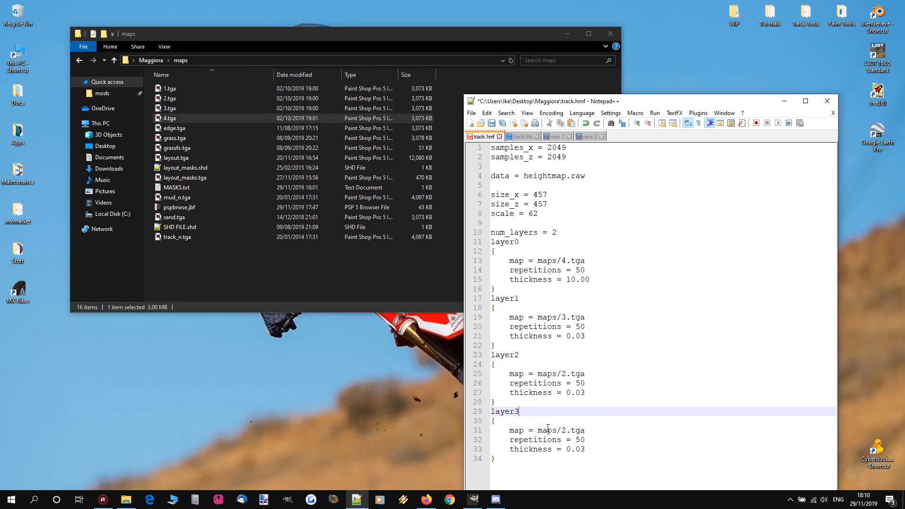
{"action": "double_click", "coordinate": [564, 431]}
{"action": "type", "text": "1"}
{"action": "key", "text": "Escape"}
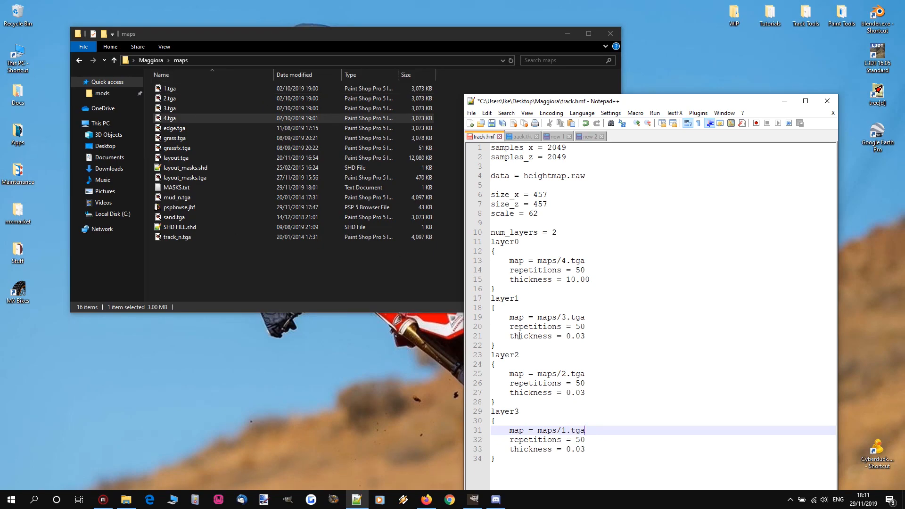
Step: Review the layer0 to layer3 blocks in track.hmf and set num_layers to 4
{"action": "double_click", "coordinate": [564, 431]}
{"action": "double_click", "coordinate": [585, 441]}
{"action": "left_click_drag", "start_coordinate": [594, 395], "coordinate": [478, 246]}
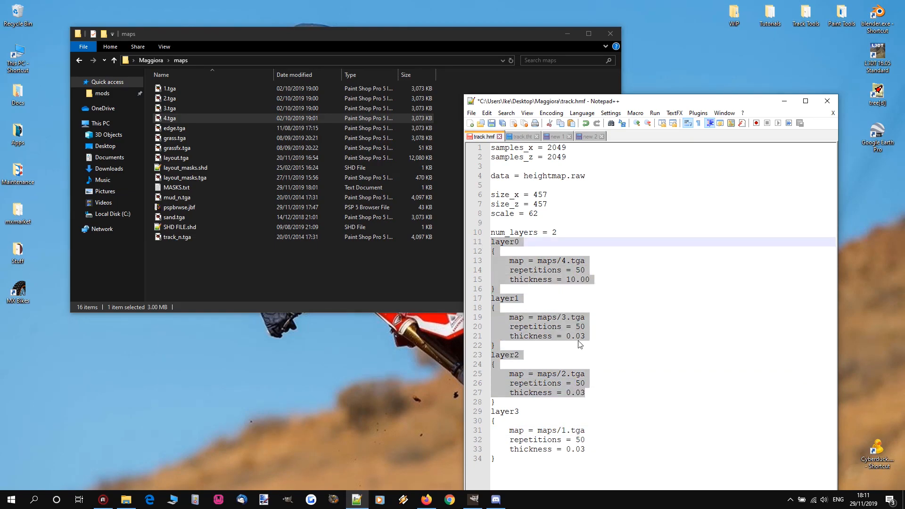
{"action": "left_click", "coordinate": [608, 396]}
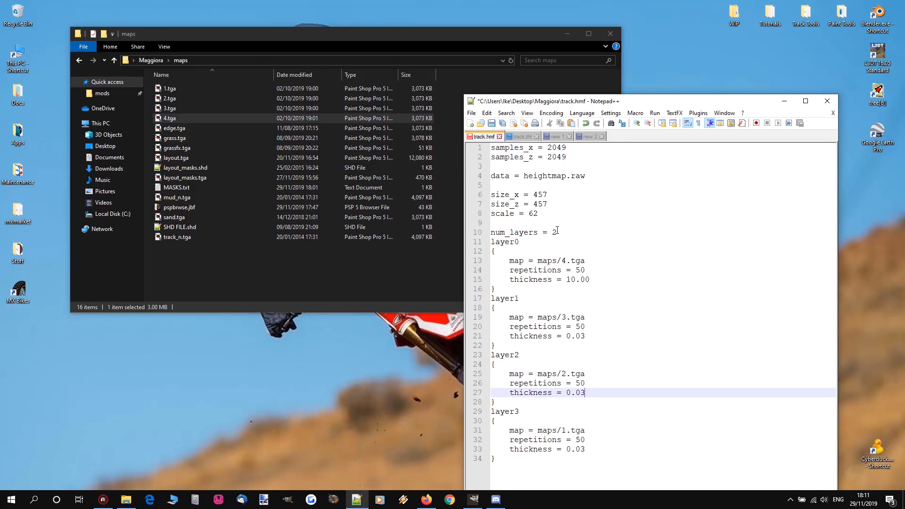
{"action": "double_click", "coordinate": [555, 232]}
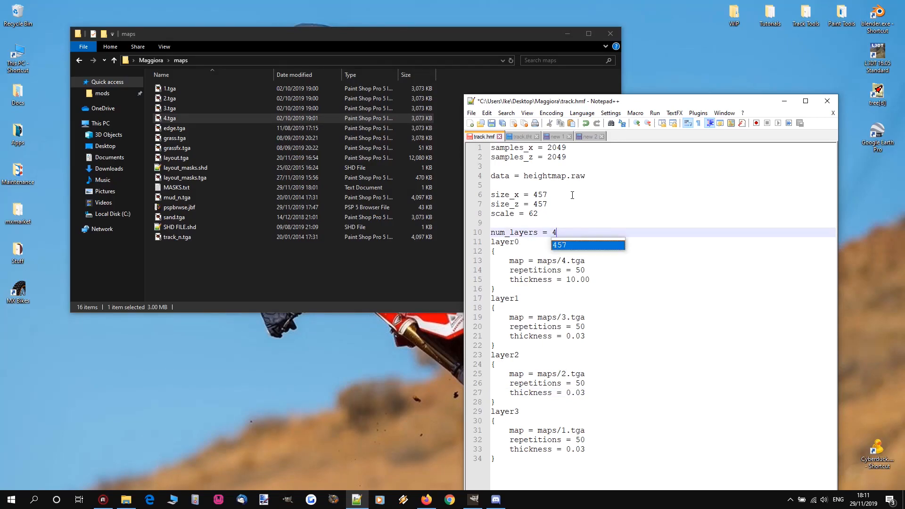
{"action": "left_click", "coordinate": [598, 307]}
{"action": "left_click_drag", "start_coordinate": [590, 460], "coordinate": [488, 234]}
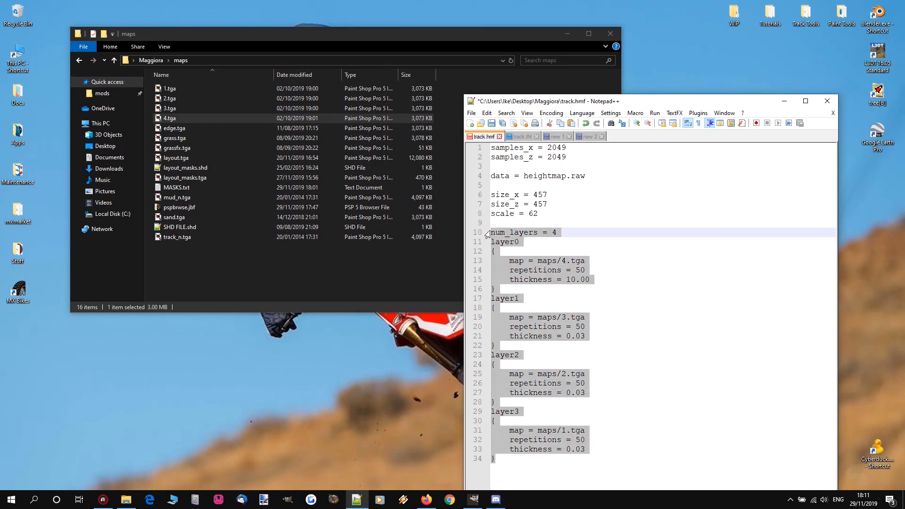
Step: Compare track.tht with the example THT file, examining the material and mask lines of the example's material_layer3
{"action": "left_click", "coordinate": [523, 137]}
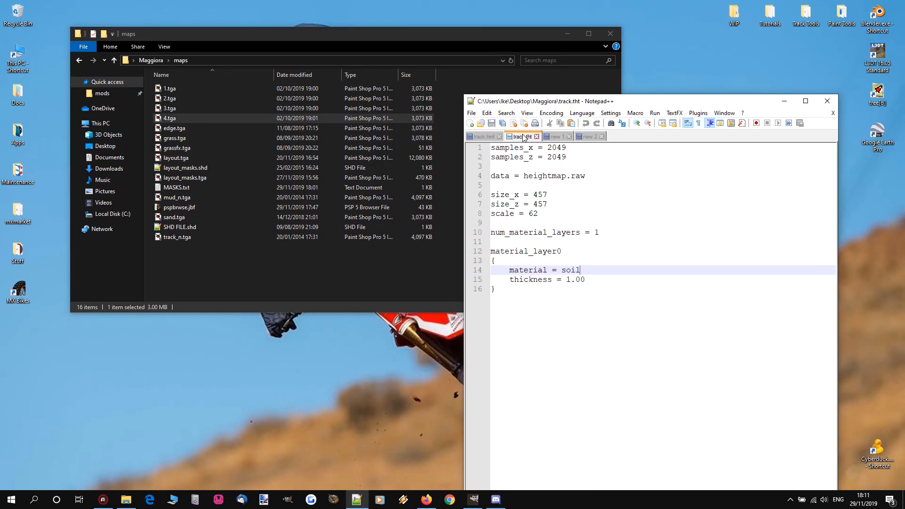
{"action": "left_click", "coordinate": [589, 137]}
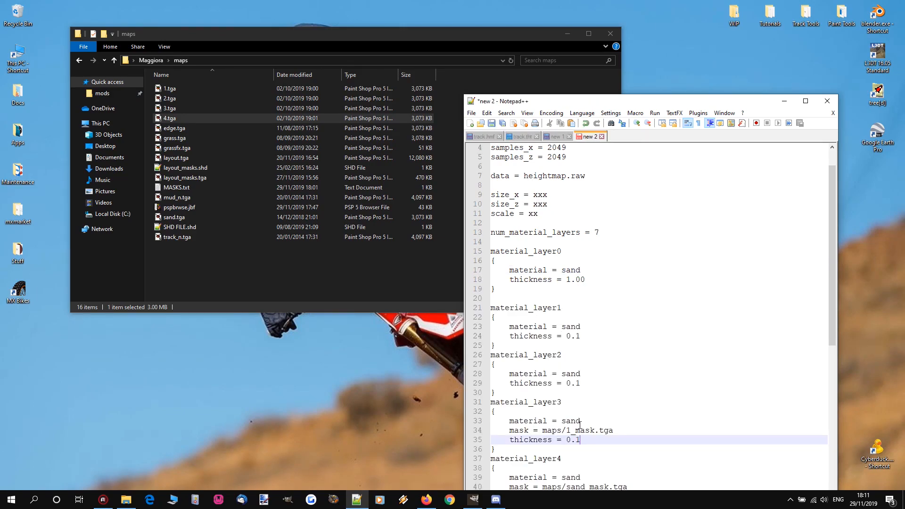
{"action": "left_click_drag", "start_coordinate": [626, 433], "coordinate": [566, 430]}
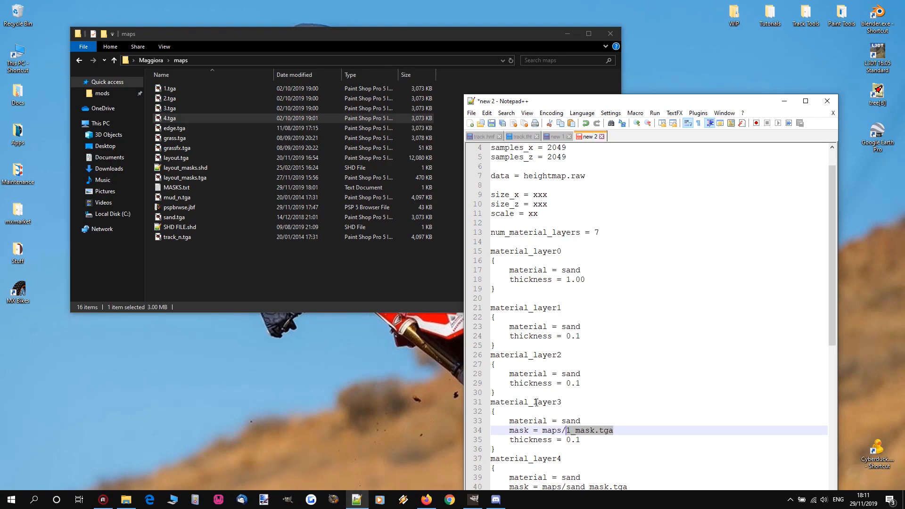
{"action": "double_click", "coordinate": [576, 420]}
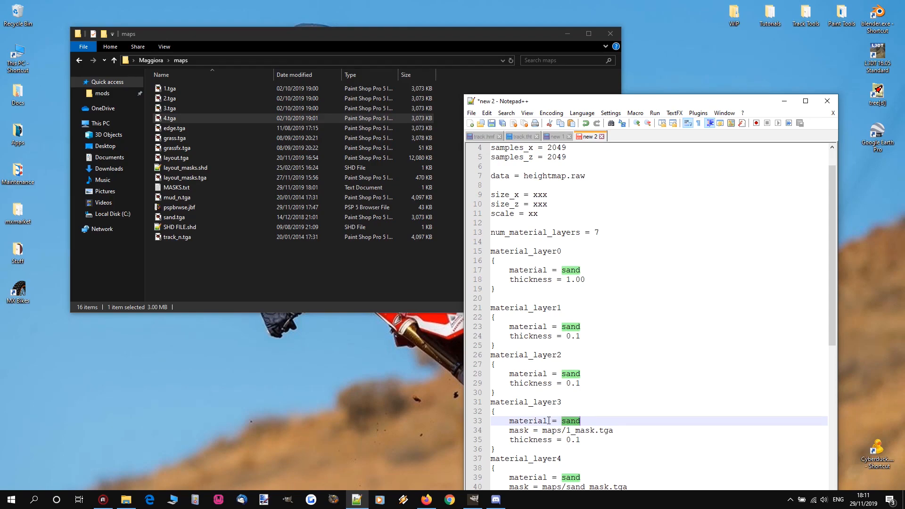
{"action": "left_click_drag", "start_coordinate": [542, 431], "coordinate": [627, 431]}
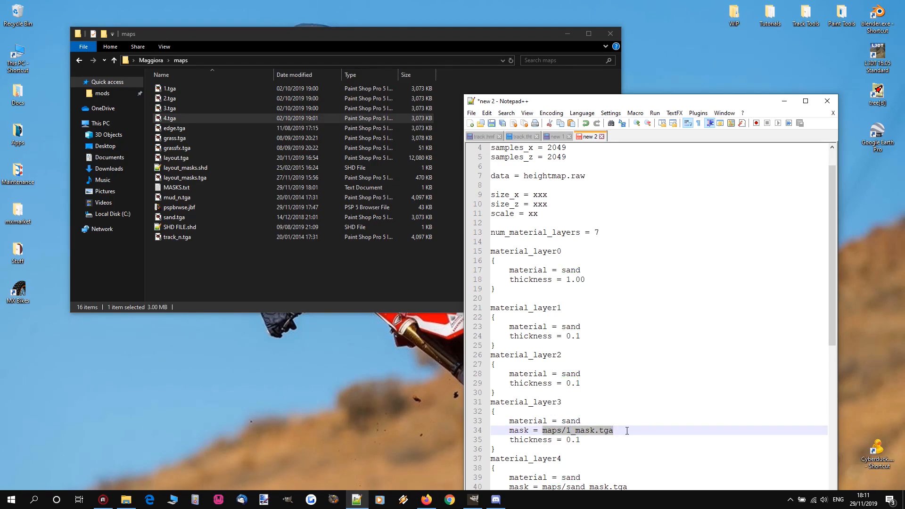
Step: Duplicate the material_layer0 block below itself in track.tht and rename the copy material_layer1
{"action": "left_click", "coordinate": [523, 137]}
{"action": "left_click", "coordinate": [506, 289]}
{"action": "left_click_drag", "start_coordinate": [506, 289], "coordinate": [491, 251]}
{"action": "key", "text": "ctrl+c"}
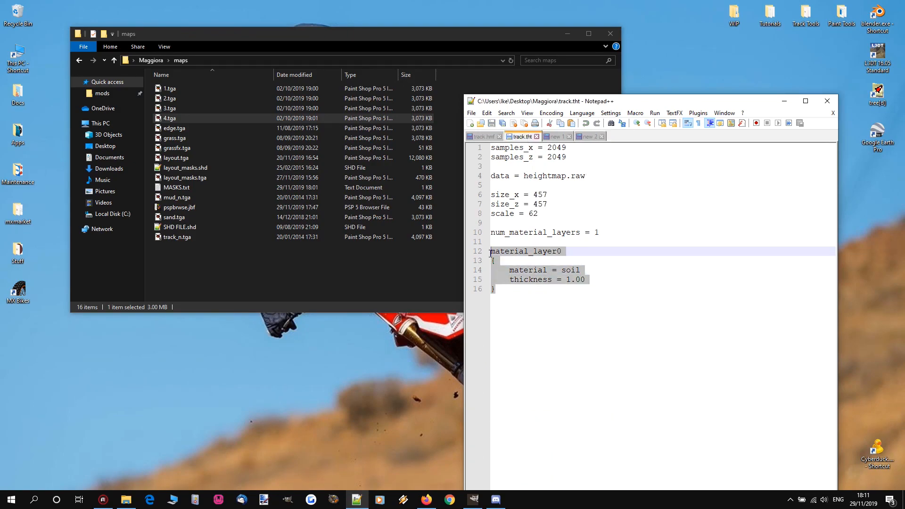
{"action": "left_click", "coordinate": [502, 302]}
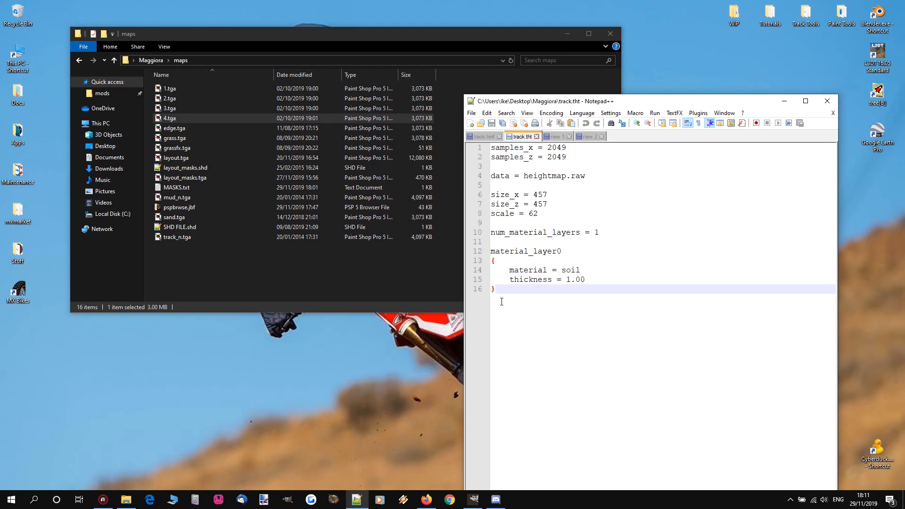
{"action": "key", "text": "Return"}
{"action": "key", "text": "ctrl+v"}
{"action": "left_click", "coordinate": [561, 298]}
{"action": "key", "text": "shift+Left"}
{"action": "type", "text": "1"}
Step: Duplicate the material_layer1 block directly below itself in track.tht and rename the copy material_layer2
{"action": "left_click_drag", "start_coordinate": [498, 336], "coordinate": [491, 299]}
{"action": "key", "text": "ctrl+c"}
{"action": "left_click", "coordinate": [504, 341]}
{"action": "key", "text": "Return"}
{"action": "key", "text": "ctrl+v"}
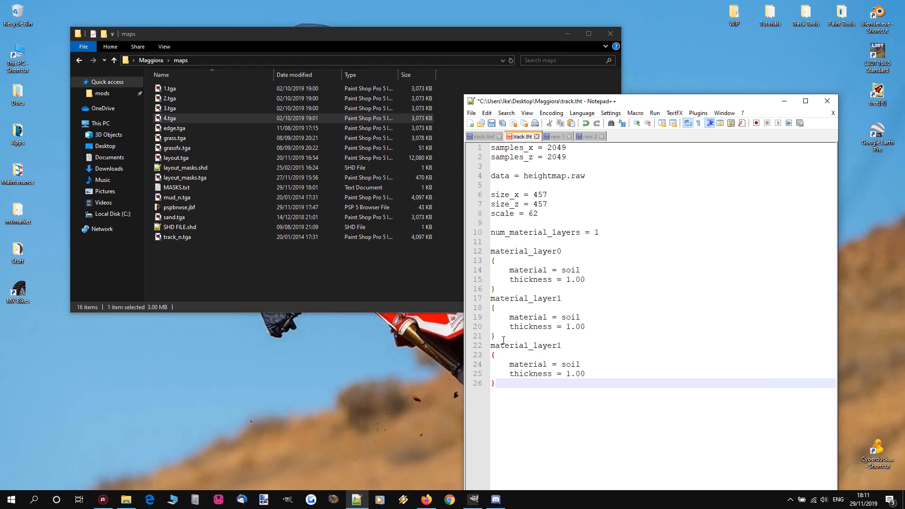
{"action": "left_click", "coordinate": [562, 346]}
{"action": "key", "text": "shift+Left"}
{"action": "type", "text": "2"}
Step: Paste another copy of the material layer block below material_layer2 and rename it material_layer3
{"action": "left_click", "coordinate": [515, 384]}
{"action": "key", "text": "Return"}
{"action": "key", "text": "ctrl+v"}
{"action": "left_click", "coordinate": [566, 393]}
{"action": "key", "text": "shift+Left"}
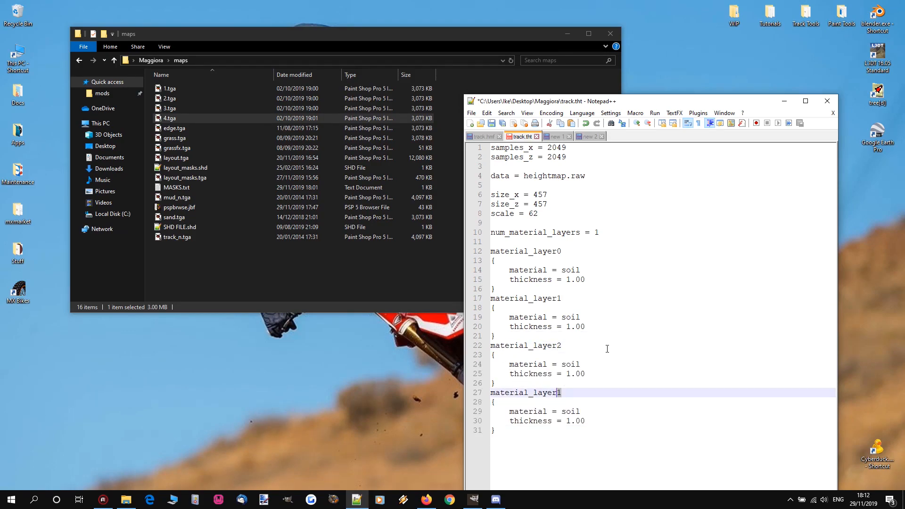
{"action": "type", "text": "3"}
Step: Compare the four material layers in track.tht with the layer0 to layer3 blocks and their maps in track.hmf
{"action": "left_click", "coordinate": [565, 252]}
{"action": "left_click", "coordinate": [566, 298]}
{"action": "left_click", "coordinate": [566, 345]}
{"action": "left_click", "coordinate": [549, 402]}
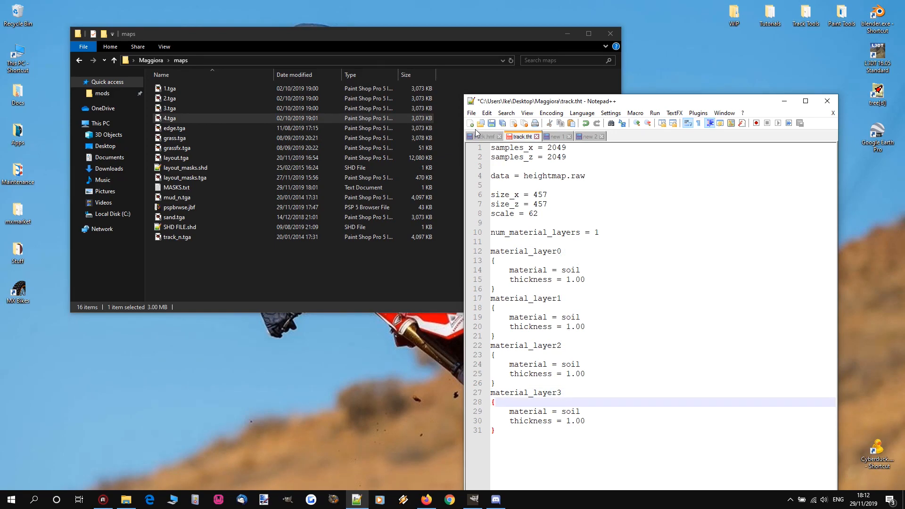
{"action": "key", "text": "ctrl+Tab"}
{"action": "left_click", "coordinate": [523, 244]}
{"action": "left_click", "coordinate": [523, 299]}
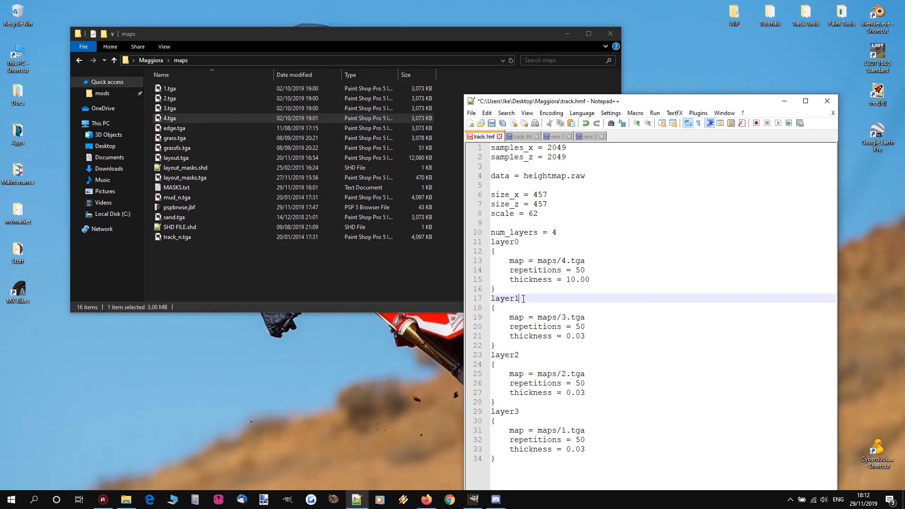
{"action": "left_click", "coordinate": [526, 355]}
{"action": "left_click", "coordinate": [528, 412]}
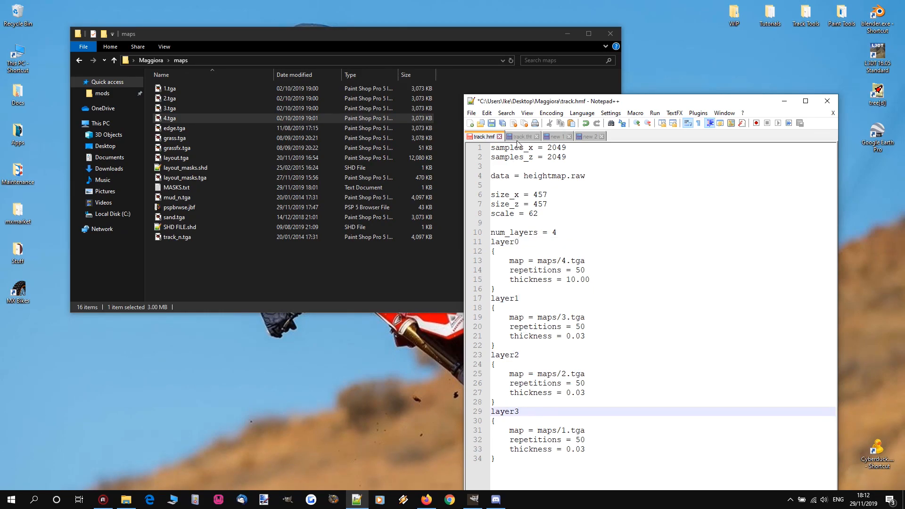
{"action": "key", "text": "Home"}
{"action": "key", "text": "shift+ctrl+End"}
{"action": "left_click_drag", "start_coordinate": [585, 431], "coordinate": [561, 431]}
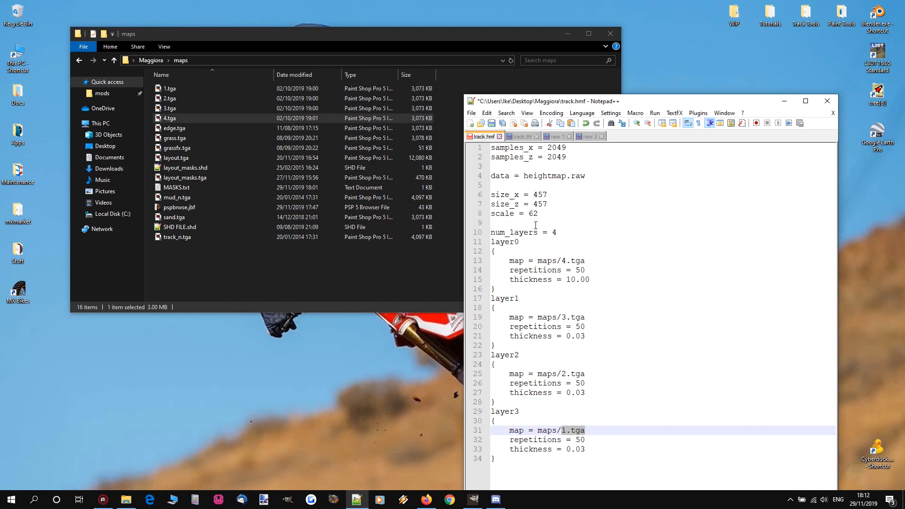
{"action": "left_click", "coordinate": [521, 136]}
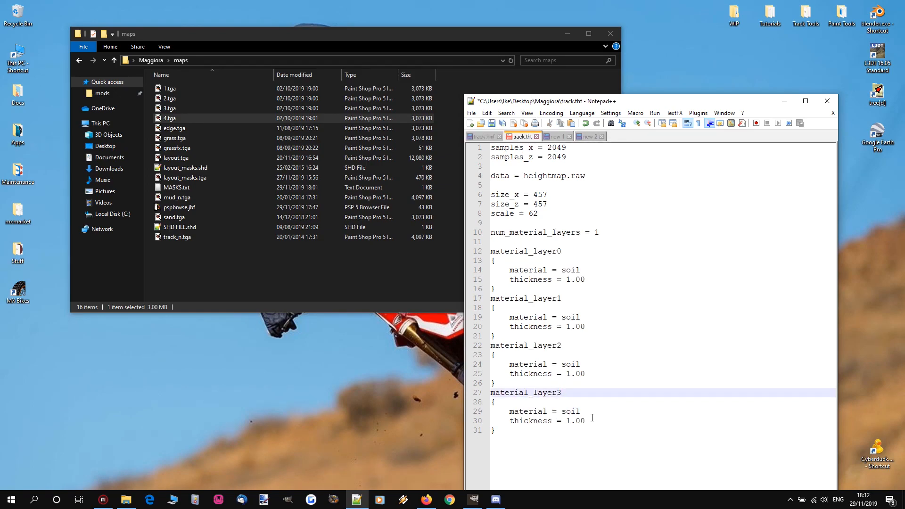
Step: Set the thickness of material_layer3, material_layer2 and material_layer1 in track.tht to 0.2, consulting the example THT file
{"action": "double_click", "coordinate": [561, 412]}
{"action": "left_click_drag", "start_coordinate": [585, 421], "coordinate": [566, 421]}
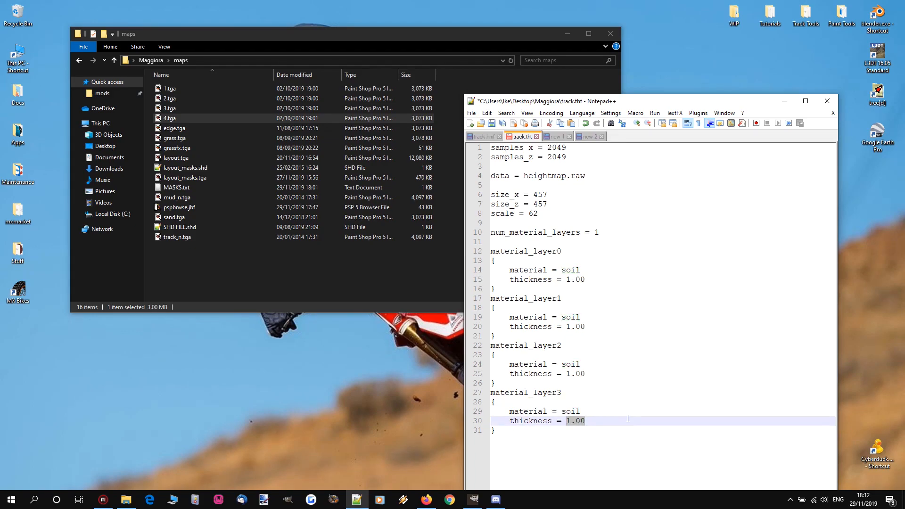
{"action": "left_click", "coordinate": [588, 136]}
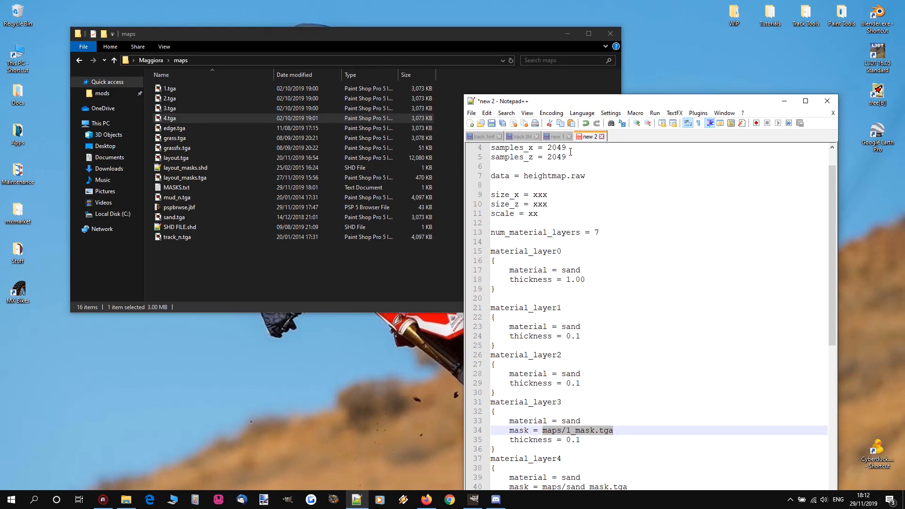
{"action": "left_click", "coordinate": [522, 136]}
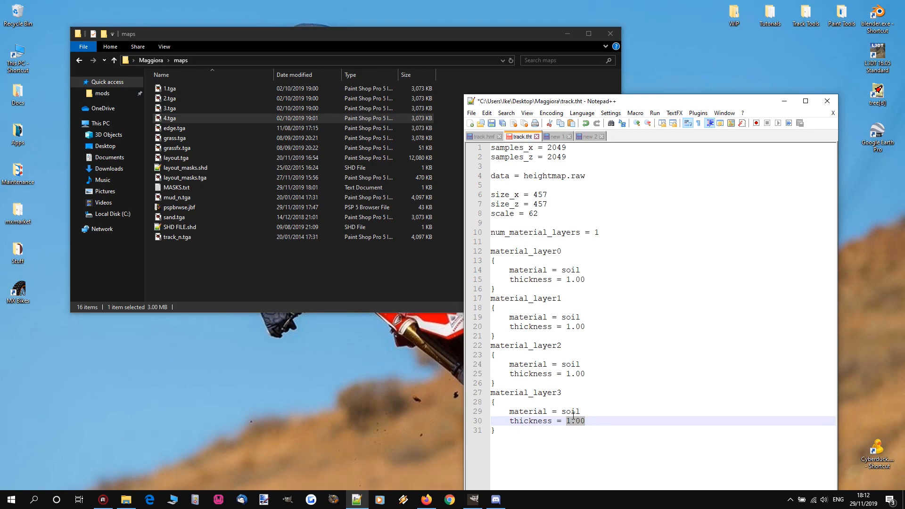
{"action": "type", "text": "0.2"}
{"action": "double_click", "coordinate": [589, 375]}
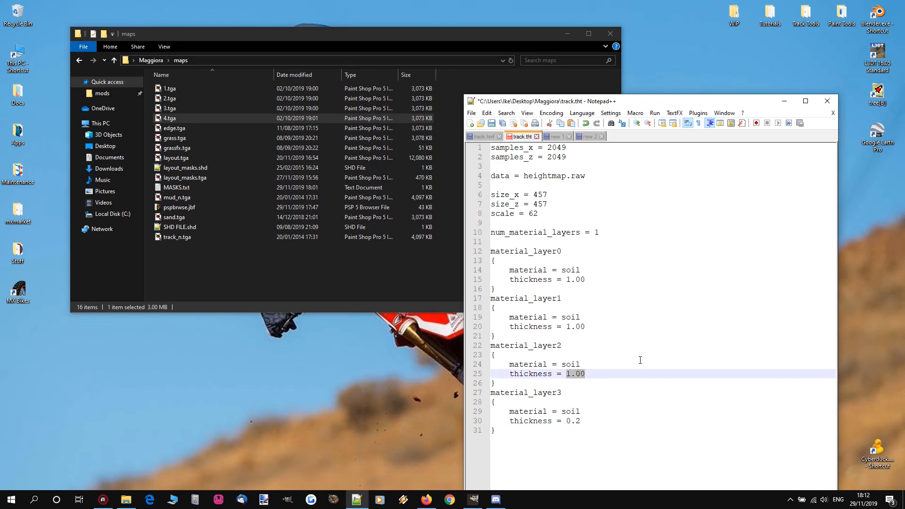
{"action": "type", "text": "0.2"}
{"action": "left_click_drag", "start_coordinate": [592, 325], "coordinate": [566, 326]}
Step: Examine the thickness values of layer3 up to layer0 in track.hmf and return to track.tht
{"action": "key", "text": "ctrl+Page_Up"}
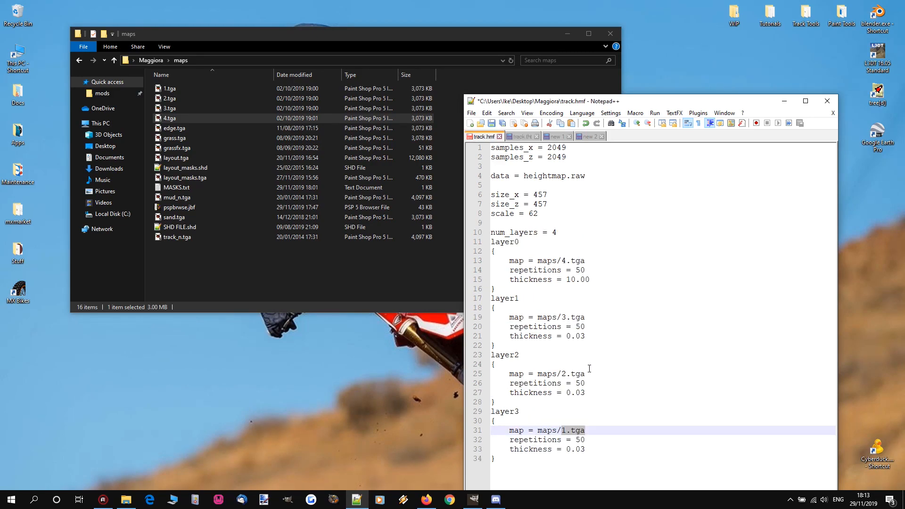
{"action": "left_click_drag", "start_coordinate": [592, 447], "coordinate": [565, 451]}
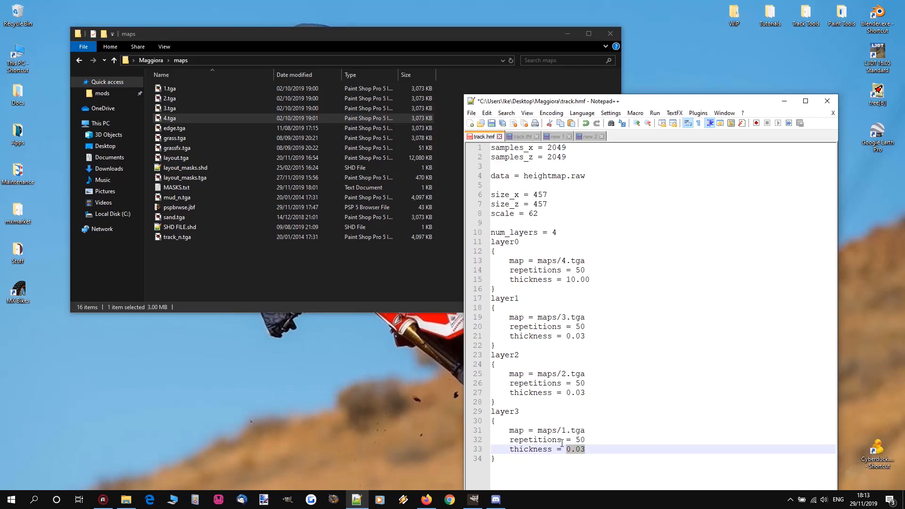
{"action": "left_click_drag", "start_coordinate": [590, 392], "coordinate": [567, 393]}
{"action": "left_click_drag", "start_coordinate": [588, 330], "coordinate": [566, 337]}
{"action": "left_click", "coordinate": [589, 336]}
{"action": "left_click_drag", "start_coordinate": [590, 280], "coordinate": [567, 281]}
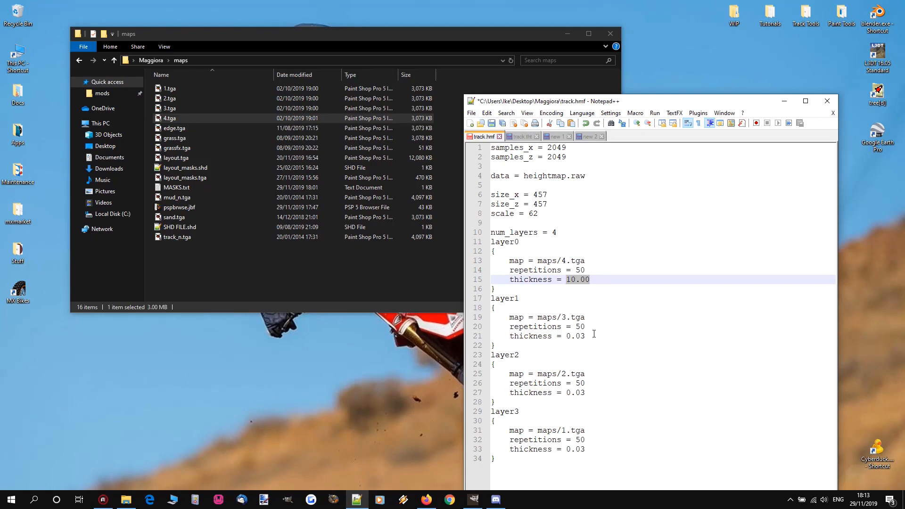
{"action": "key", "text": "ctrl+Tab"}
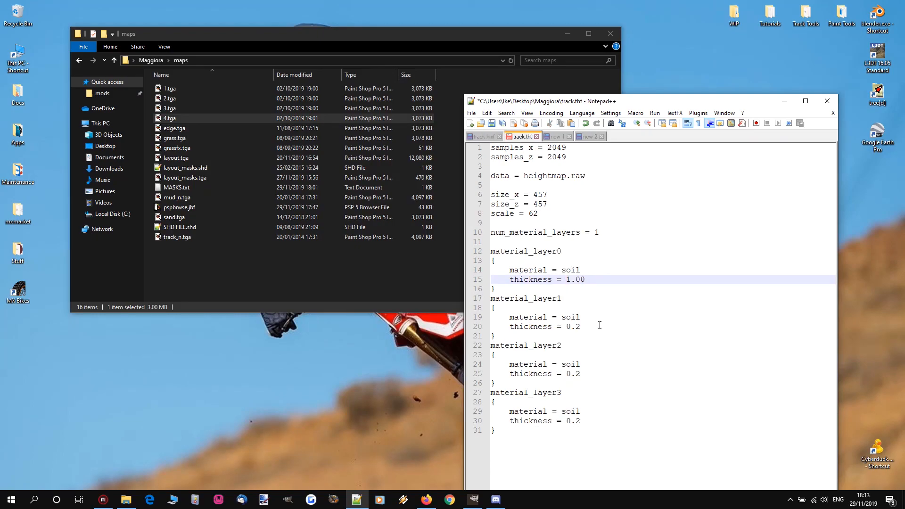
Step: Set num_material_layers to 4 in track.tht and save both track.tht and track.hmf
{"action": "double_click", "coordinate": [595, 233]}
{"action": "type", "text": "4"}
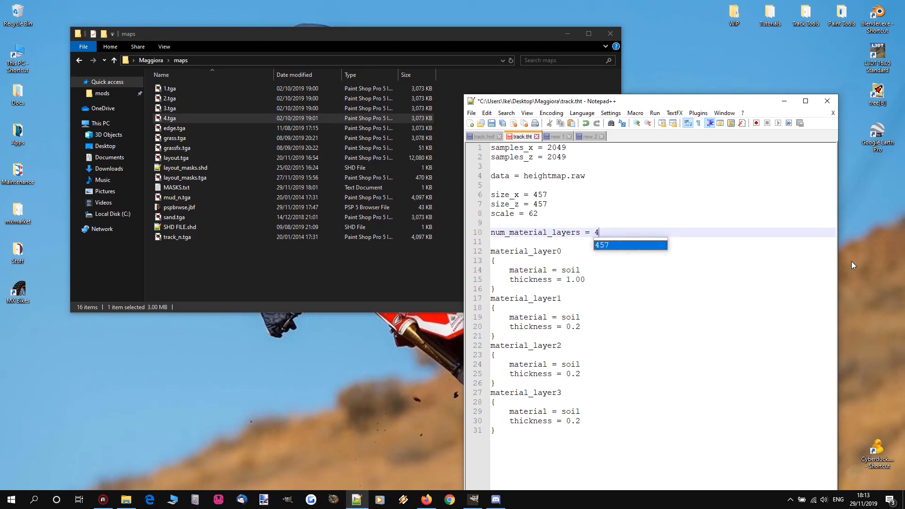
{"action": "left_click", "coordinate": [716, 405]}
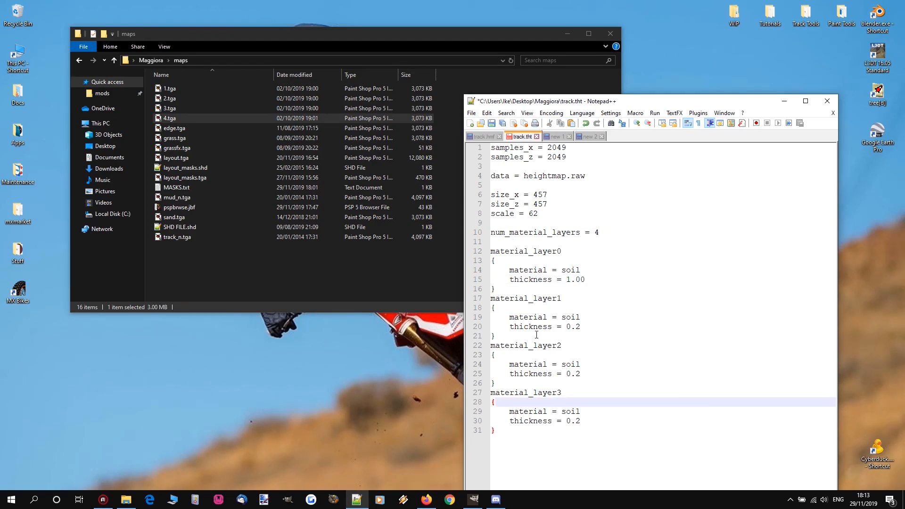
{"action": "key", "text": "ctrl+Tab"}
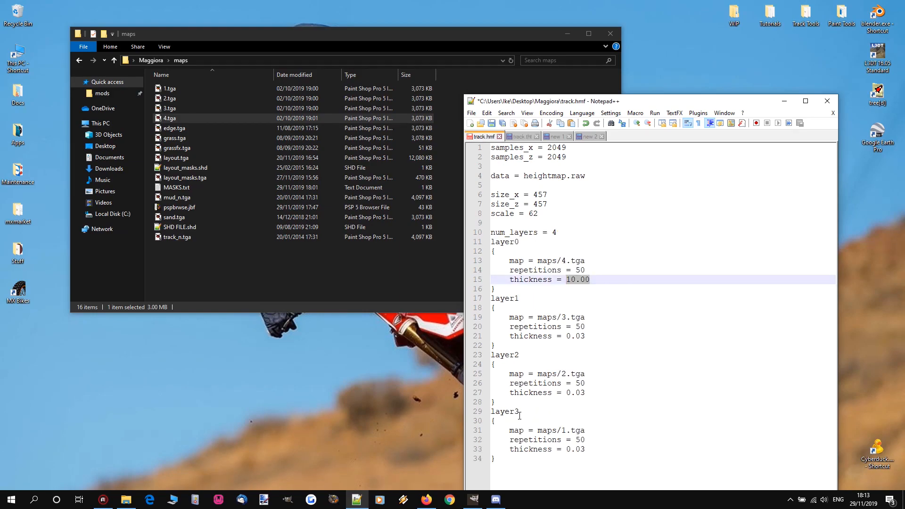
{"action": "key", "text": "ctrl+s"}
{"action": "key", "text": "ctrl+Tab"}
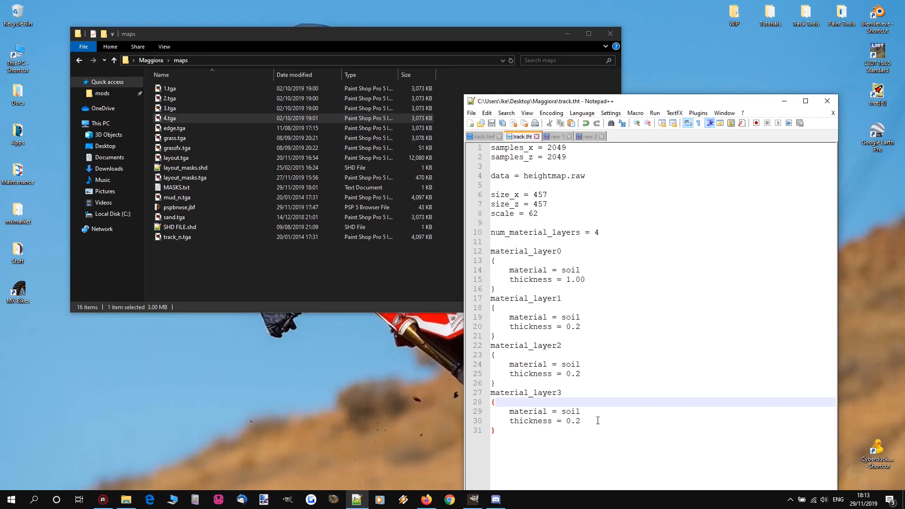
Step: Build the map by running _map.bat in the Maggiora folder and open maggiora.map in mapview.exe
{"action": "left_click", "coordinate": [150, 60]}
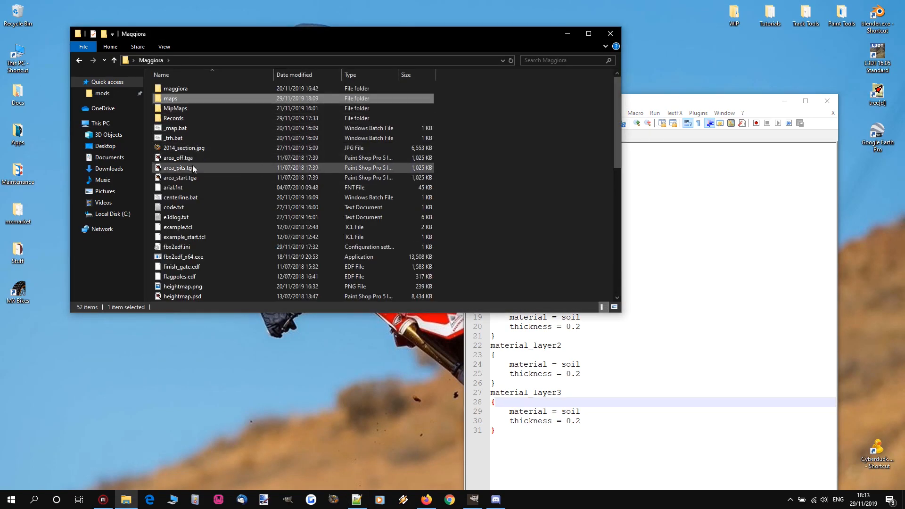
{"action": "double_click", "coordinate": [177, 127]}
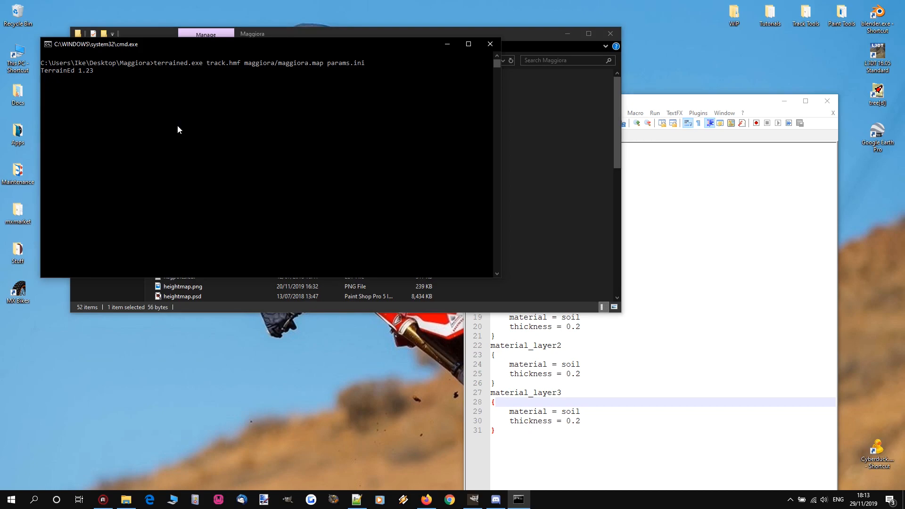
{"action": "scroll", "coordinate": [192, 250], "scroll_direction": "down", "scroll_amount": 4}
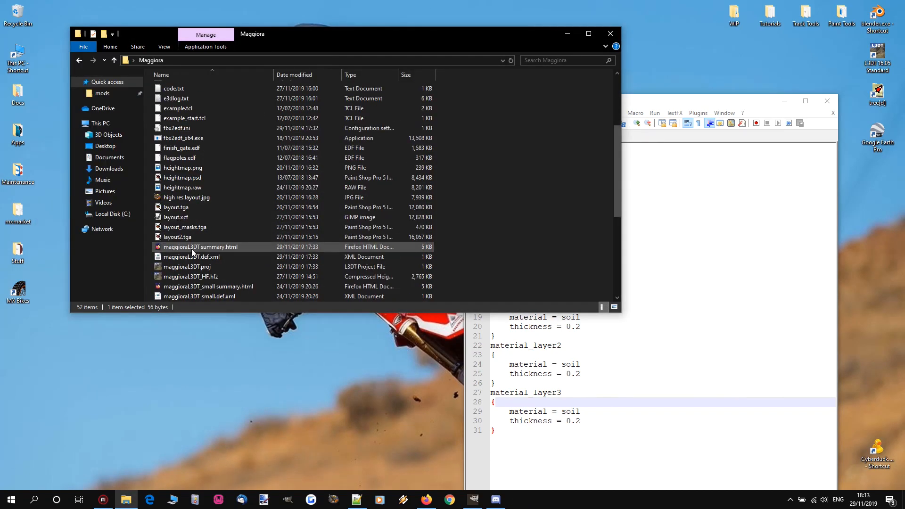
{"action": "scroll", "coordinate": [203, 260], "scroll_direction": "down", "scroll_amount": 3}
{"action": "left_click", "coordinate": [185, 258]}
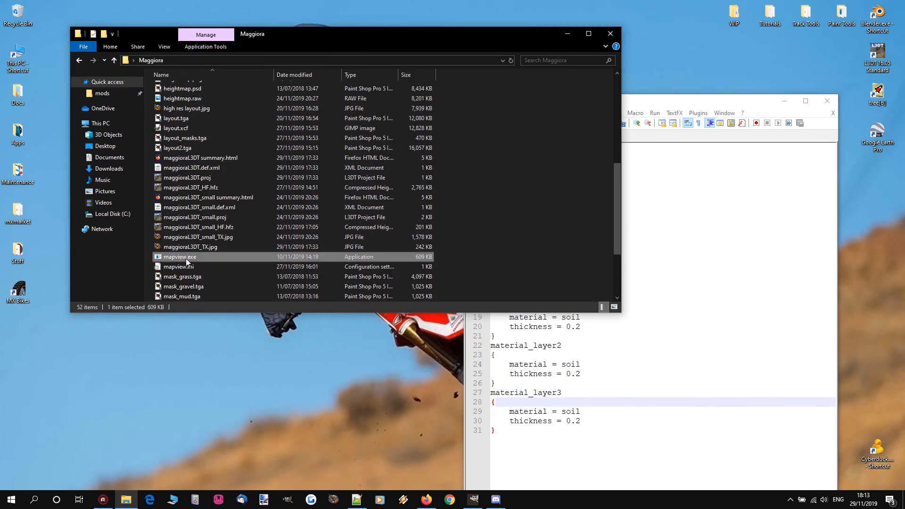
{"action": "double_click", "coordinate": [186, 258]}
{"action": "left_click", "coordinate": [60, 68]}
{"action": "left_click", "coordinate": [71, 79]}
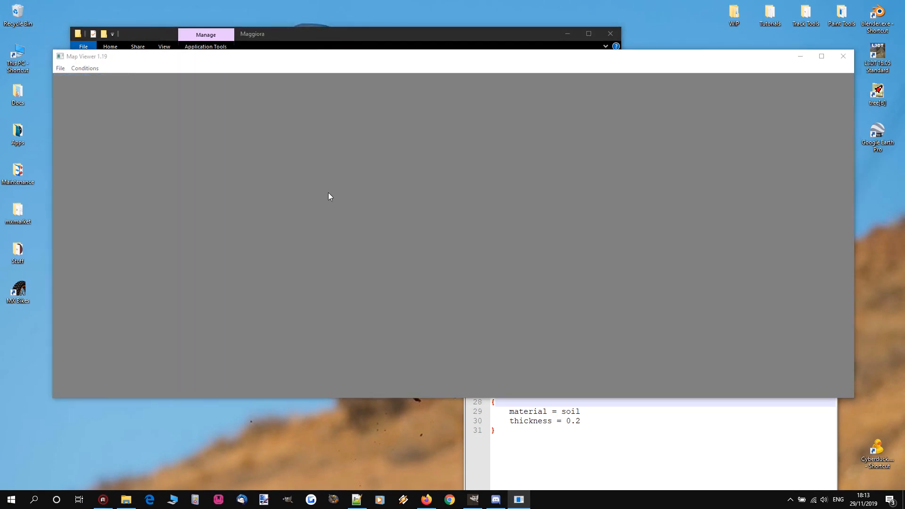
{"action": "double_click", "coordinate": [156, 139]}
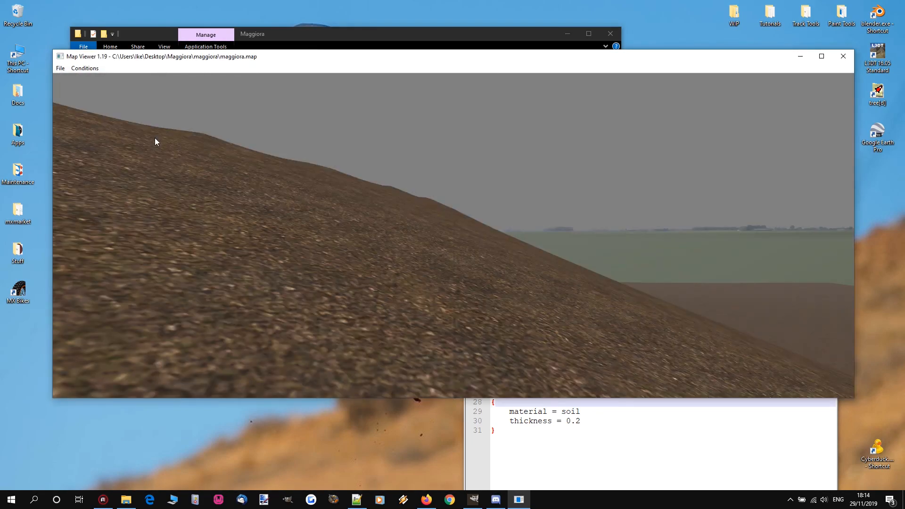
Step: Fly around the Maggiora terrain to examine its ground texture up close and at a distance, and close the viewer
{"action": "left_click_drag", "start_coordinate": [154, 138], "coordinate": [297, 164]}
{"action": "key", "text": "w"}
{"action": "key", "text": "w"}
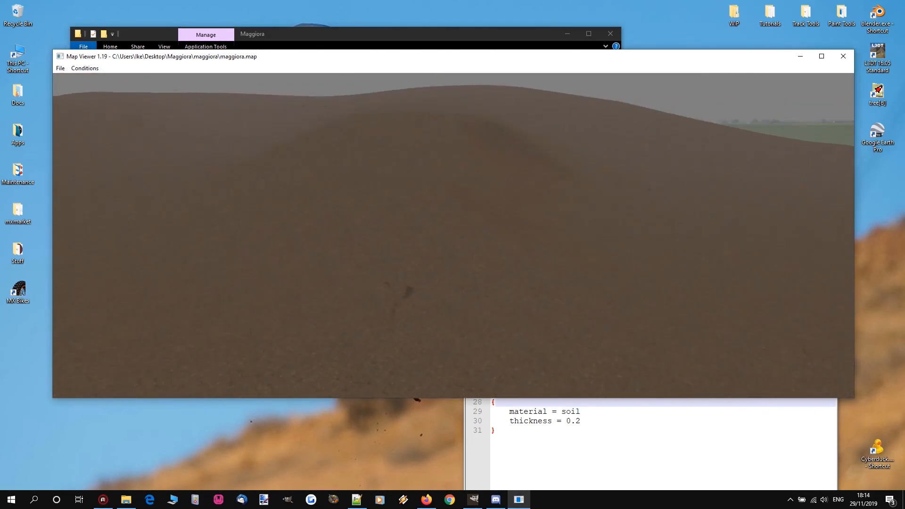
{"action": "key", "text": "w"}
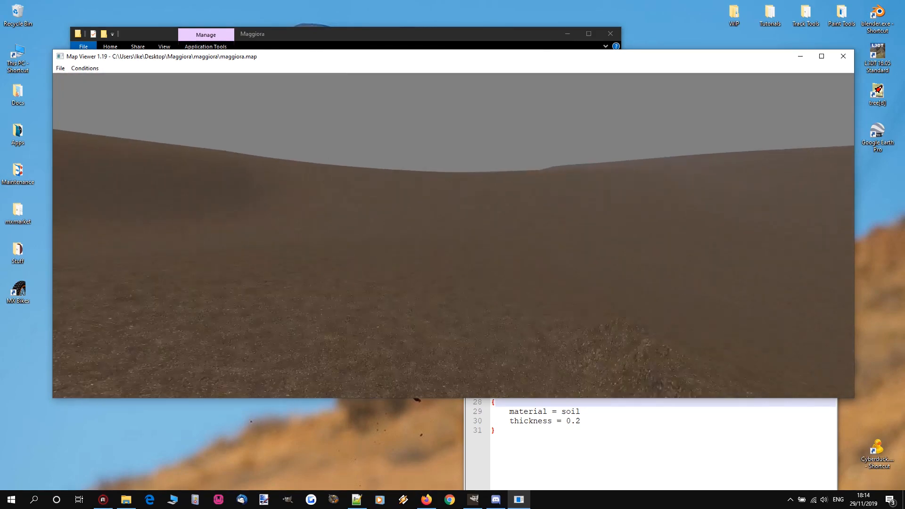
{"action": "key", "text": "w"}
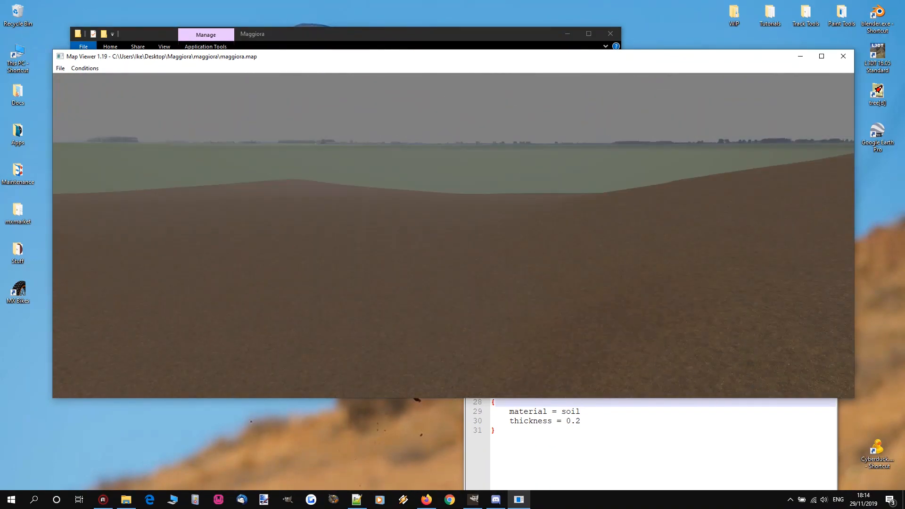
{"action": "key", "text": "w"}
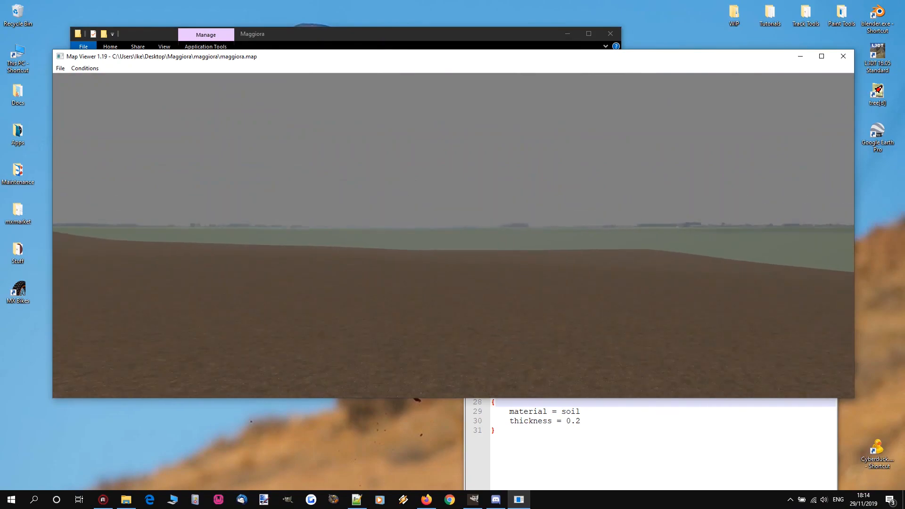
{"action": "key", "text": "w"}
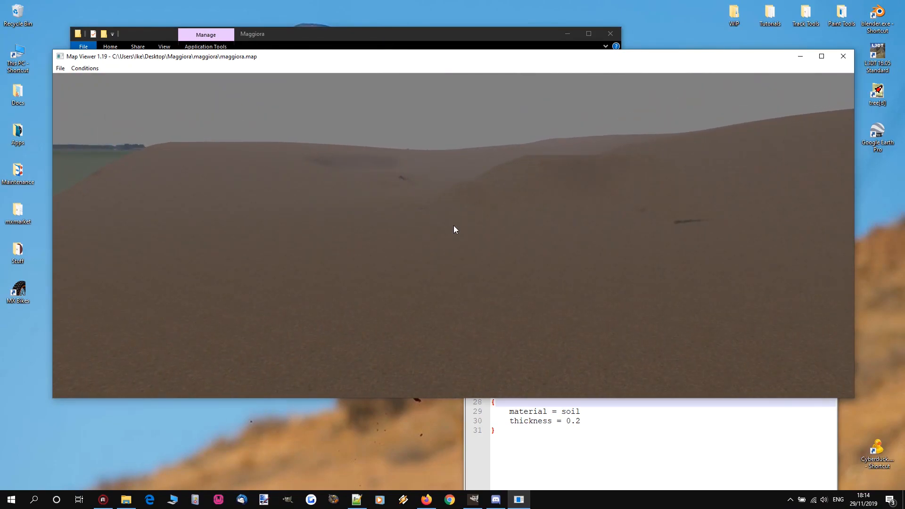
{"action": "mouse_move", "coordinate": [454, 226]}
{"action": "left_mouse_down"}
{"action": "mouse_move", "coordinate": [392, 243]}
{"action": "mouse_move", "coordinate": [466, 243]}
{"action": "mouse_move", "coordinate": [467, 275]}
{"action": "mouse_move", "coordinate": [466, 234]}
{"action": "mouse_move", "coordinate": [467, 287]}
{"action": "mouse_move", "coordinate": [466, 249]}
{"action": "mouse_move", "coordinate": [453, 229]}
{"action": "left_mouse_up"}
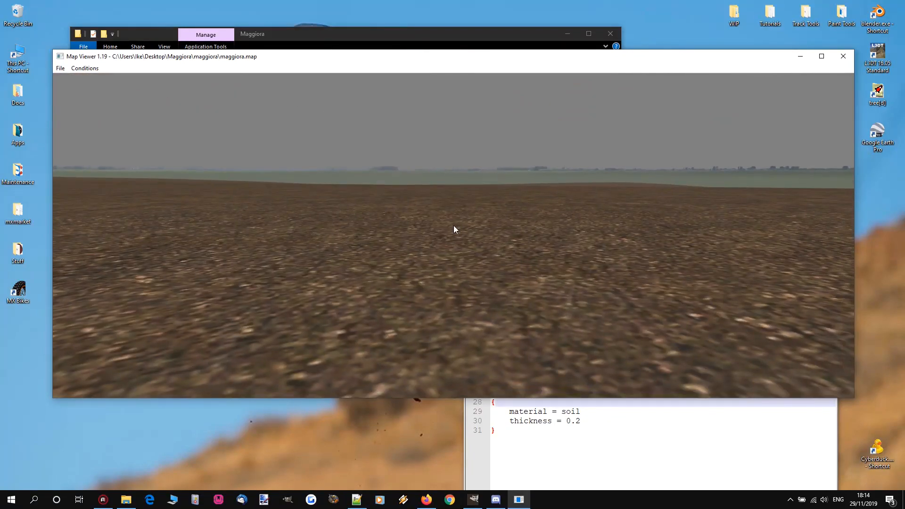
{"action": "left_click", "coordinate": [844, 57]}
Step: Open SHD FILE.shd from the Maggiora maps folder in Notepad++
{"action": "scroll", "coordinate": [192, 149], "scroll_direction": "up", "scroll_amount": 5}
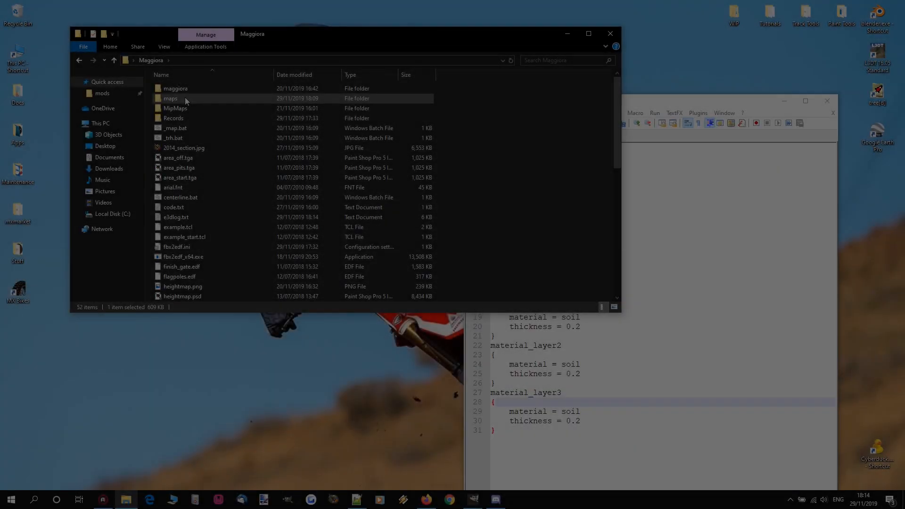
{"action": "double_click", "coordinate": [185, 97]}
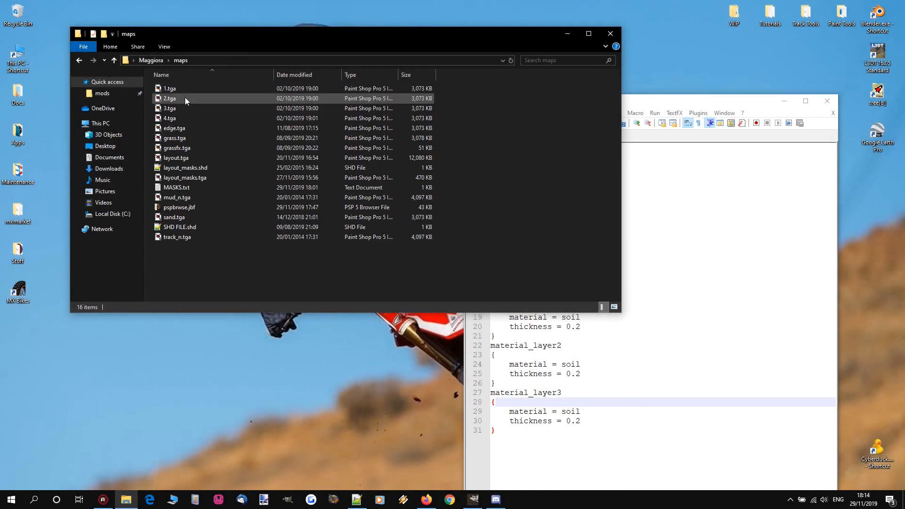
{"action": "left_click", "coordinate": [188, 227]}
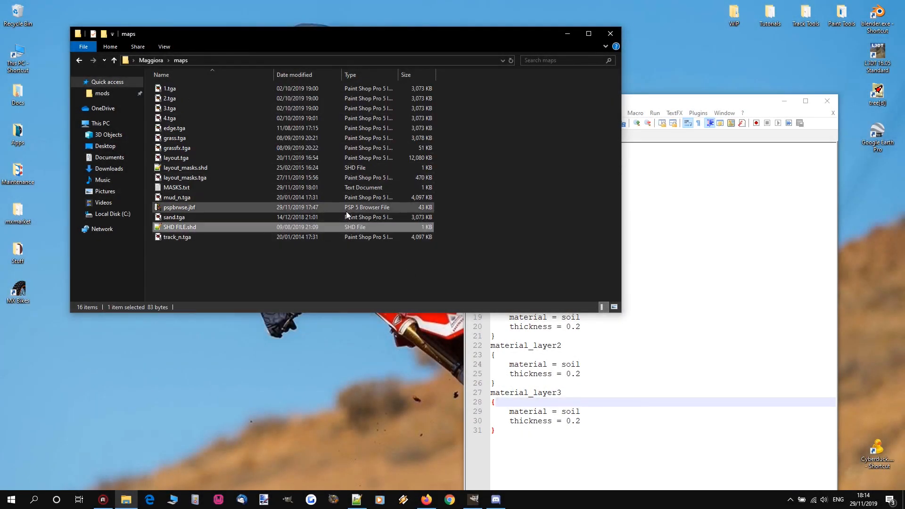
{"action": "double_click", "coordinate": [182, 228]}
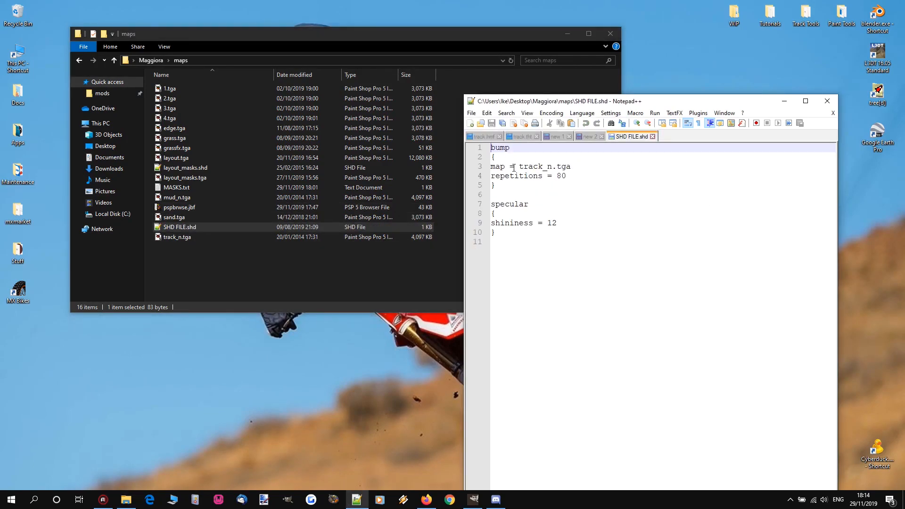
Step: Examine the bump map, repetitions and shininess entries in SHD FILE.shd
{"action": "left_click_drag", "start_coordinate": [519, 167], "coordinate": [571, 167]}
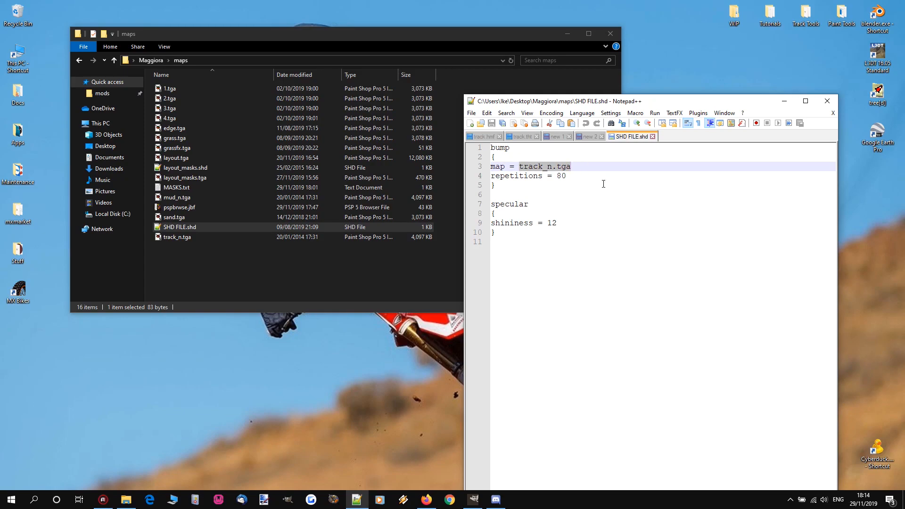
{"action": "double_click", "coordinate": [562, 176]}
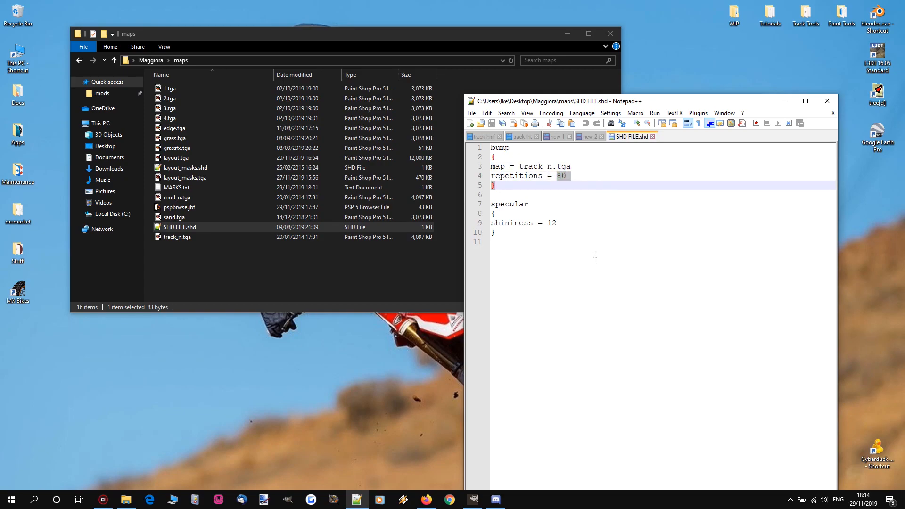
{"action": "double_click", "coordinate": [551, 222]}
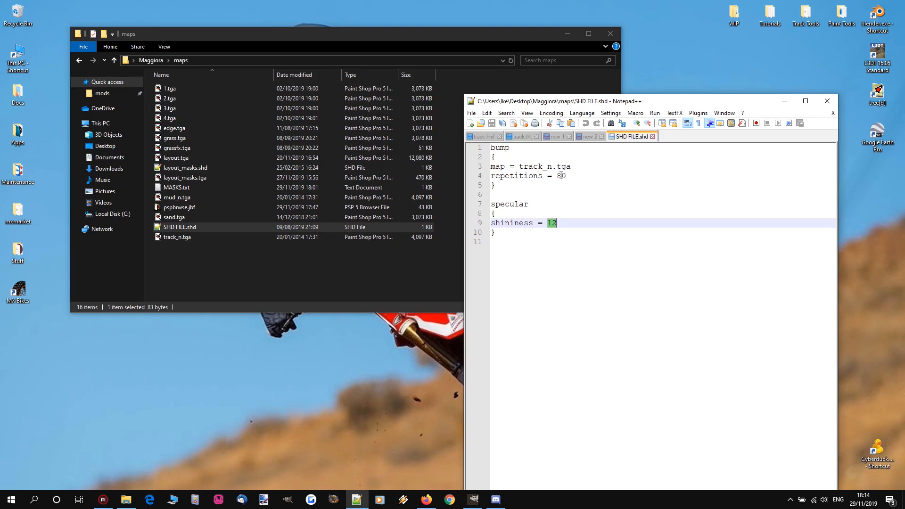
Step: Find the texture named in the SHD file's map entry, track_n.tga, in the maps folder and open it in GIMP
{"action": "left_click", "coordinate": [179, 250]}
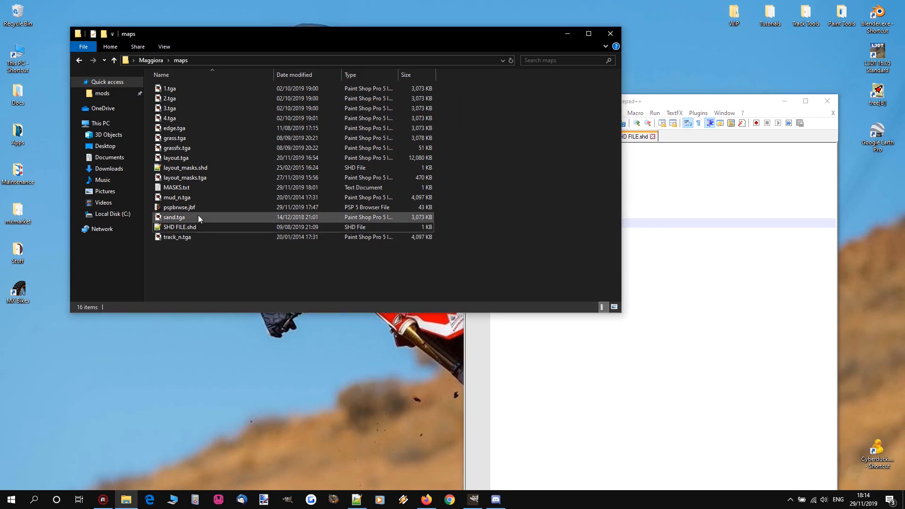
{"action": "left_click", "coordinate": [181, 239]}
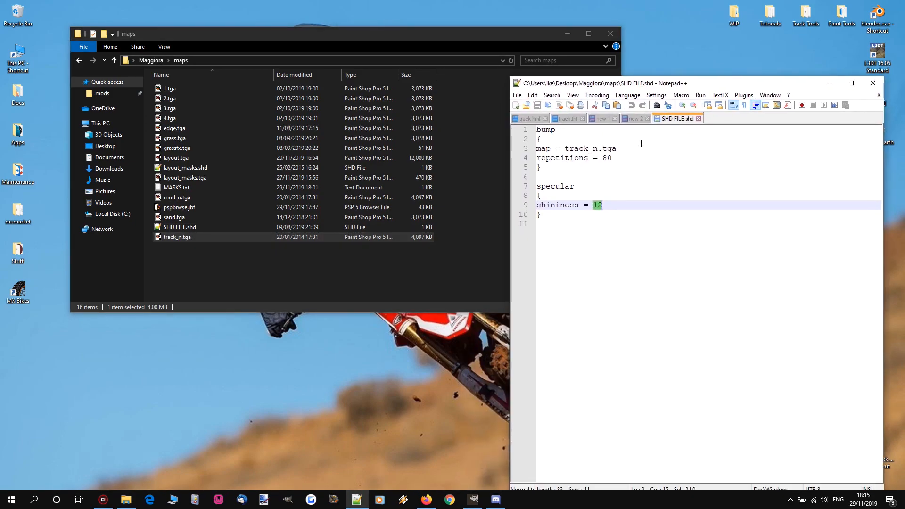
{"action": "left_click_drag", "start_coordinate": [641, 143], "coordinate": [565, 148]}
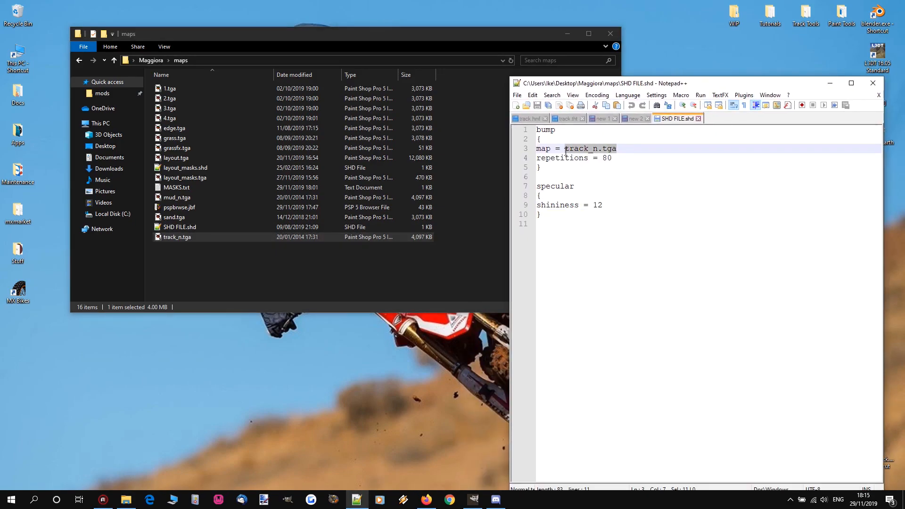
{"action": "left_click", "coordinate": [614, 265]}
{"action": "right_click", "coordinate": [168, 239]}
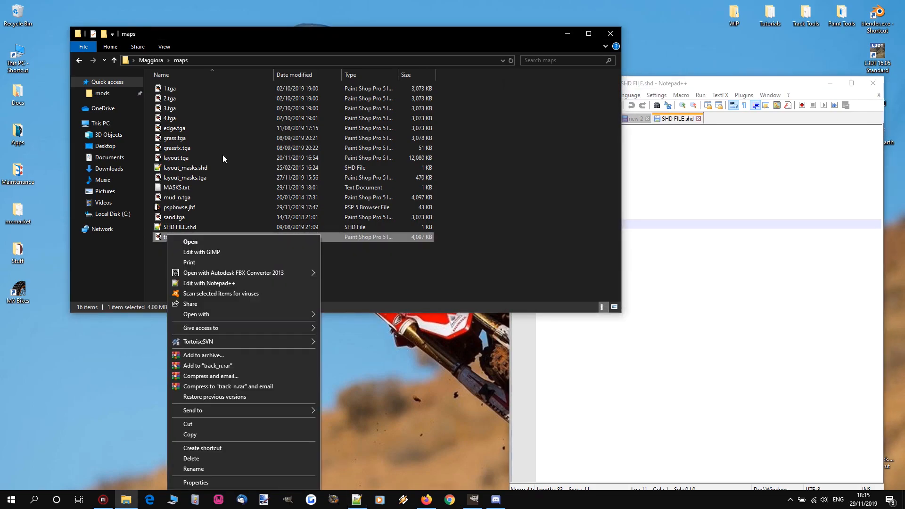
{"action": "left_click", "coordinate": [240, 248]}
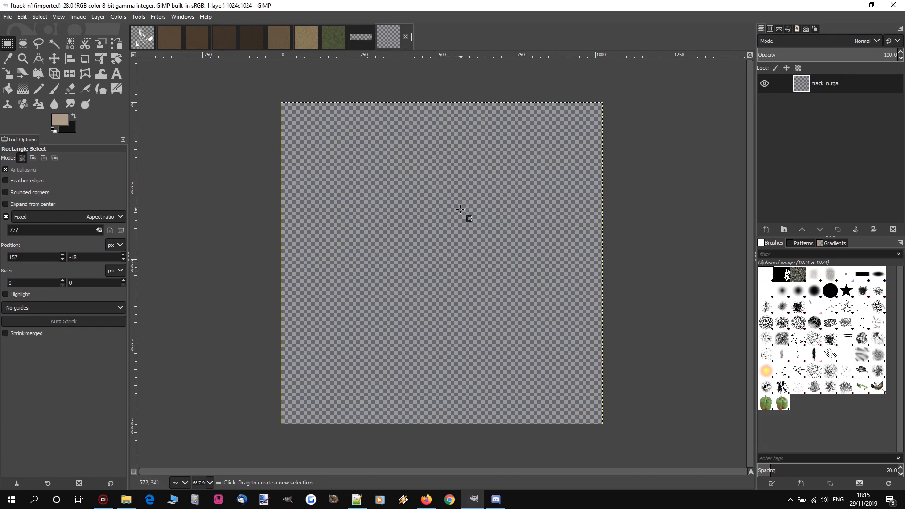
Step: Add a layer mask from the alpha channel of the track_n.tga layer, show the mask to examine its texture, and hide it again
{"action": "right_click", "coordinate": [806, 85]}
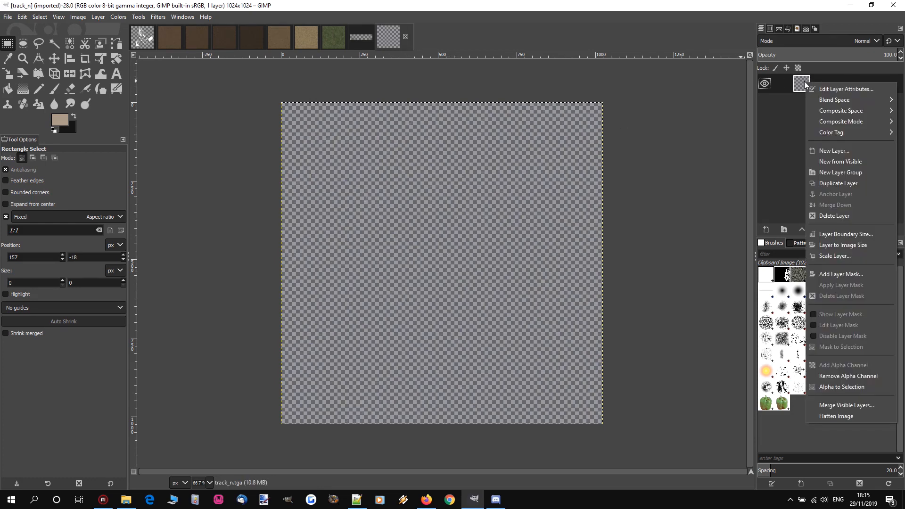
{"action": "left_click", "coordinate": [827, 273]}
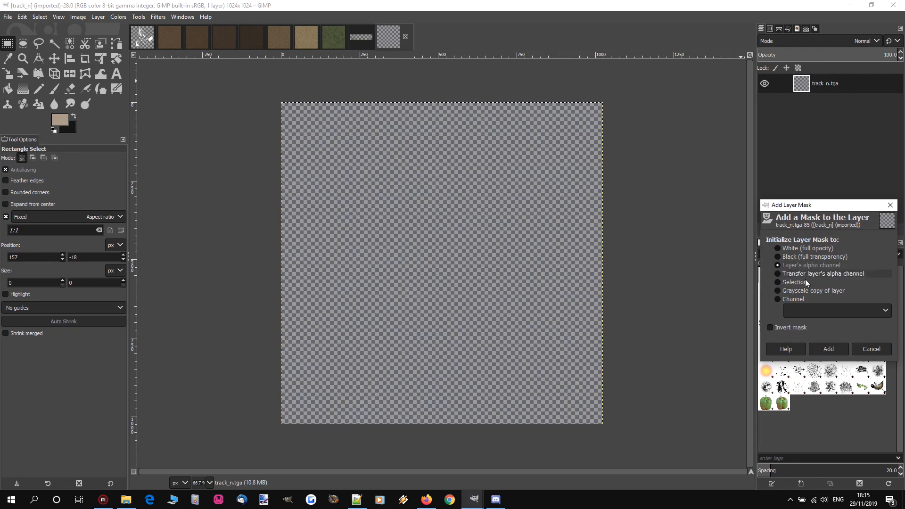
{"action": "left_click", "coordinate": [829, 349]}
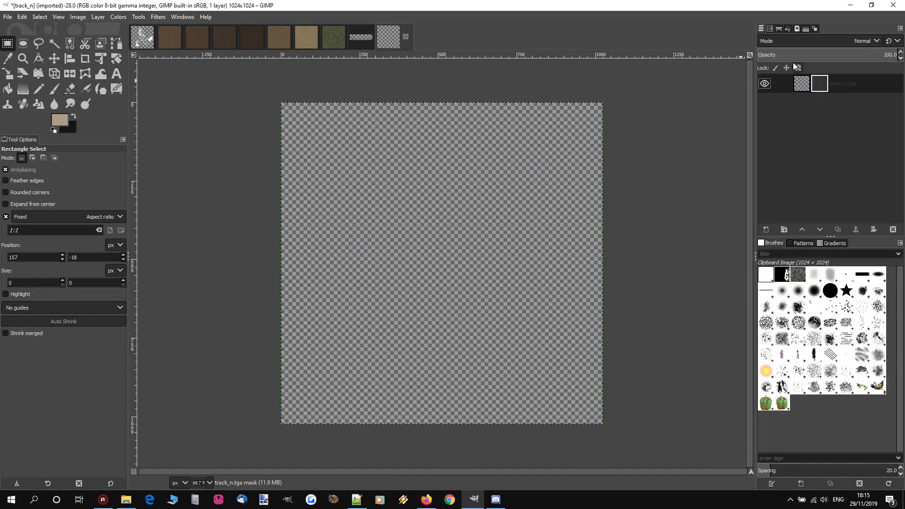
{"action": "right_click", "coordinate": [820, 87]}
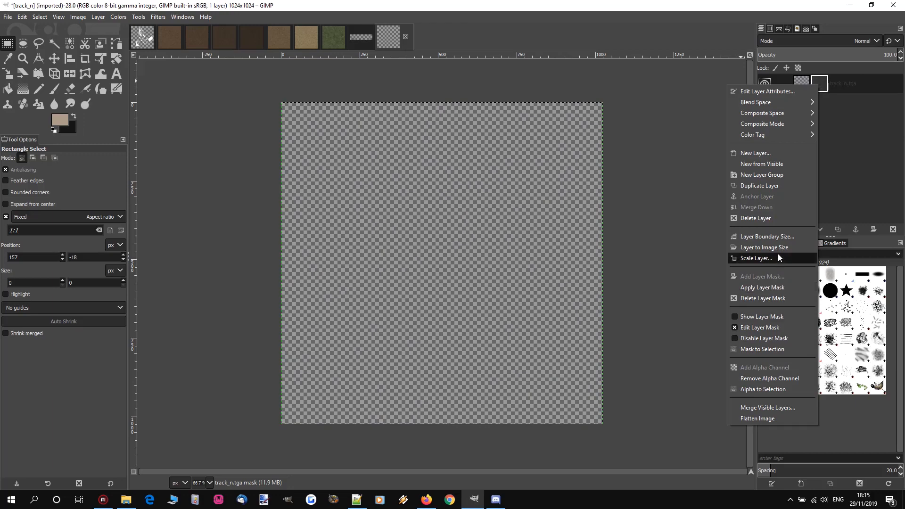
{"action": "left_click", "coordinate": [779, 317]}
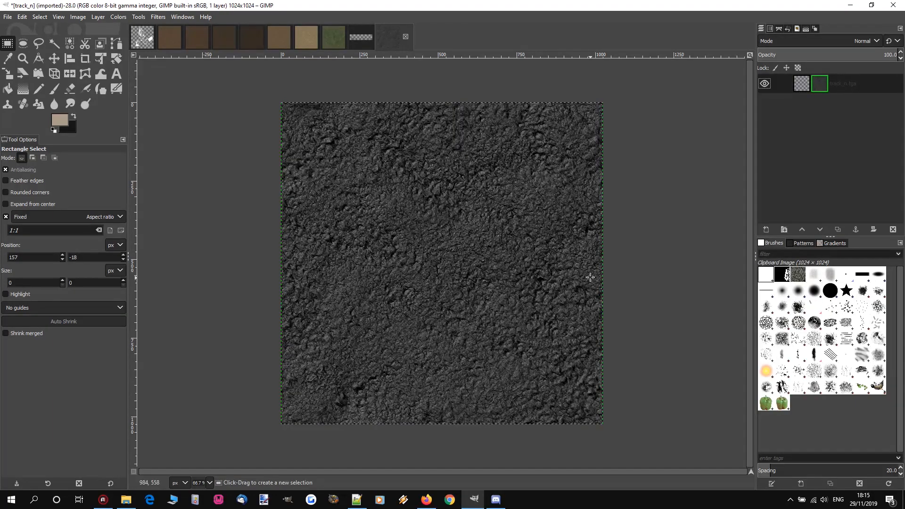
{"action": "scroll", "coordinate": [442, 220], "scroll_direction": "up", "scroll_amount": 2}
{"action": "scroll", "coordinate": [442, 220], "scroll_direction": "down", "scroll_amount": 2}
{"action": "scroll", "coordinate": [437, 184], "scroll_direction": "up", "scroll_amount": 2}
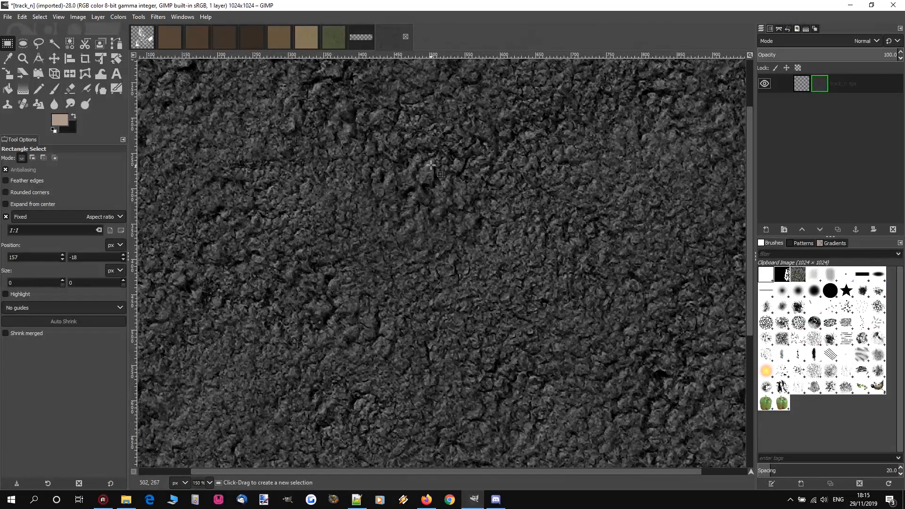
{"action": "scroll", "coordinate": [498, 227], "scroll_direction": "down", "scroll_amount": 2}
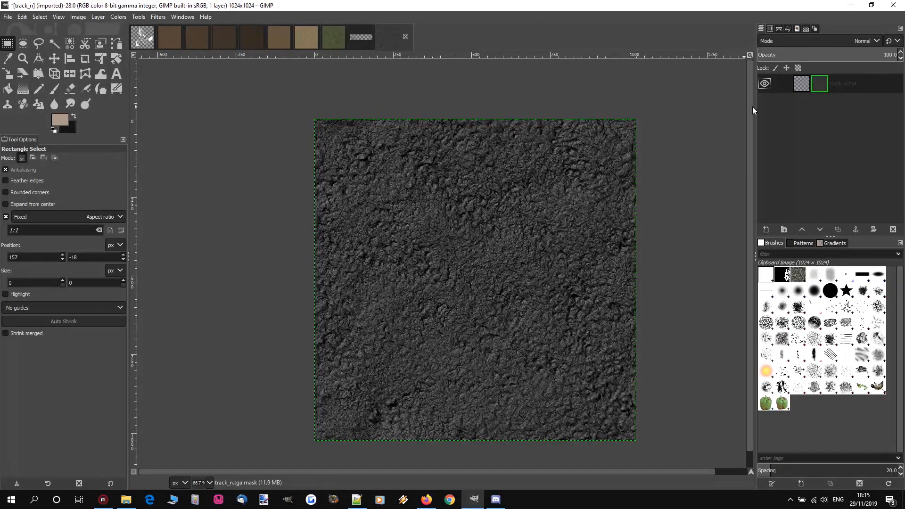
{"action": "left_click", "coordinate": [805, 88]}
{"action": "right_click", "coordinate": [820, 86]}
{"action": "left_click", "coordinate": [774, 285]}
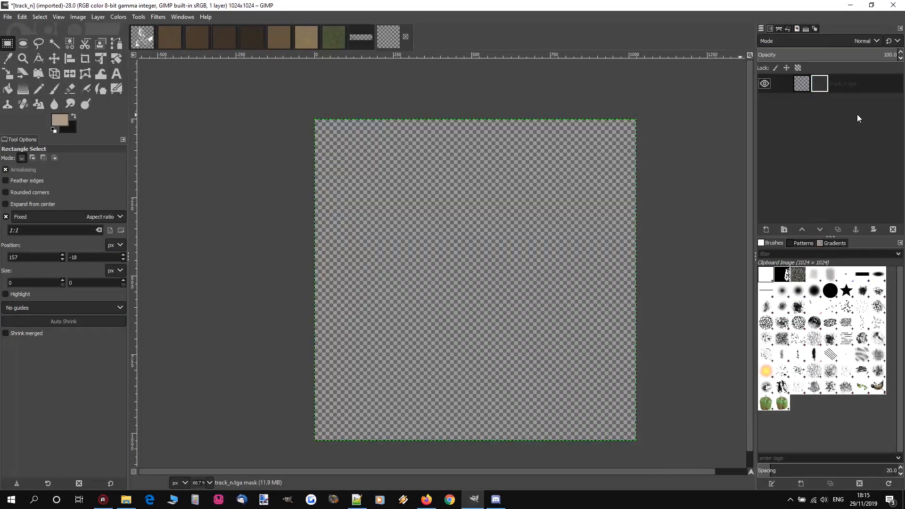
Step: Remove the alpha channel from the track_n.tga layer to examine the underlying normal map, and undo the removal
{"action": "right_click", "coordinate": [802, 83]}
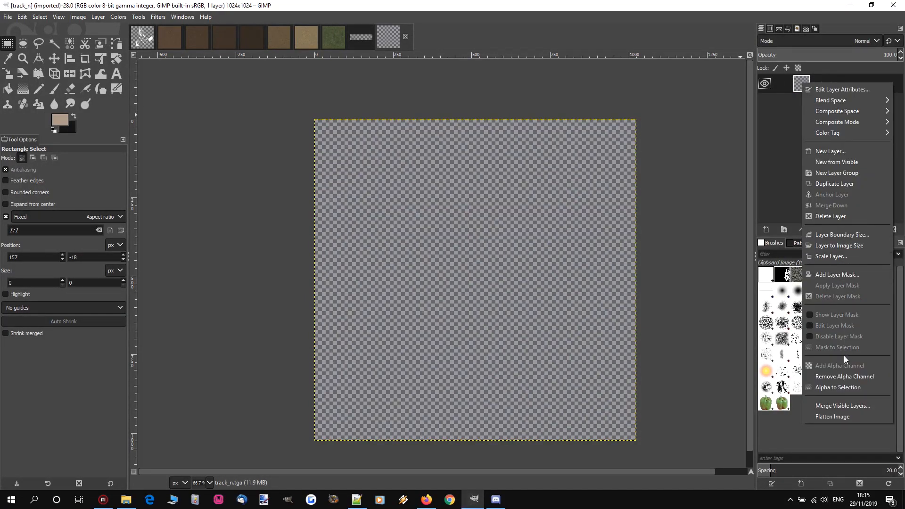
{"action": "left_click", "coordinate": [844, 376]}
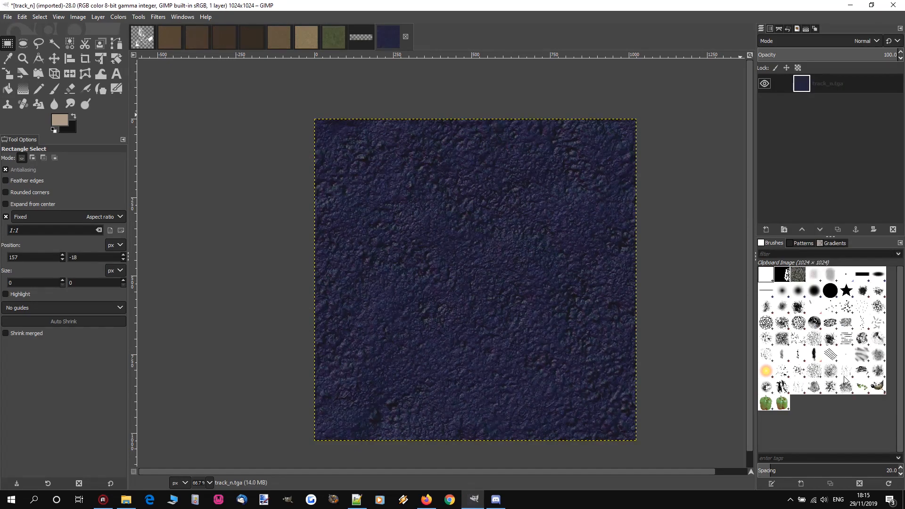
{"action": "scroll", "coordinate": [491, 311], "scroll_direction": "up", "scroll_amount": 2}
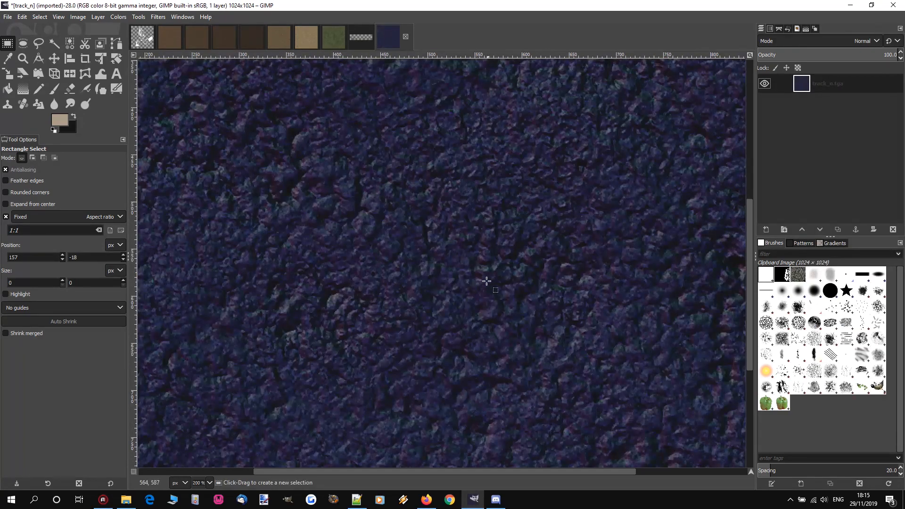
{"action": "scroll", "coordinate": [488, 285], "scroll_direction": "down", "scroll_amount": 2}
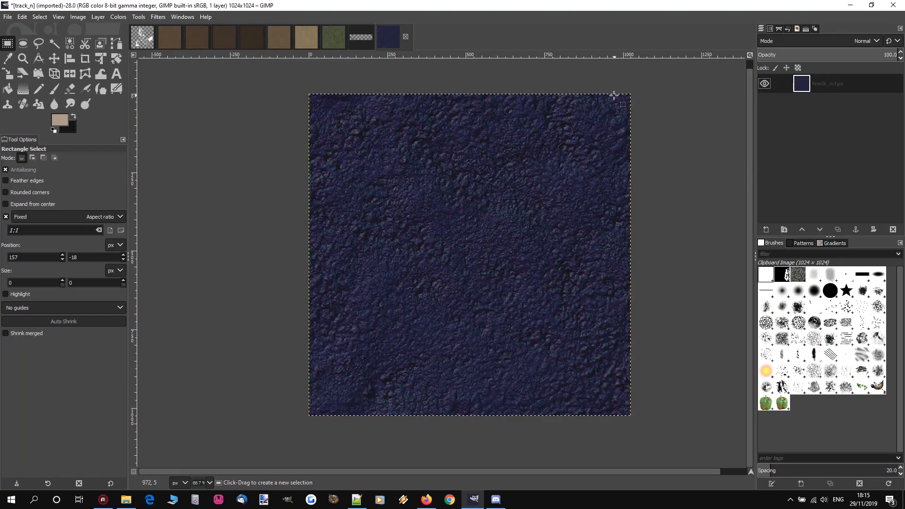
{"action": "key", "text": "ctrl+z"}
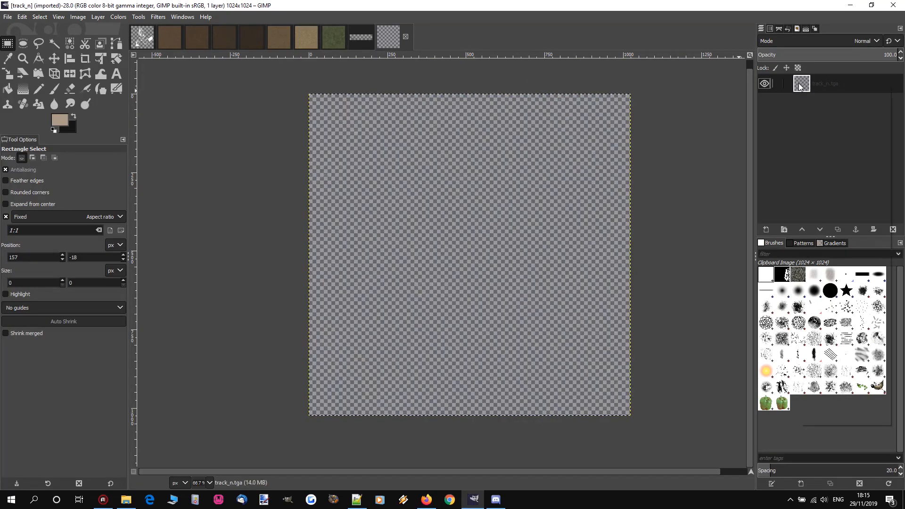
Step: Add a layer mask from the alpha channel of the track_n.tga layer, and copy the mask into a new image
{"action": "right_click", "coordinate": [800, 87]}
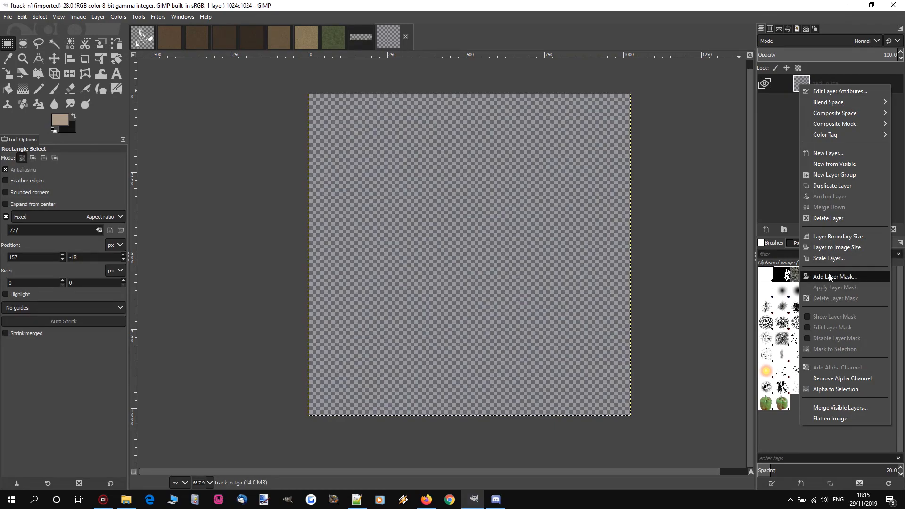
{"action": "left_click", "coordinate": [829, 275]}
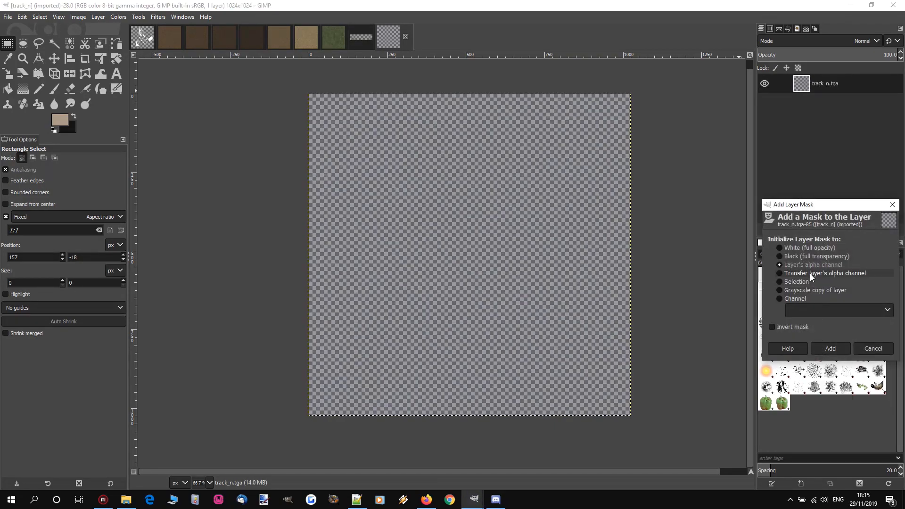
{"action": "left_click", "coordinate": [827, 348]}
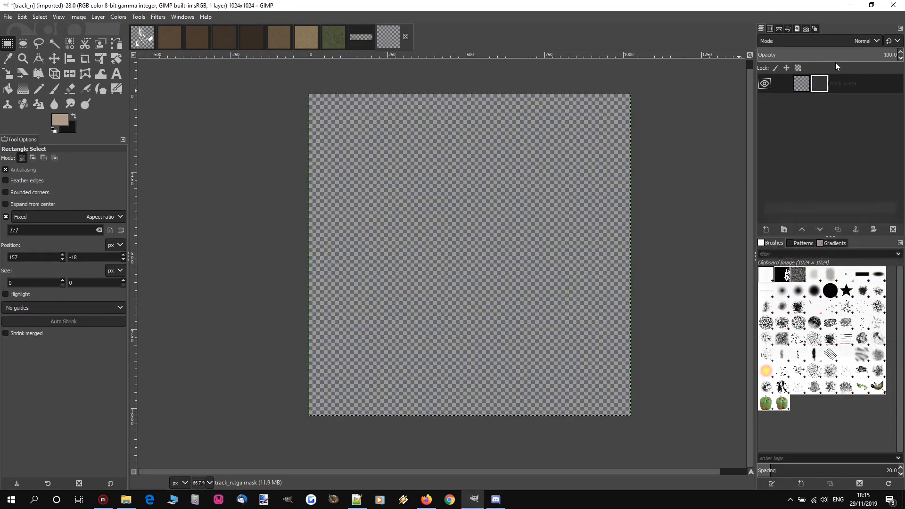
{"action": "key", "text": "ctrl+c"}
{"action": "left_click", "coordinate": [22, 17]}
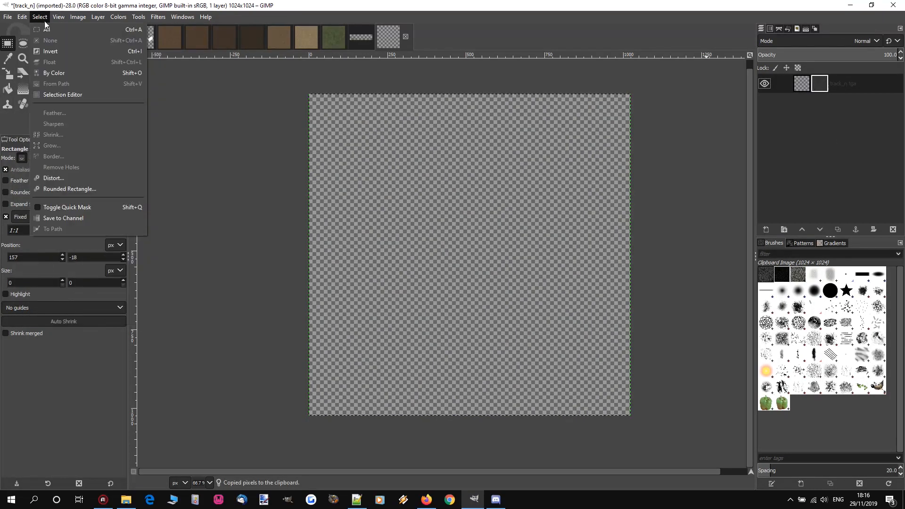
{"action": "mouse_move", "coordinate": [54, 158]}
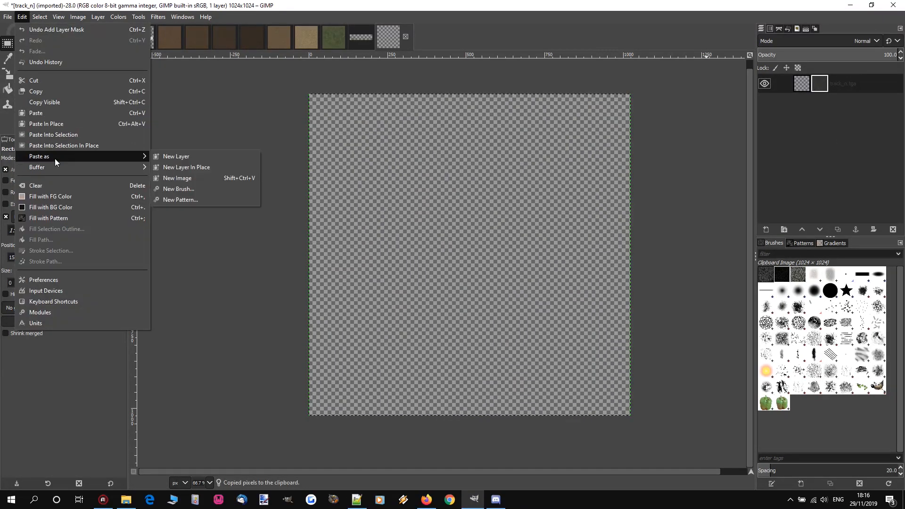
{"action": "left_click", "coordinate": [189, 179]}
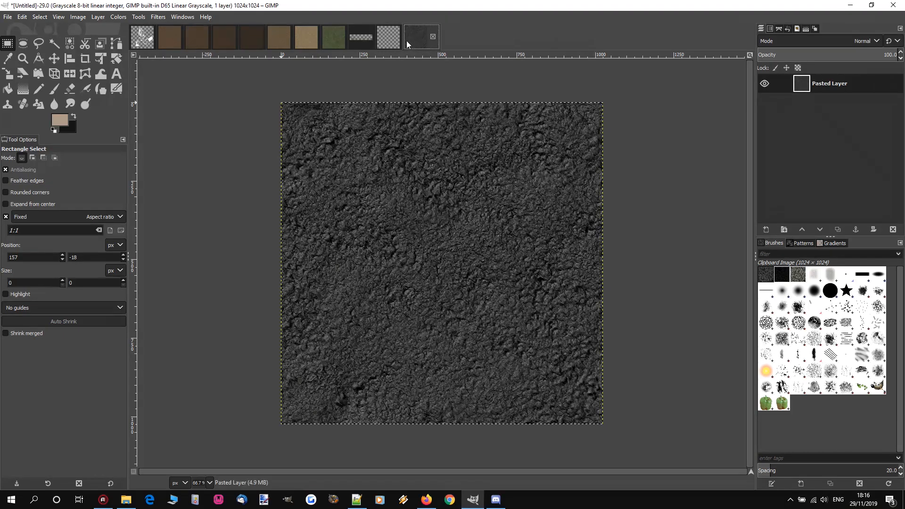
Step: Return to the track_n.tga image and remove the layer's alpha channel and its layer mask
{"action": "key", "text": "ctrl+Page_Up"}
{"action": "left_click", "coordinate": [800, 85]}
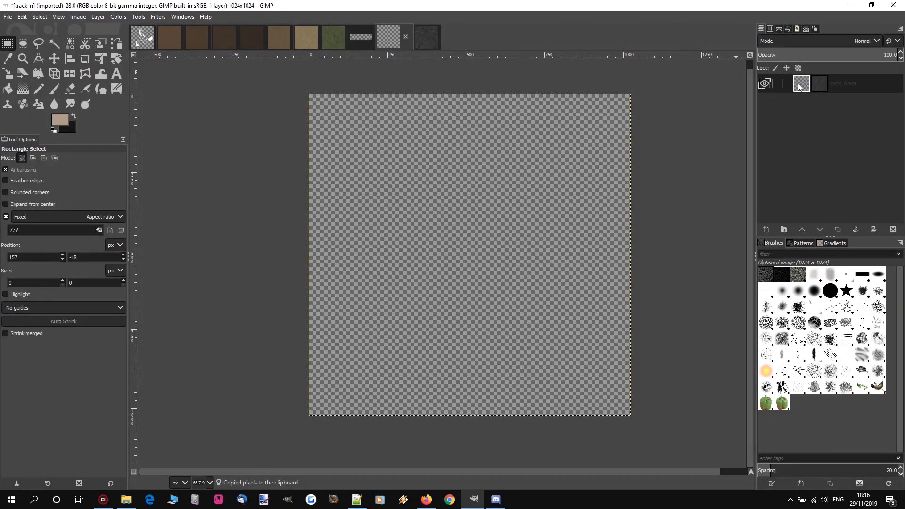
{"action": "right_click", "coordinate": [803, 85]}
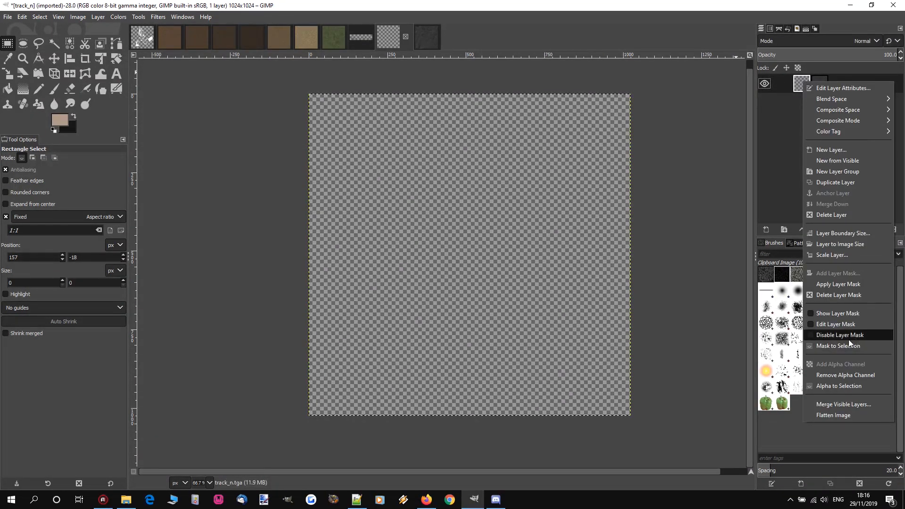
{"action": "left_click", "coordinate": [843, 375]}
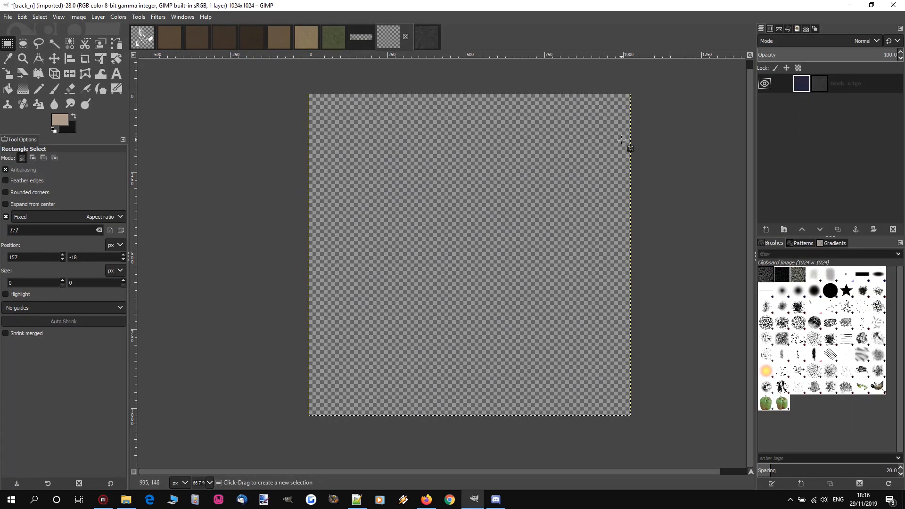
{"action": "right_click", "coordinate": [799, 85]}
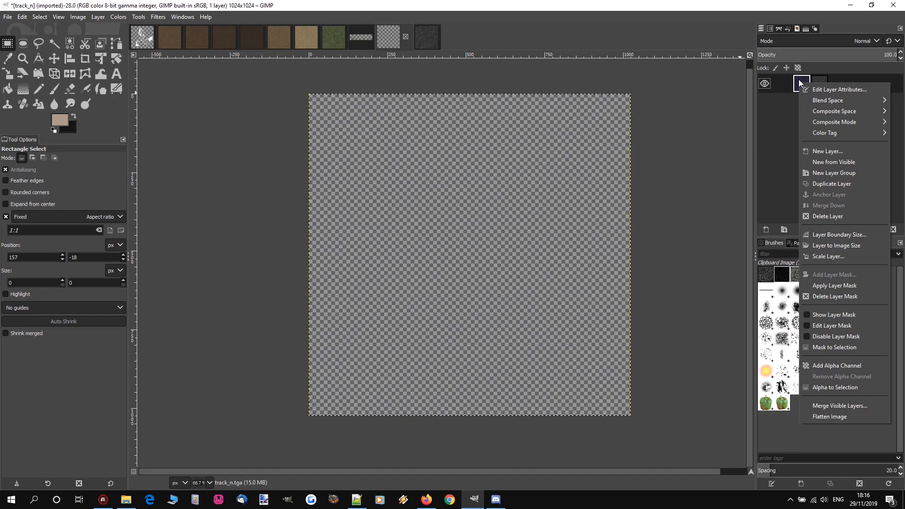
{"action": "key", "text": "Escape"}
{"action": "key", "text": "ctrl+v"}
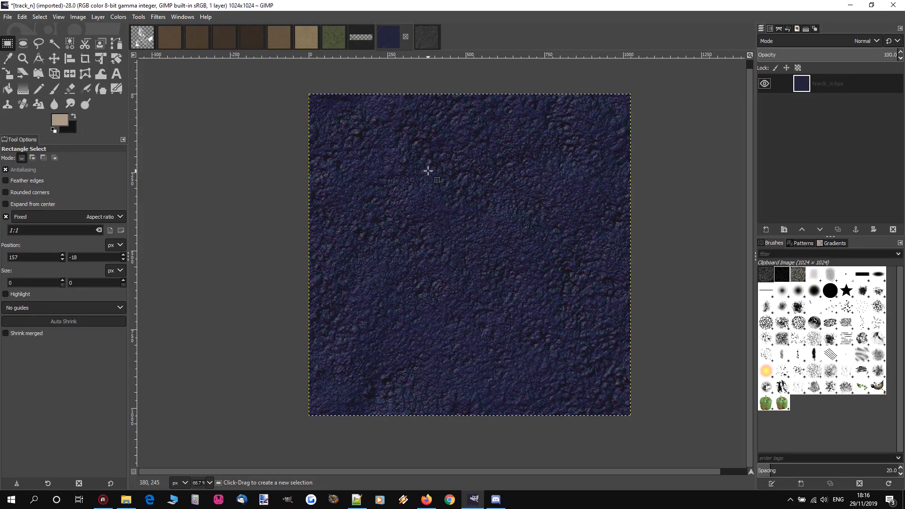
Step: Add a black (full transparency) layer mask to the track_n.tga layer
{"action": "right_click", "coordinate": [806, 87]}
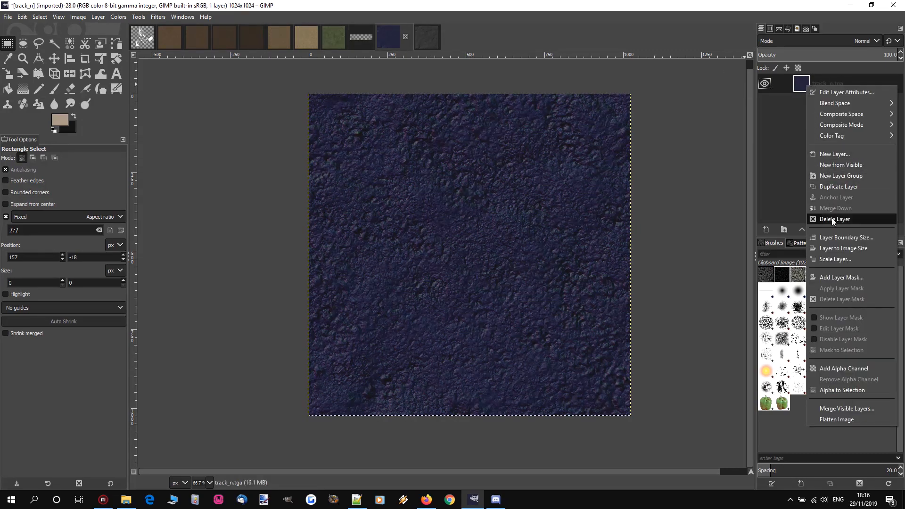
{"action": "left_click", "coordinate": [845, 280]}
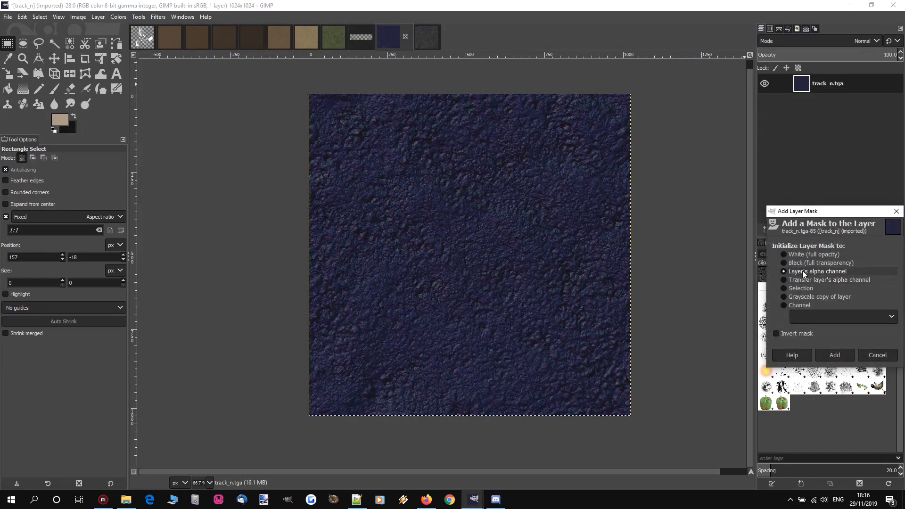
{"action": "left_click", "coordinate": [835, 355]}
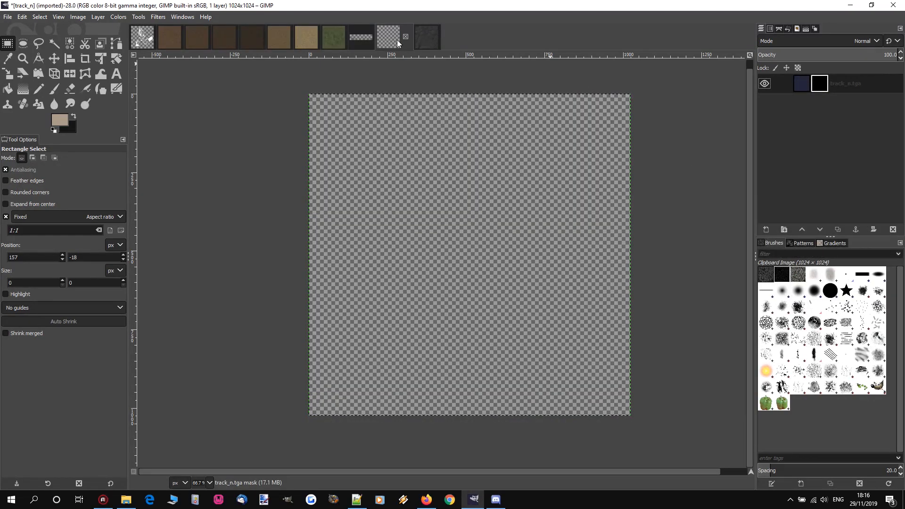
Step: Paste the copied grayscale image into the track_n.tga layer mask and anchor the floating selection
{"action": "left_click", "coordinate": [423, 40]}
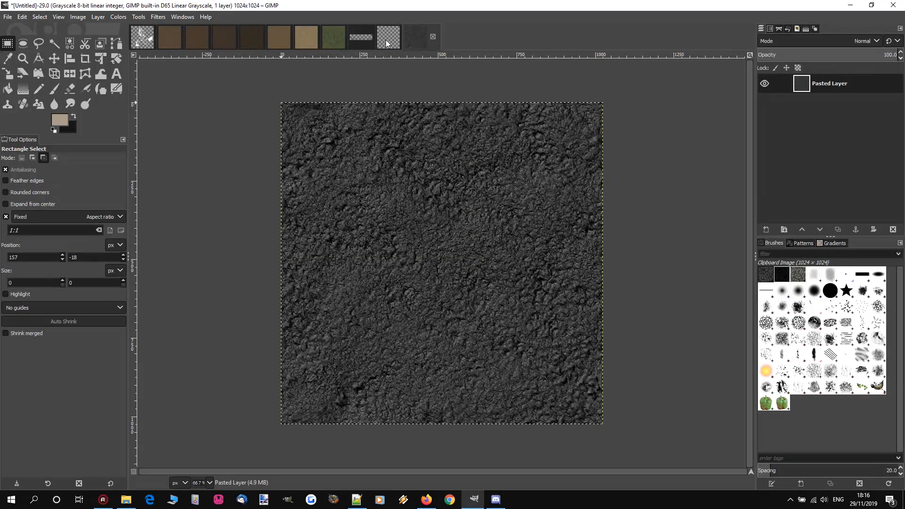
{"action": "left_click", "coordinate": [19, 18]}
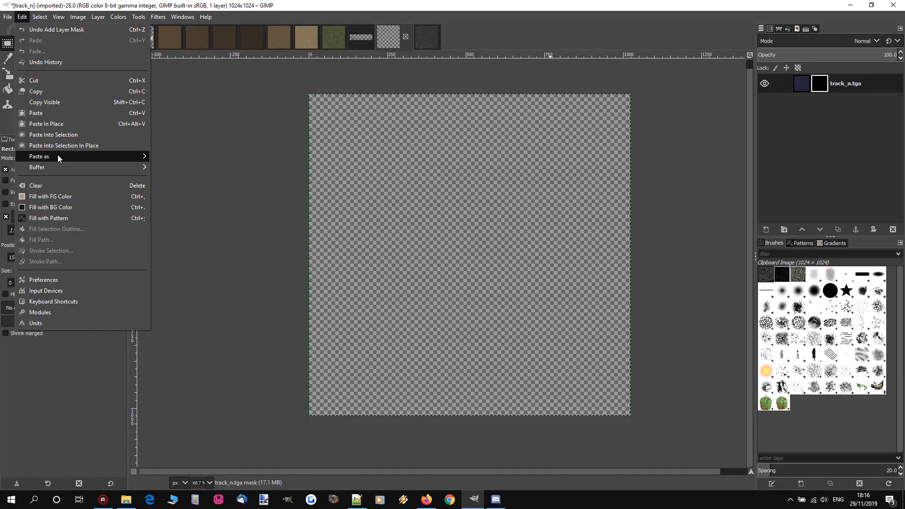
{"action": "left_click", "coordinate": [60, 116]}
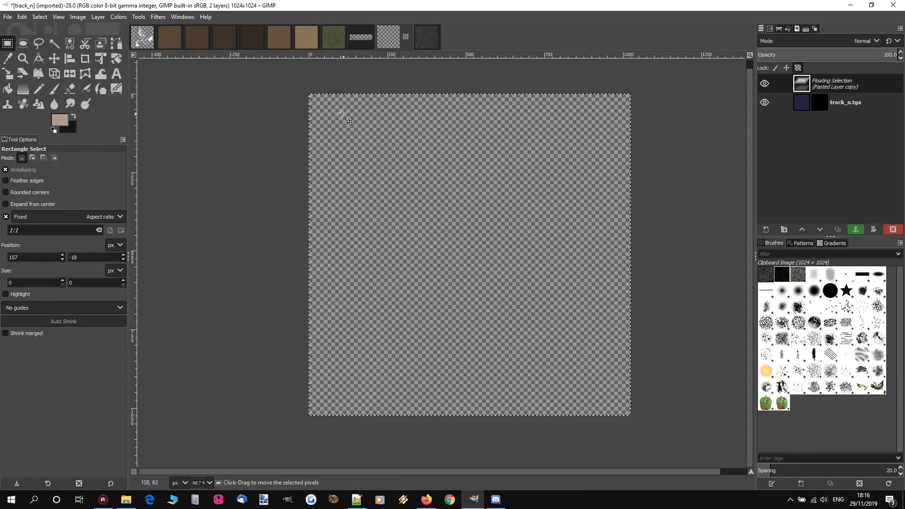
{"action": "left_click", "coordinate": [259, 107]}
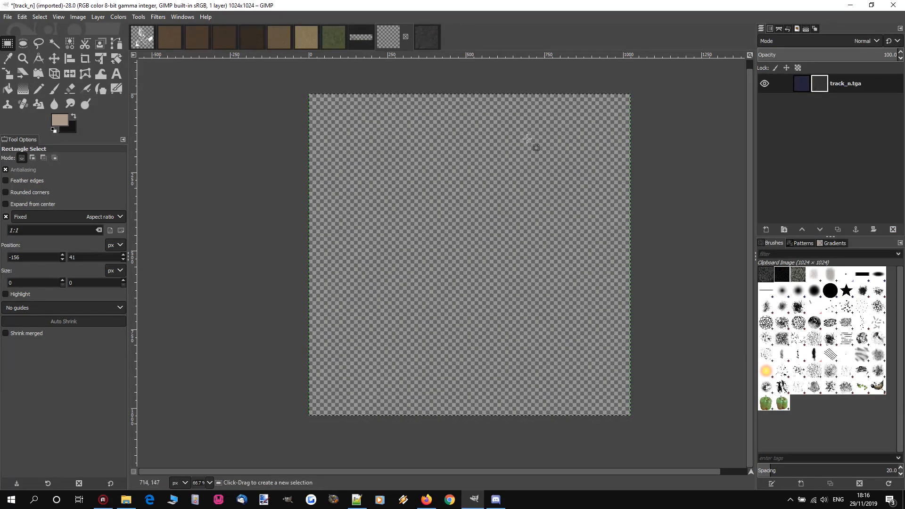
Step: Apply the layer mask to the track_n.tga layer and minimise the image editor
{"action": "right_click", "coordinate": [802, 87]}
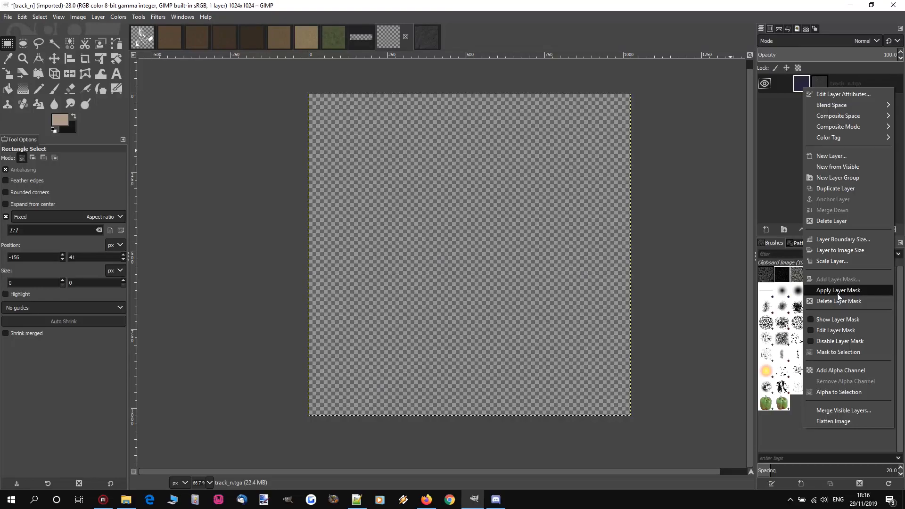
{"action": "left_click", "coordinate": [838, 292]}
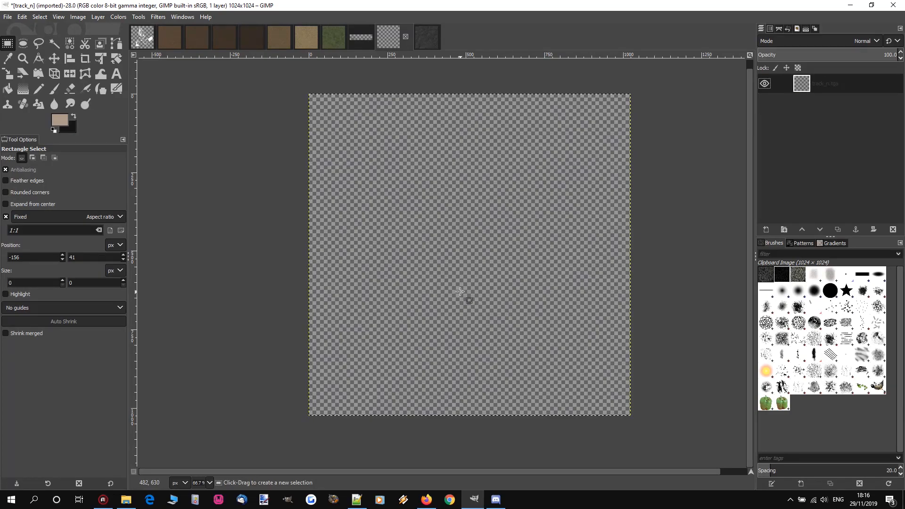
{"action": "left_click", "coordinate": [850, 5]}
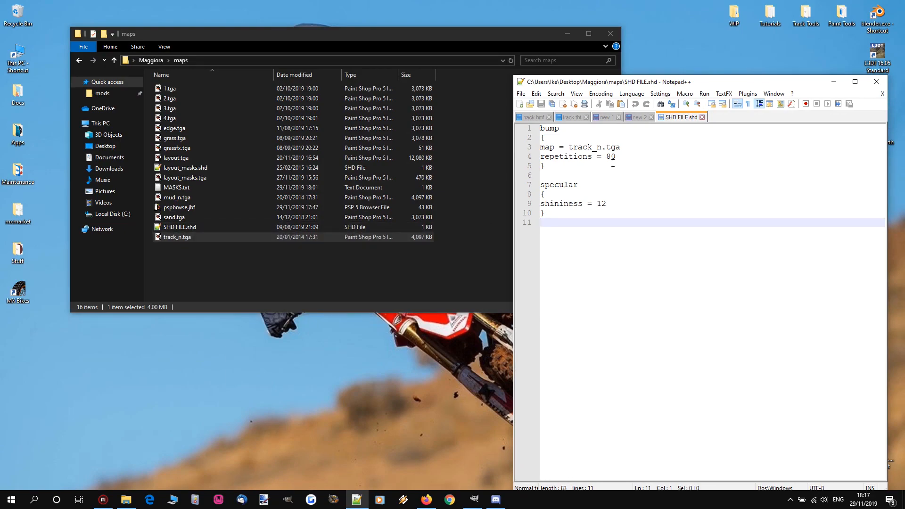
Step: Duplicate SHD FILE.shd in the maps folder and rename the copy 1.shd
{"action": "left_click_drag", "start_coordinate": [606, 156], "coordinate": [610, 156]}
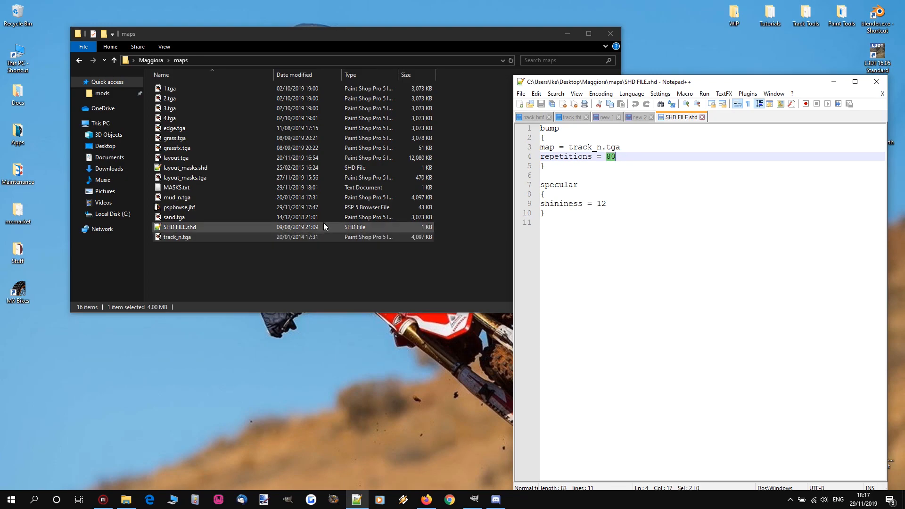
{"action": "left_click", "coordinate": [176, 228]}
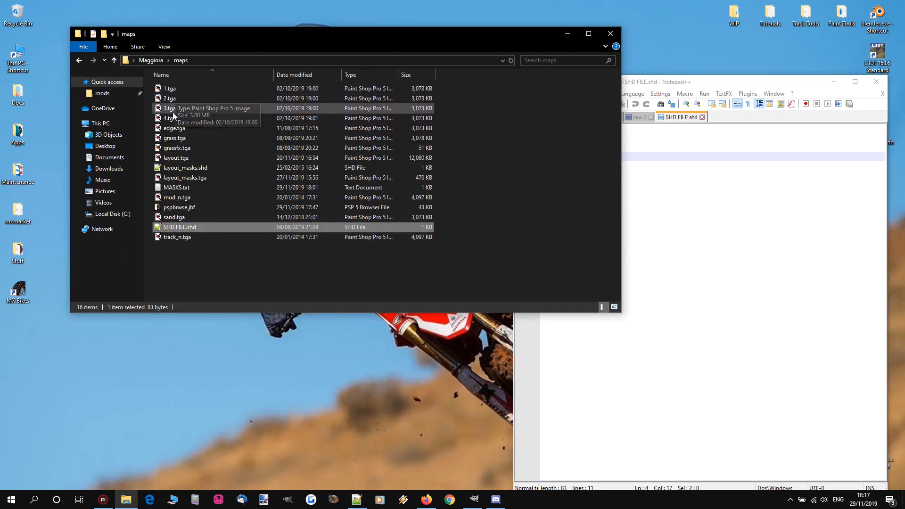
{"action": "key", "text": "ctrl+v"}
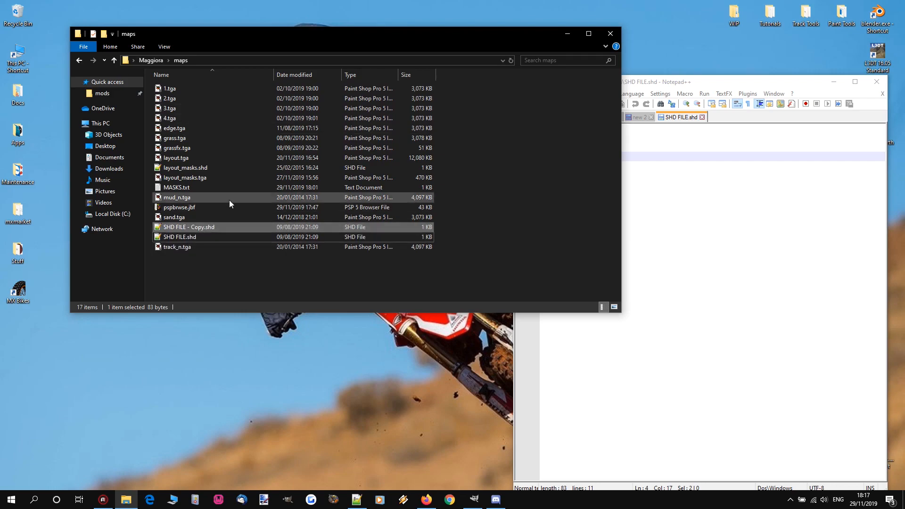
{"action": "right_click", "coordinate": [181, 227]}
{"action": "left_click", "coordinate": [257, 431]}
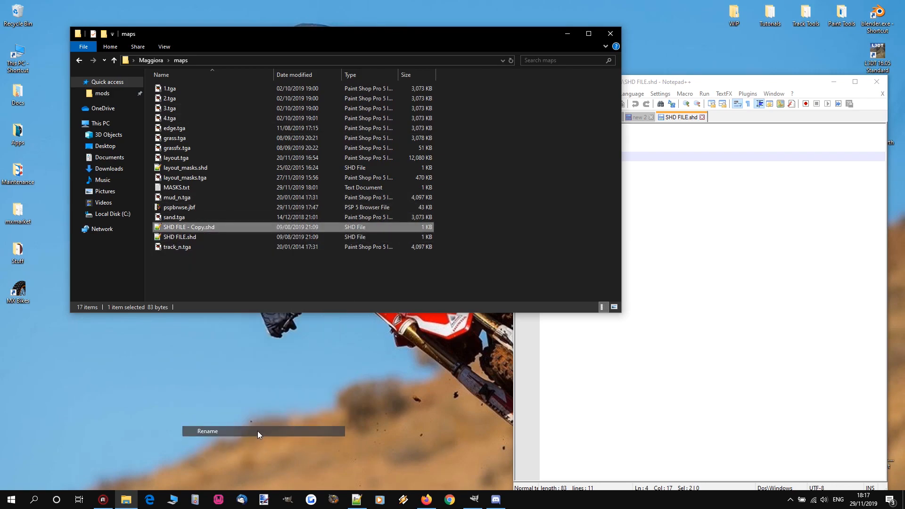
{"action": "type", "text": "1.shd"}
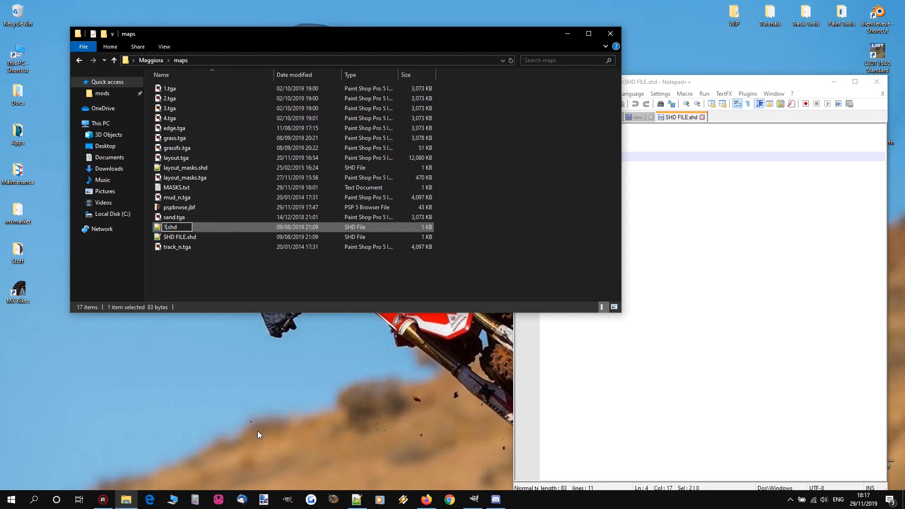
{"action": "key", "text": "Return"}
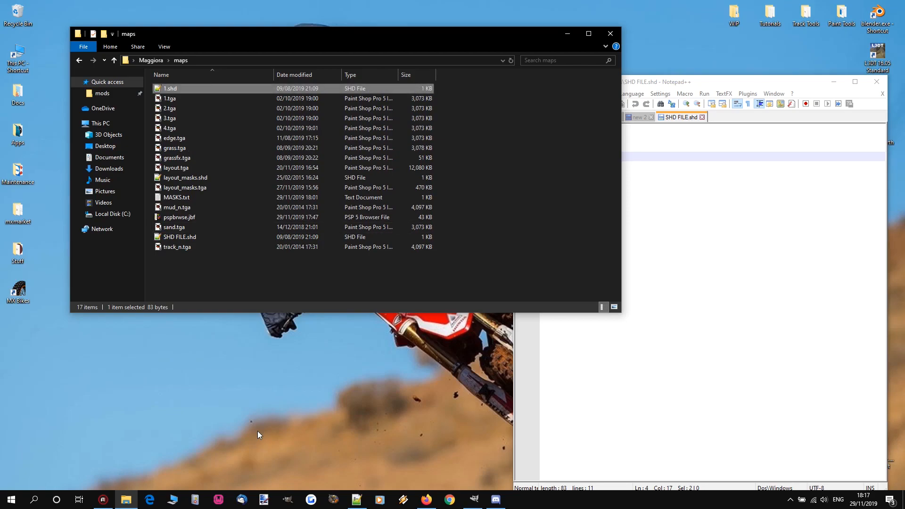
Step: Set the bump repetitions in 1.shd to 50, save it, and close both 1.shd and SHD FILE.shd in Notepad++
{"action": "left_click", "coordinate": [166, 100]}
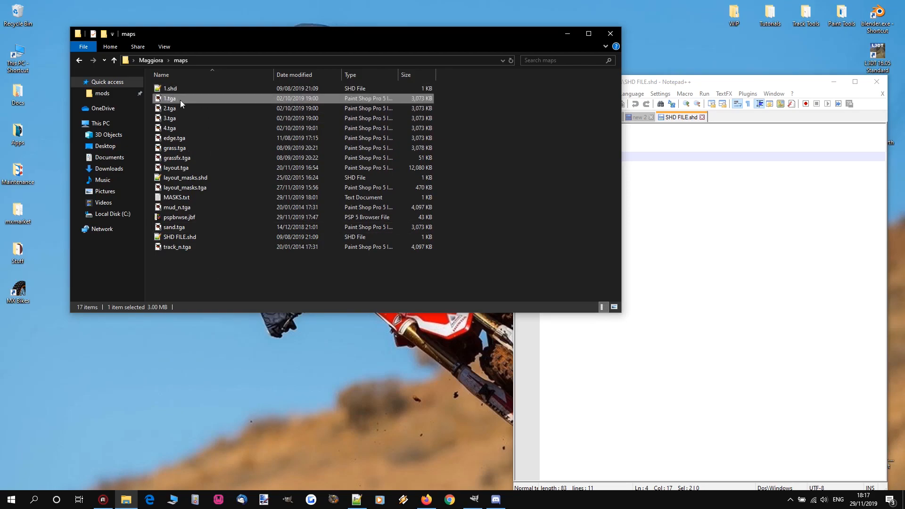
{"action": "left_click", "coordinate": [173, 90]}
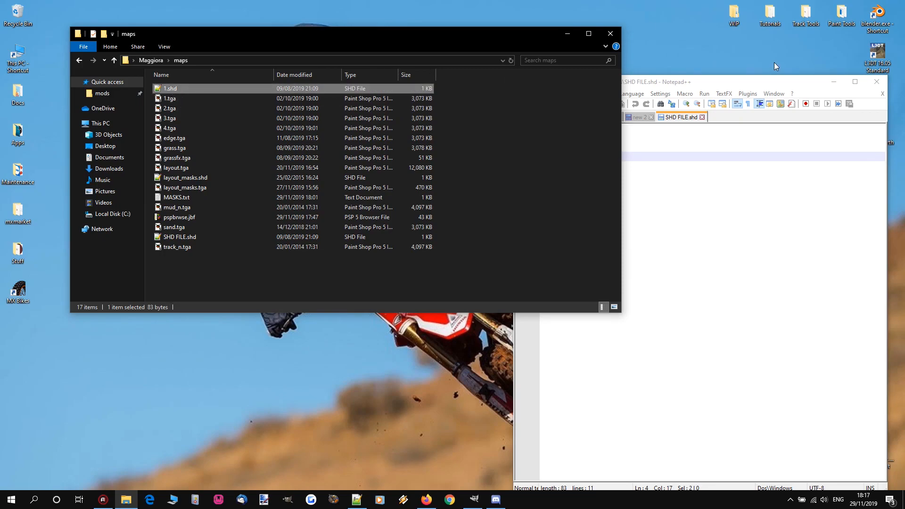
{"action": "left_click_drag", "start_coordinate": [569, 148], "coordinate": [615, 157]}
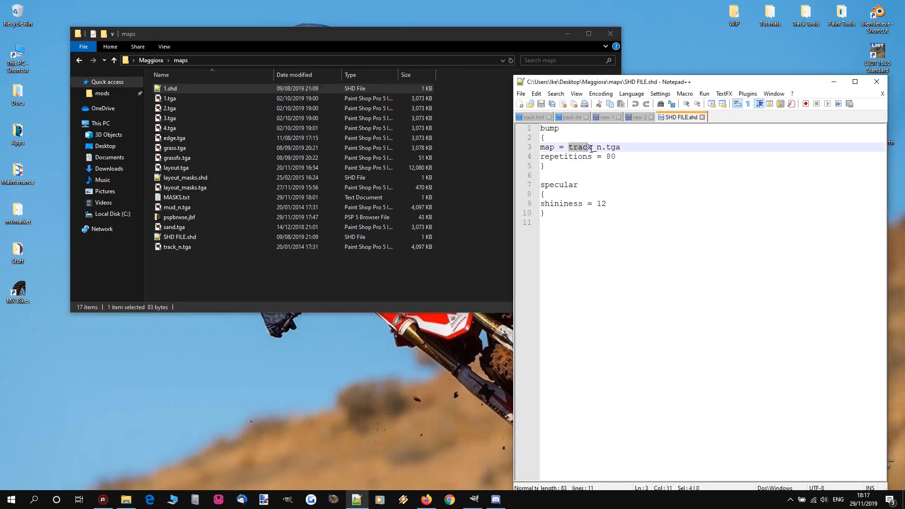
{"action": "left_click", "coordinate": [622, 157]}
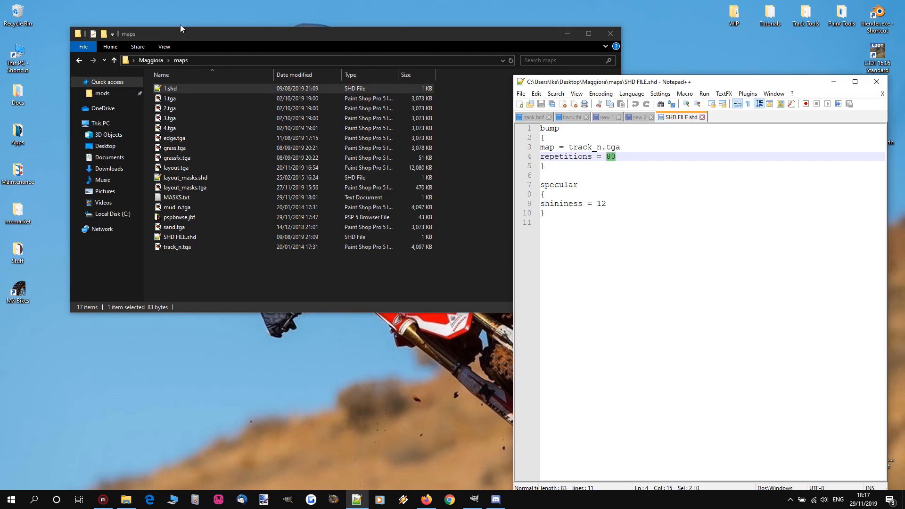
{"action": "double_click", "coordinate": [170, 88]}
{"action": "double_click", "coordinate": [609, 156]}
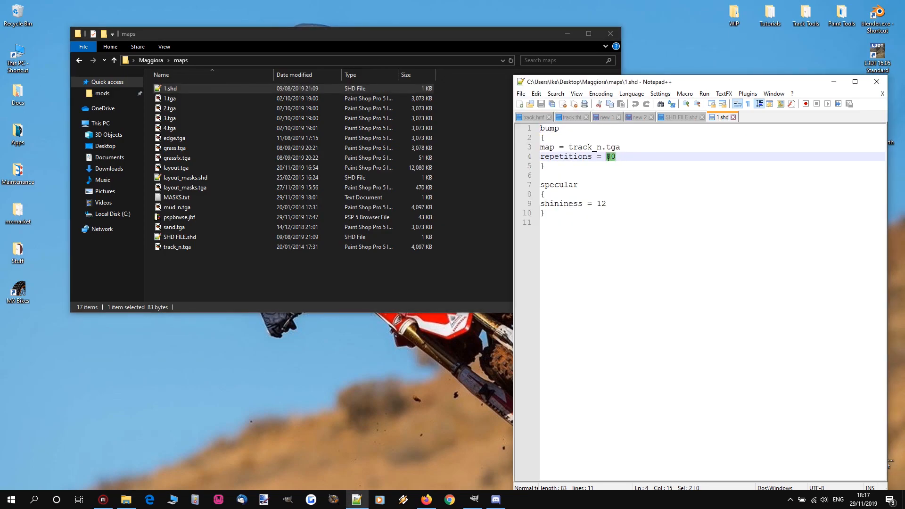
{"action": "type", "text": "50"}
{"action": "middle_click", "coordinate": [727, 119]}
{"action": "left_click", "coordinate": [702, 118]}
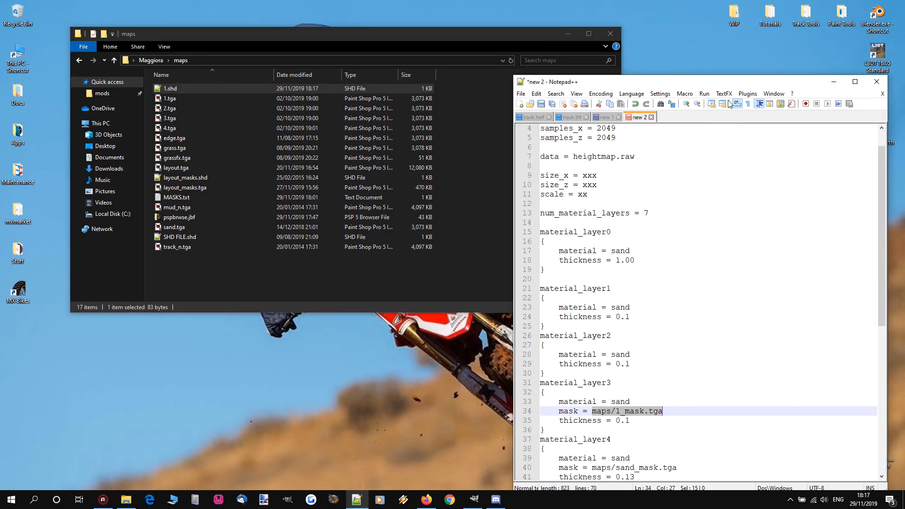
{"action": "left_click", "coordinate": [834, 82]}
Step: Duplicate 1.shd in the maps folder and rename the copy 2.shd
{"action": "right_click", "coordinate": [167, 91]}
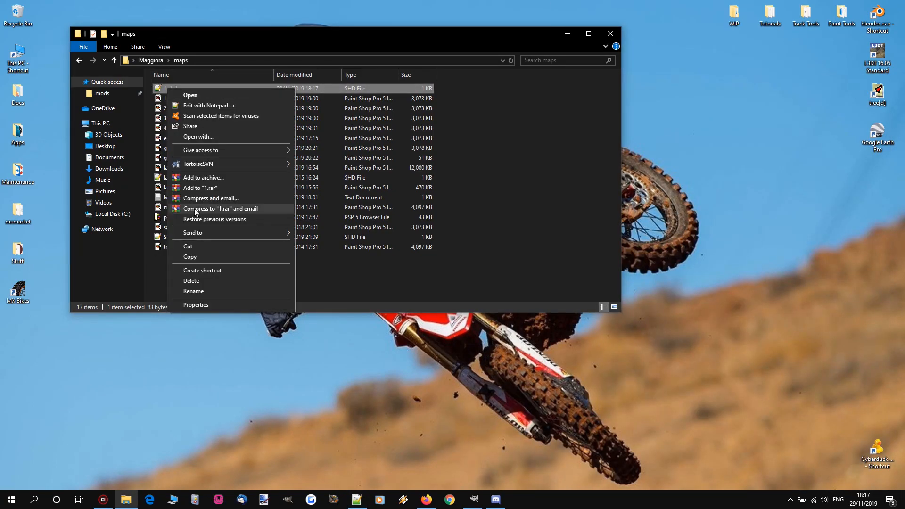
{"action": "left_click", "coordinate": [198, 260]}
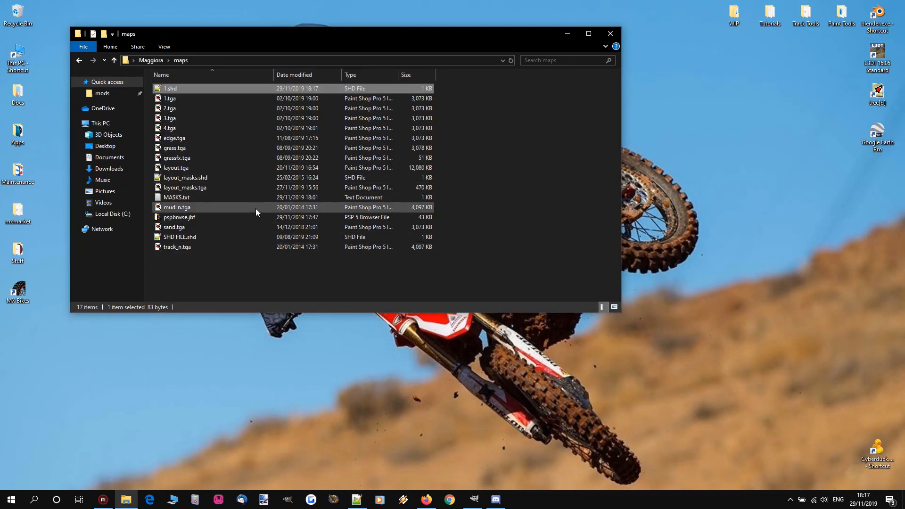
{"action": "right_click", "coordinate": [213, 261]}
{"action": "left_click", "coordinate": [258, 323]}
{"action": "right_click", "coordinate": [179, 88]}
{"action": "left_click", "coordinate": [244, 290]}
{"action": "type", "text": "2"}
{"action": "key", "text": "Return"}
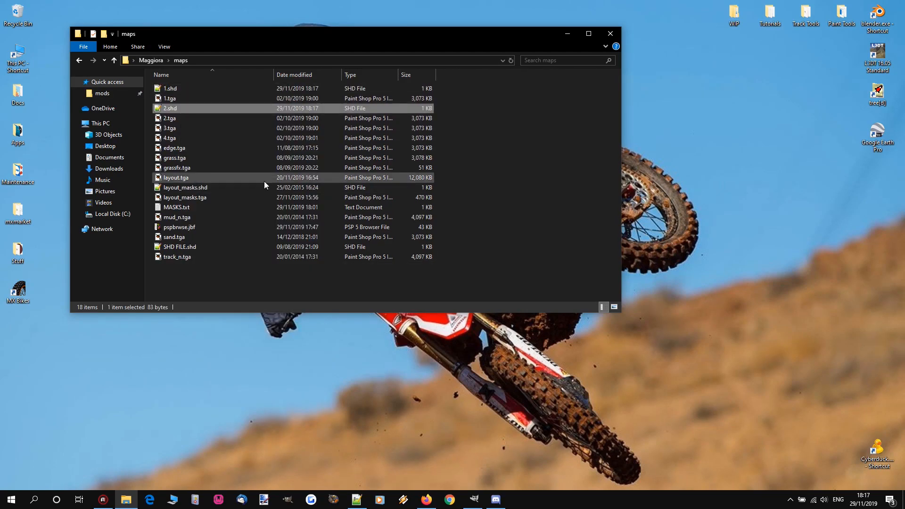
Step: Paste another copy of 1.shd into the maps folder and rename it 3.shd
{"action": "right_click", "coordinate": [207, 279]}
{"action": "left_click", "coordinate": [245, 343]}
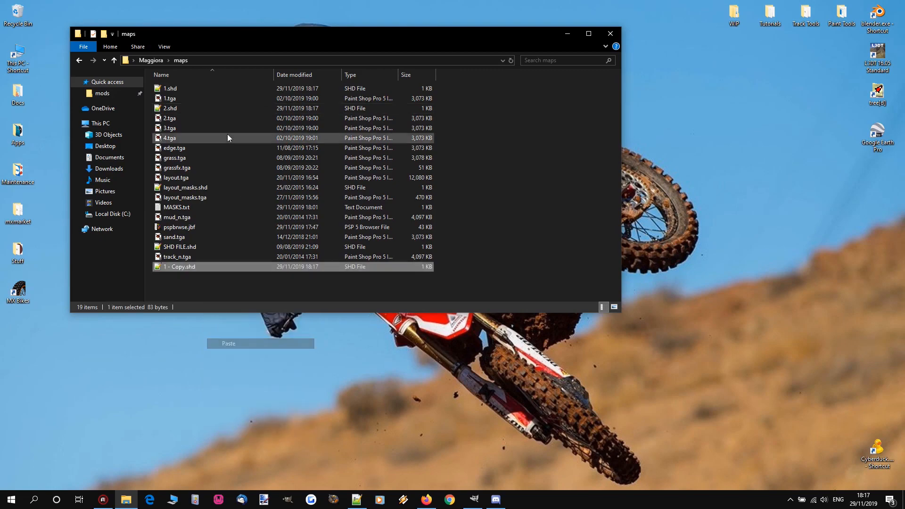
{"action": "right_click", "coordinate": [178, 89]}
{"action": "left_click", "coordinate": [232, 293]}
{"action": "type", "text": "3"}
{"action": "key", "text": "Return"}
Step: Paste one more copy of 1.shd into the maps folder and bring up the copy's file options
{"action": "right_click", "coordinate": [215, 288]}
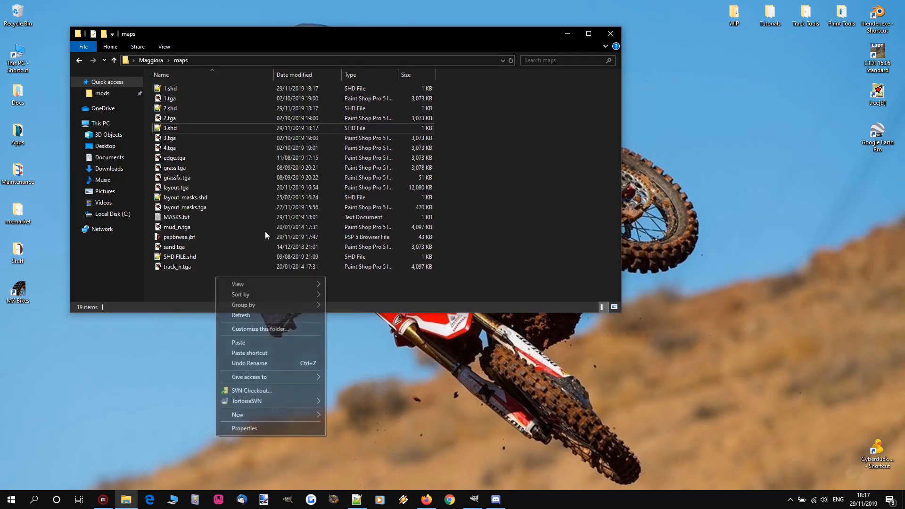
{"action": "left_click", "coordinate": [258, 342]}
{"action": "right_click", "coordinate": [169, 90]}
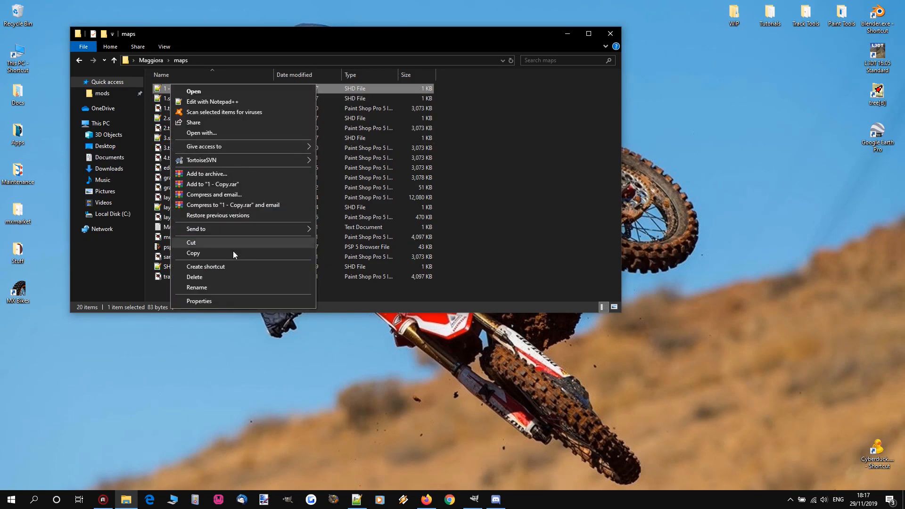
Step: Rename the copied "1 - Copy" SHD file in the maps folder as 4
{"action": "left_click", "coordinate": [228, 288]}
{"action": "type", "text": "4"}
{"action": "key", "text": "Return"}
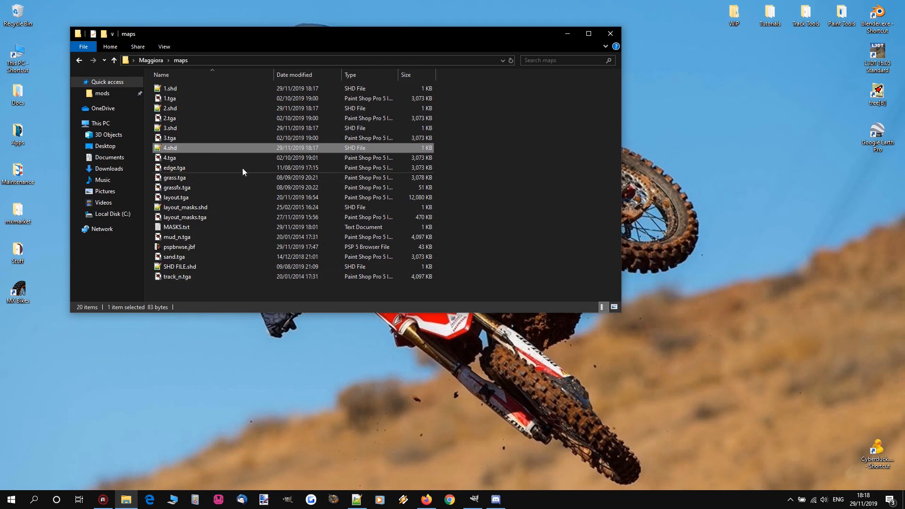
Step: Return to the Maggiora folder and run _map.bat to rebuild the track map
{"action": "left_click", "coordinate": [153, 60]}
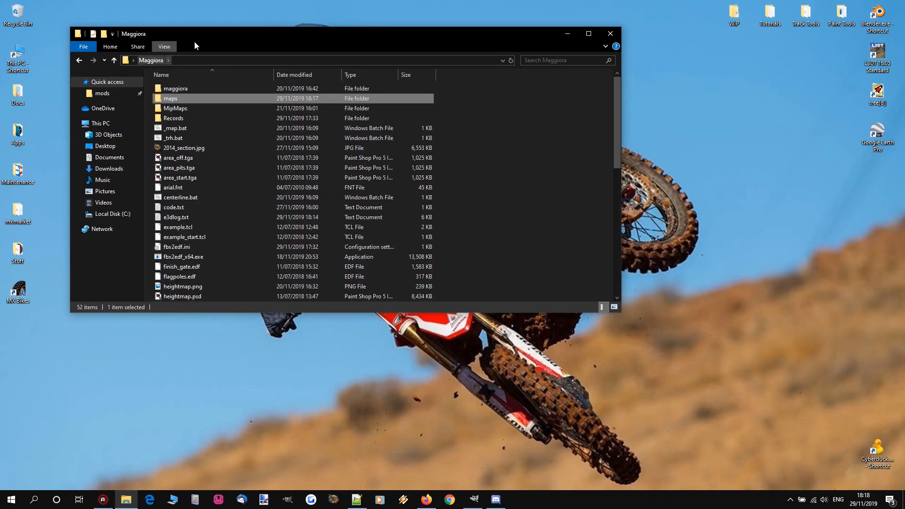
{"action": "double_click", "coordinate": [173, 138]}
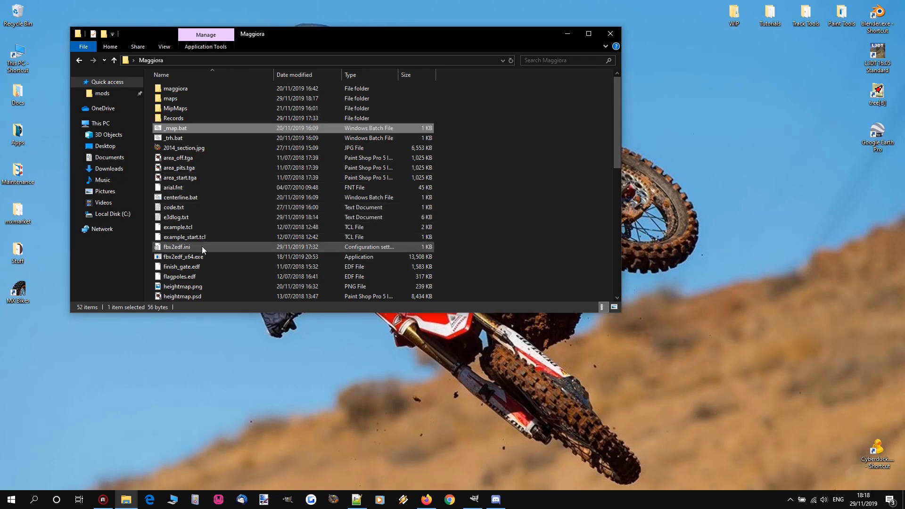
Step: Launch mapview.exe from the Maggiora folder and open maggiora.map in Map Viewer
{"action": "scroll", "coordinate": [202, 245], "scroll_direction": "down", "scroll_amount": 2}
{"action": "scroll", "coordinate": [197, 162], "scroll_direction": "down", "scroll_amount": 3}
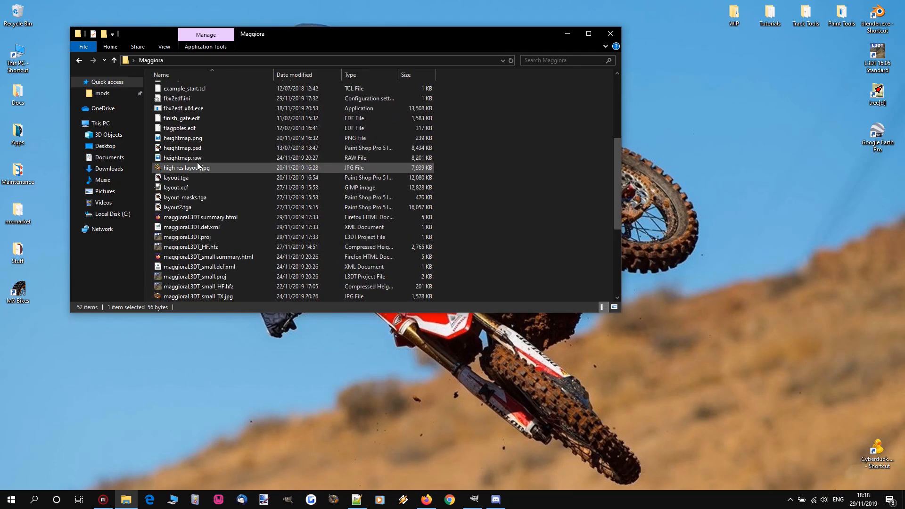
{"action": "scroll", "coordinate": [202, 218], "scroll_direction": "down", "scroll_amount": 4}
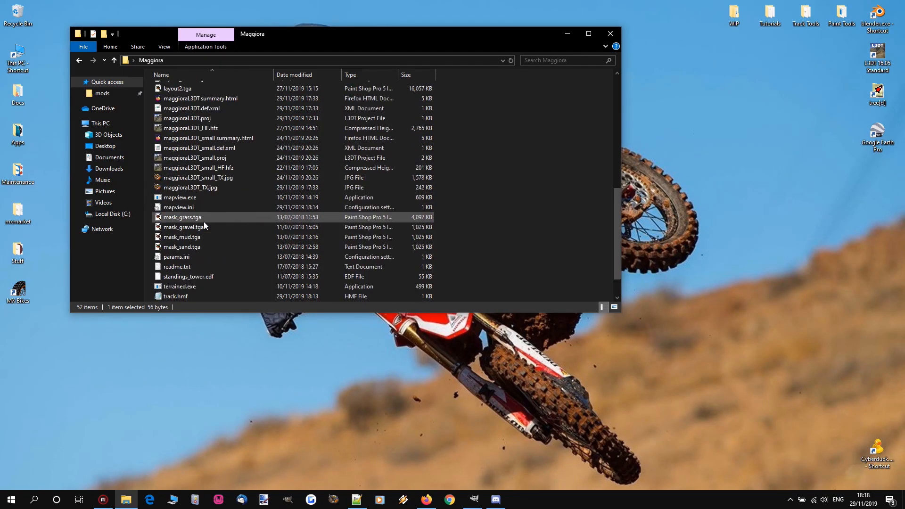
{"action": "double_click", "coordinate": [189, 197]}
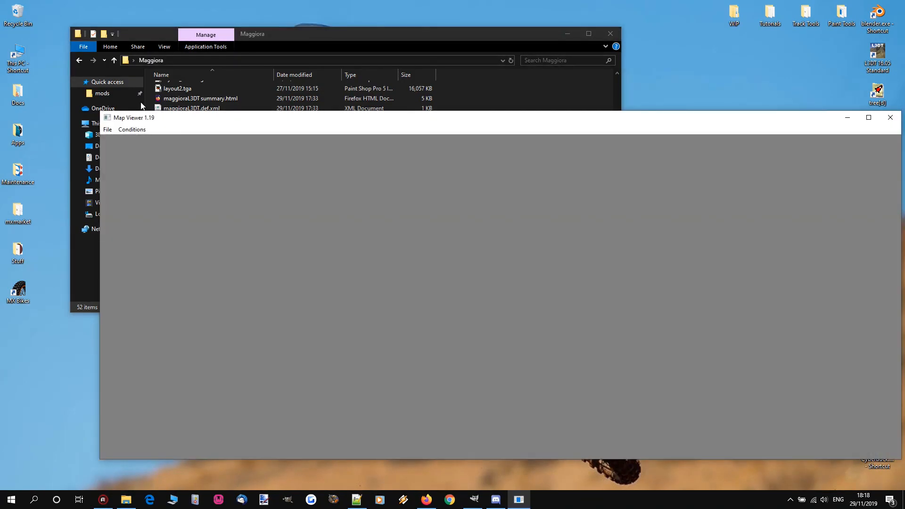
{"action": "left_click", "coordinate": [107, 130]}
{"action": "left_click", "coordinate": [123, 140]}
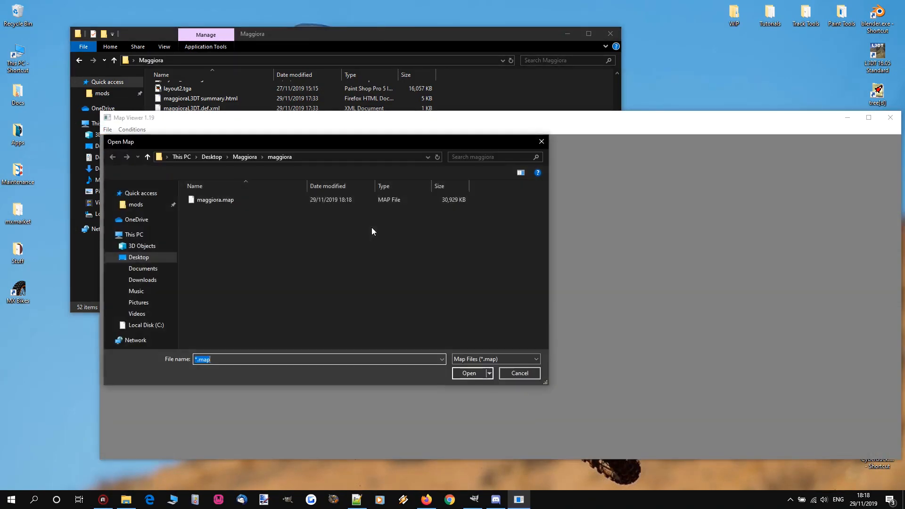
{"action": "double_click", "coordinate": [212, 200]}
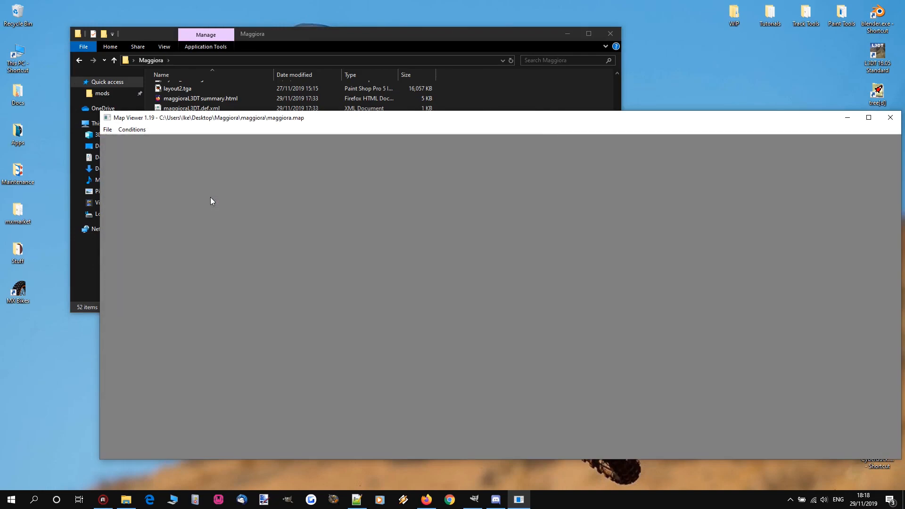
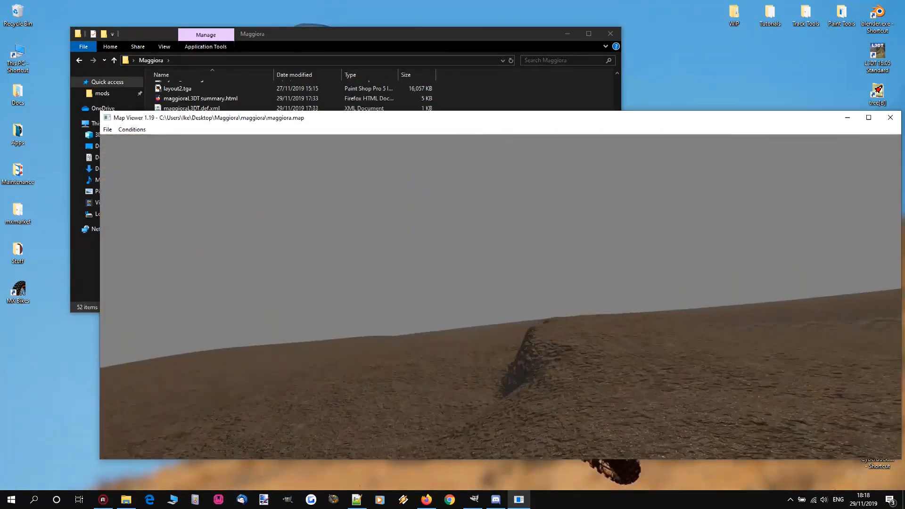
Step: Fly around the Maggiora terrain to examine its ground textures and surface relief, and close the map viewer
{"action": "key", "text": "w"}
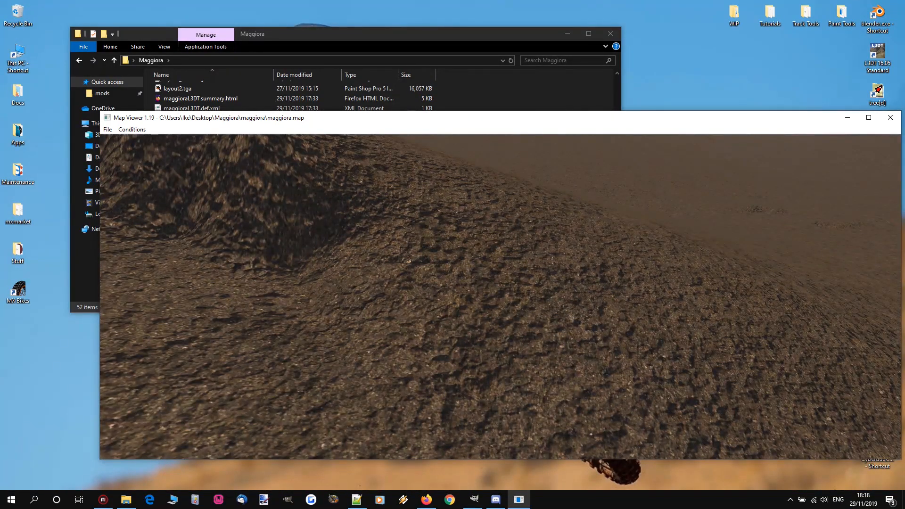
{"action": "key", "text": "w"}
{"action": "key", "text": "w"}
{"action": "key", "text": "s"}
{"action": "key", "text": "s"}
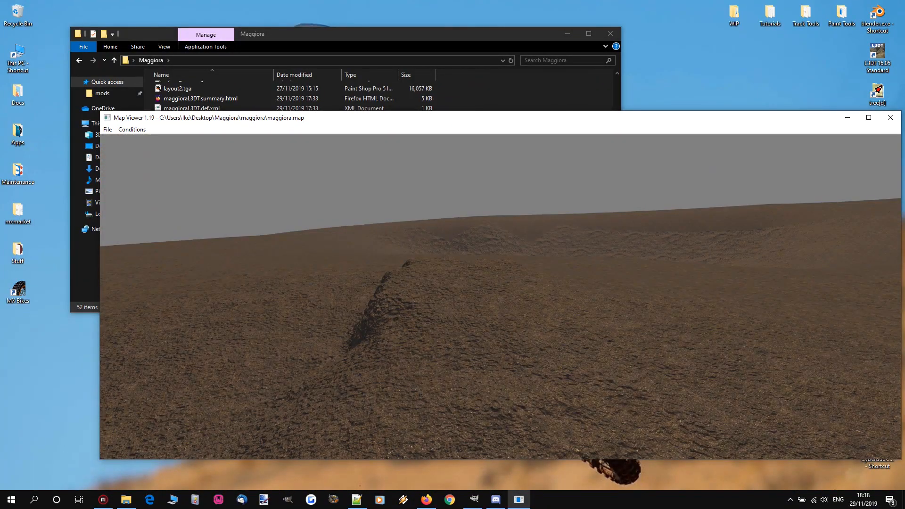
{"action": "key", "text": "w"}
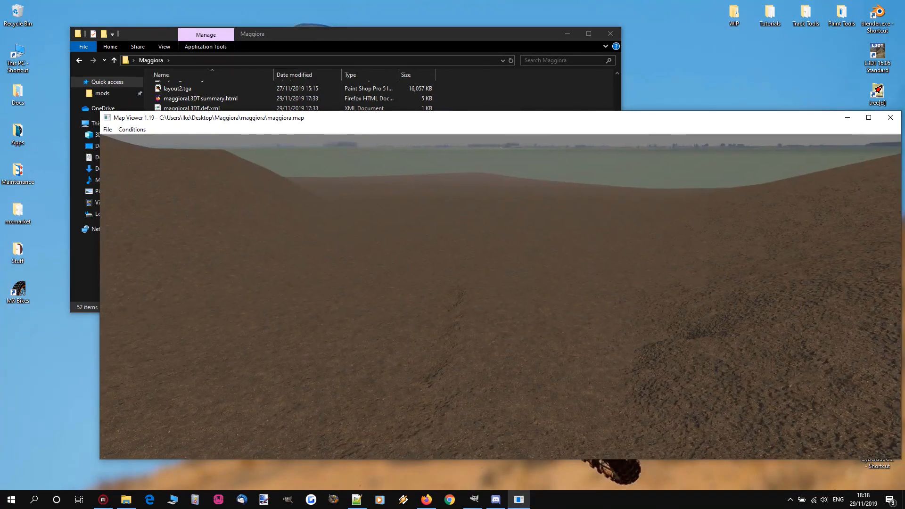
{"action": "key", "text": "s"}
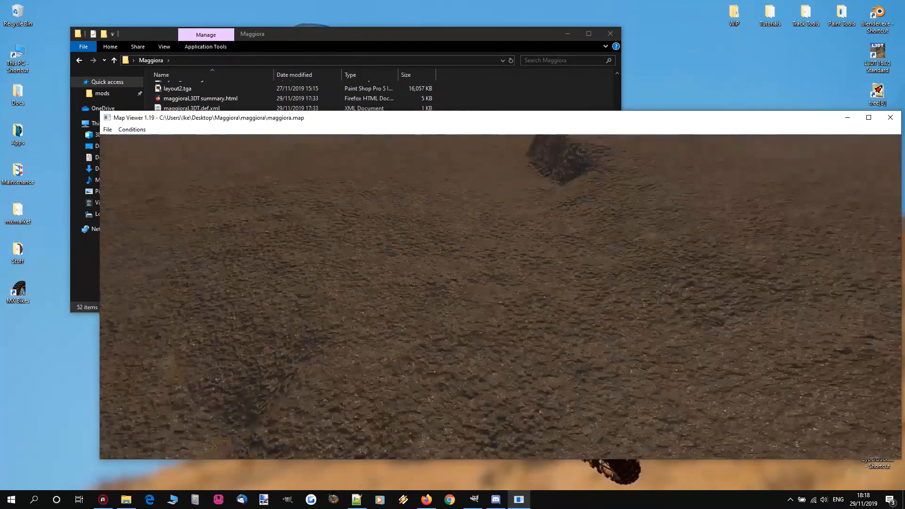
{"action": "key", "text": "w"}
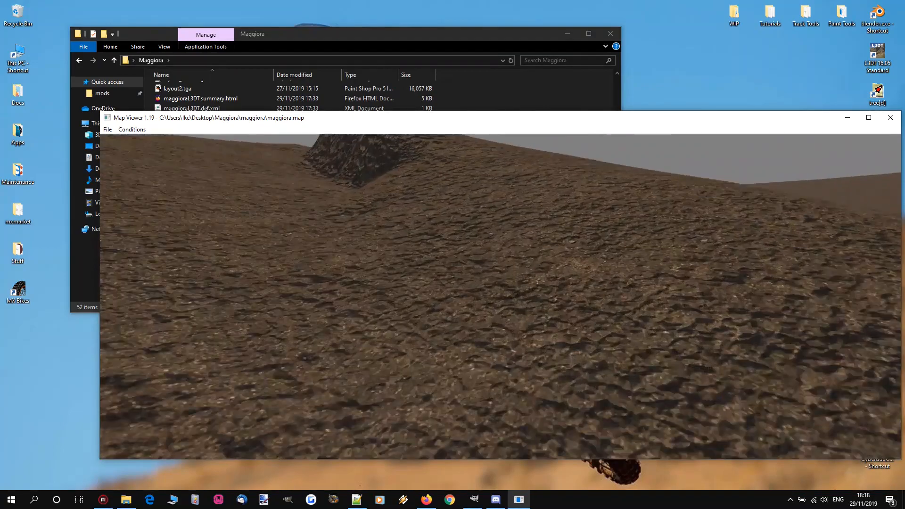
{"action": "key", "text": "s"}
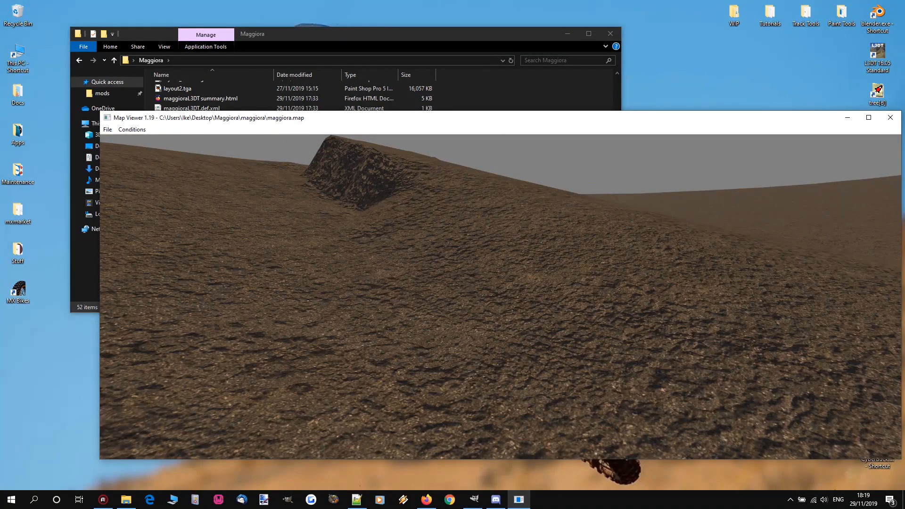
{"action": "key", "text": "s"}
{"action": "key", "text": "Left"}
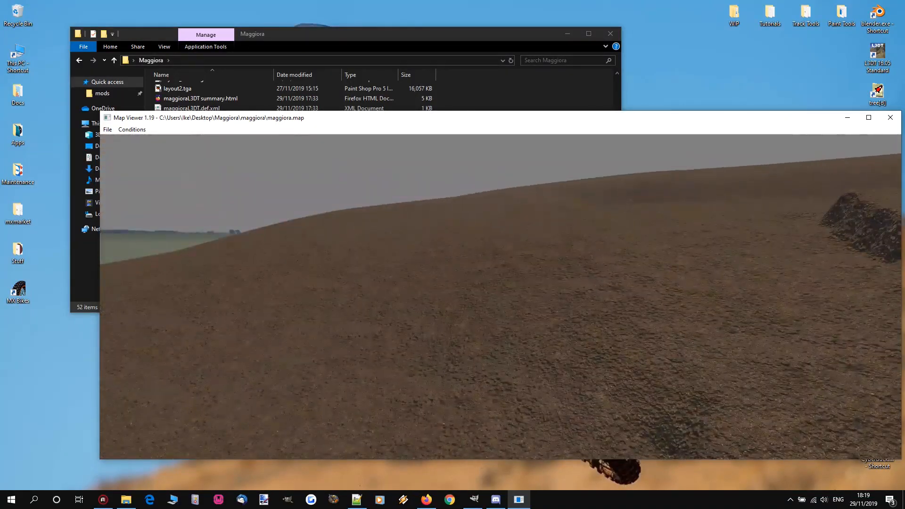
{"action": "key", "text": "Left"}
{"action": "key", "text": "Left"}
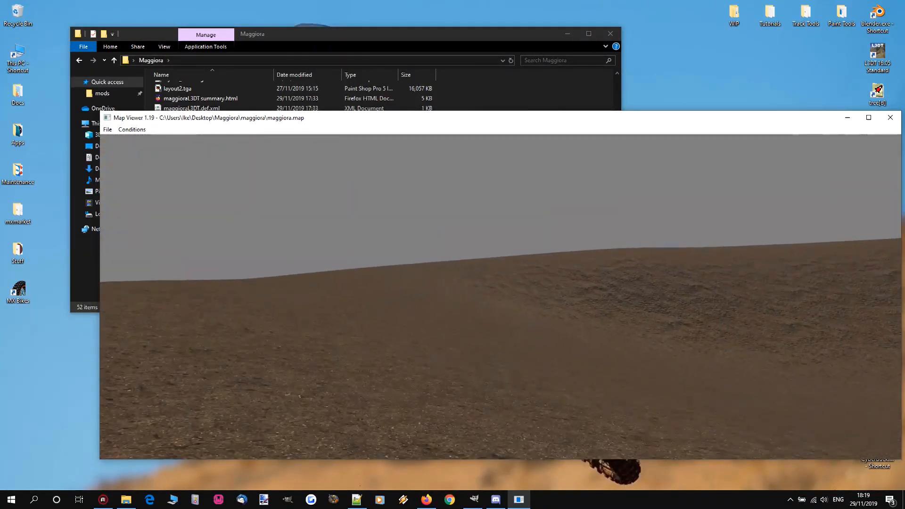
{"action": "key", "text": "Down"}
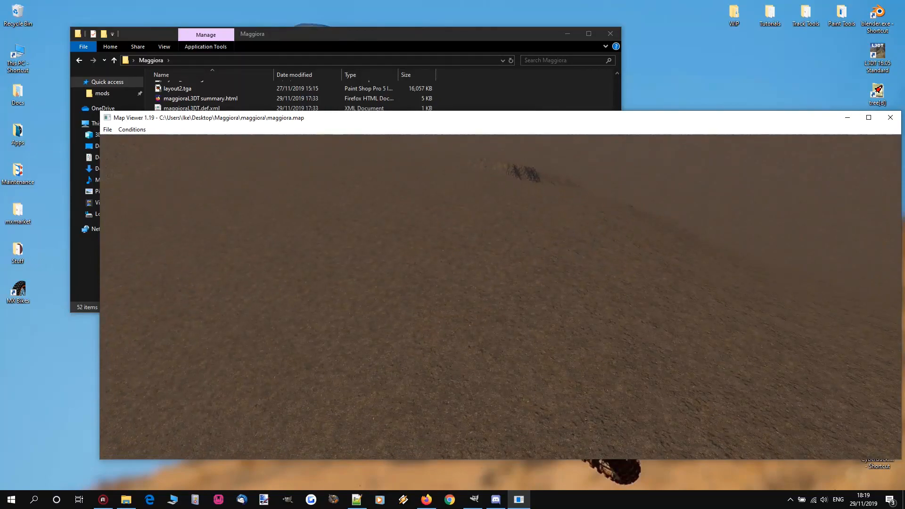
{"action": "key", "text": "Left"}
{"action": "key", "text": "Up"}
{"action": "key", "text": "Right"}
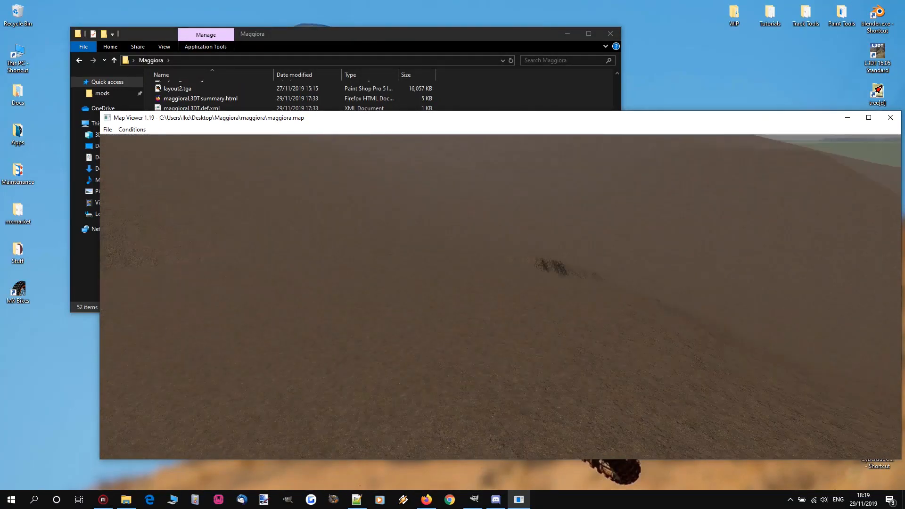
{"action": "key", "text": "Up"}
{"action": "key", "text": "Right"}
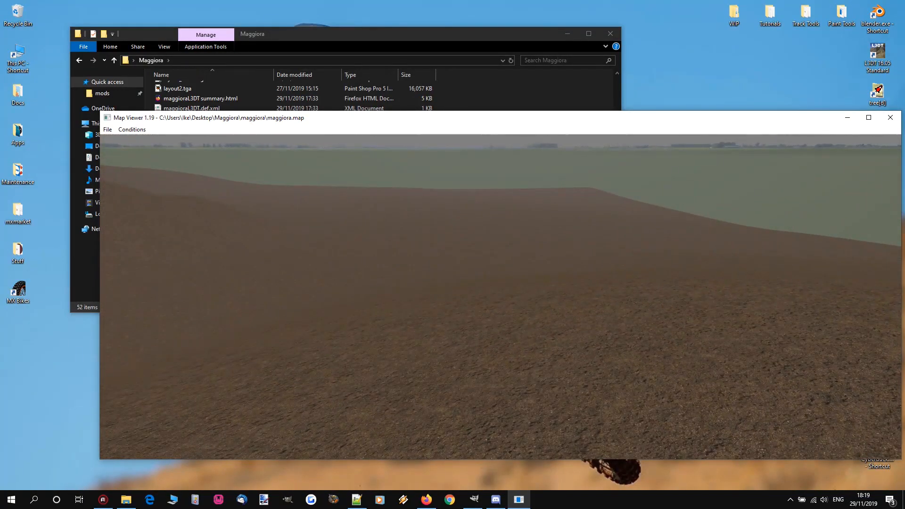
{"action": "key", "text": "Left"}
{"action": "key", "text": "Down"}
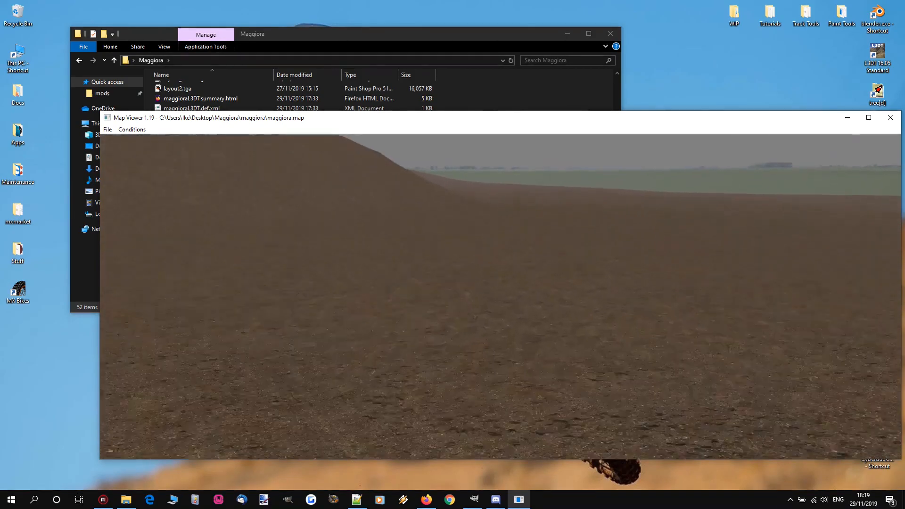
{"action": "key", "text": "Down"}
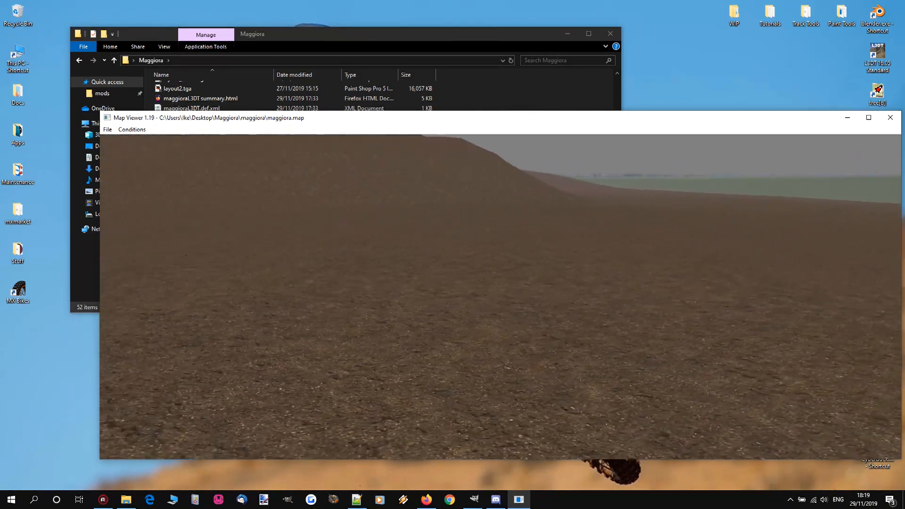
{"action": "key", "text": "Up"}
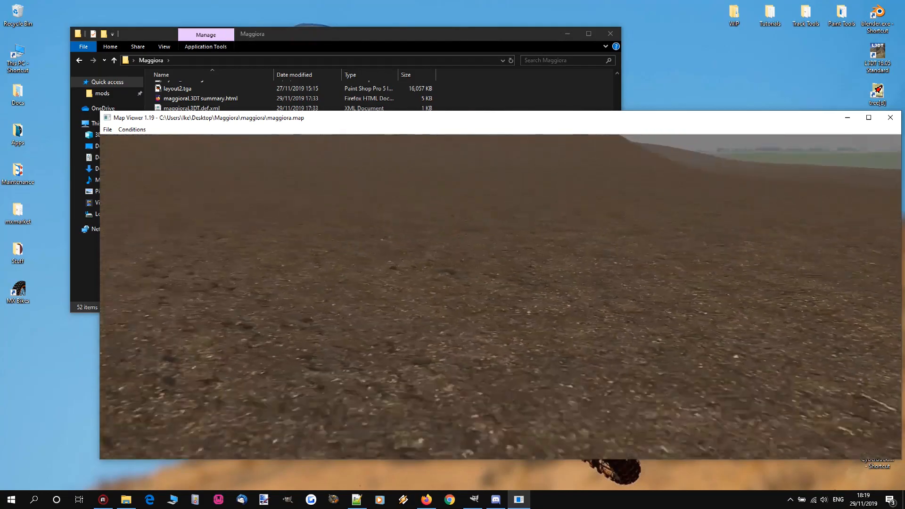
{"action": "key", "text": "Left"}
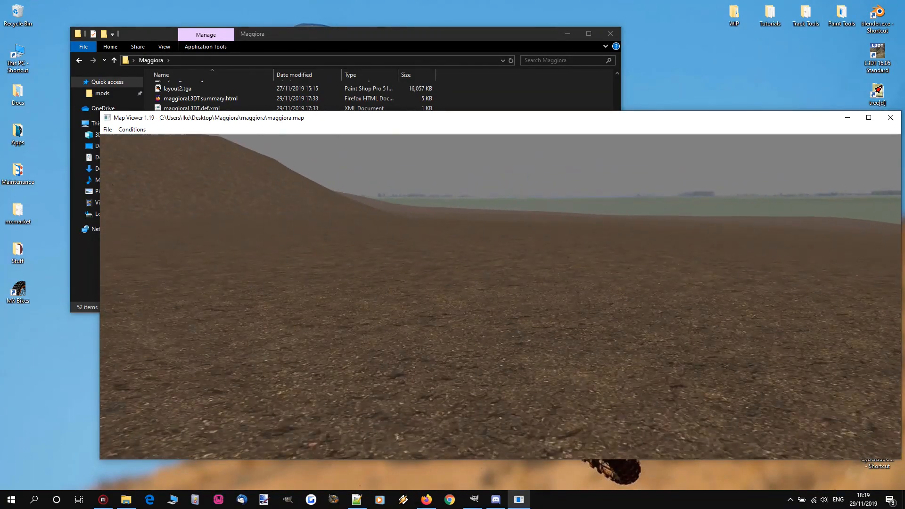
{"action": "key", "text": "Right"}
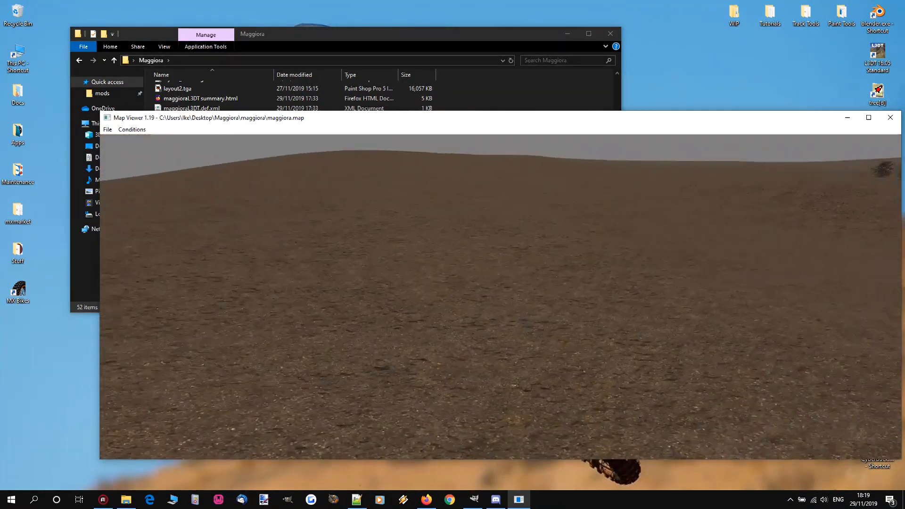
{"action": "key", "text": "Up"}
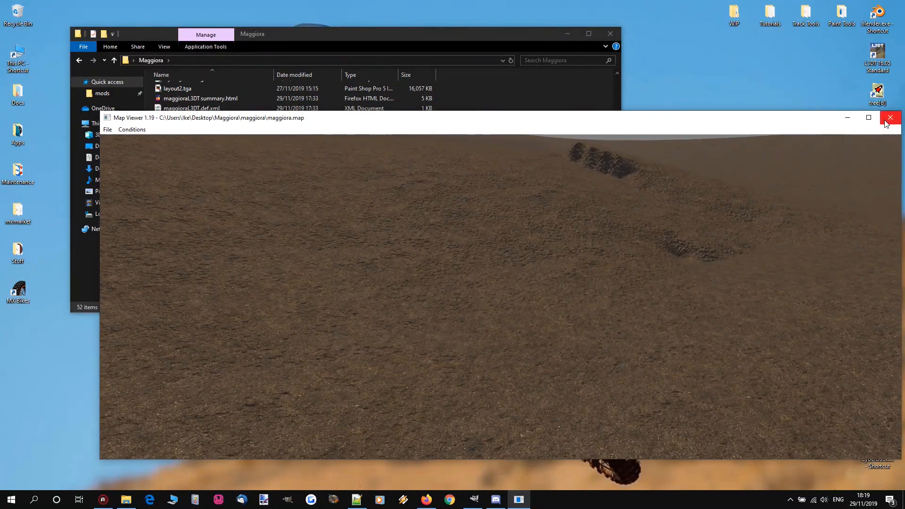
{"action": "key", "text": "Down"}
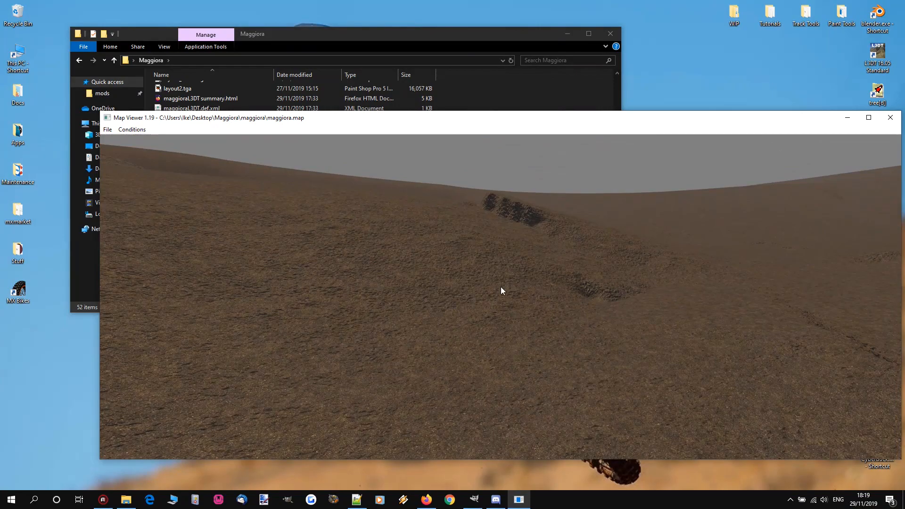
{"action": "left_click", "coordinate": [890, 118]}
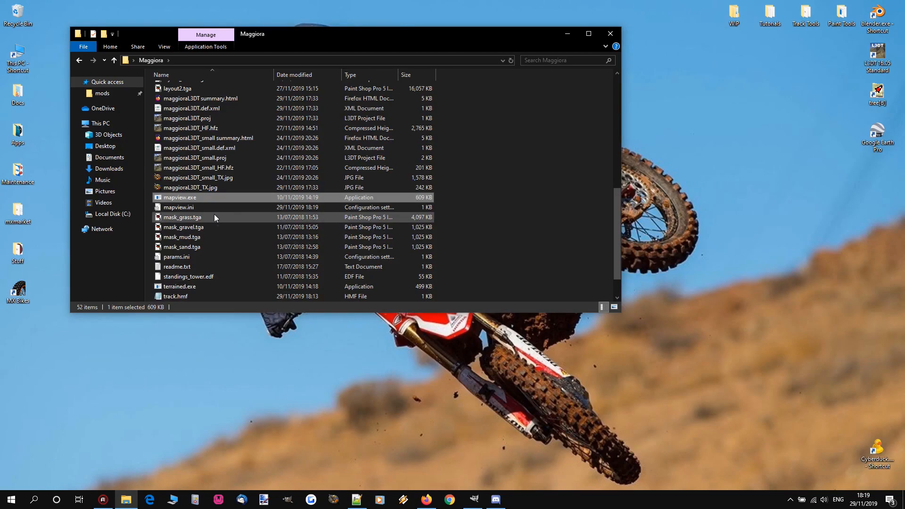
Step: Switch to GIMP to view the white mask layer of layout.xcf, and minimize the window
{"action": "scroll", "coordinate": [202, 153], "scroll_direction": "up", "scroll_amount": 10}
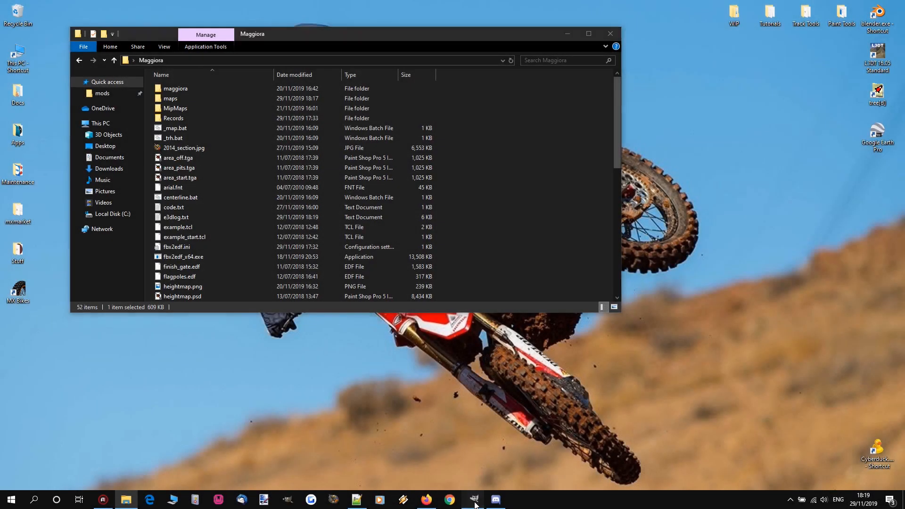
{"action": "left_click", "coordinate": [474, 499]}
{"action": "left_click", "coordinate": [143, 37]}
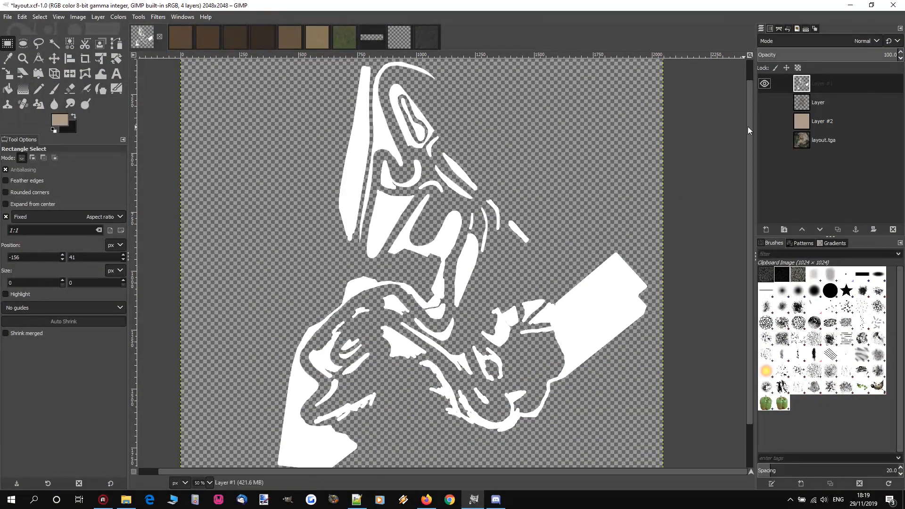
{"action": "left_click", "coordinate": [850, 5]}
Step: Open MASKS.txt from the TFCs Tiles folder and review the layer order and mask notes for the soil, Edge and Sand layers
{"action": "double_click", "coordinate": [592, 53]}
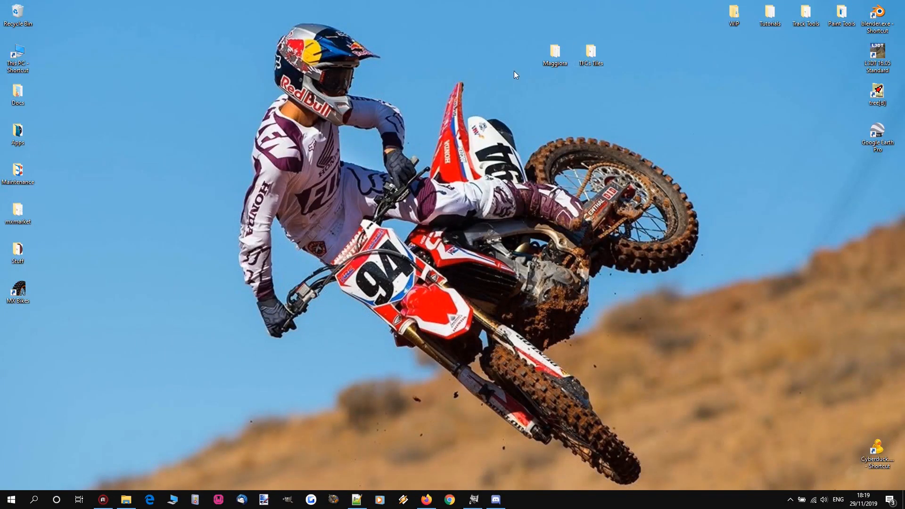
{"action": "double_click", "coordinate": [224, 169]}
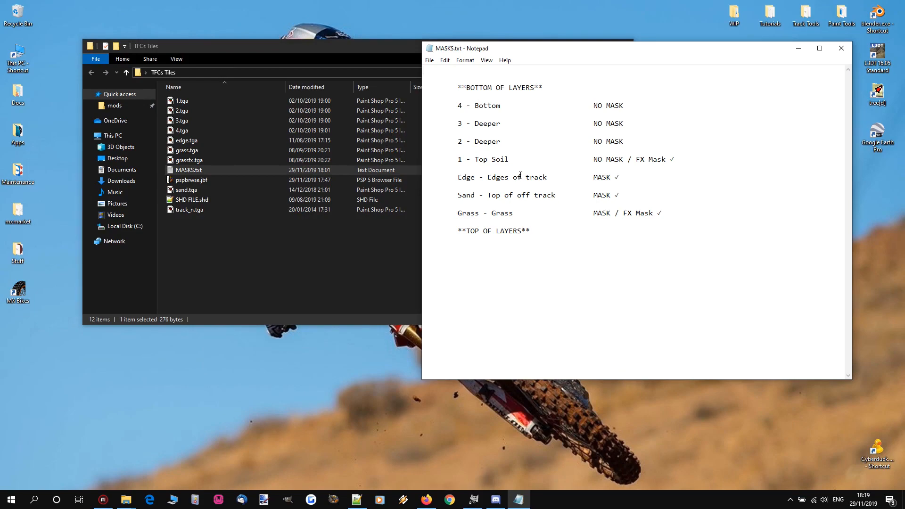
{"action": "left_click_drag", "start_coordinate": [460, 105], "coordinate": [527, 160]}
{"action": "left_click", "coordinate": [611, 166]}
{"action": "left_click_drag", "start_coordinate": [458, 179], "coordinate": [543, 181]}
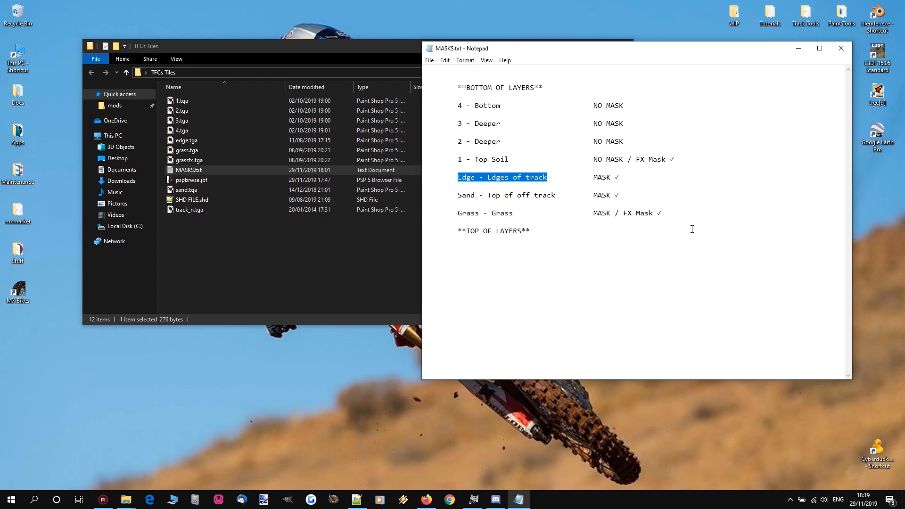
{"action": "left_click", "coordinate": [456, 195]}
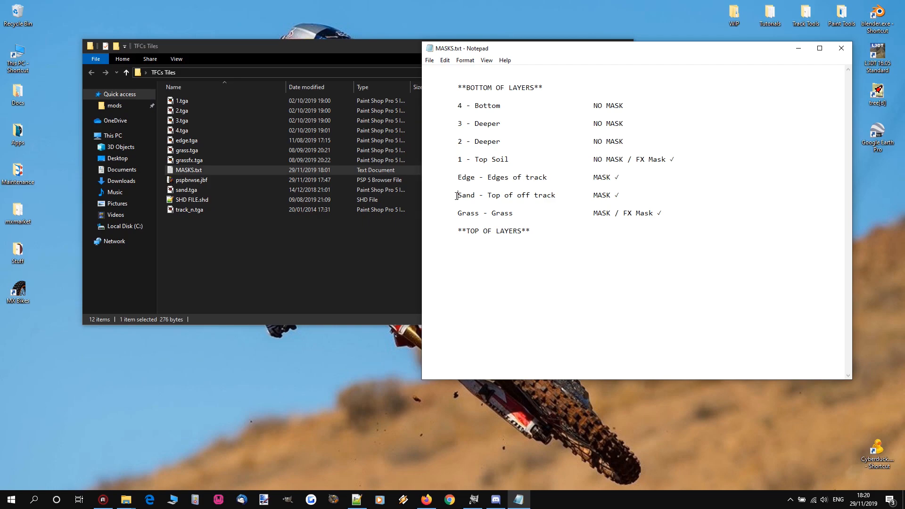
{"action": "left_click_drag", "start_coordinate": [467, 195], "coordinate": [545, 195]}
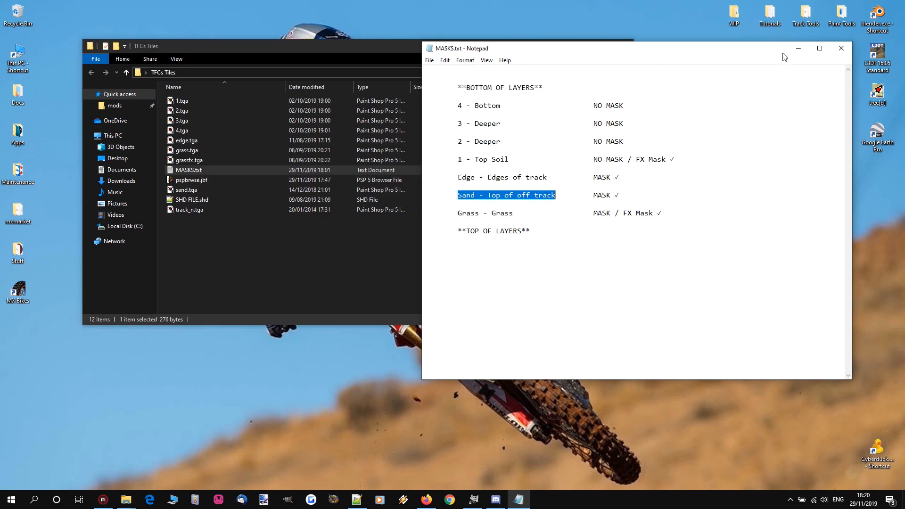
Step: Review the Grass line in MASKS.txt, minimize the notes, and switch to layout.xcf in GIMP
{"action": "left_click_drag", "start_coordinate": [450, 213], "coordinate": [526, 213]}
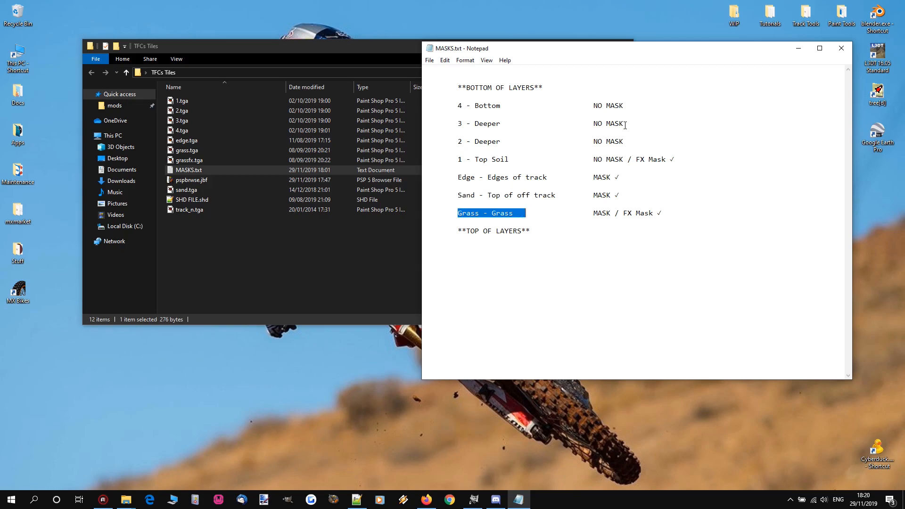
{"action": "left_click", "coordinate": [799, 49]}
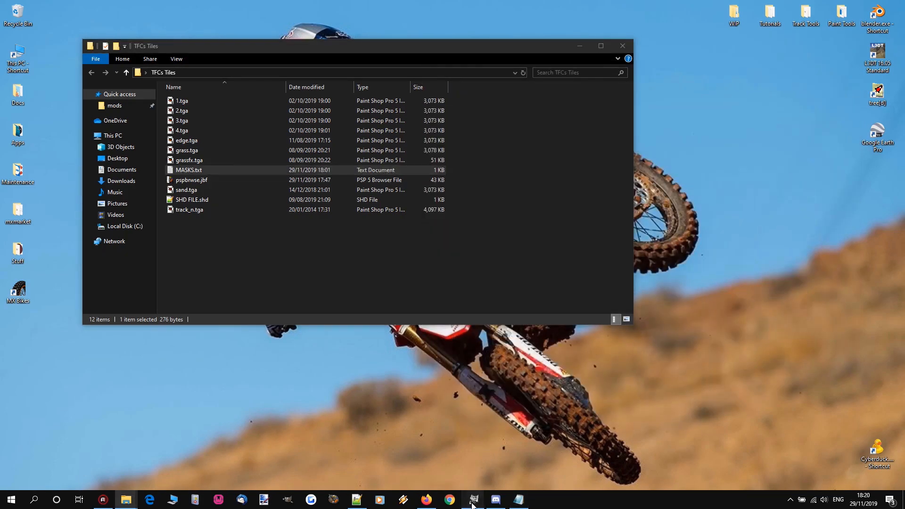
{"action": "left_click", "coordinate": [473, 503]}
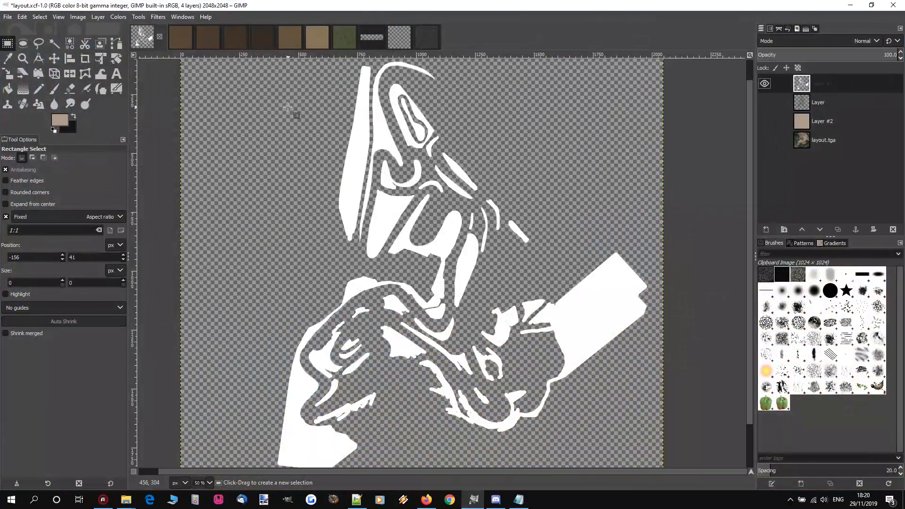
Step: Show only the brown track layer and fuzzy-select the transparent areas around and inside the track
{"action": "left_click", "coordinate": [765, 103]}
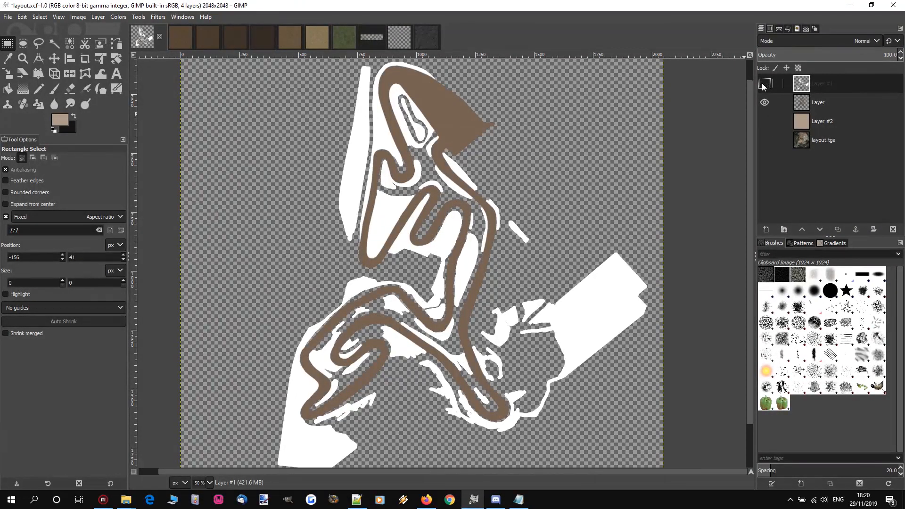
{"action": "left_click", "coordinate": [765, 85]}
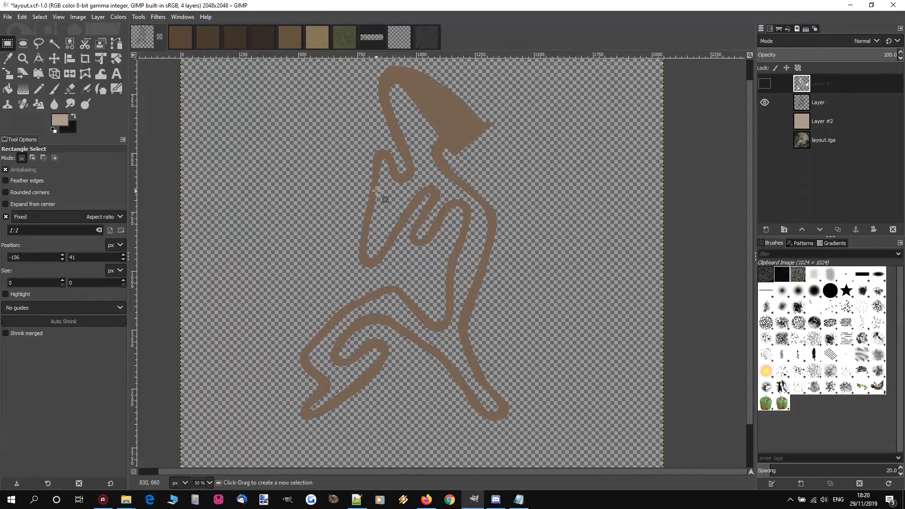
{"action": "left_click", "coordinate": [51, 46]}
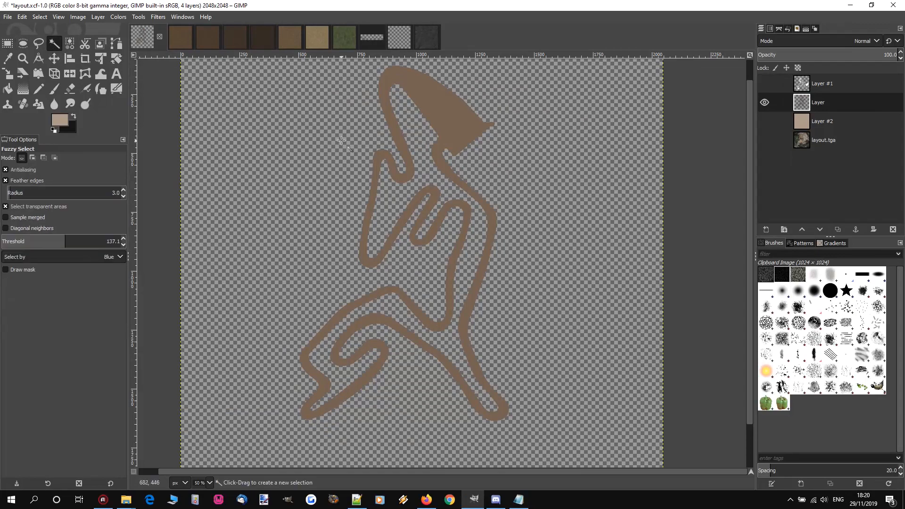
{"action": "left_click", "coordinate": [394, 201]}
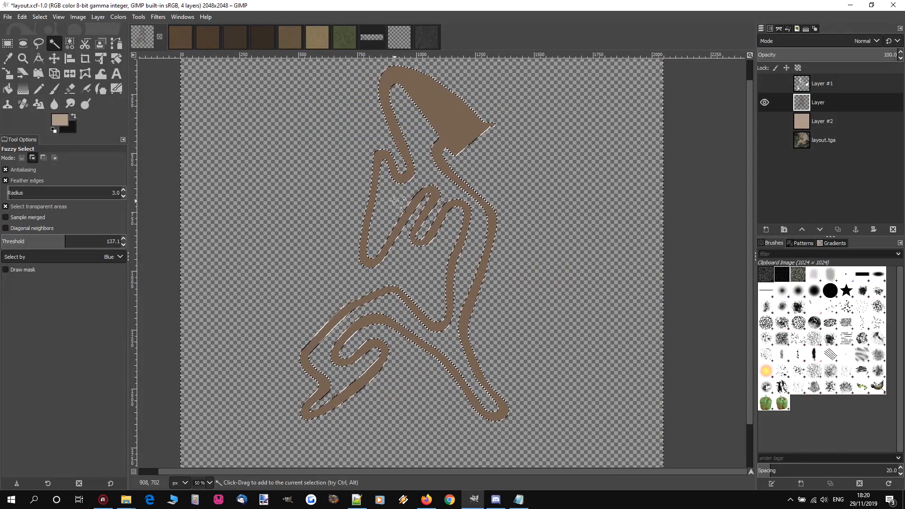
Step: Hide the brown track layer and add a new transparent 2048 x 2048 px layer above it
{"action": "left_click", "coordinate": [765, 103]}
{"action": "left_click", "coordinate": [767, 230]}
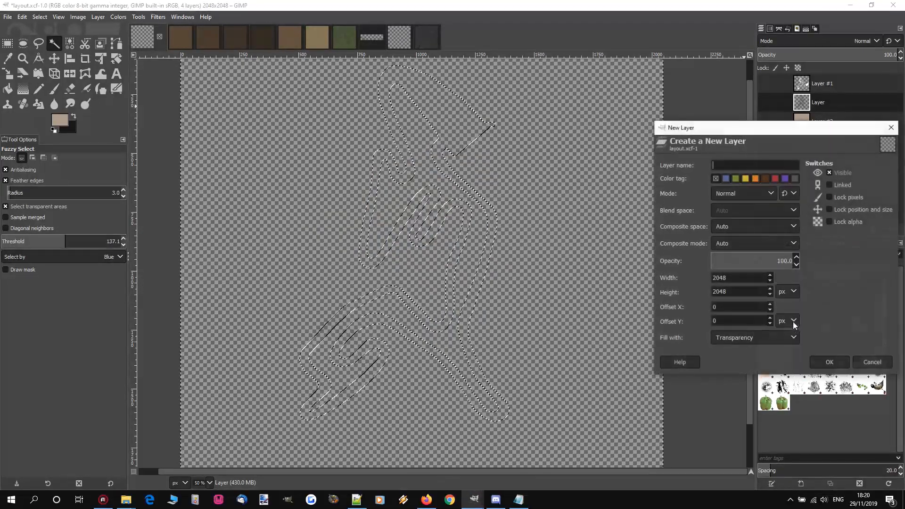
{"action": "left_click", "coordinate": [813, 366]}
Step: Fill the selected off-track area with white (ffffff) using a foreground color bucket fill, and clear the selection
{"action": "left_click", "coordinate": [7, 89]}
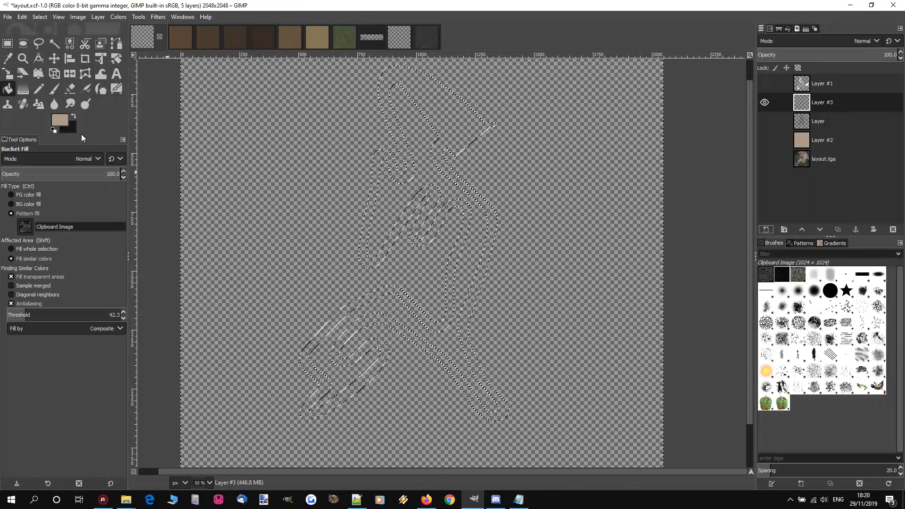
{"action": "left_click", "coordinate": [60, 120]}
{"action": "left_click_drag", "start_coordinate": [29, 367], "coordinate": [12, 347]}
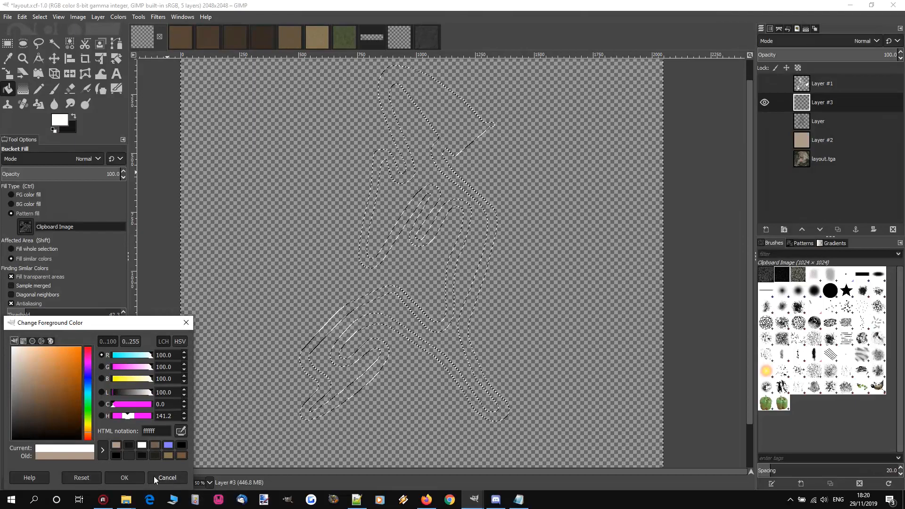
{"action": "left_click", "coordinate": [125, 478]}
{"action": "left_click", "coordinate": [26, 227]}
{"action": "left_click", "coordinate": [11, 195]}
{"action": "left_click", "coordinate": [12, 195]}
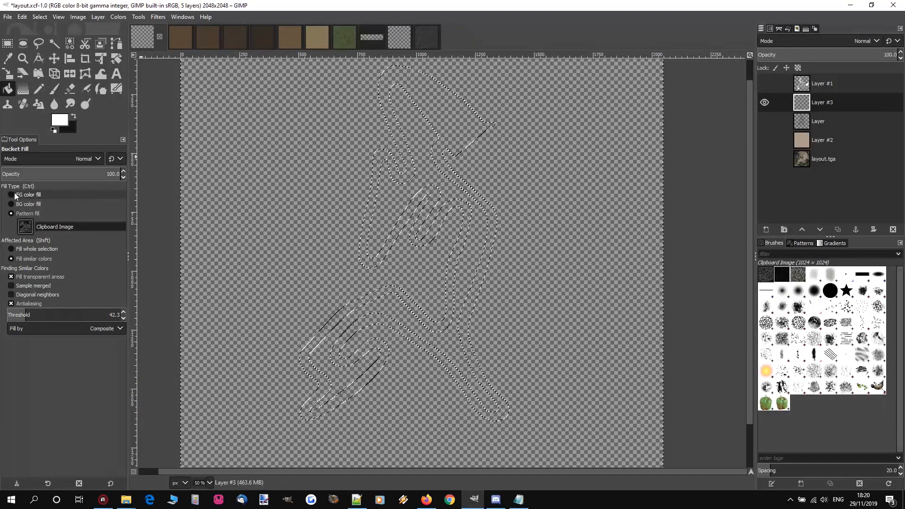
{"action": "left_click", "coordinate": [284, 153]}
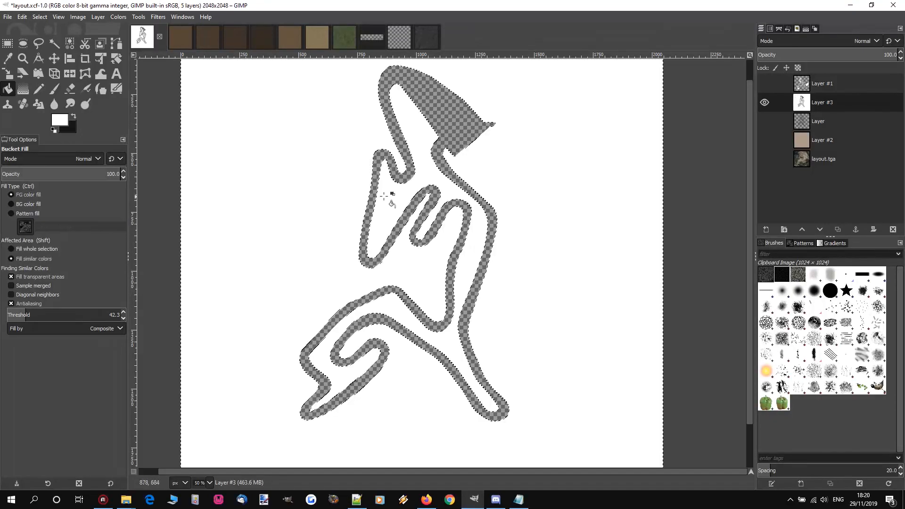
{"action": "key", "text": "ctrl+shift+a"}
{"action": "key", "text": "r"}
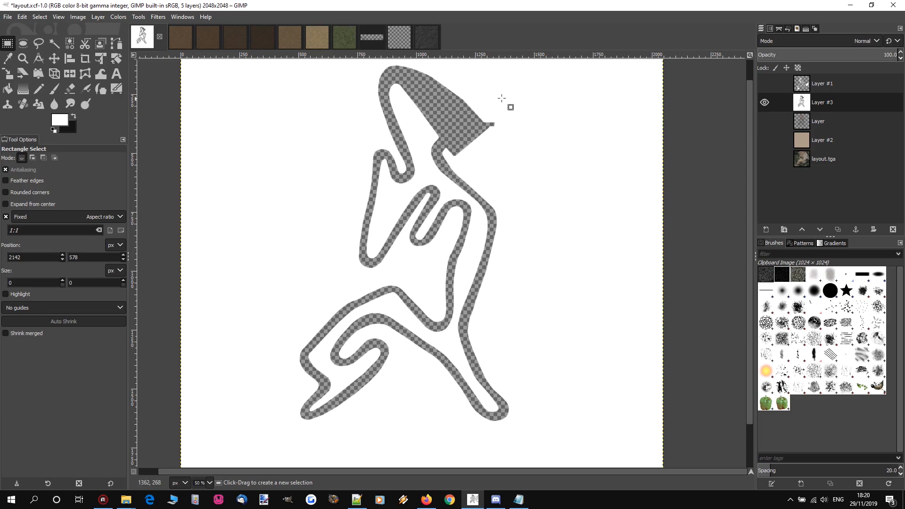
Step: Add a transparent 2048 x 2048 px layer beneath the white mask and fill it with the black background color
{"action": "key", "text": "2"}
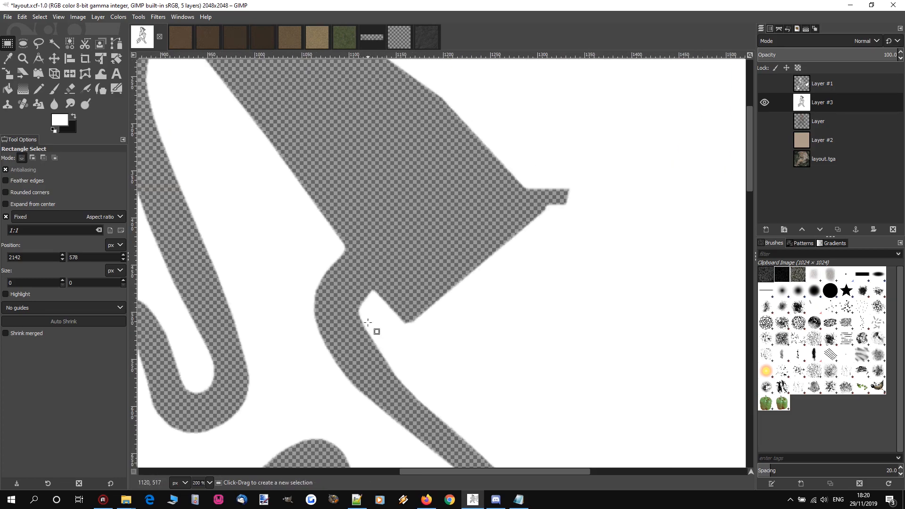
{"action": "left_click", "coordinate": [818, 122]}
{"action": "left_click", "coordinate": [766, 230]}
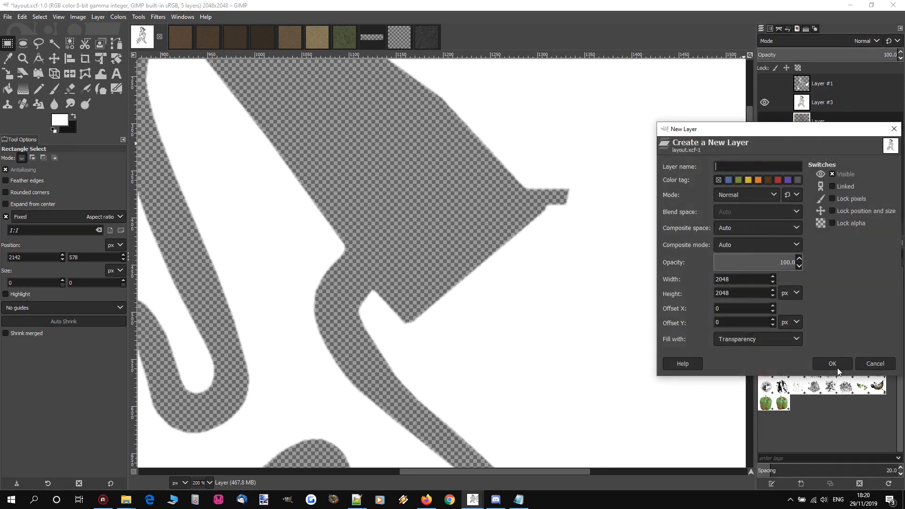
{"action": "left_click", "coordinate": [830, 364]}
{"action": "left_click", "coordinate": [8, 89]}
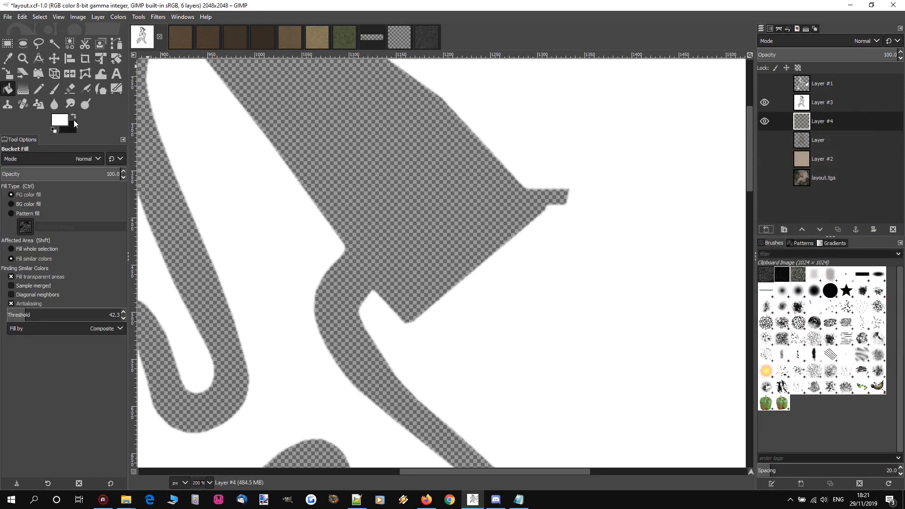
{"action": "left_click", "coordinate": [73, 116]}
{"action": "left_click", "coordinate": [227, 135]}
Step: Merge the white mask layer down onto the black layer and check the combined mask
{"action": "right_click", "coordinate": [821, 121]}
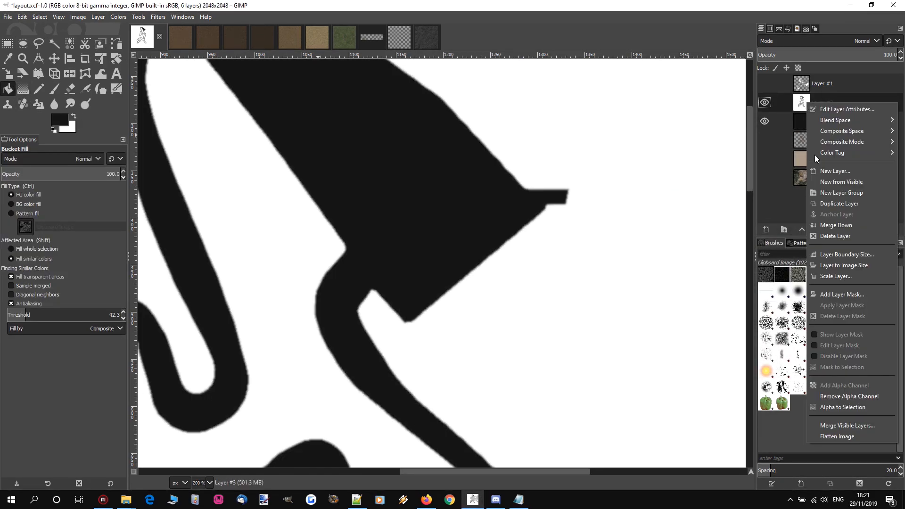
{"action": "left_click", "coordinate": [826, 233]}
{"action": "scroll", "coordinate": [406, 172], "scroll_direction": "down", "scroll_amount": 4}
{"action": "scroll", "coordinate": [393, 168], "scroll_direction": "up", "scroll_amount": 4}
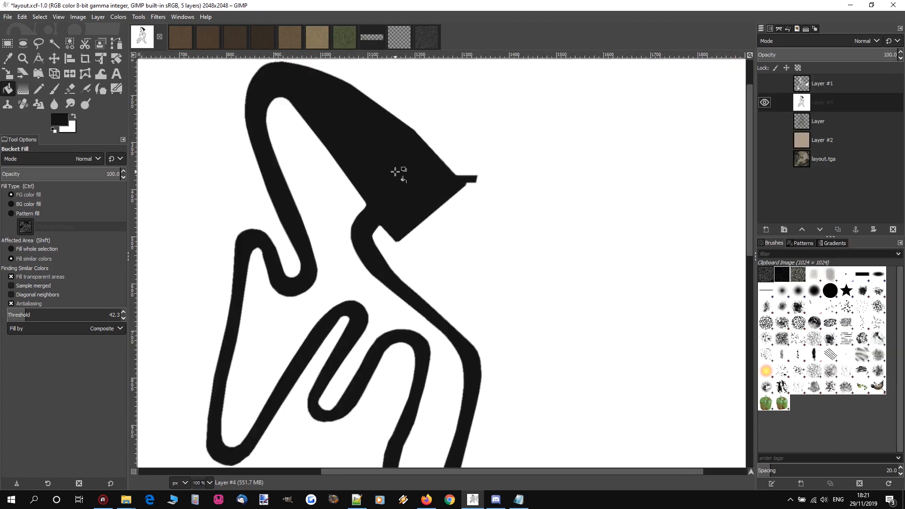
{"action": "left_click", "coordinate": [765, 102]}
{"action": "left_click", "coordinate": [765, 103]}
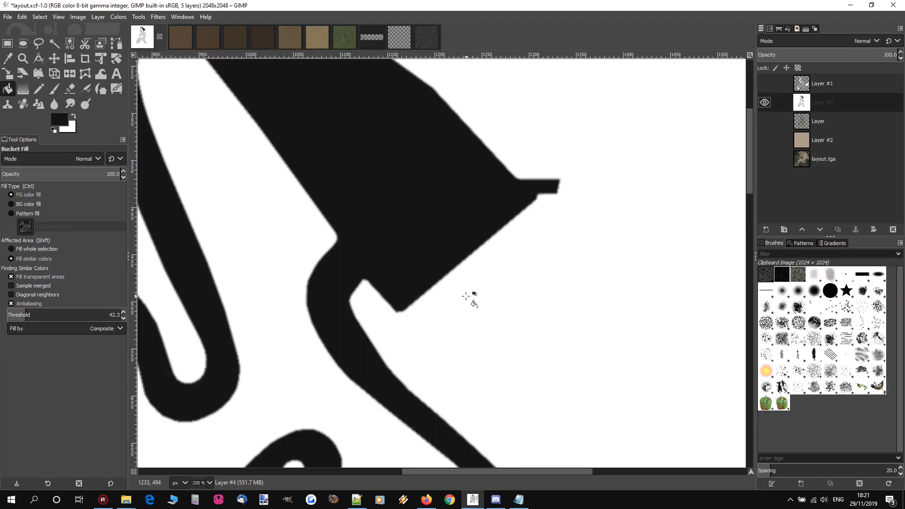
Step: Apply the Erode filter three times to the merged mask to widen the black track
{"action": "left_click", "coordinate": [158, 17]}
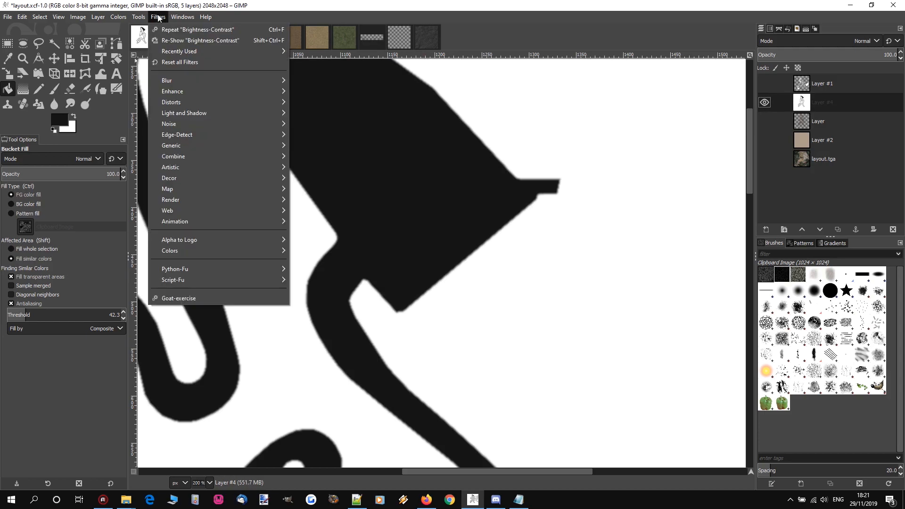
{"action": "mouse_move", "coordinate": [188, 145]}
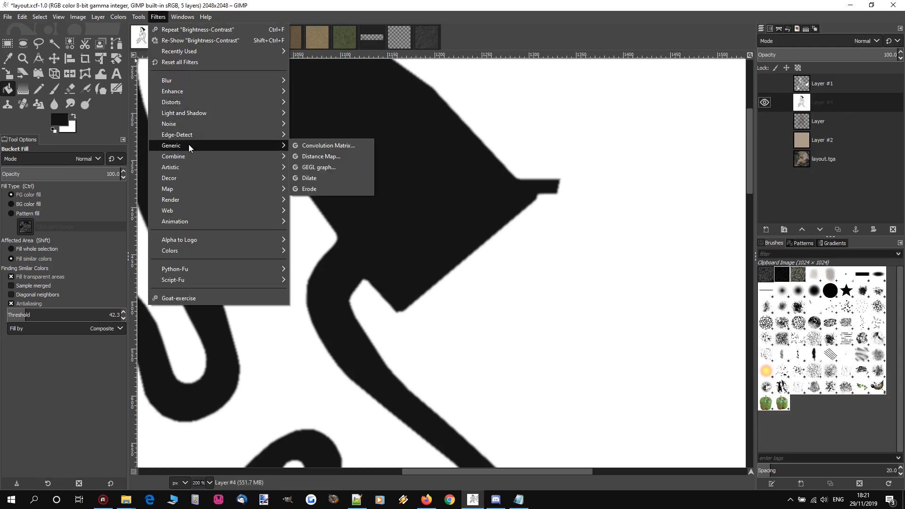
{"action": "left_click", "coordinate": [309, 190]}
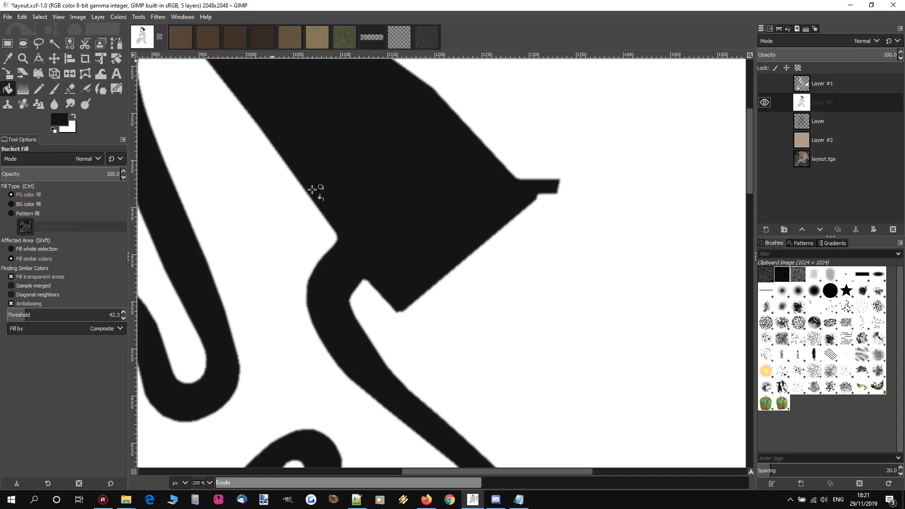
{"action": "left_click", "coordinate": [159, 17]}
{"action": "left_click", "coordinate": [183, 30]}
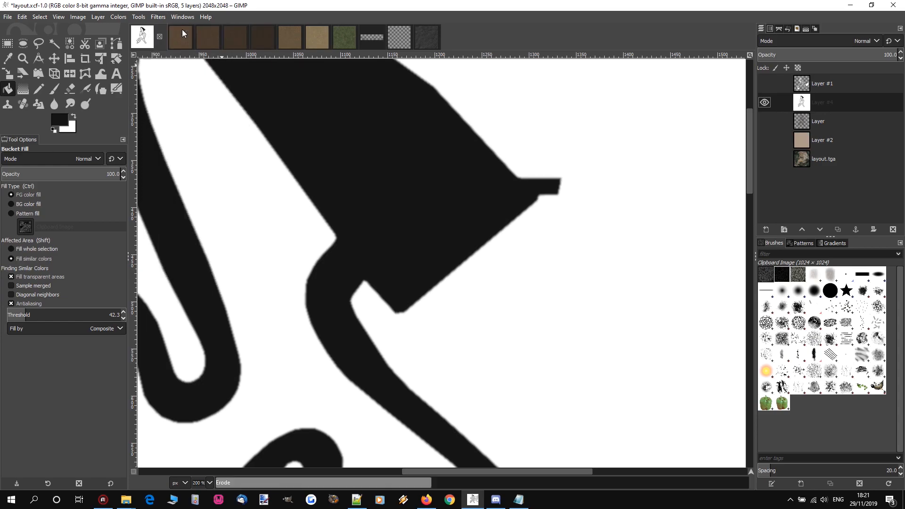
{"action": "left_click", "coordinate": [158, 17]}
{"action": "left_click", "coordinate": [183, 30]}
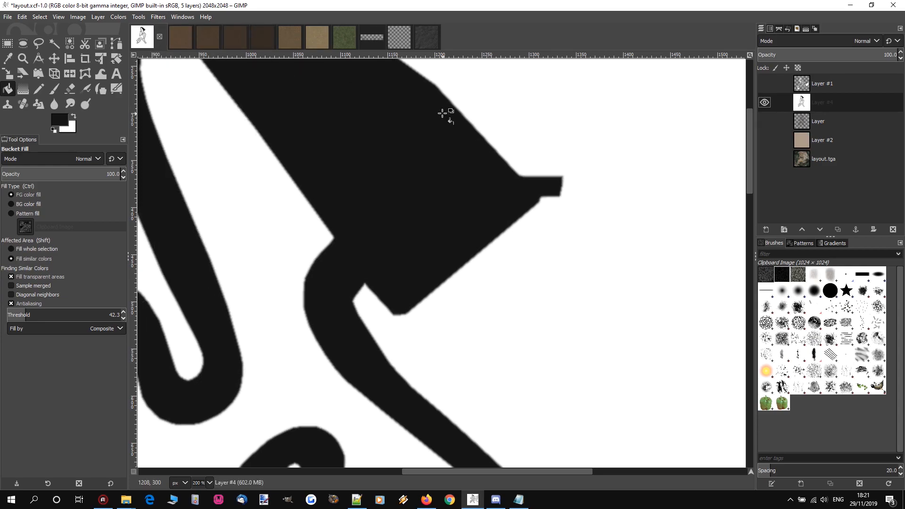
Step: Apply a Gaussian Blur of 2.00 in Size X and Size Y to the merged track mask
{"action": "left_click", "coordinate": [159, 17]}
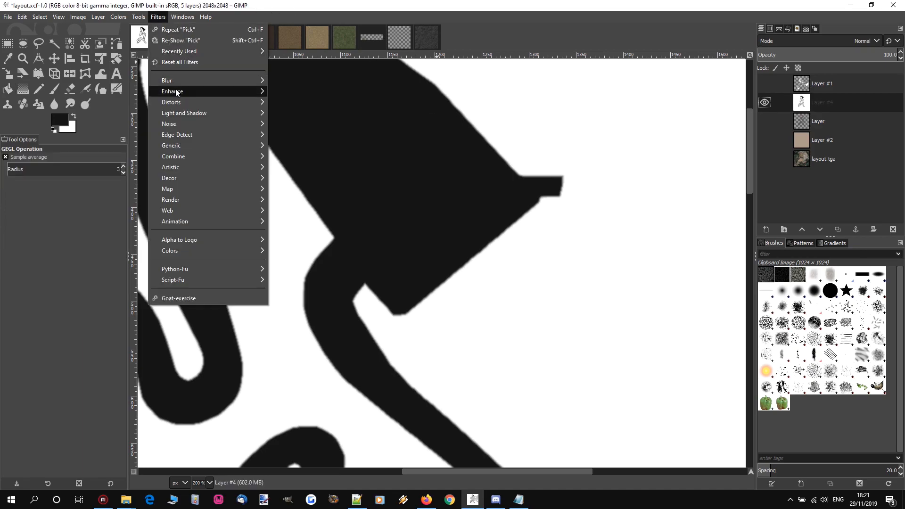
{"action": "mouse_move", "coordinate": [227, 81]}
{"action": "left_click", "coordinate": [300, 84]}
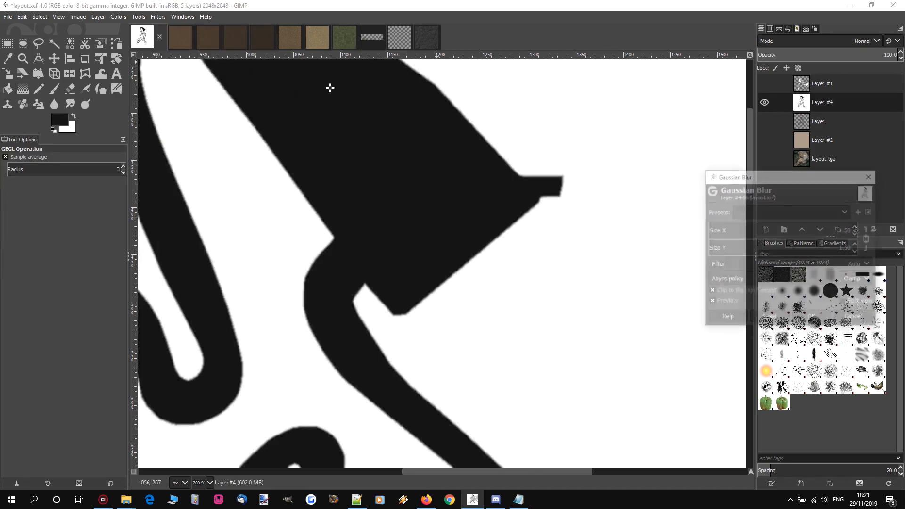
{"action": "scroll", "coordinate": [756, 232], "scroll_direction": "up", "scroll_amount": 1}
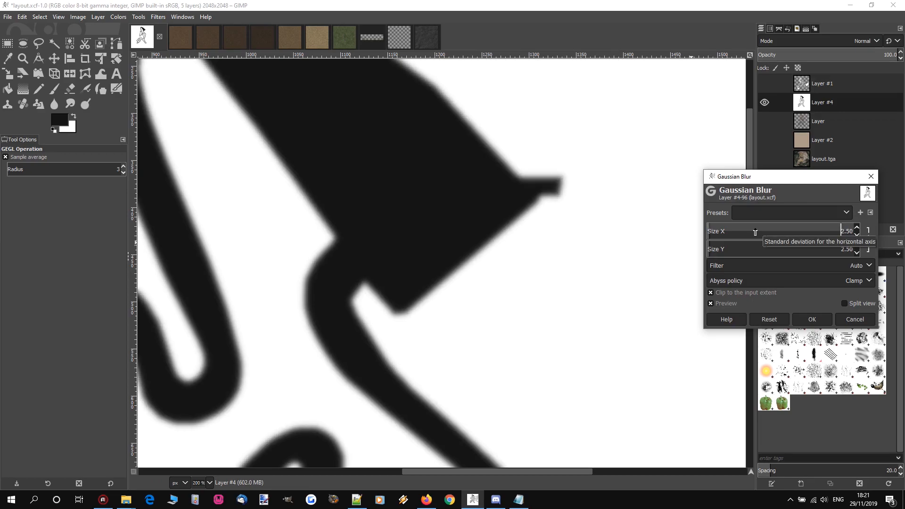
{"action": "scroll", "coordinate": [756, 233], "scroll_direction": "down", "scroll_amount": 1}
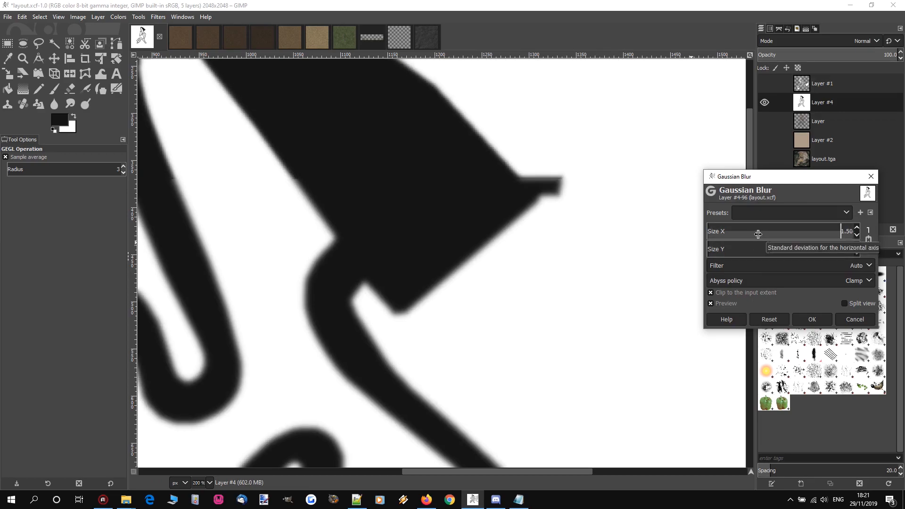
{"action": "left_click", "coordinate": [839, 232]}
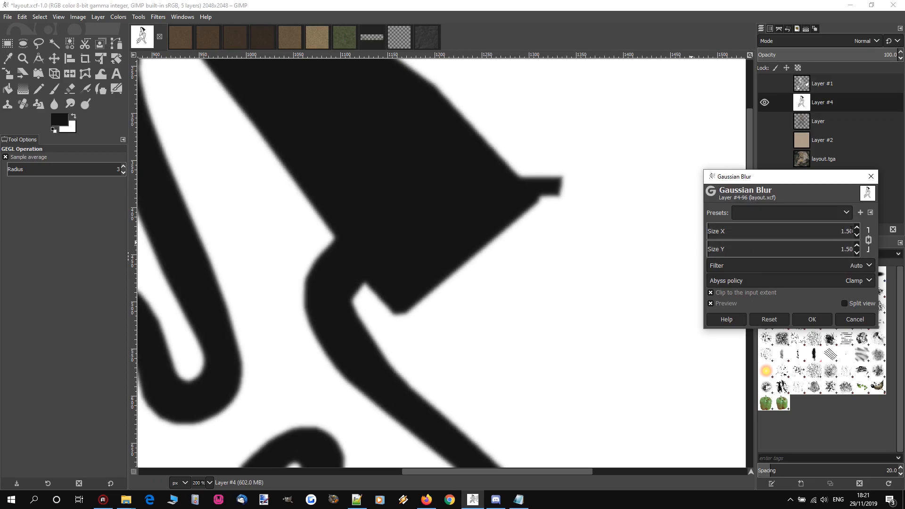
{"action": "left_click", "coordinate": [857, 228]}
{"action": "left_click", "coordinate": [841, 231]}
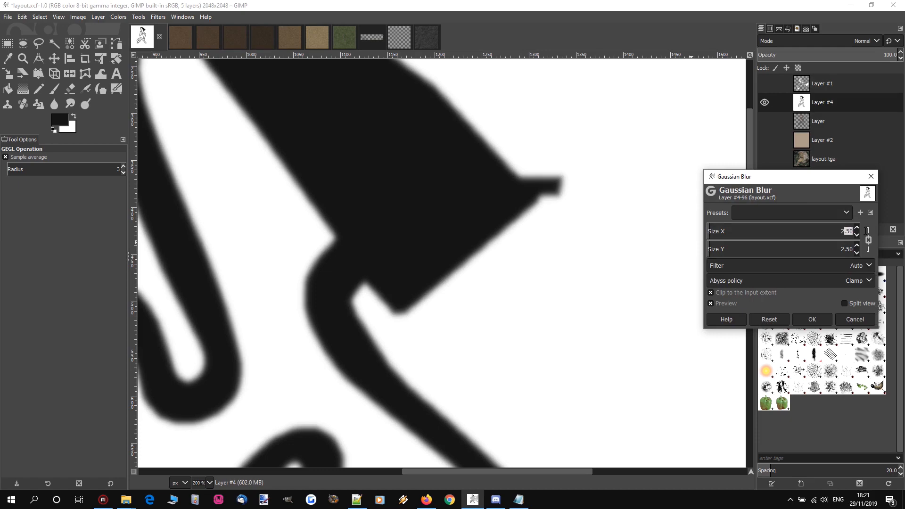
{"action": "key", "text": "Return"}
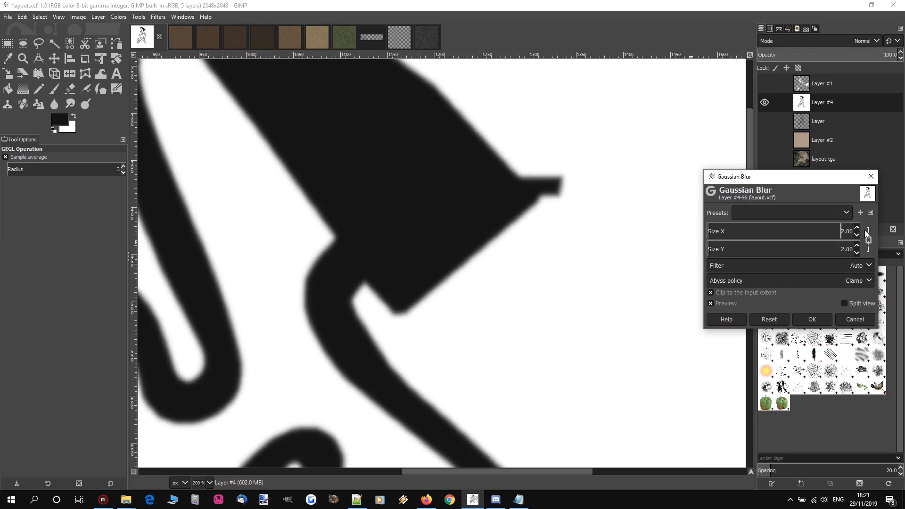
{"action": "left_click", "coordinate": [825, 320]}
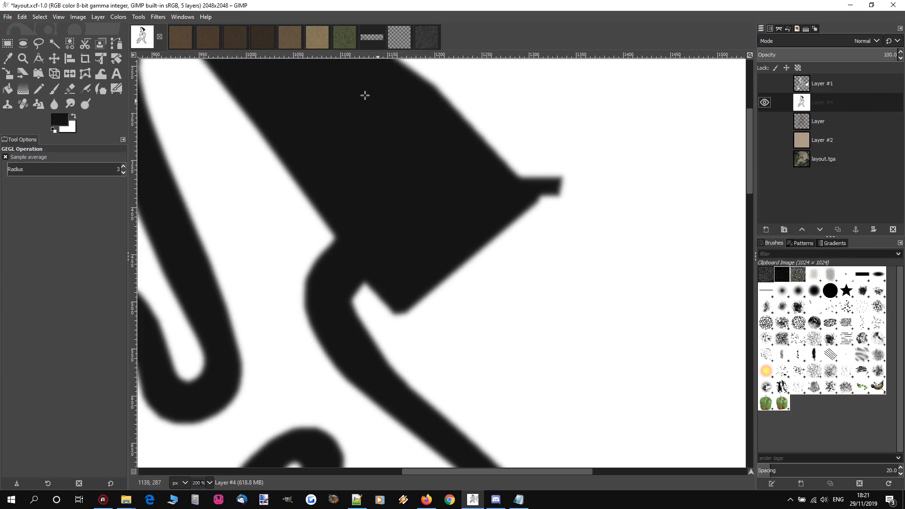
Step: Apply the Pick noise filter to the blurred track mask with 50% randomization and a repeat of 10
{"action": "left_click", "coordinate": [158, 18]}
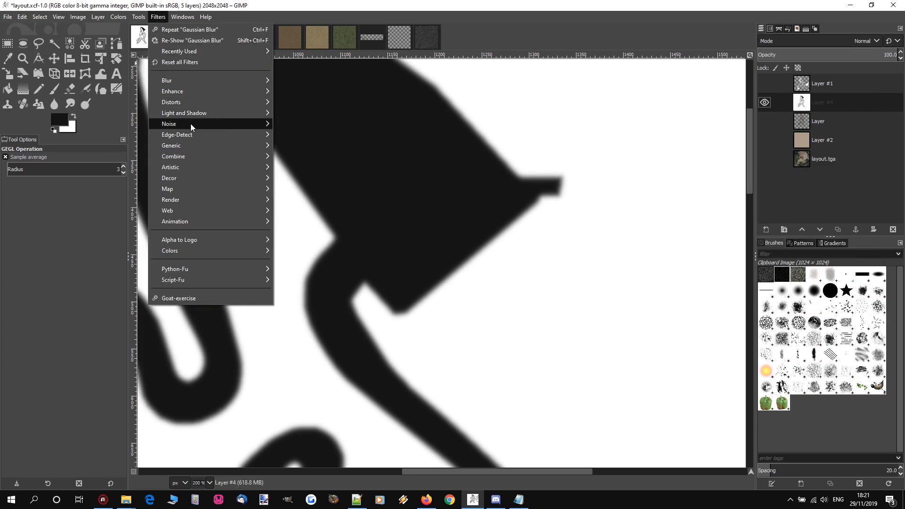
{"action": "mouse_move", "coordinate": [196, 124]}
{"action": "left_click", "coordinate": [293, 156]}
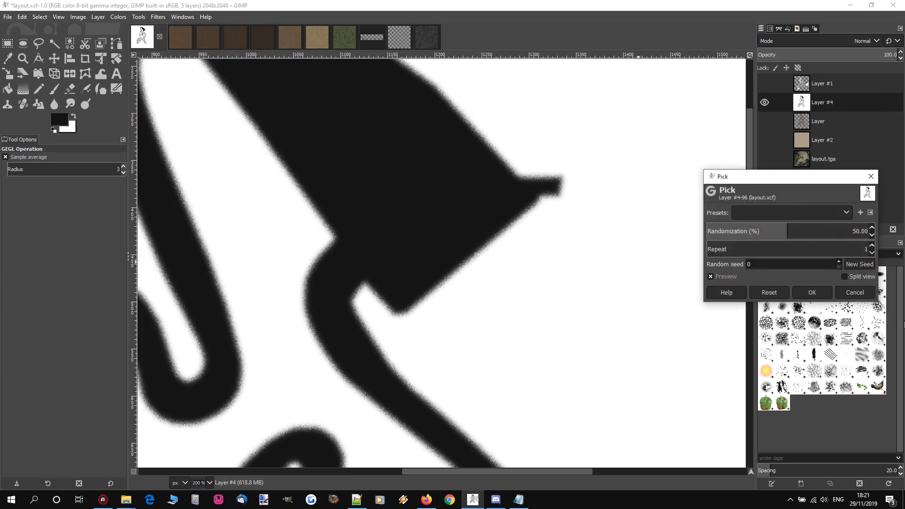
{"action": "left_click", "coordinate": [732, 246]}
{"action": "left_click", "coordinate": [721, 248]}
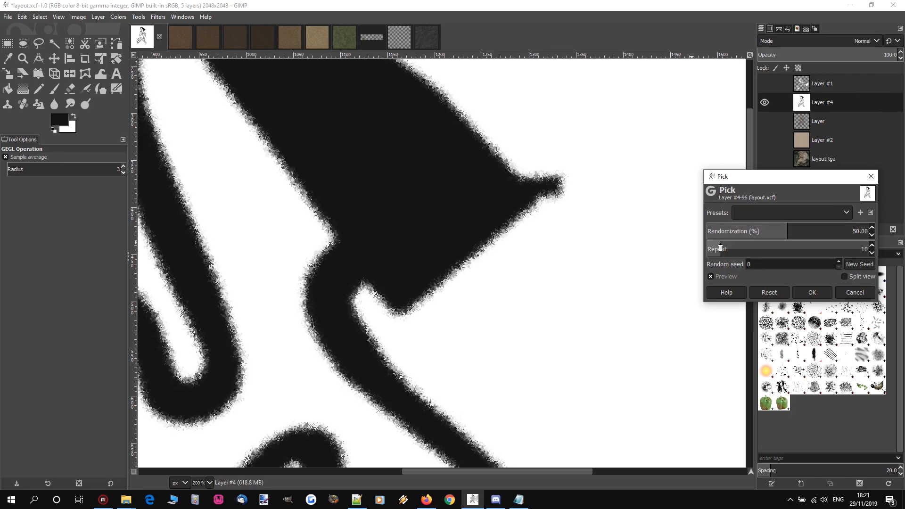
{"action": "left_click", "coordinate": [818, 292]}
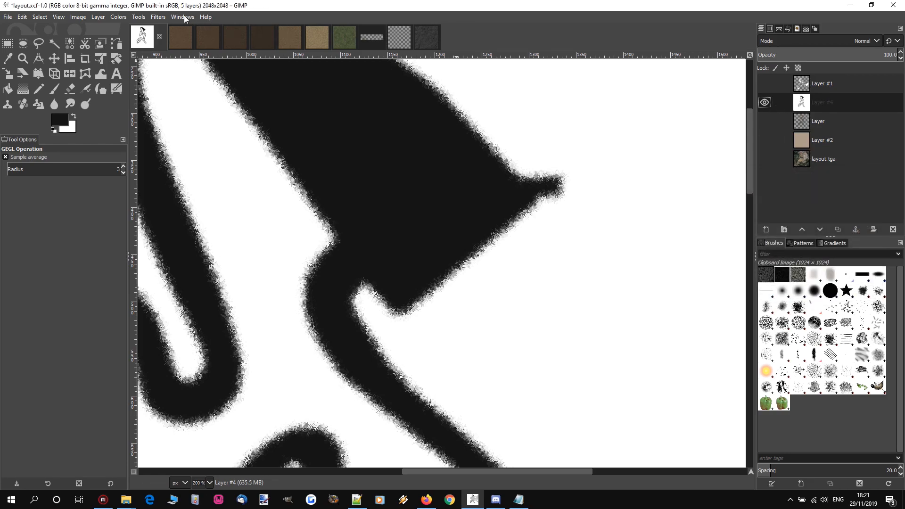
Step: Convert the mask's black areas to transparency using Color to Alpha with the color 000000
{"action": "left_click", "coordinate": [117, 17]}
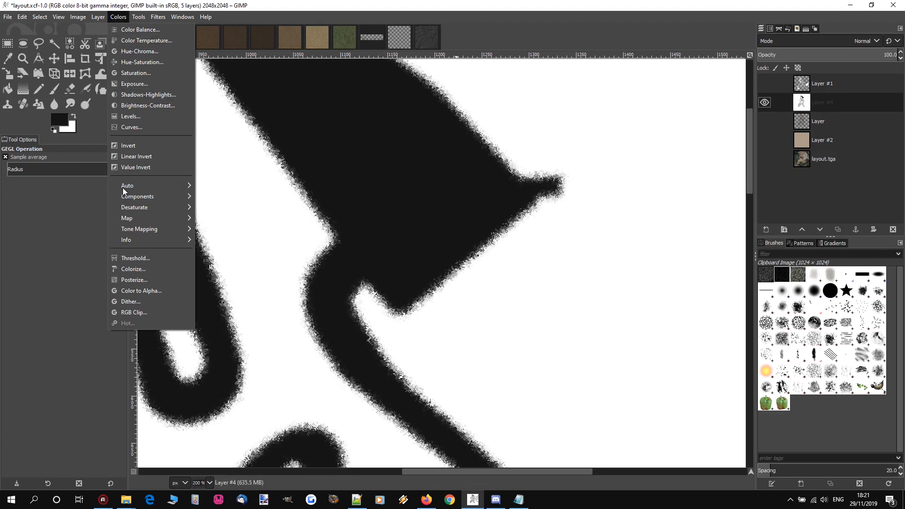
{"action": "left_click", "coordinate": [138, 291]}
{"action": "left_click", "coordinate": [807, 230]}
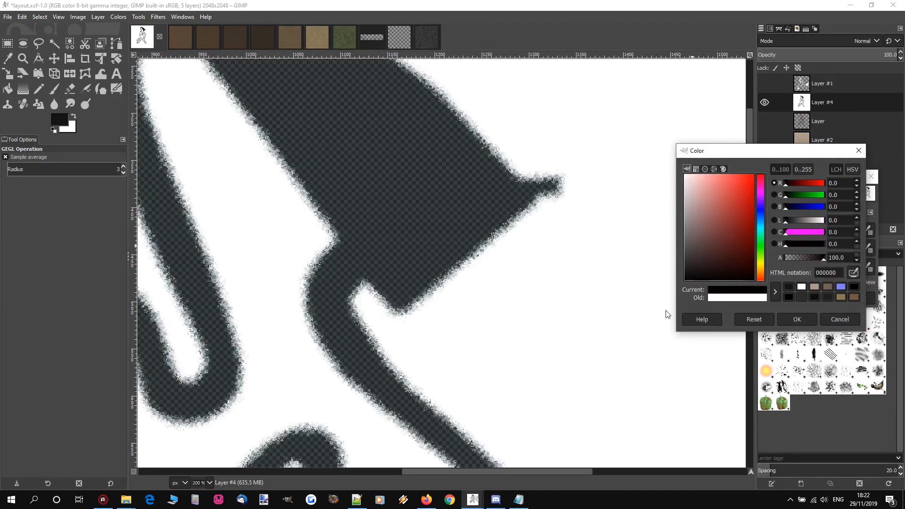
{"action": "left_click", "coordinate": [807, 324]}
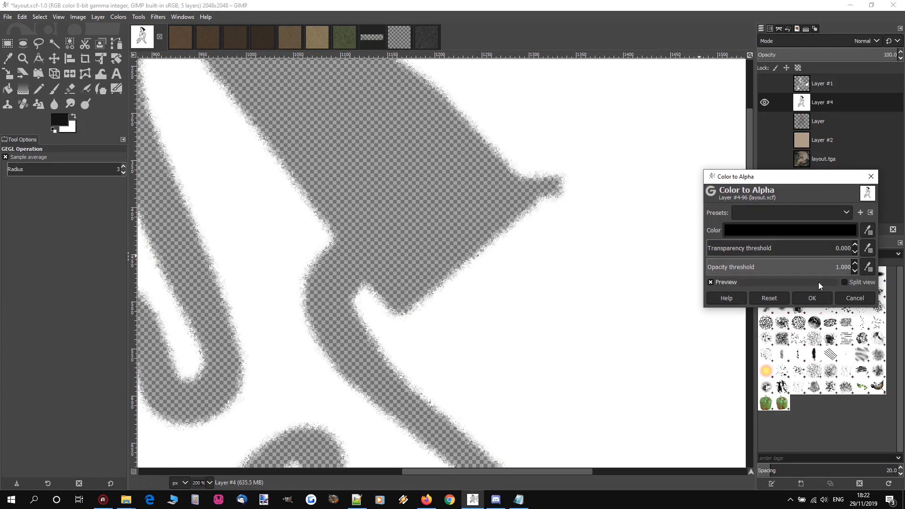
{"action": "left_click", "coordinate": [810, 298]}
Step: Check the roughened track edges and export the mask as sand_mask.tga to Maggiora's maps folder, with RLE compression and a bottom-left origin
{"action": "key", "text": "shift+ctrl+j"}
{"action": "scroll", "coordinate": [464, 254], "scroll_direction": "up", "scroll_amount": 3}
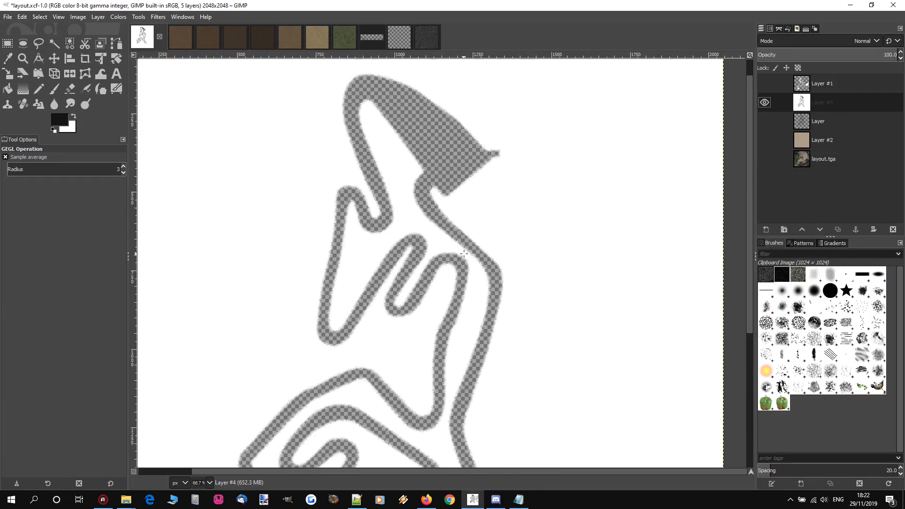
{"action": "scroll", "coordinate": [450, 205], "scroll_direction": "up", "scroll_amount": 3}
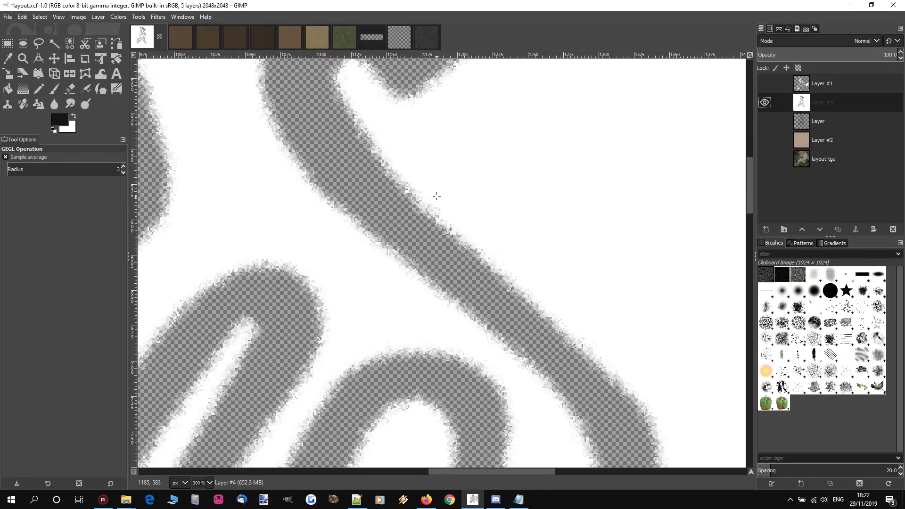
{"action": "scroll", "coordinate": [416, 198], "scroll_direction": "down", "scroll_amount": 7}
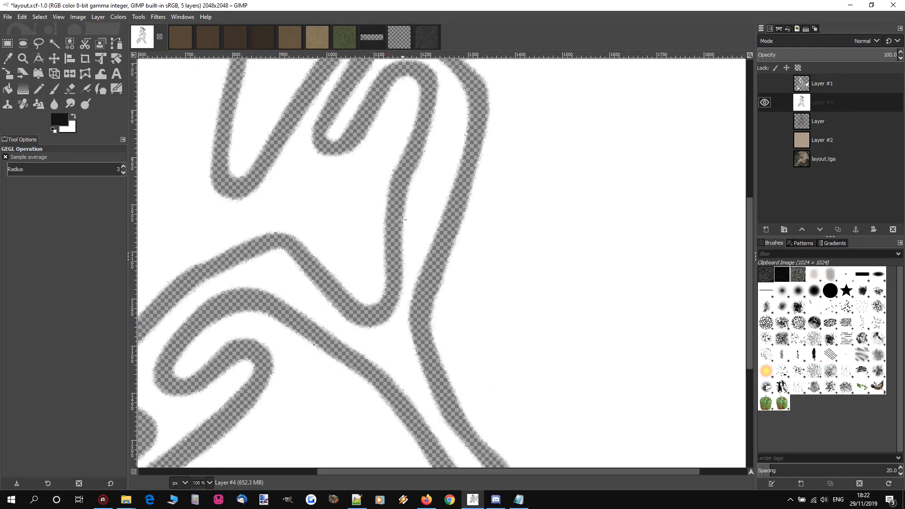
{"action": "scroll", "coordinate": [402, 219], "scroll_direction": "up", "scroll_amount": 5}
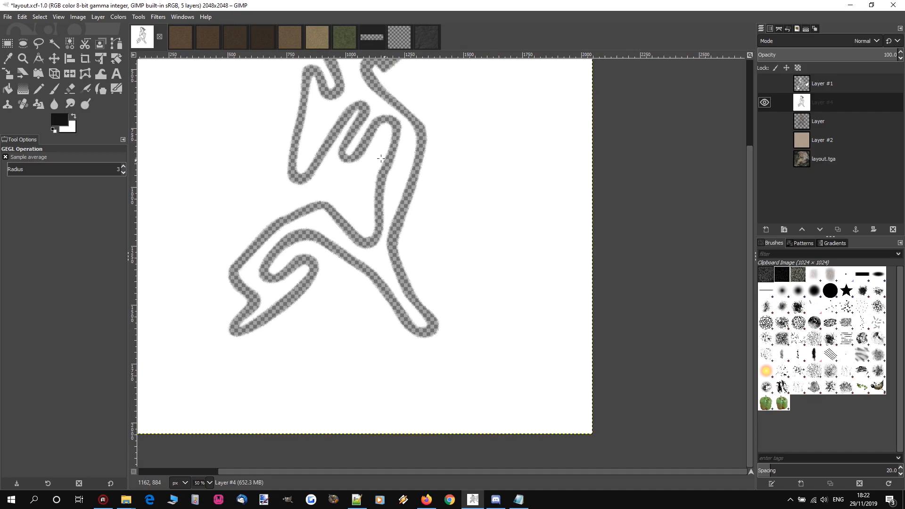
{"action": "scroll", "coordinate": [378, 194], "scroll_direction": "up", "scroll_amount": 5}
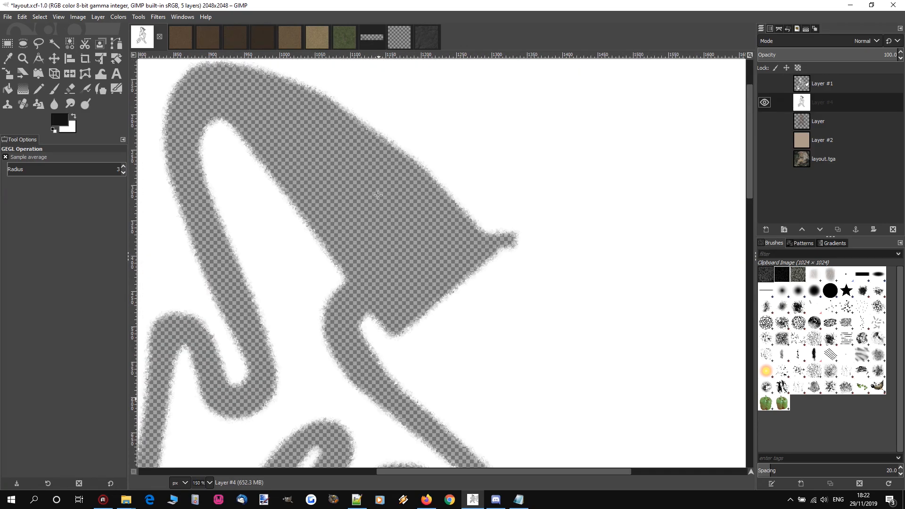
{"action": "left_click", "coordinate": [11, 19]}
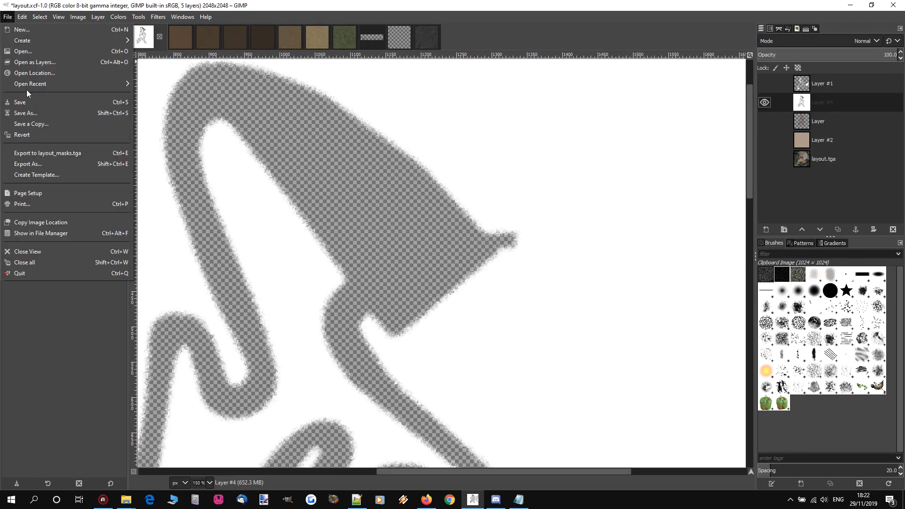
{"action": "left_click", "coordinate": [37, 163]}
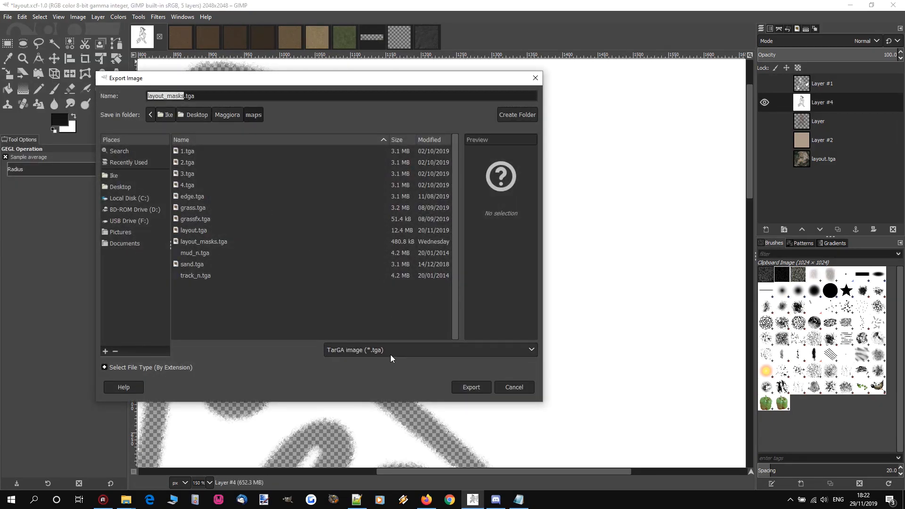
{"action": "left_click", "coordinate": [159, 95]}
{"action": "left_click_drag", "start_coordinate": [164, 96], "coordinate": [118, 96]}
{"action": "type", "text": "sand"}
{"action": "left_click", "coordinate": [471, 387]}
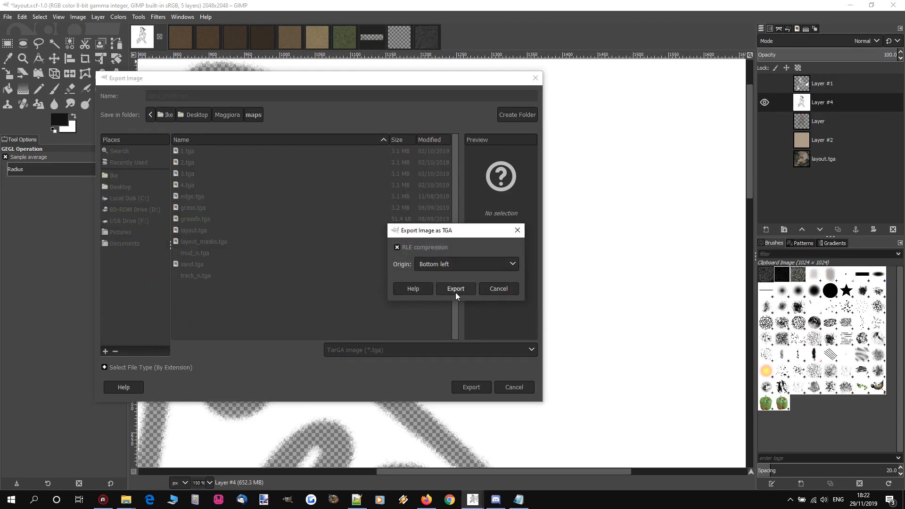
{"action": "left_click", "coordinate": [456, 289]}
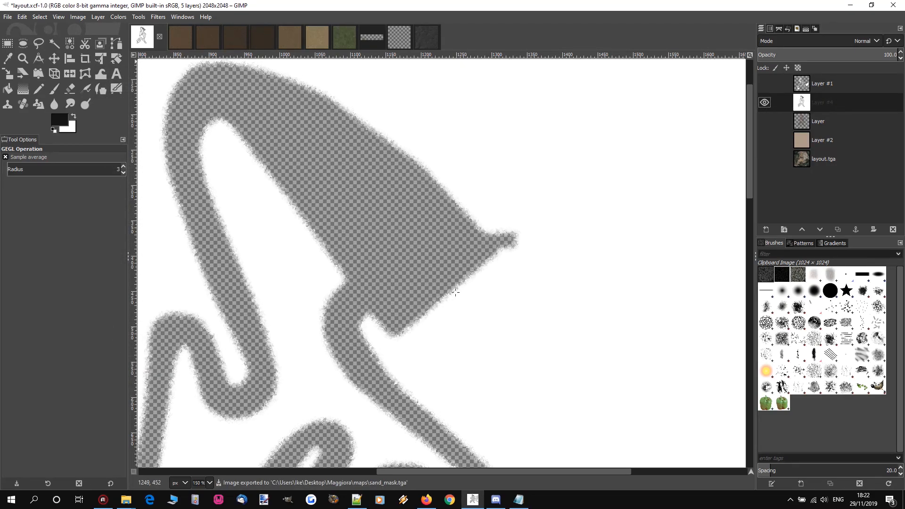
Step: Close the TFCs Tiles folder and locate the exported sand_mask.tga in Maggiora's maps folder
{"action": "left_click", "coordinate": [851, 6]}
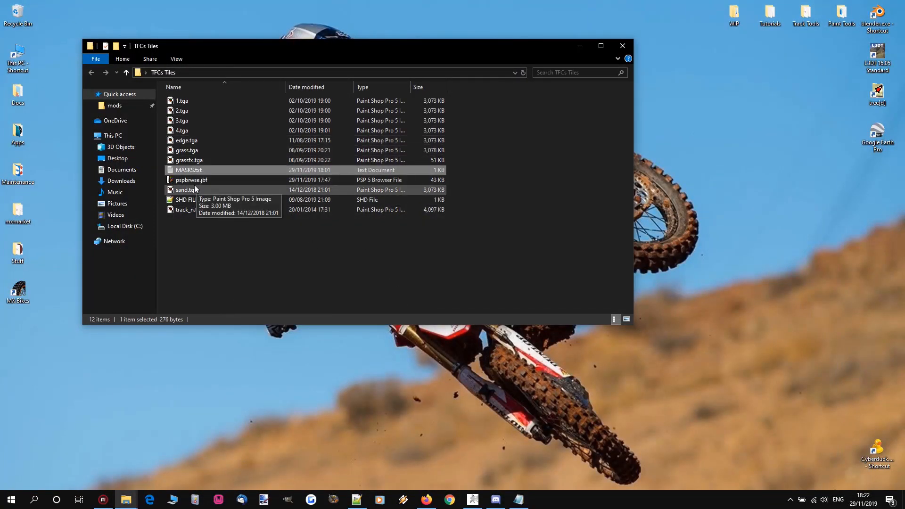
{"action": "left_click", "coordinate": [623, 46]}
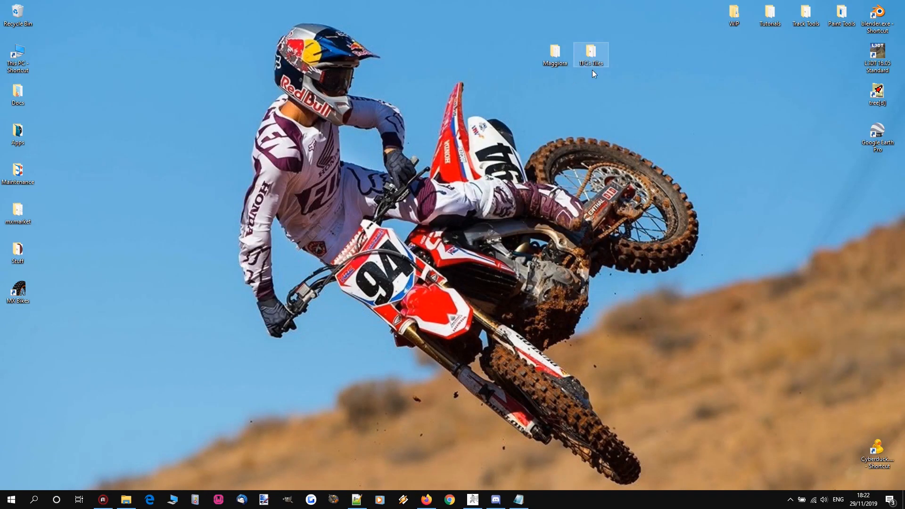
{"action": "double_click", "coordinate": [550, 51]}
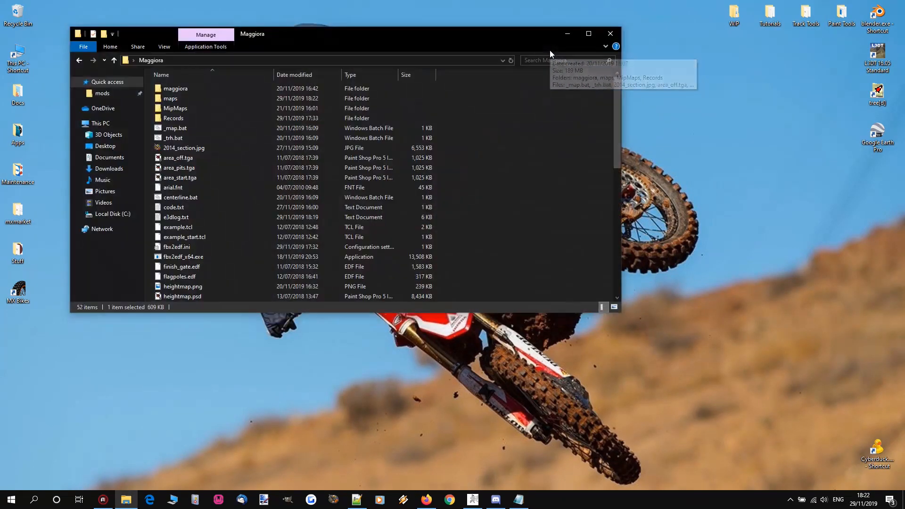
{"action": "double_click", "coordinate": [185, 98]}
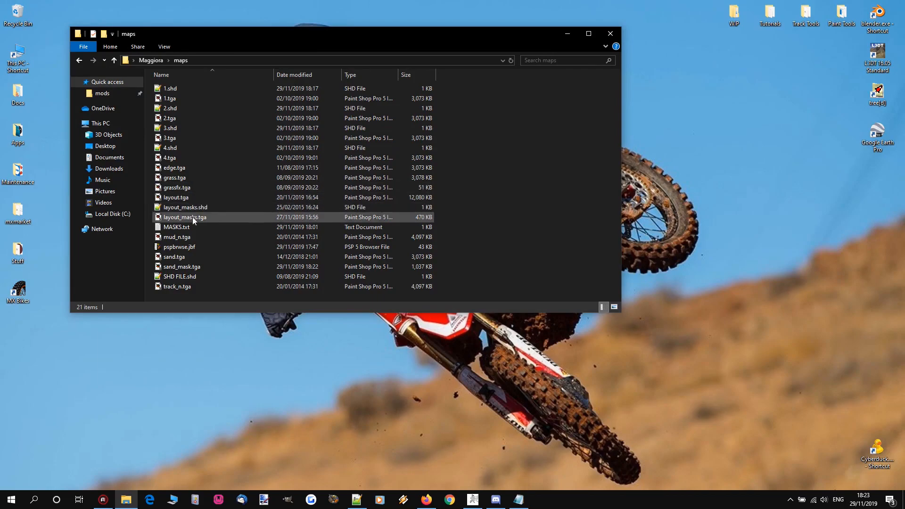
{"action": "left_click", "coordinate": [192, 267]}
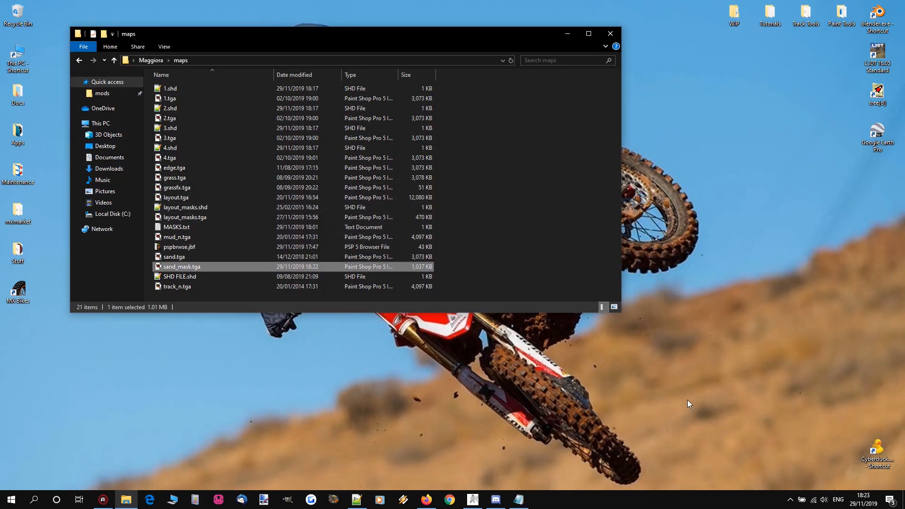
Step: Switch to Notepad++ and examine the layer4 sand block in the example HMF text, including its map, mask, repetitions and thickness entries
{"action": "left_click", "coordinate": [356, 500]}
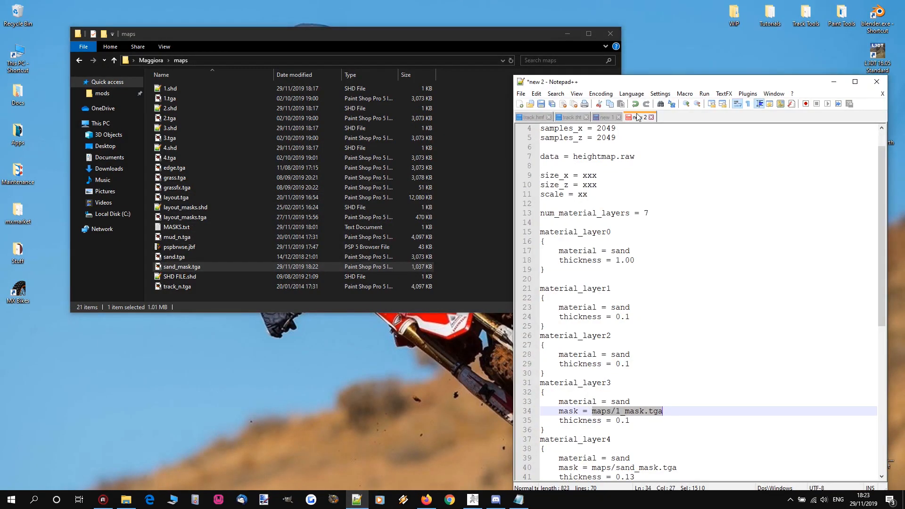
{"action": "left_click", "coordinate": [608, 117]}
{"action": "left_click_drag", "start_coordinate": [676, 84], "coordinate": [673, 29]}
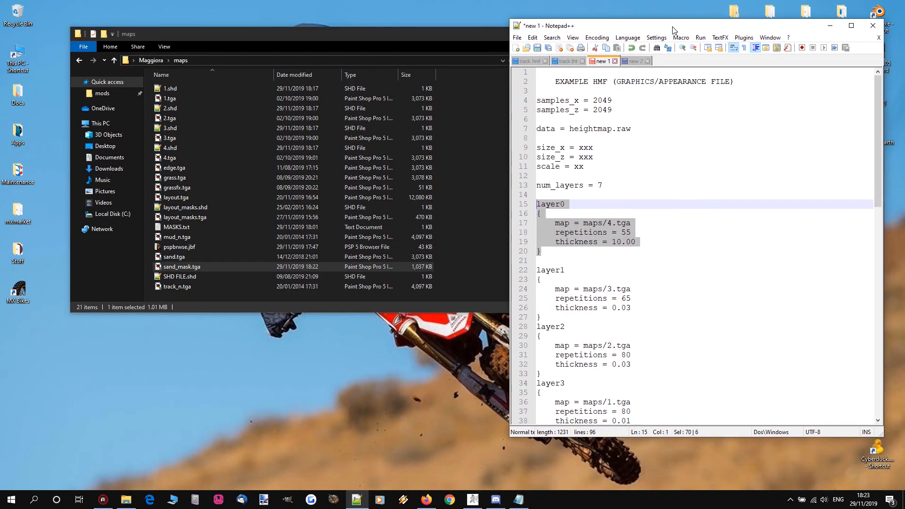
{"action": "left_click", "coordinate": [648, 233]}
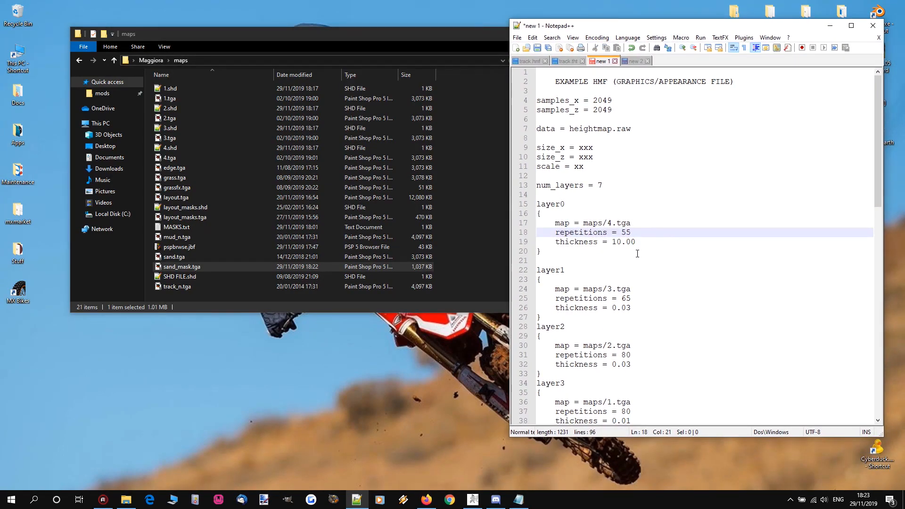
{"action": "scroll", "coordinate": [637, 254], "scroll_direction": "down", "scroll_amount": 11}
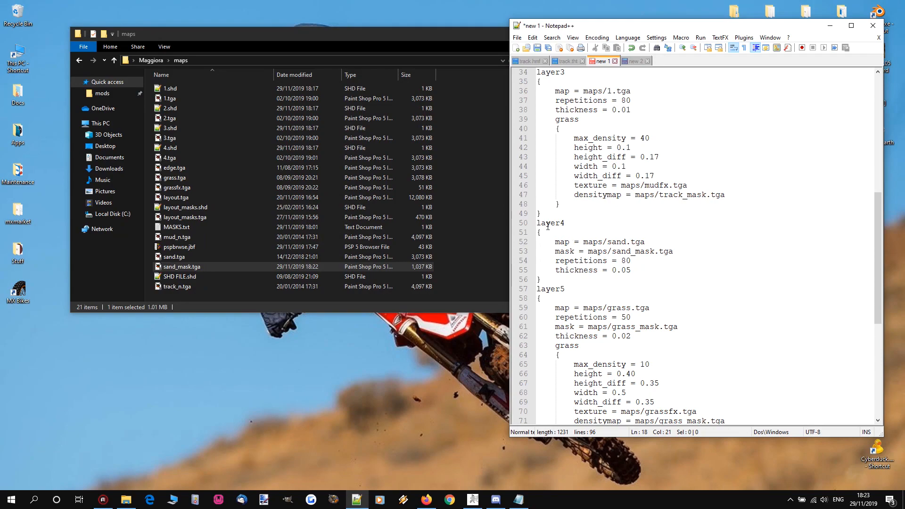
{"action": "left_click_drag", "start_coordinate": [537, 224], "coordinate": [634, 270]}
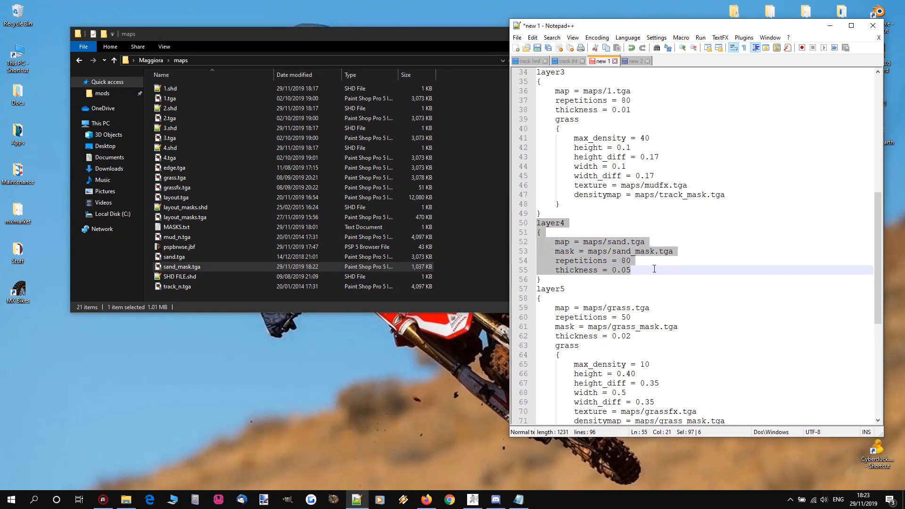
{"action": "left_click", "coordinate": [606, 280]}
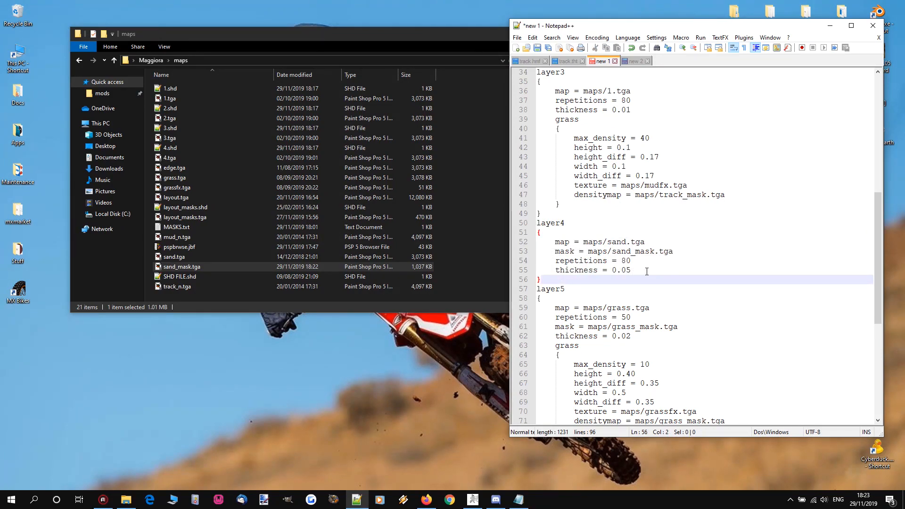
{"action": "left_click", "coordinate": [605, 241]}
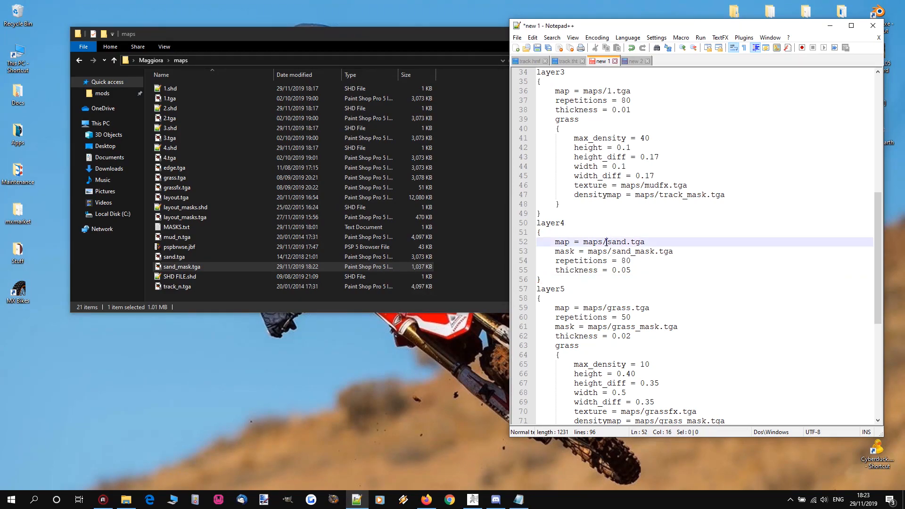
{"action": "left_click", "coordinate": [638, 271]}
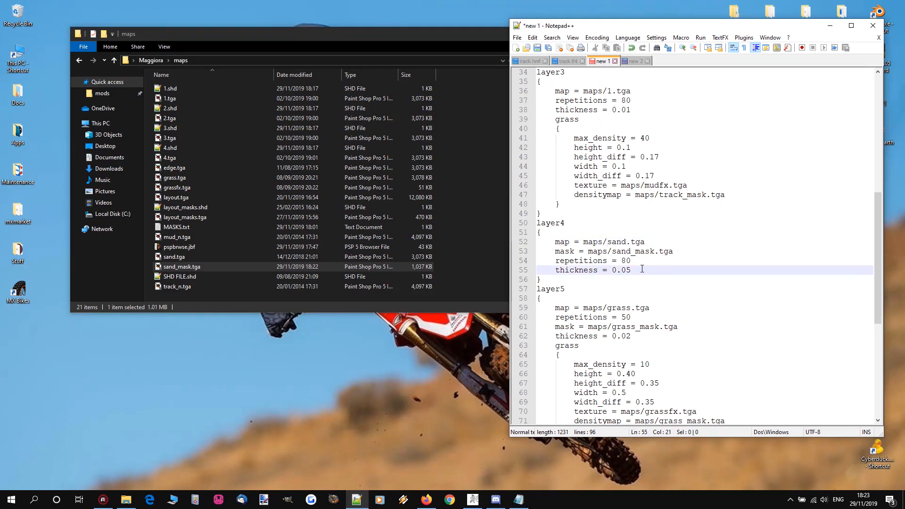
{"action": "left_click_drag", "start_coordinate": [644, 271], "coordinate": [535, 234]}
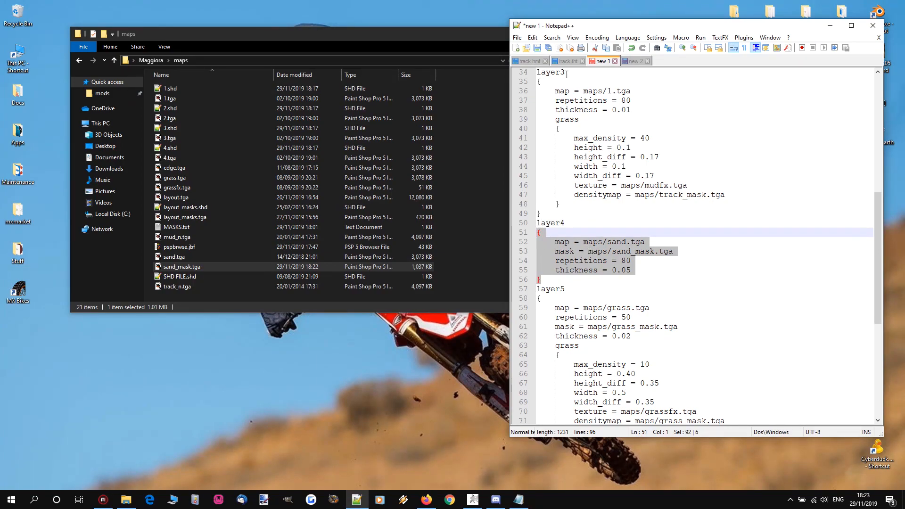
Step: Copy the layer4 sand block from the example HMF text and paste it below layer3 in track.hmf
{"action": "left_click", "coordinate": [529, 60]}
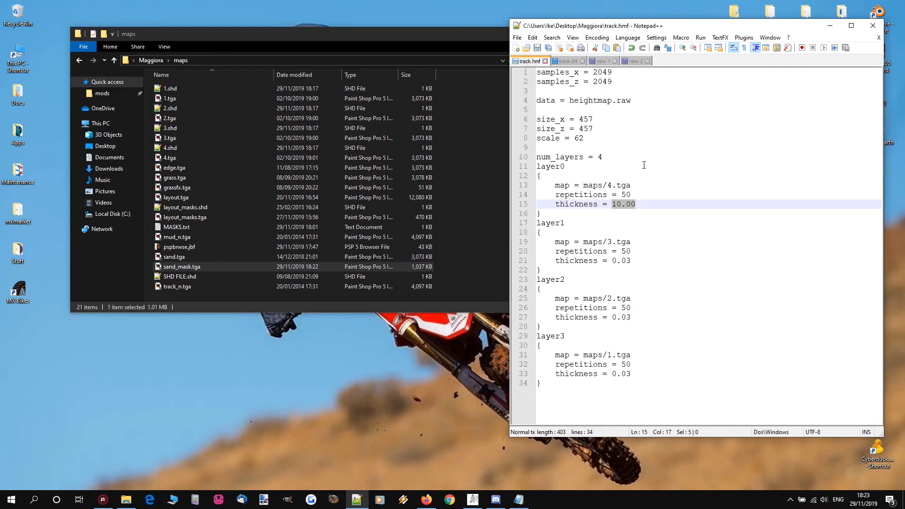
{"action": "left_click", "coordinate": [550, 388]}
{"action": "key", "text": "Return"}
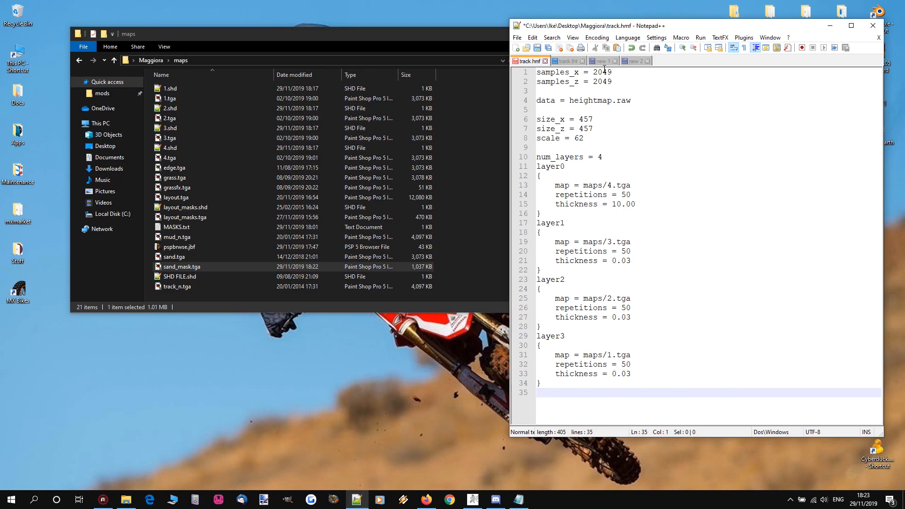
{"action": "left_click", "coordinate": [602, 61]}
{"action": "left_click", "coordinate": [571, 257]}
{"action": "left_click_drag", "start_coordinate": [544, 279], "coordinate": [524, 224]}
{"action": "key", "text": "ctrl+c"}
{"action": "left_click", "coordinate": [529, 61]}
{"action": "key", "text": "ctrl+v"}
Step: Check the pasted layer4 heading and its sand.tga map path in track.hmf
{"action": "left_click", "coordinate": [581, 356]}
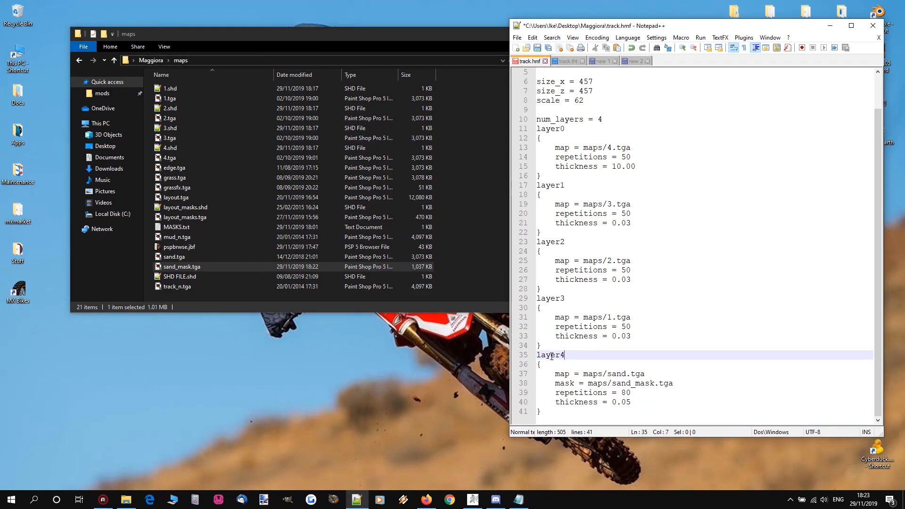
{"action": "left_click", "coordinate": [562, 365]}
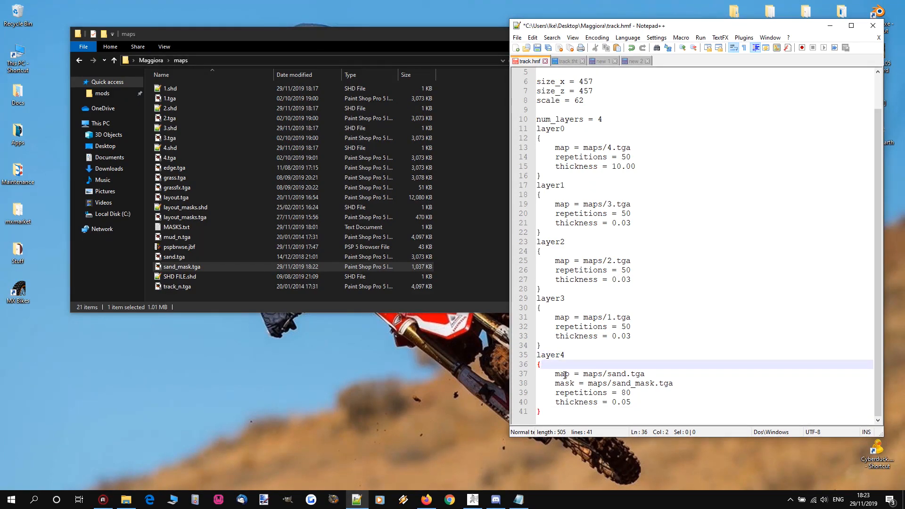
{"action": "left_click", "coordinate": [570, 375]}
{"action": "left_click", "coordinate": [599, 374]}
{"action": "left_click", "coordinate": [617, 374]}
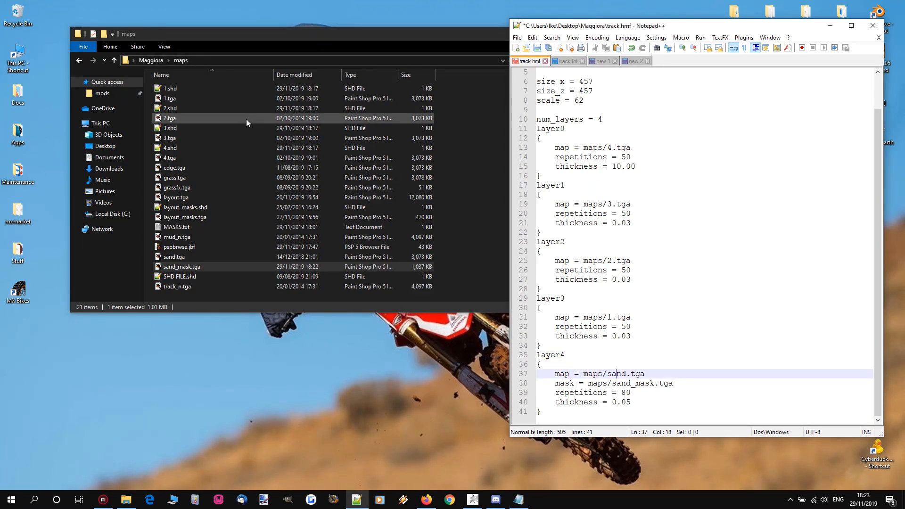
Step: Compare layer4's map and mask entries in track.hmf with the sand.tga and sand_mask.tga files in the maps folder
{"action": "left_click", "coordinate": [175, 257]}
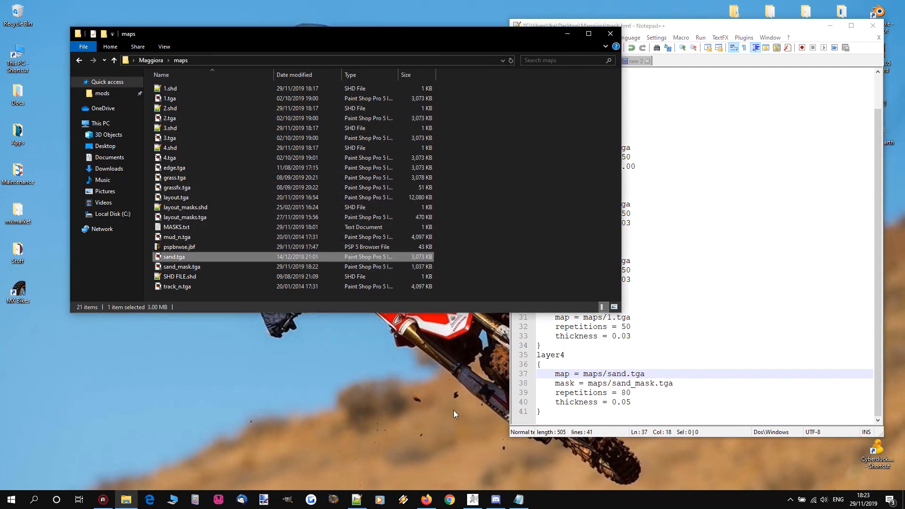
{"action": "left_click", "coordinate": [587, 385]}
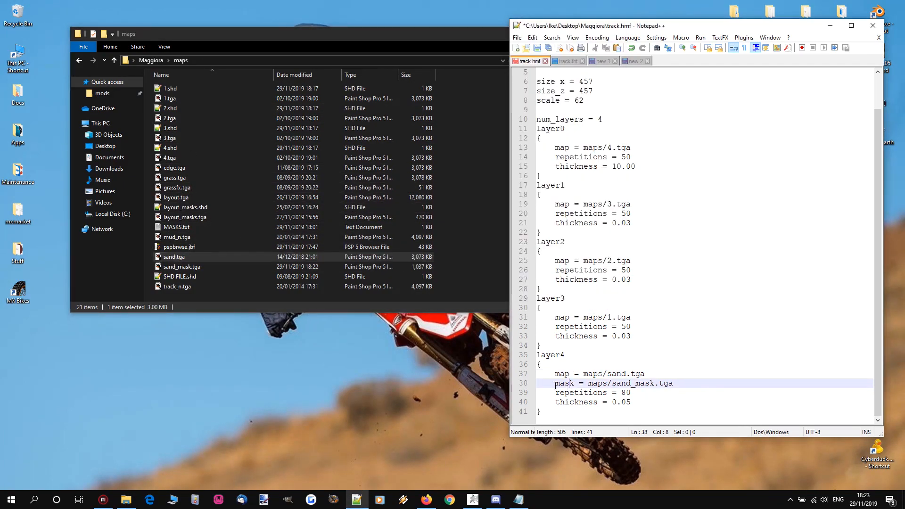
{"action": "left_click", "coordinate": [595, 385]}
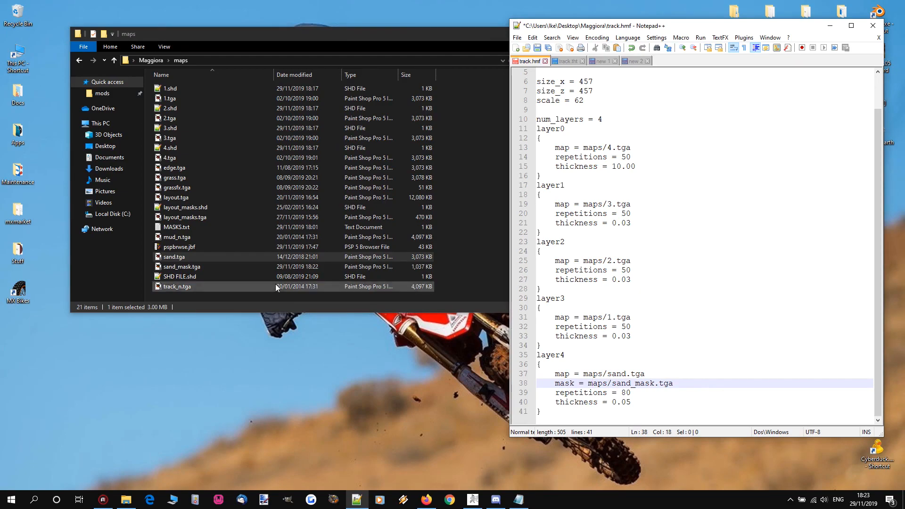
{"action": "left_click", "coordinate": [191, 267]}
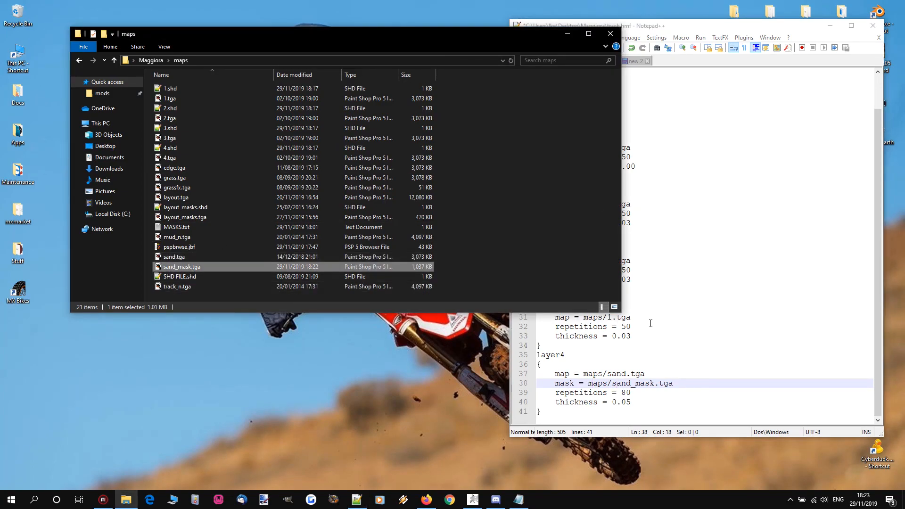
Step: Set layer4's repetitions to 50 in track.hmf, matching the other layers
{"action": "left_click", "coordinate": [636, 326]}
{"action": "left_click_drag", "start_coordinate": [631, 392], "coordinate": [622, 392]}
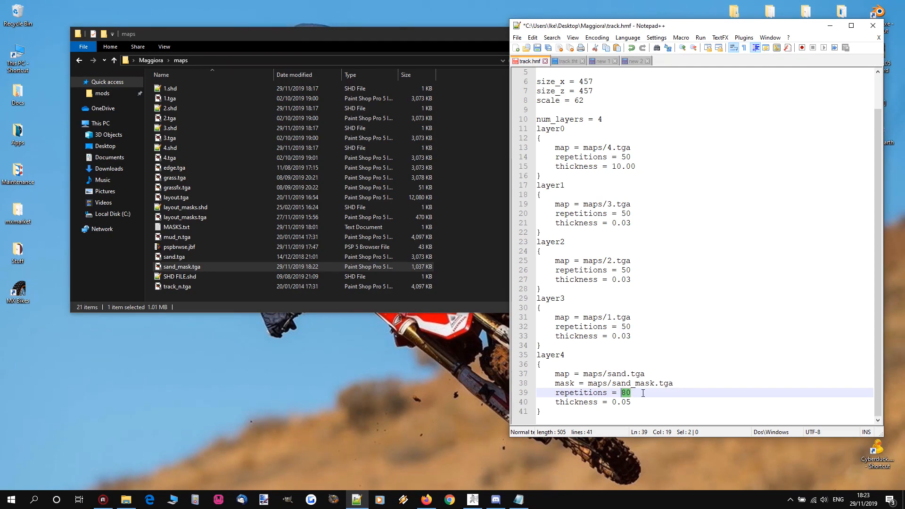
{"action": "type", "text": "5"}
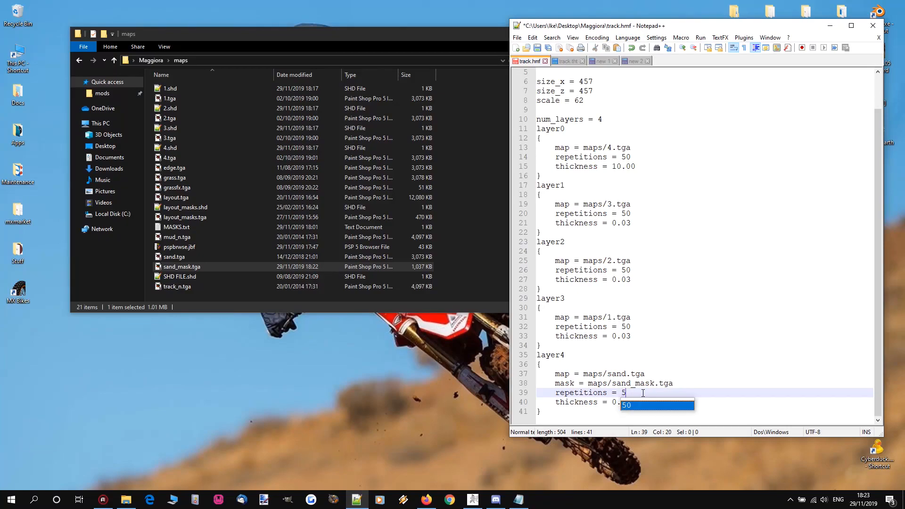
{"action": "type", "text": "0"}
{"action": "key", "text": "Escape"}
Step: Set layer4's thickness to 0.2 in track.hmf and save the file
{"action": "left_click", "coordinate": [733, 398]}
{"action": "key", "text": "shift+Left"}
{"action": "left_click_drag", "start_coordinate": [641, 404], "coordinate": [624, 404]}
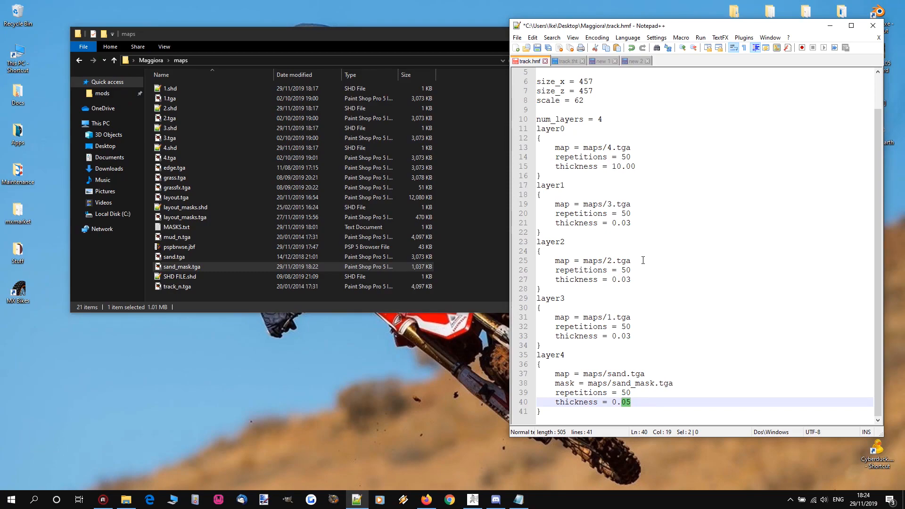
{"action": "type", "text": "2"}
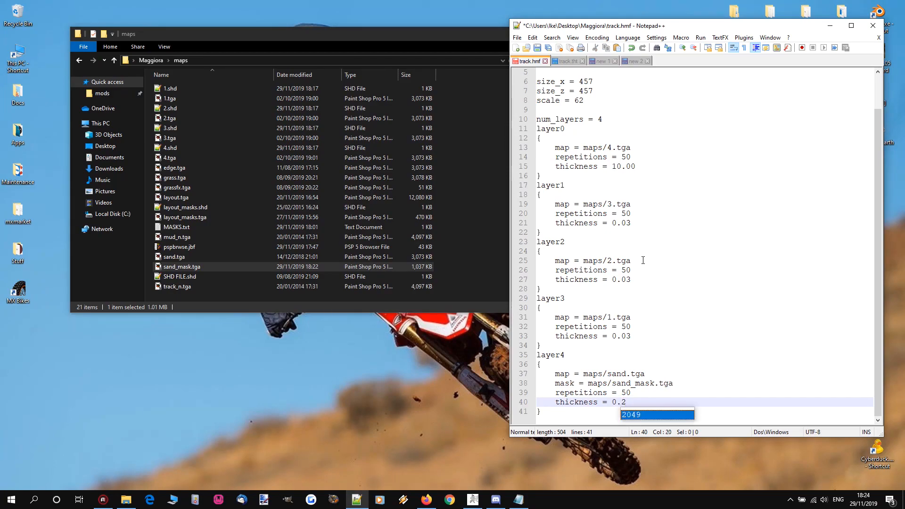
{"action": "left_click", "coordinate": [635, 404]}
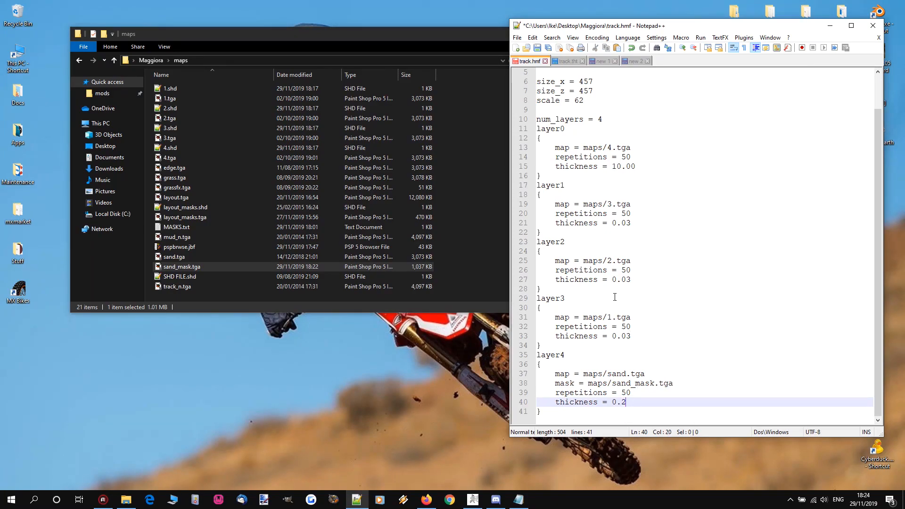
{"action": "key", "text": "ctrl+s"}
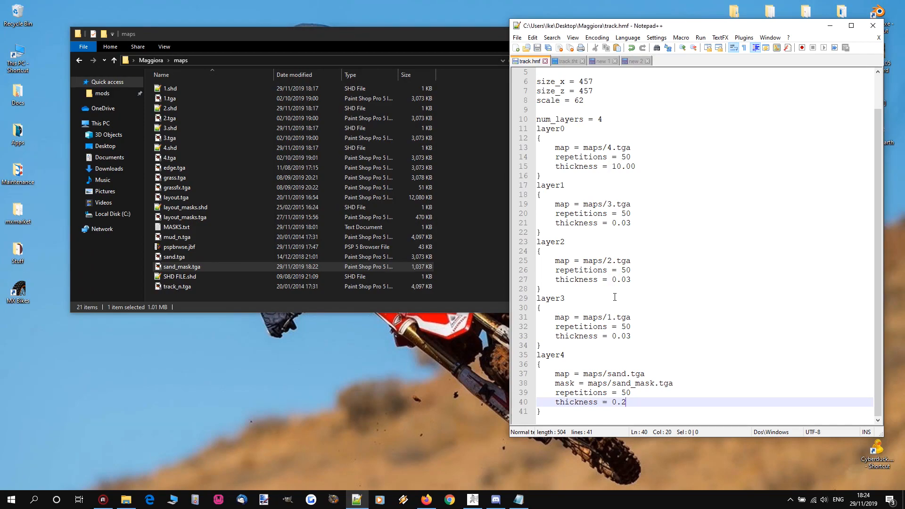
Step: Copy the material_layer4 sand block from the example THT text and paste it below material_layer3 in track.tht
{"action": "left_click", "coordinate": [628, 63]}
{"action": "scroll", "coordinate": [629, 253], "scroll_direction": "down", "scroll_amount": 5}
{"action": "scroll", "coordinate": [629, 254], "scroll_direction": "up", "scroll_amount": 1}
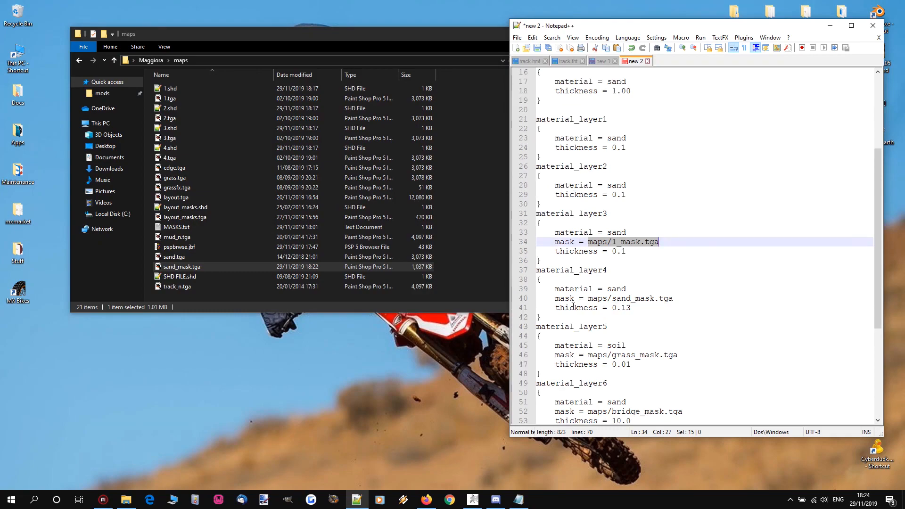
{"action": "left_click_drag", "start_coordinate": [565, 317], "coordinate": [528, 273]}
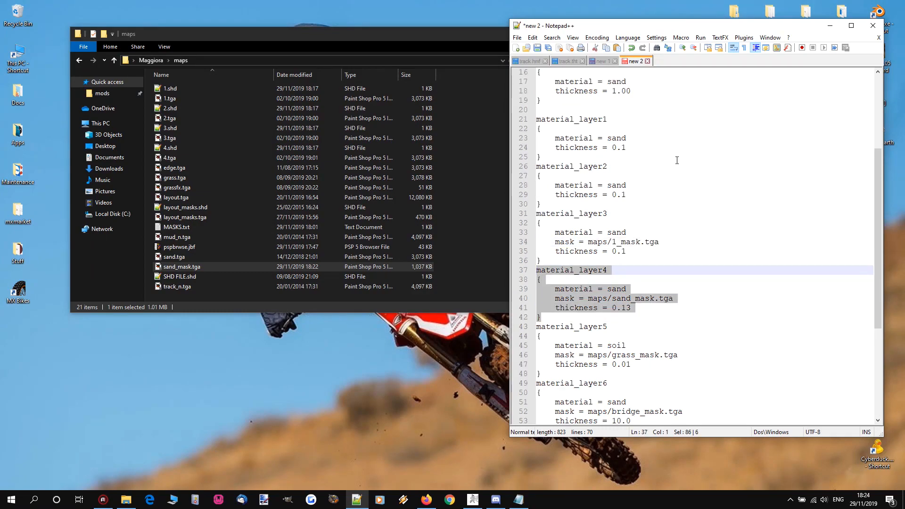
{"action": "left_click", "coordinate": [570, 62]}
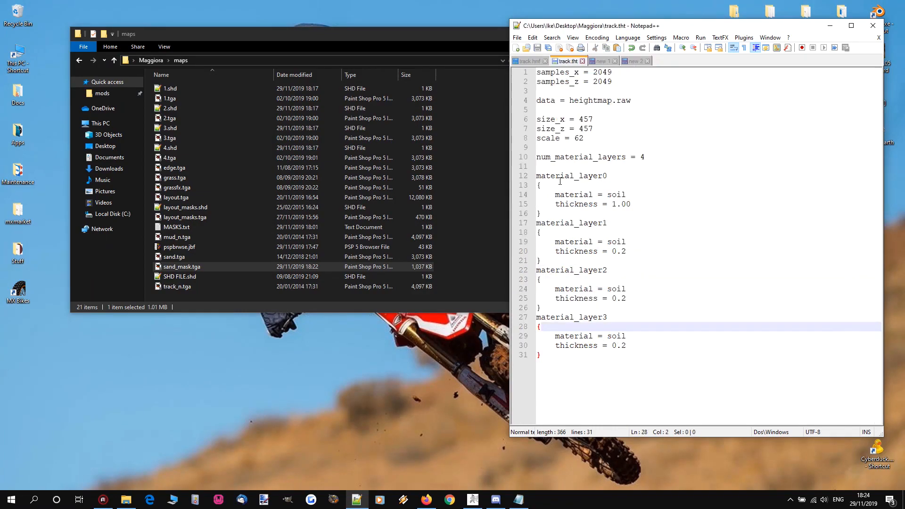
{"action": "left_click", "coordinate": [566, 370]}
{"action": "key", "text": "Return"}
{"action": "key", "text": "ctrl+v"}
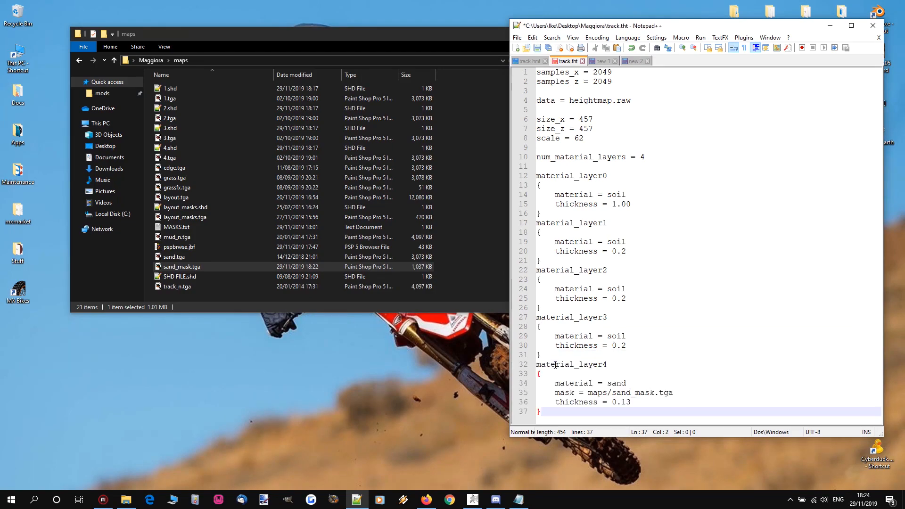
Step: Try gravel as the material of material_layer4 in track.tht and change it back to sand
{"action": "left_click", "coordinate": [611, 363]}
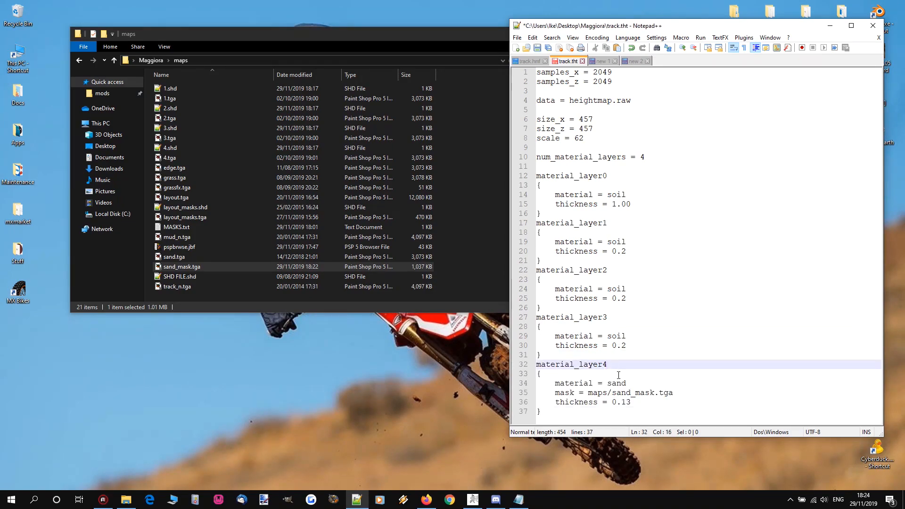
{"action": "left_click_drag", "start_coordinate": [627, 384], "coordinate": [608, 385]}
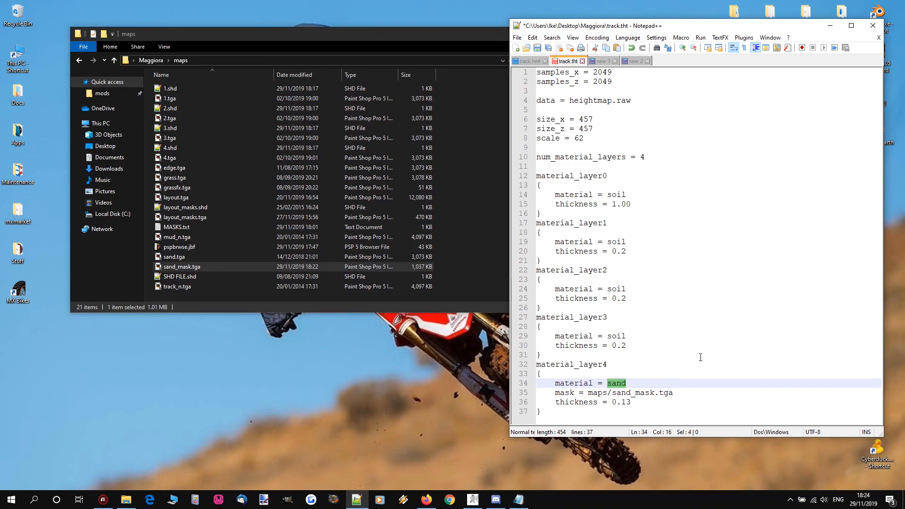
{"action": "type", "text": "gravel"}
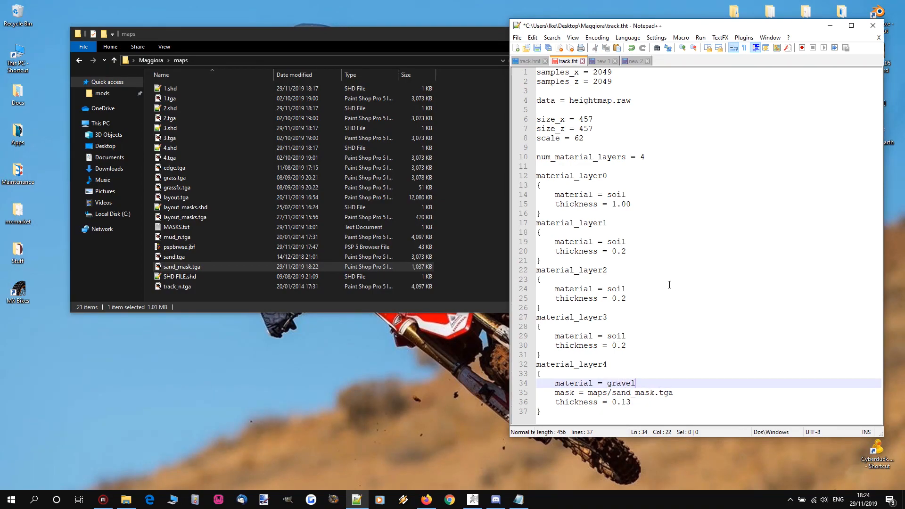
{"action": "left_click_drag", "start_coordinate": [639, 384], "coordinate": [608, 384]}
{"action": "type", "text": "sand"}
{"action": "left_click", "coordinate": [694, 384]}
Step: Check material_layer4's mask entry against the mask layer in GIMP's layout.xcf and return to track.tht
{"action": "left_click_drag", "start_coordinate": [552, 392], "coordinate": [683, 396]}
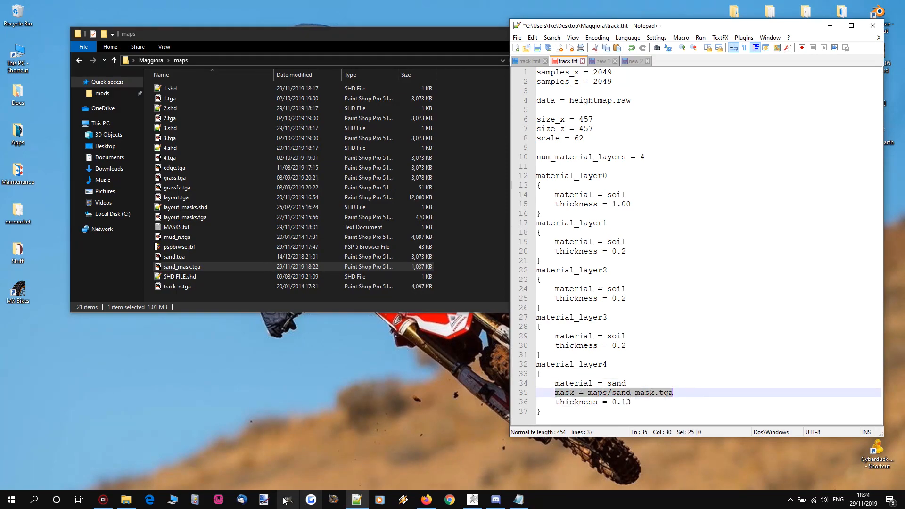
{"action": "left_click", "coordinate": [473, 499]}
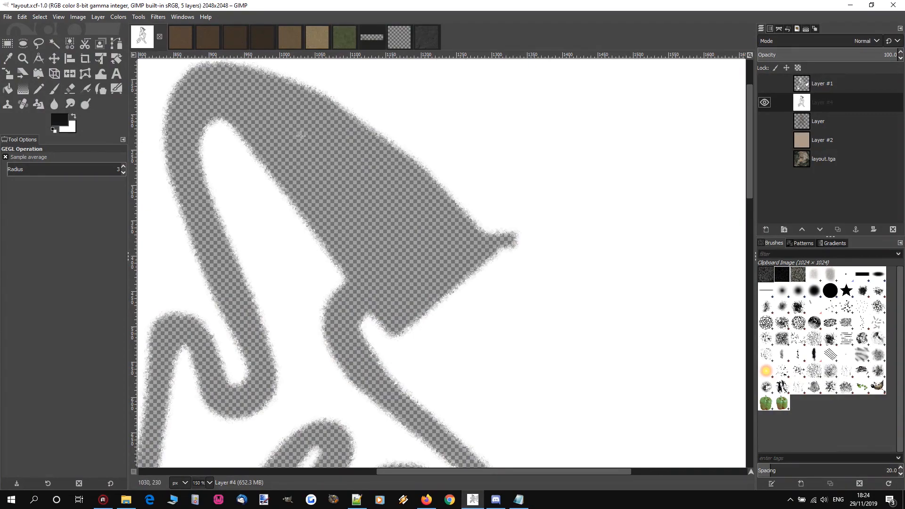
{"action": "left_click", "coordinate": [857, 4]}
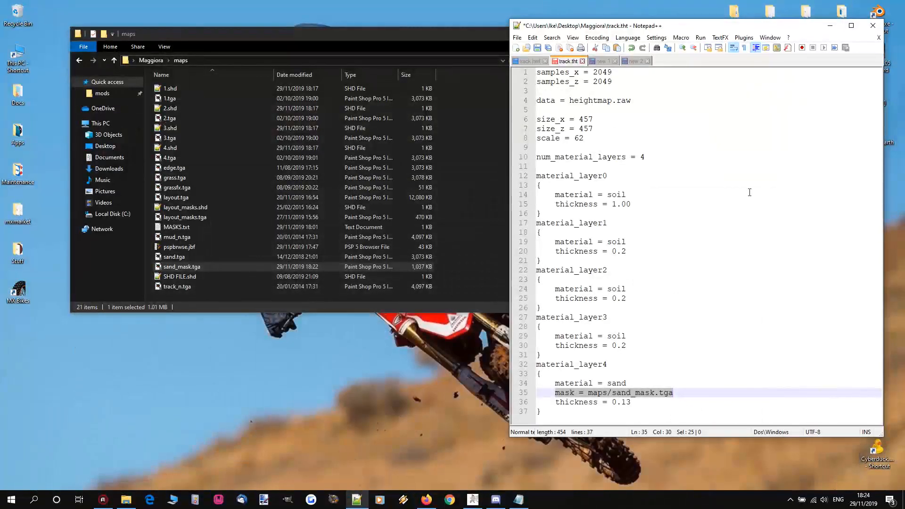
Step: Set material_layer4's thickness to 0.2 in track.tht and save the file
{"action": "left_click_drag", "start_coordinate": [642, 405], "coordinate": [621, 406]}
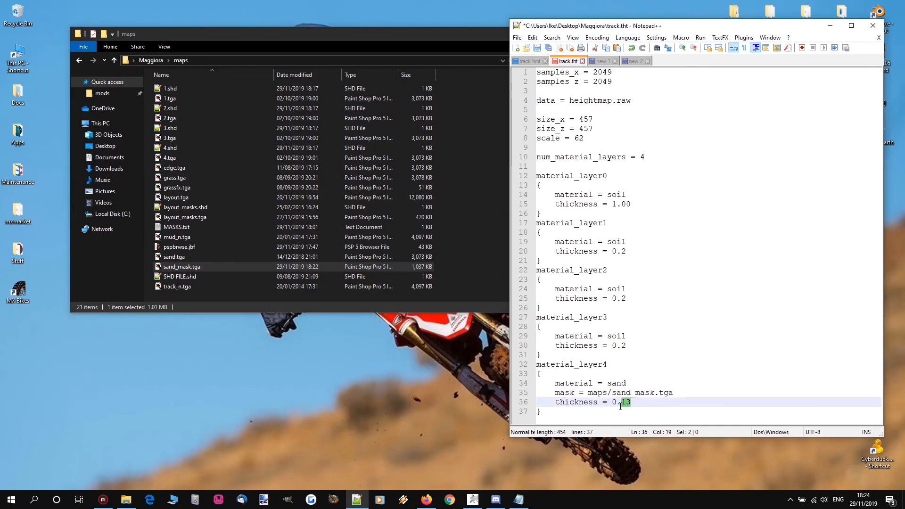
{"action": "type", "text": "10"}
{"action": "left_click_drag", "start_coordinate": [636, 405], "coordinate": [622, 406]}
{"action": "type", "text": "2"}
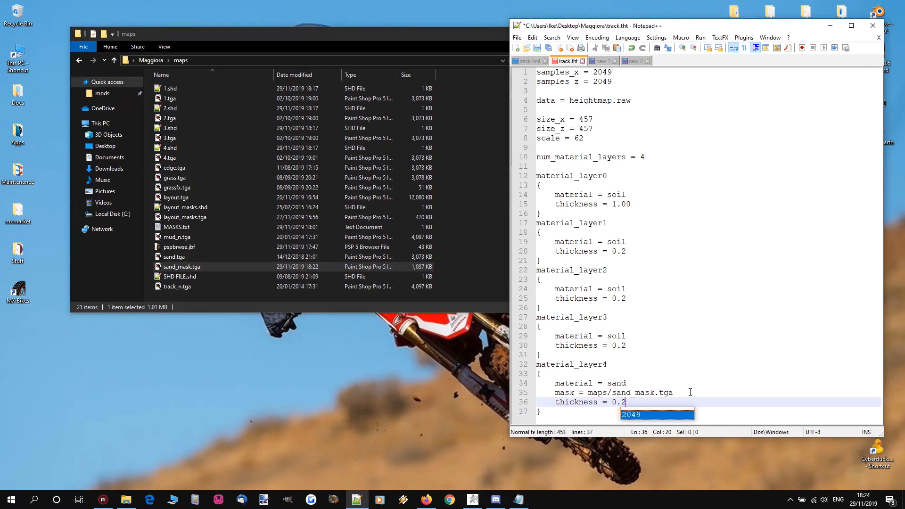
{"action": "key", "text": "Escape"}
{"action": "key", "text": "ctrl+s"}
Step: Set num_material_layers to 5 in track.tht and save the file
{"action": "left_click", "coordinate": [645, 156]}
{"action": "left_click_drag", "start_coordinate": [645, 157], "coordinate": [640, 157]}
{"action": "type", "text": "5"}
{"action": "key", "text": "ctrl+s"}
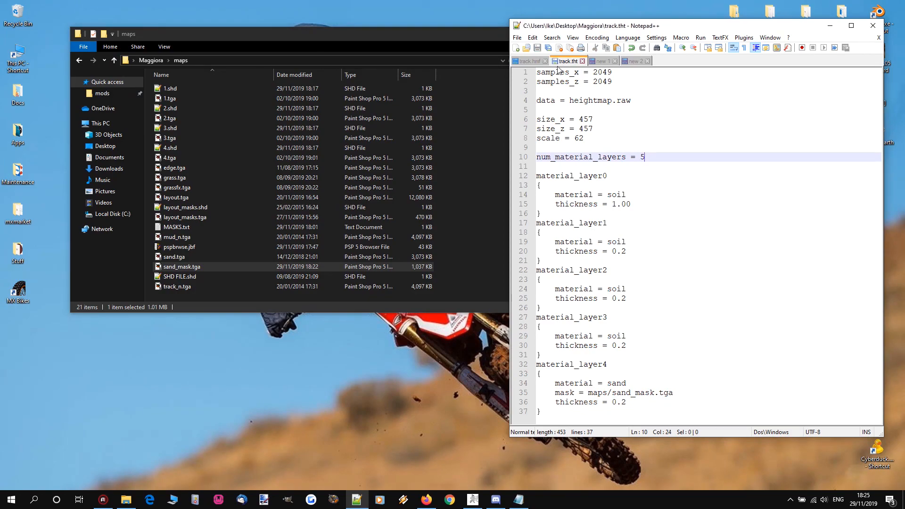
Step: Set num_layers to 5 in track.hmf and save the file
{"action": "left_click", "coordinate": [530, 61]}
{"action": "left_click", "coordinate": [601, 120]}
{"action": "key", "text": "BackSpace"}
{"action": "type", "text": "5"}
{"action": "key", "text": "ctrl+s"}
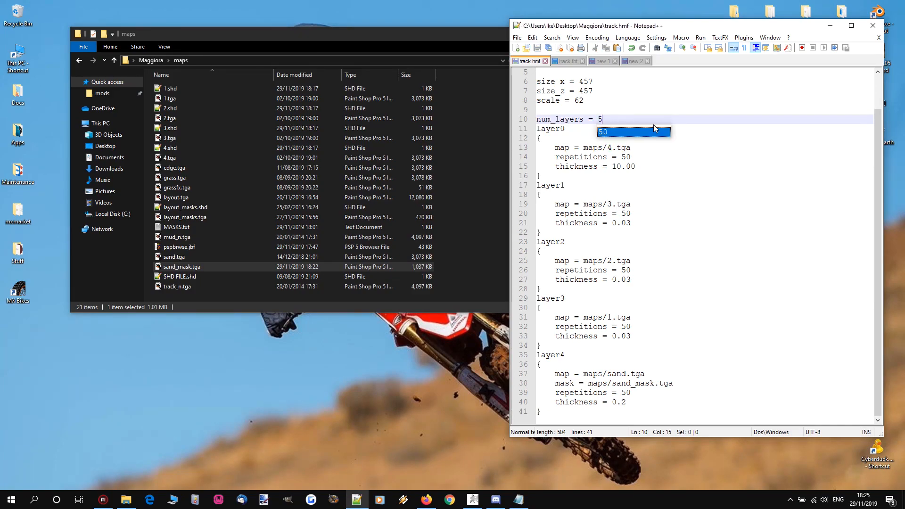
{"action": "key", "text": "Escape"}
Step: Duplicate 4.shd in the maps folder and rename the copy sand.shd to match the sand.tga texture
{"action": "left_click", "coordinate": [197, 267]}
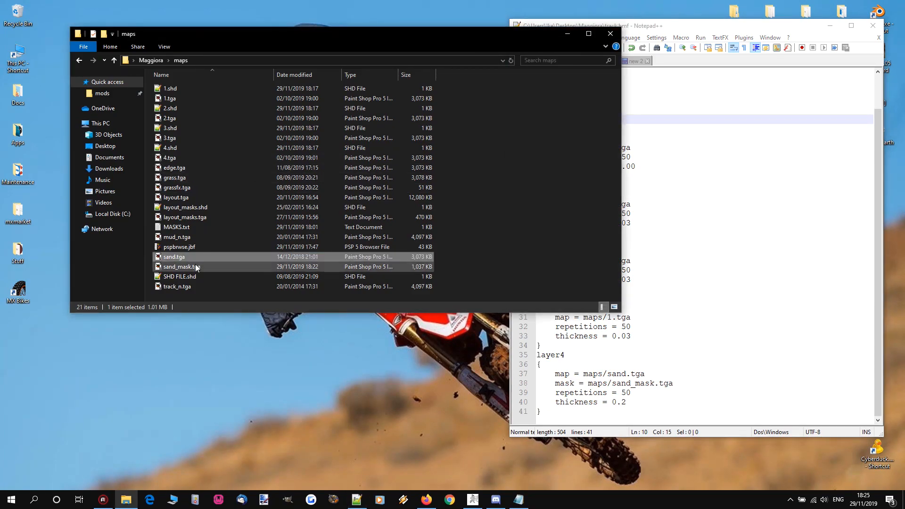
{"action": "left_click", "coordinate": [181, 148]}
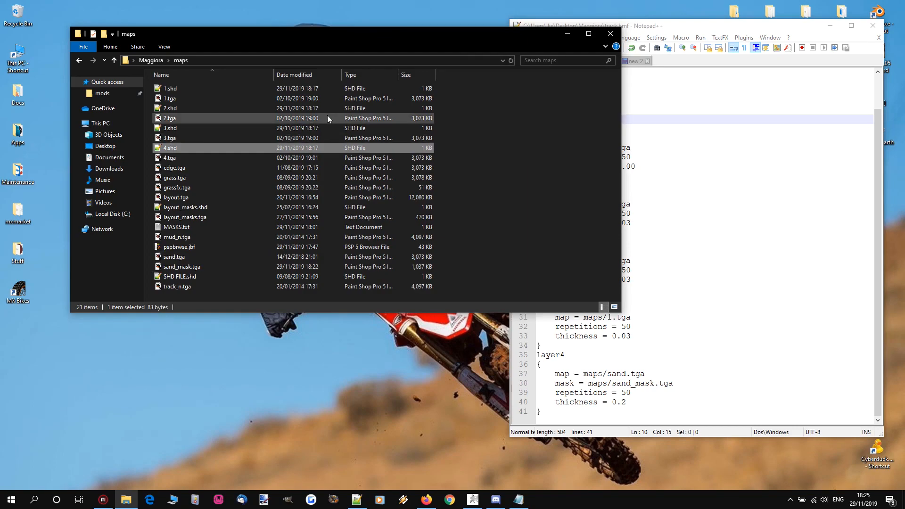
{"action": "key", "text": "ctrl+c"}
{"action": "key", "text": "ctrl+v"}
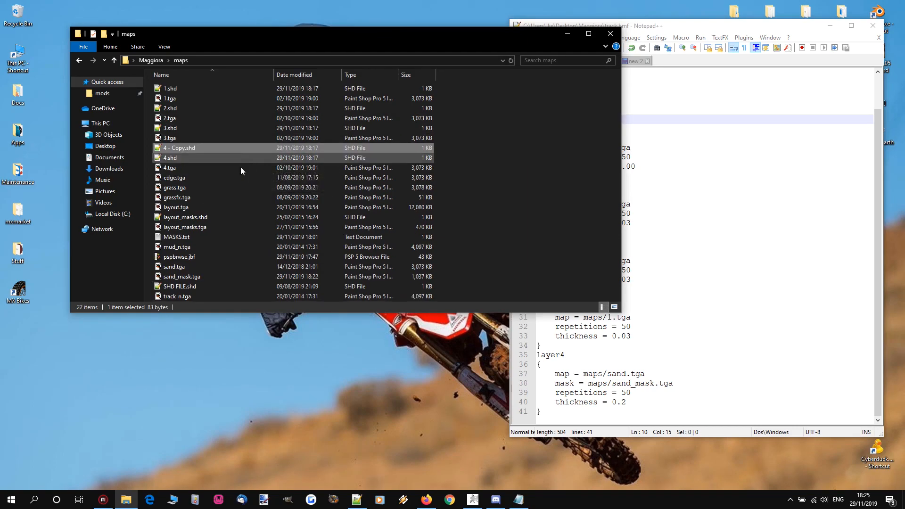
{"action": "right_click", "coordinate": [173, 149]}
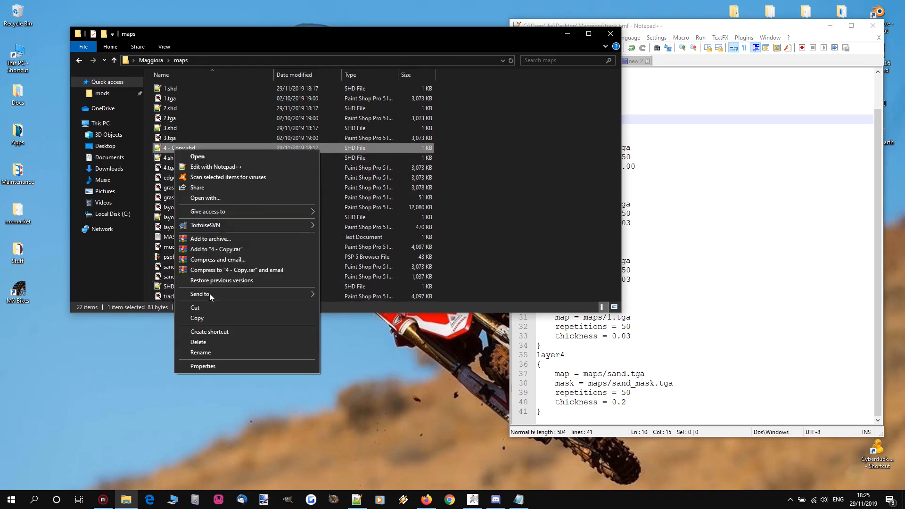
{"action": "left_click", "coordinate": [207, 350]}
{"action": "type", "text": "sand"}
{"action": "key", "text": "Return"}
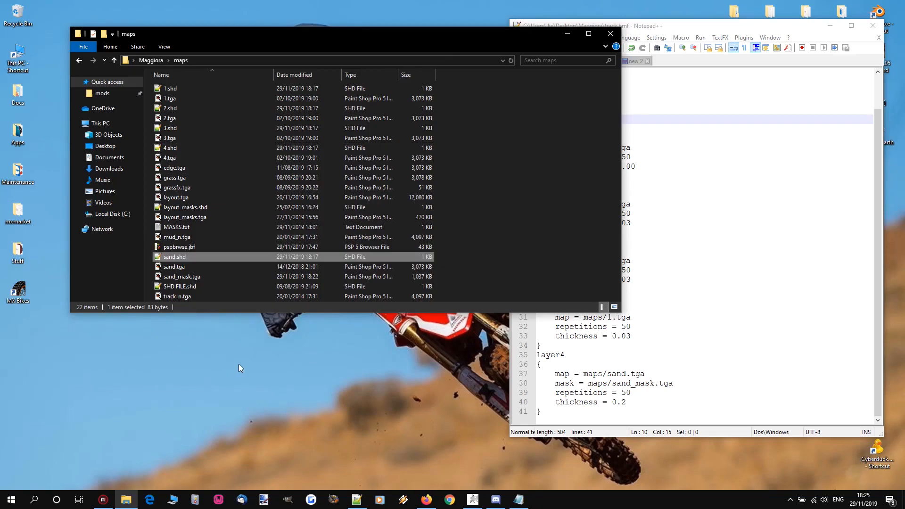
{"action": "left_click", "coordinate": [189, 267]}
Step: Return to the Maggiora folder and run _map.bat to compile the track map
{"action": "left_click_drag", "start_coordinate": [662, 28], "coordinate": [653, 25]}
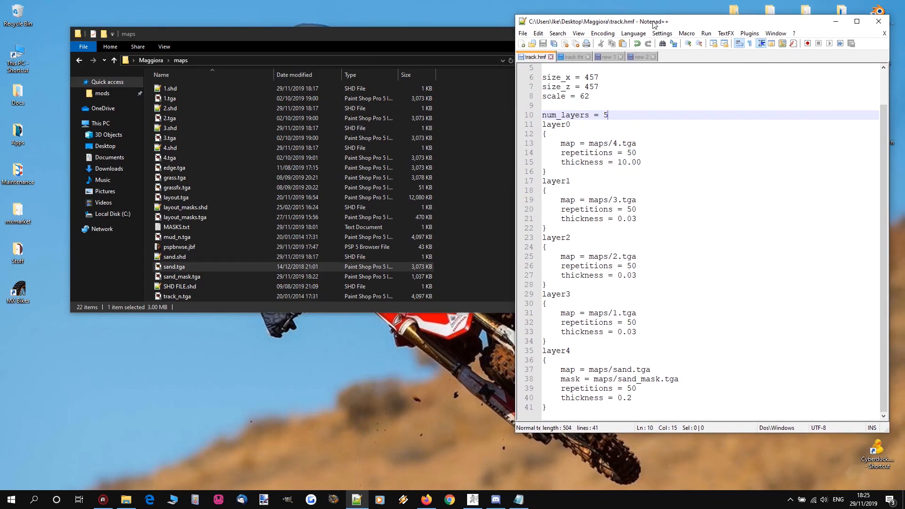
{"action": "left_click", "coordinate": [213, 33]}
{"action": "left_click", "coordinate": [150, 59]}
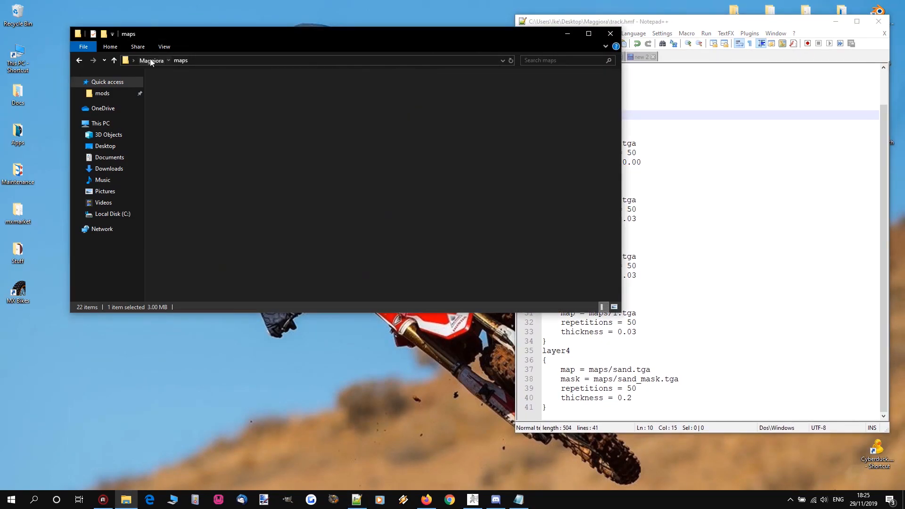
{"action": "scroll", "coordinate": [196, 260], "scroll_direction": "down", "scroll_amount": 3}
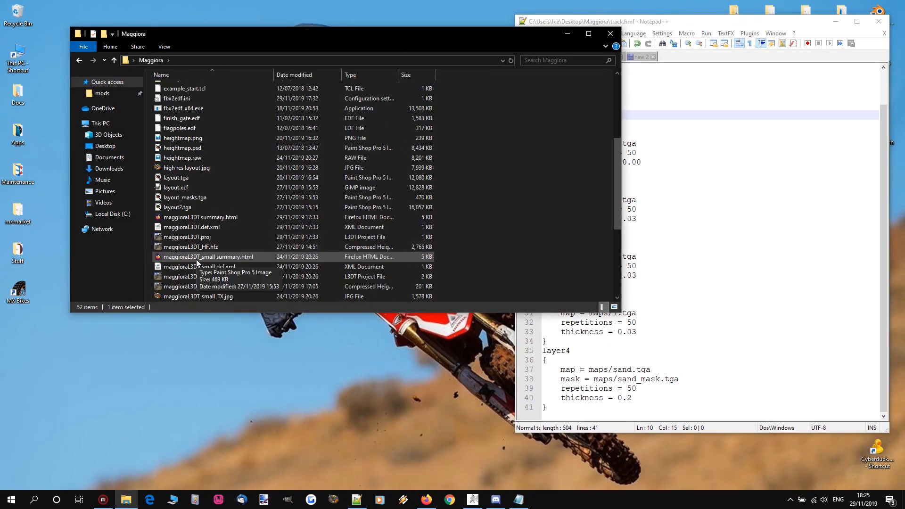
{"action": "scroll", "coordinate": [190, 225], "scroll_direction": "down", "scroll_amount": 5}
{"action": "scroll", "coordinate": [190, 224], "scroll_direction": "up", "scroll_amount": 10}
{"action": "left_click", "coordinate": [174, 130]}
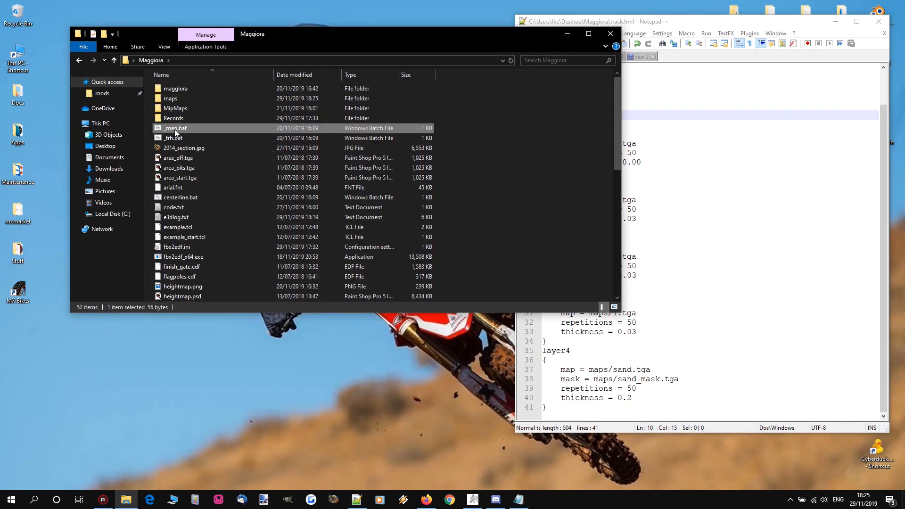
{"action": "double_click", "coordinate": [175, 130]}
Step: Launch mapview.exe from the Maggiora folder and open the compiled maggiora.map
{"action": "scroll", "coordinate": [235, 172], "scroll_direction": "down", "scroll_amount": 10}
{"action": "double_click", "coordinate": [236, 197]}
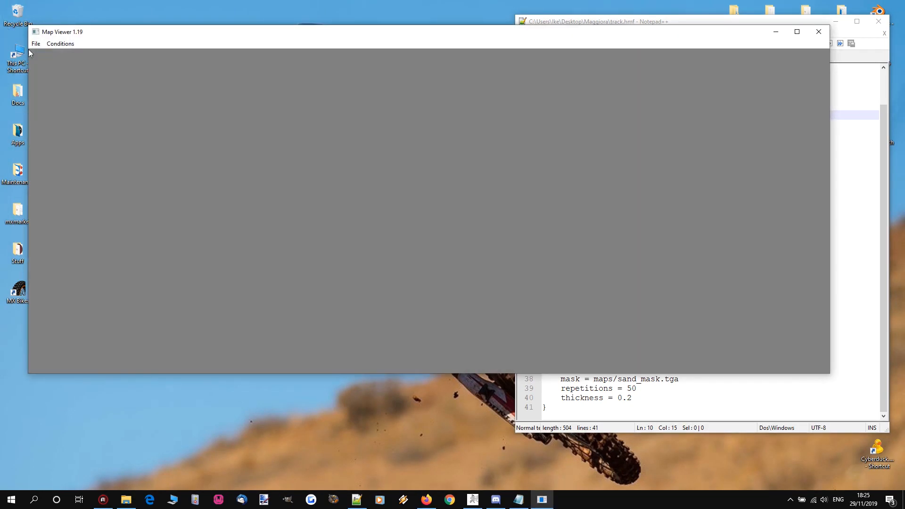
{"action": "left_click", "coordinate": [36, 43]}
{"action": "left_click", "coordinate": [38, 56]}
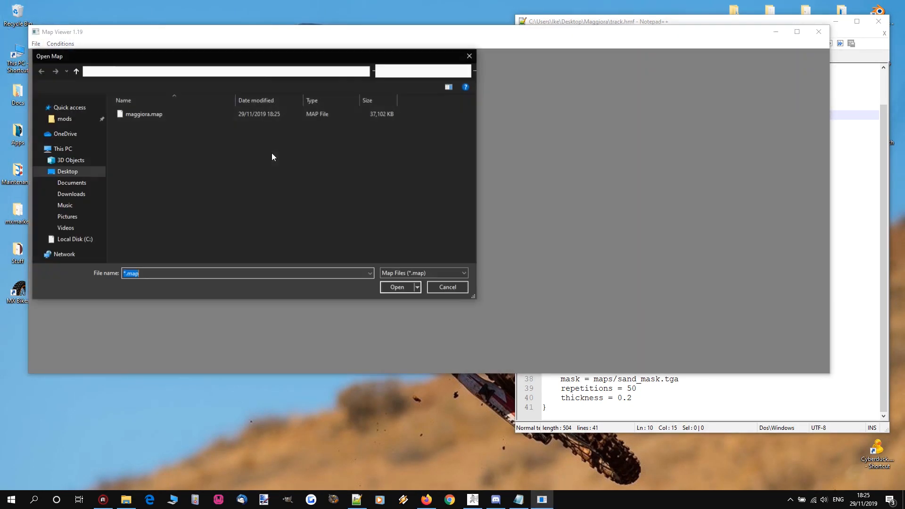
{"action": "double_click", "coordinate": [156, 116]}
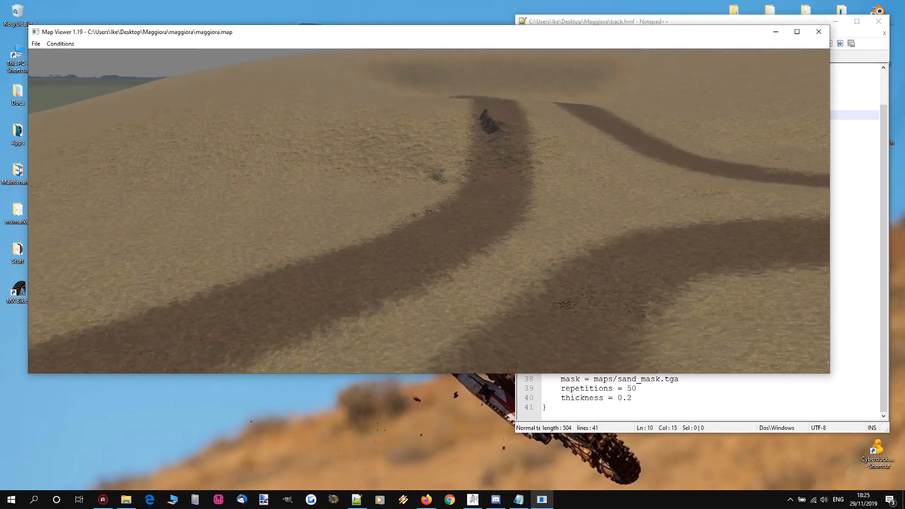
Step: Fly over the track to examine how the sand layer blends with the dirt along its edges, and close the viewer
{"action": "key", "text": "w"}
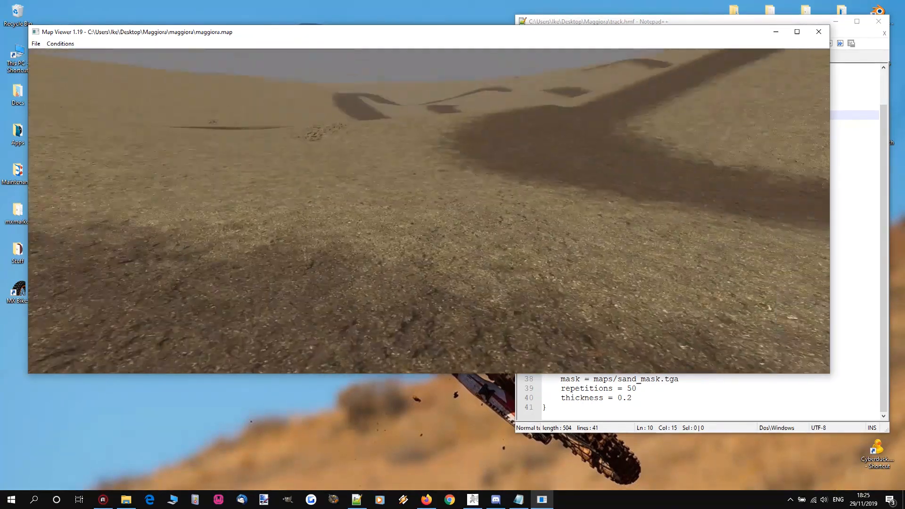
{"action": "key", "text": "w"}
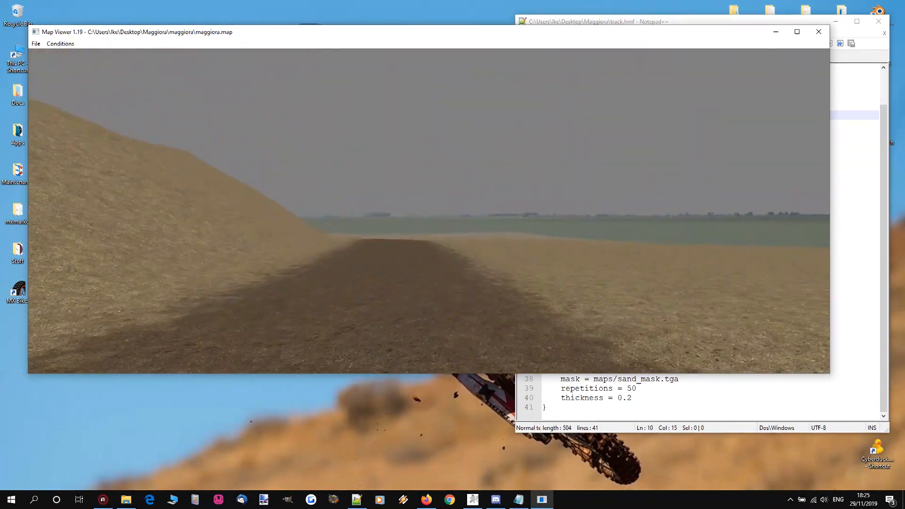
{"action": "key", "text": "w"}
{"action": "key", "text": "w"}
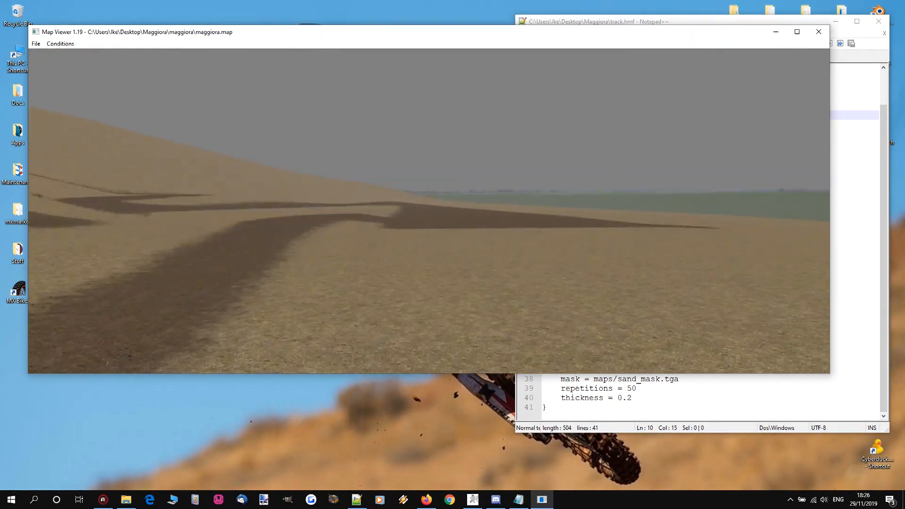
{"action": "key", "text": "w"}
{"action": "key", "text": "w"}
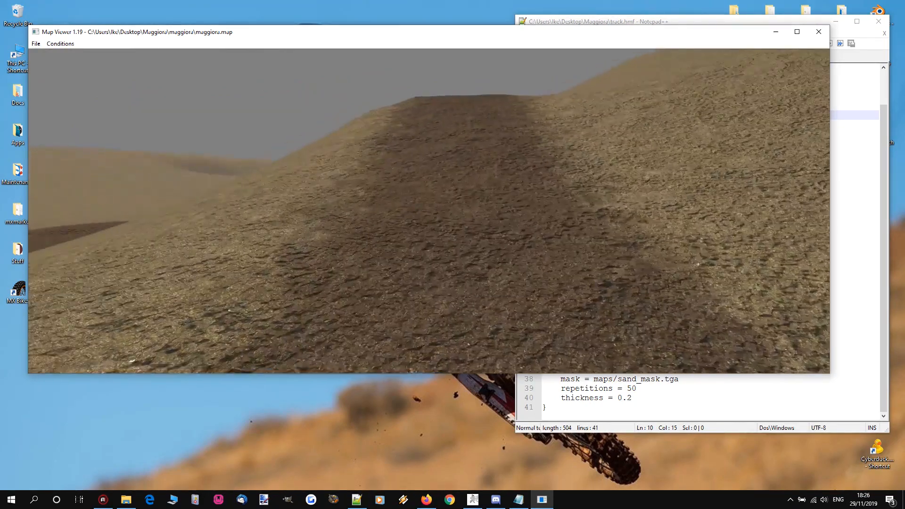
{"action": "key", "text": "w"}
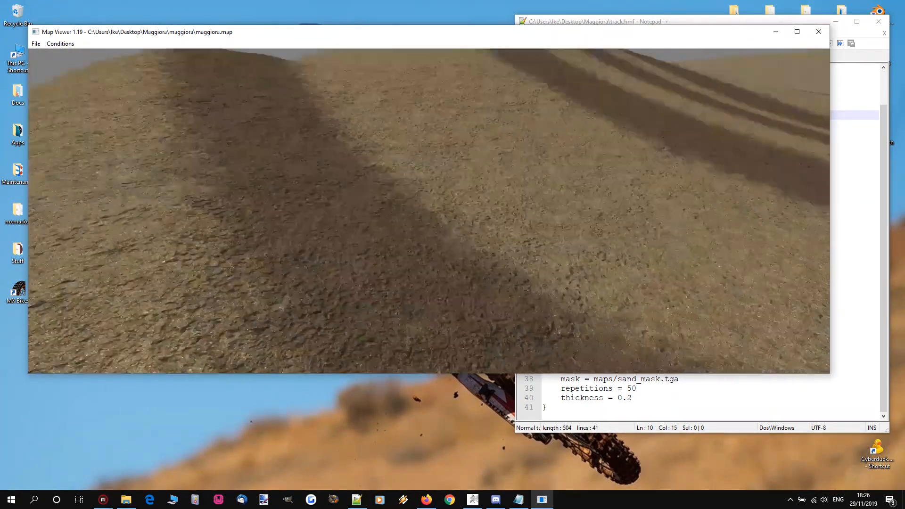
{"action": "key", "text": "w"}
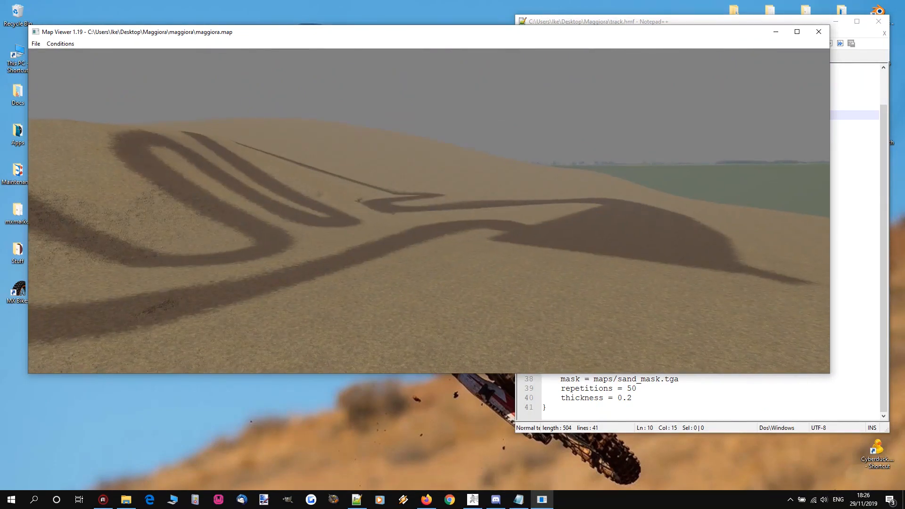
{"action": "key", "text": "w"}
{"action": "key", "text": "w"}
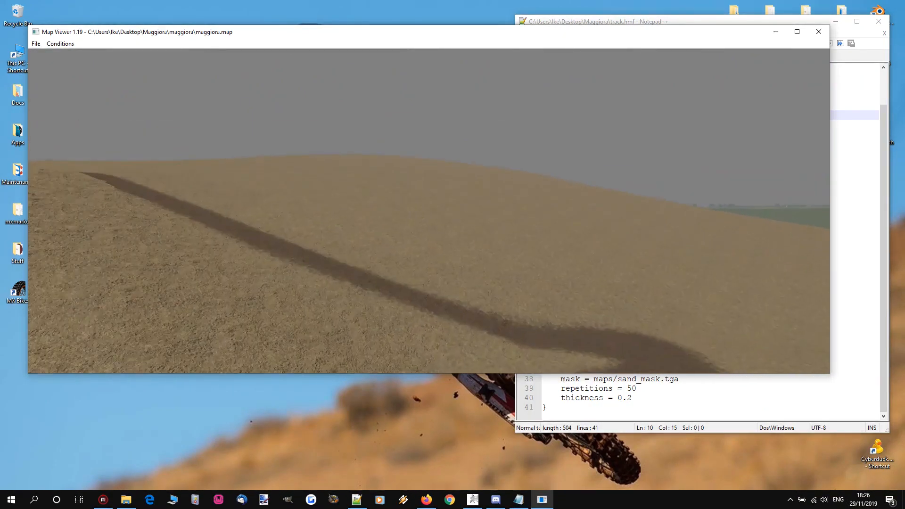
{"action": "key", "text": "w"}
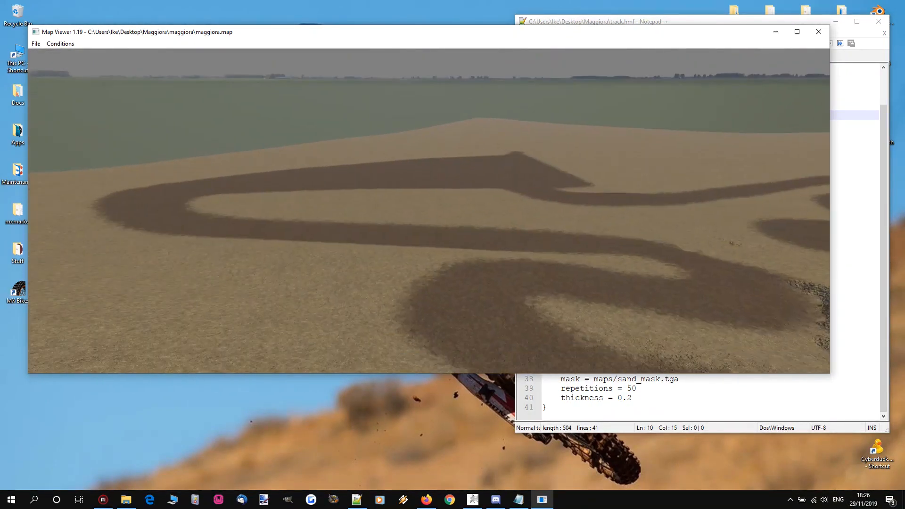
{"action": "key", "text": "w"}
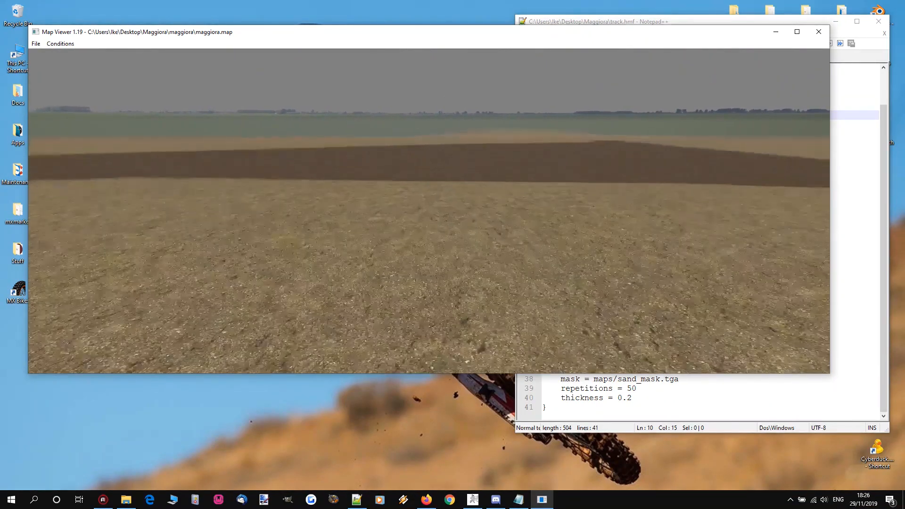
{"action": "key", "text": "w"}
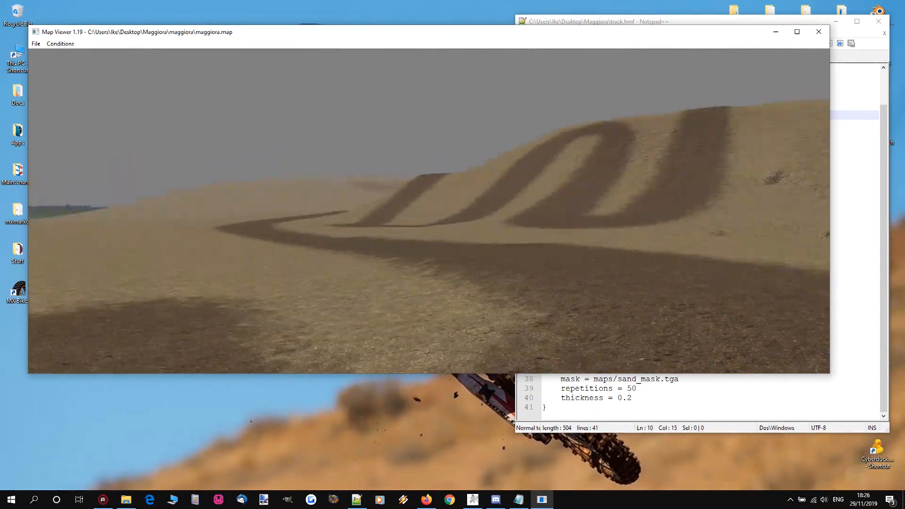
{"action": "left_click", "coordinate": [819, 32]}
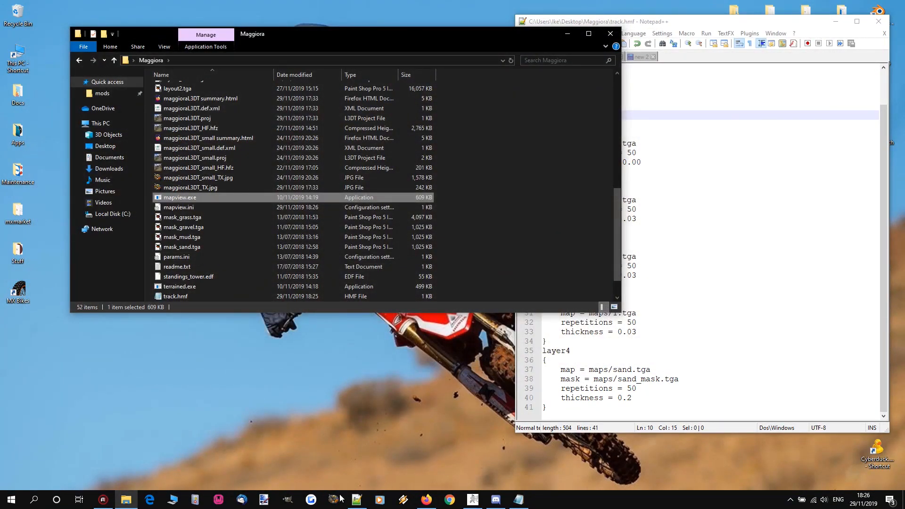
Step: Switch to GIMP, hide Layer #4, show Layer #1 and make Layer #1 the active layer
{"action": "left_click", "coordinate": [473, 500]}
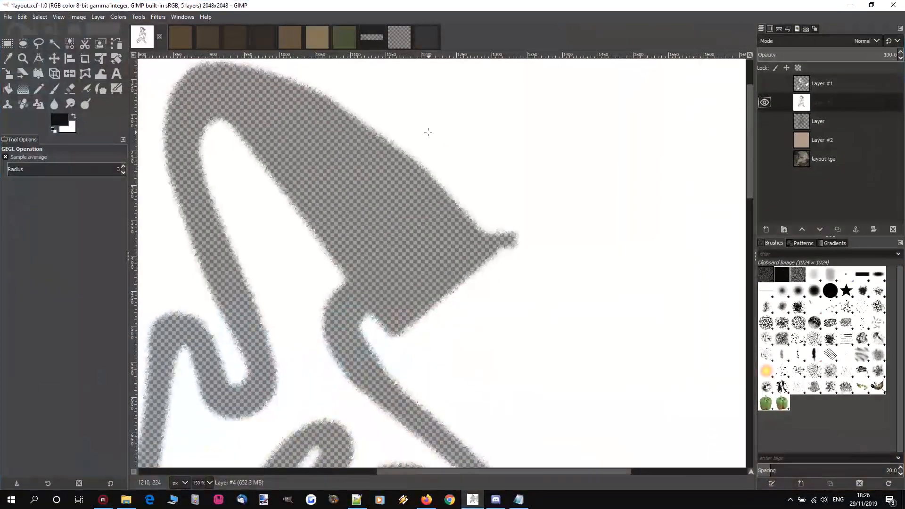
{"action": "left_click", "coordinate": [765, 103]}
{"action": "left_click", "coordinate": [765, 84]}
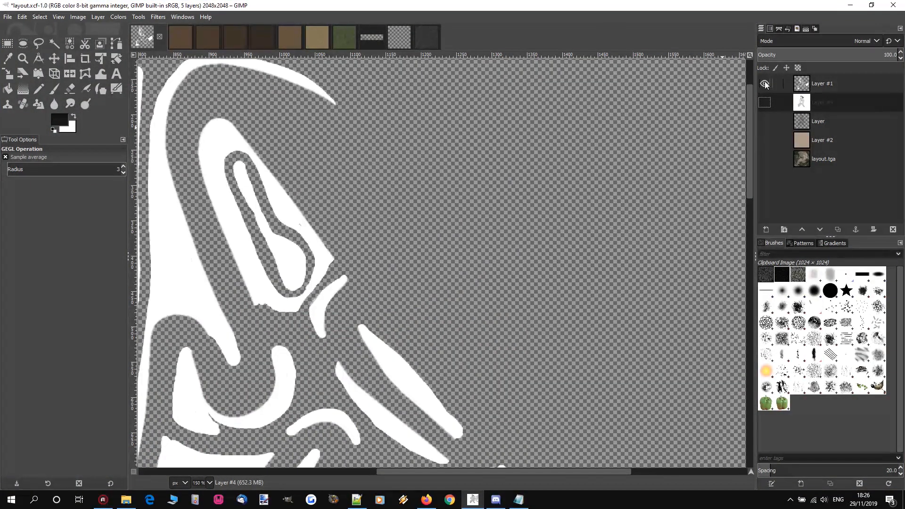
{"action": "scroll", "coordinate": [354, 195], "scroll_direction": "down", "scroll_amount": 3}
{"action": "scroll", "coordinate": [340, 259], "scroll_direction": "up", "scroll_amount": 5}
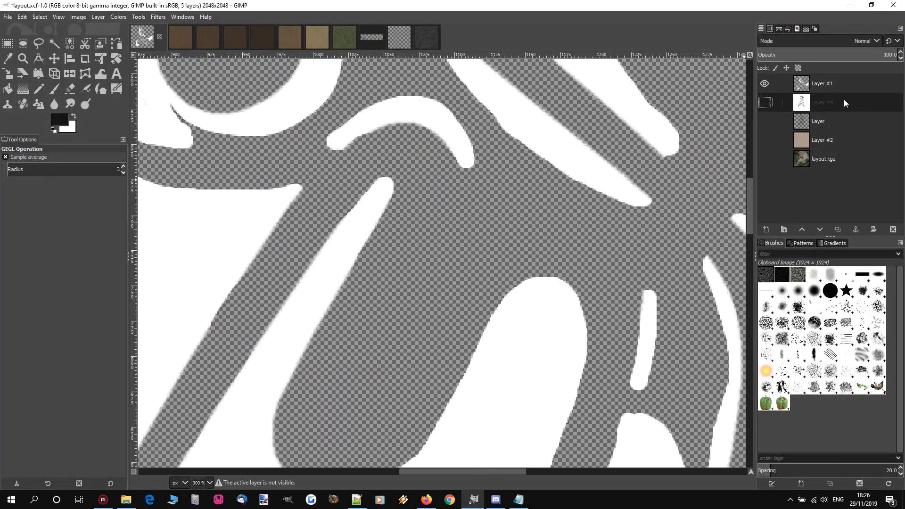
{"action": "left_click", "coordinate": [820, 88]}
Step: Roughen the edges of Layer #1 with the Pick noise filter, using a repeat of 6
{"action": "left_click", "coordinate": [158, 17]}
{"action": "mouse_move", "coordinate": [194, 123]}
{"action": "left_click", "coordinate": [317, 153]}
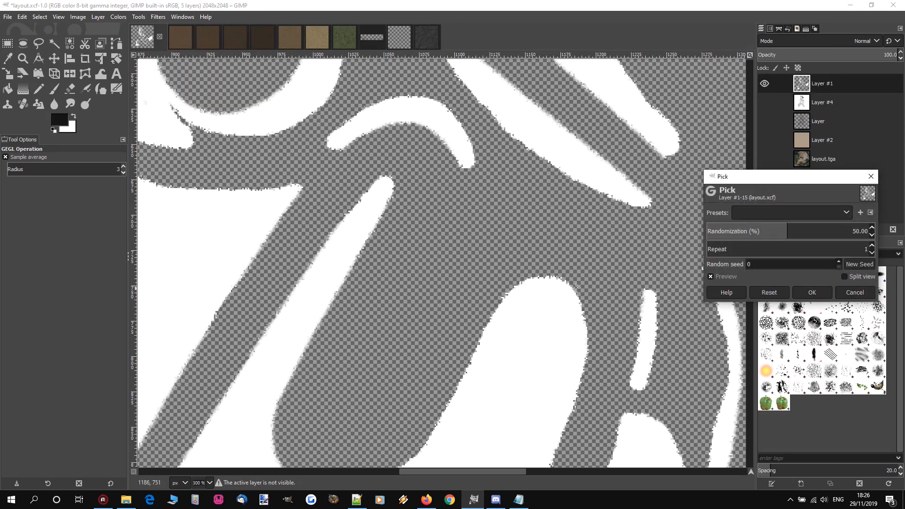
{"action": "left_click", "coordinate": [723, 249]}
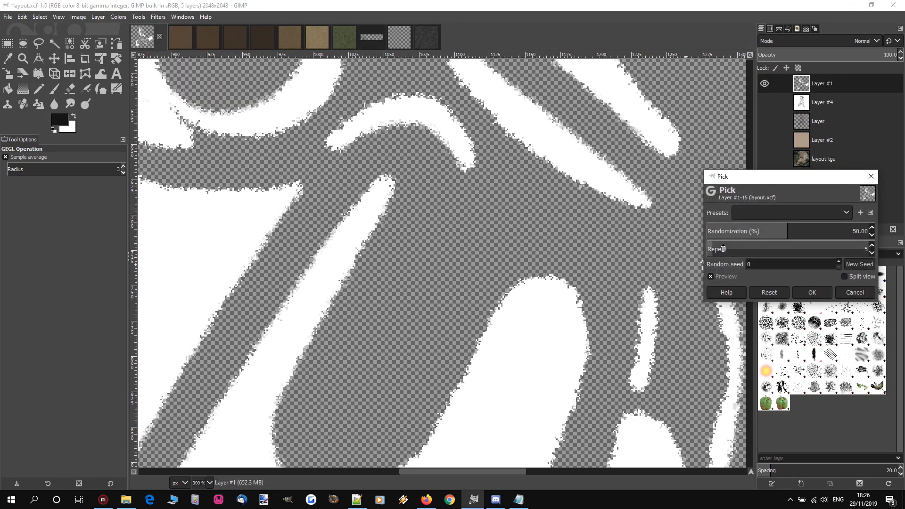
{"action": "left_click", "coordinate": [812, 293]}
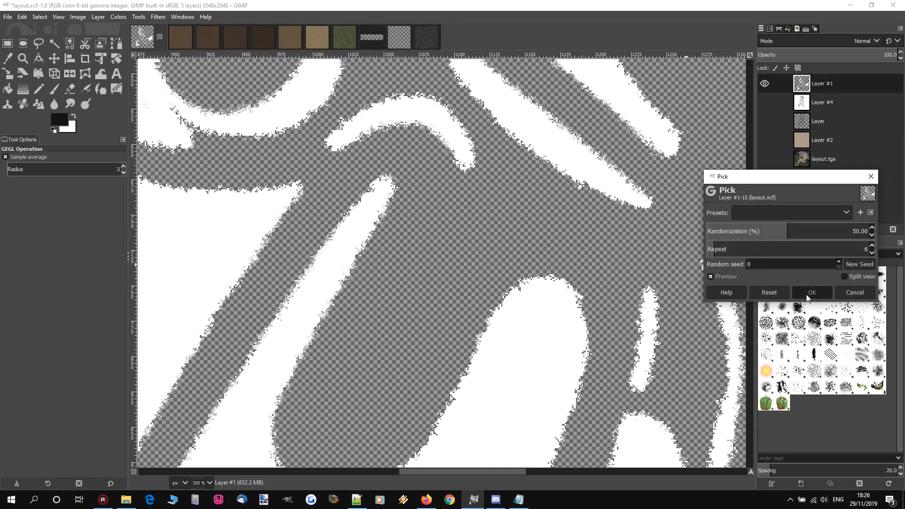
Step: Export the mask to the Maggiora maps folder as grass_mask.tga with the bottom-left origin
{"action": "left_click", "coordinate": [12, 17]}
{"action": "left_click", "coordinate": [47, 166]}
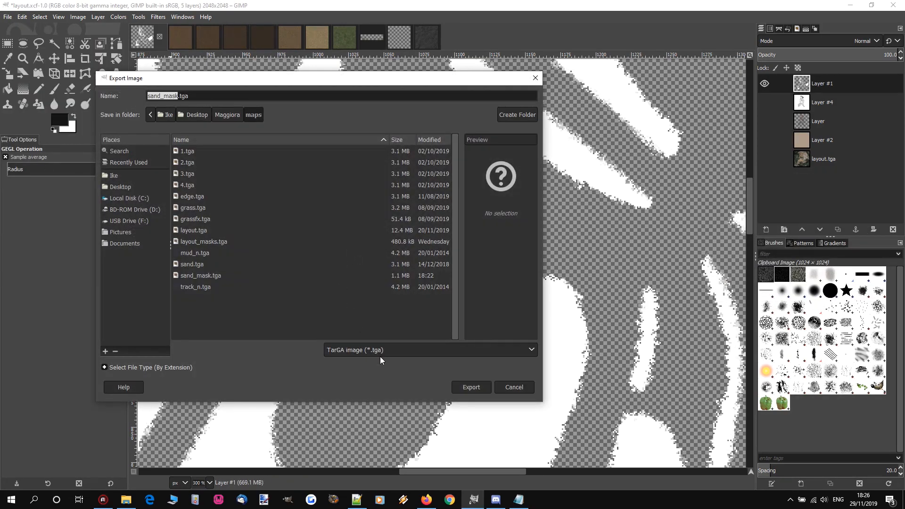
{"action": "left_click_drag", "start_coordinate": [161, 96], "coordinate": [135, 95]}
{"action": "type", "text": "grass"}
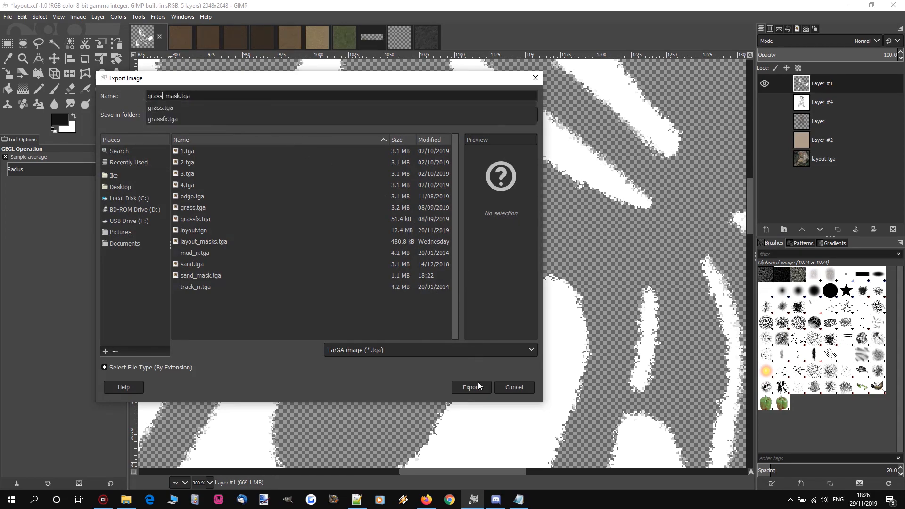
{"action": "left_click", "coordinate": [479, 386]}
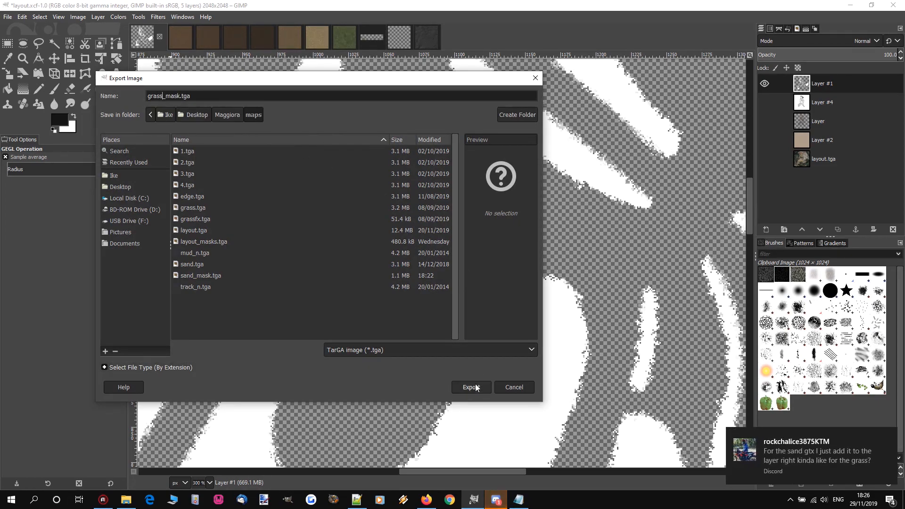
{"action": "left_click", "coordinate": [476, 387]}
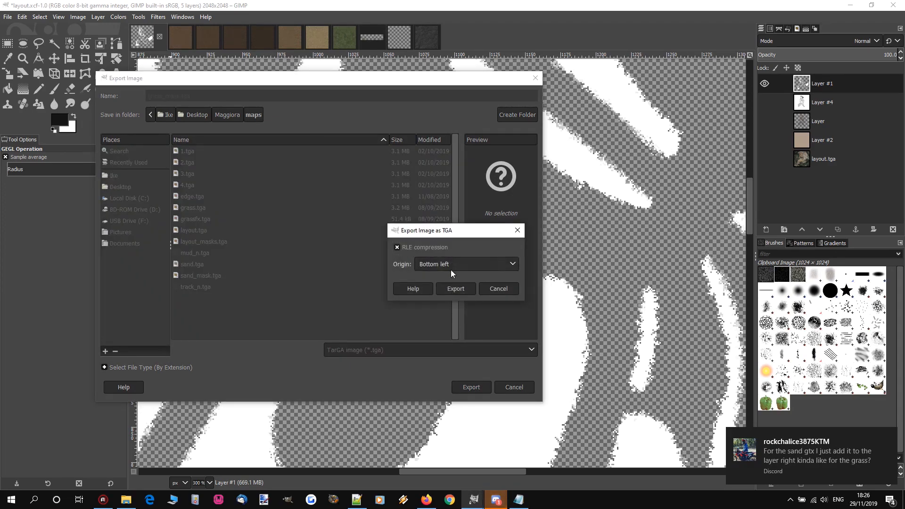
{"action": "left_click", "coordinate": [457, 289]}
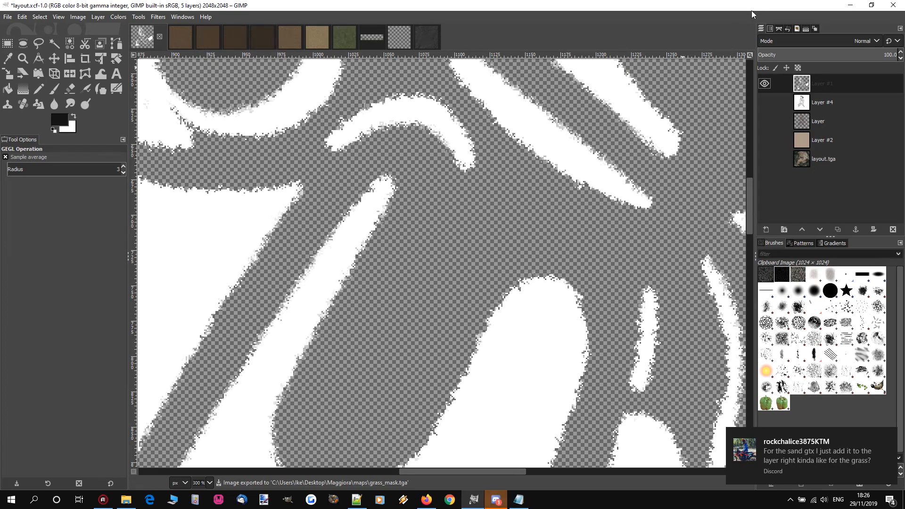
Step: Return to File Explorer and locate the exported grass_mask.tga in the maps folder
{"action": "left_click", "coordinate": [847, 5]}
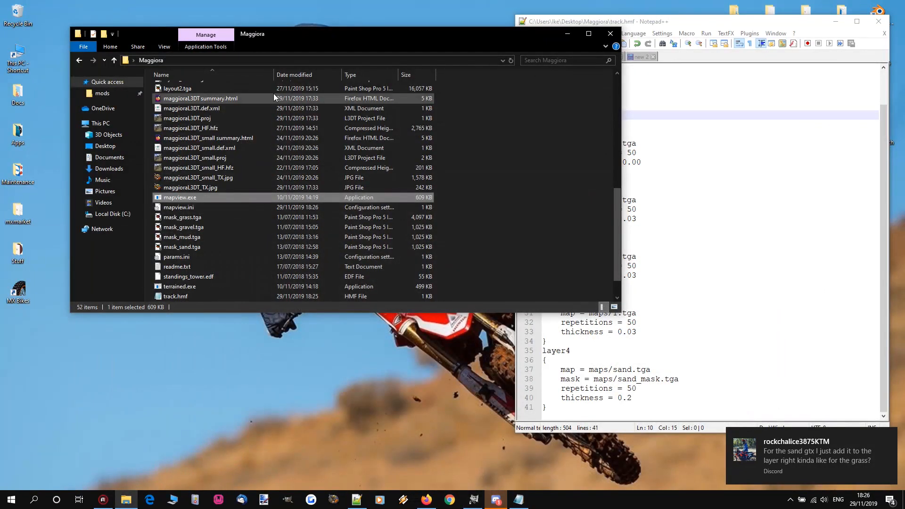
{"action": "scroll", "coordinate": [302, 174], "scroll_direction": "up", "scroll_amount": 10}
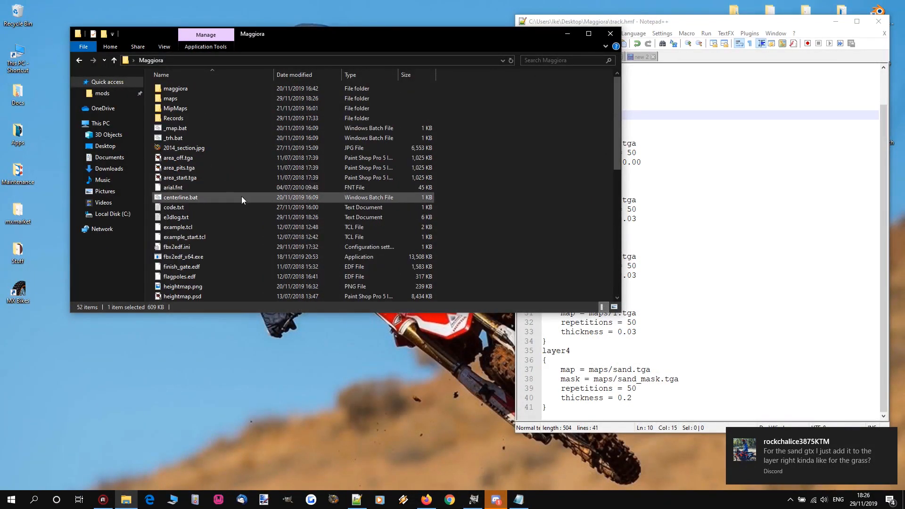
{"action": "double_click", "coordinate": [175, 98]}
{"action": "scroll", "coordinate": [194, 189], "scroll_direction": "down", "scroll_amount": 1}
{"action": "left_click", "coordinate": [194, 177]}
Step: Copy the layer5 grass block from the "new 1" document in Notepad++ and paste it after layer4 in track.hmf
{"action": "left_click", "coordinate": [726, 19]}
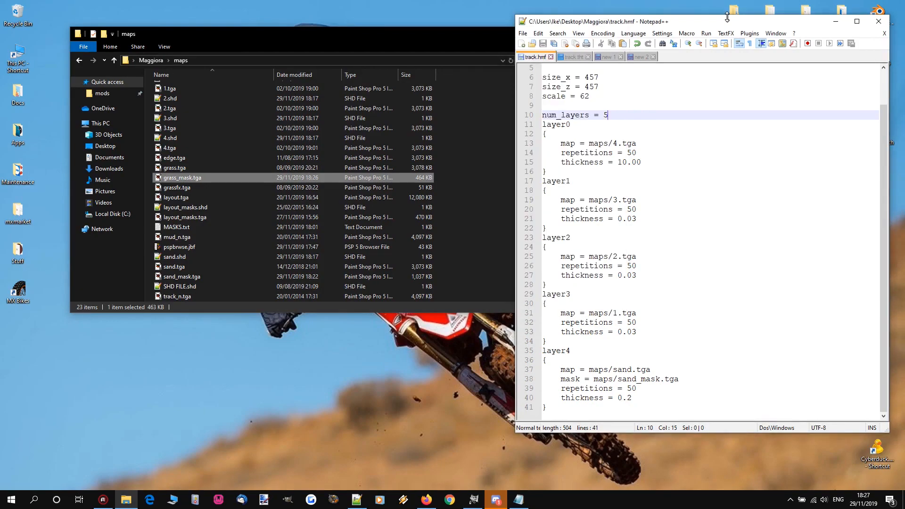
{"action": "left_click", "coordinate": [608, 57]}
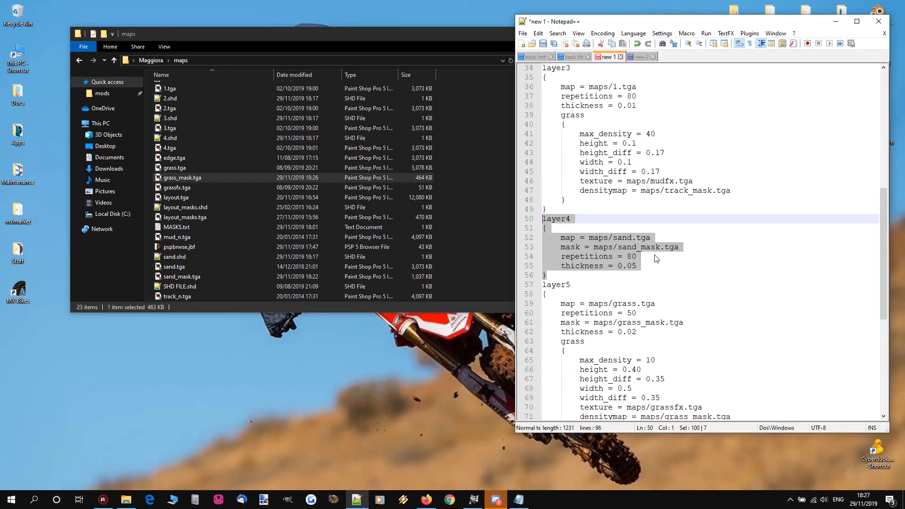
{"action": "scroll", "coordinate": [657, 258], "scroll_direction": "down", "scroll_amount": 4}
{"action": "left_click_drag", "start_coordinate": [578, 324], "coordinate": [542, 171]}
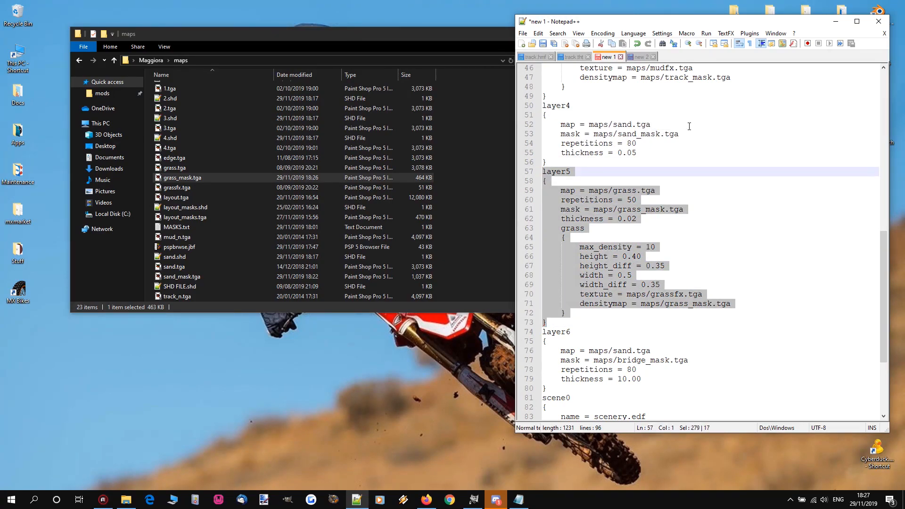
{"action": "left_click", "coordinate": [533, 56]}
{"action": "left_click", "coordinate": [567, 409]}
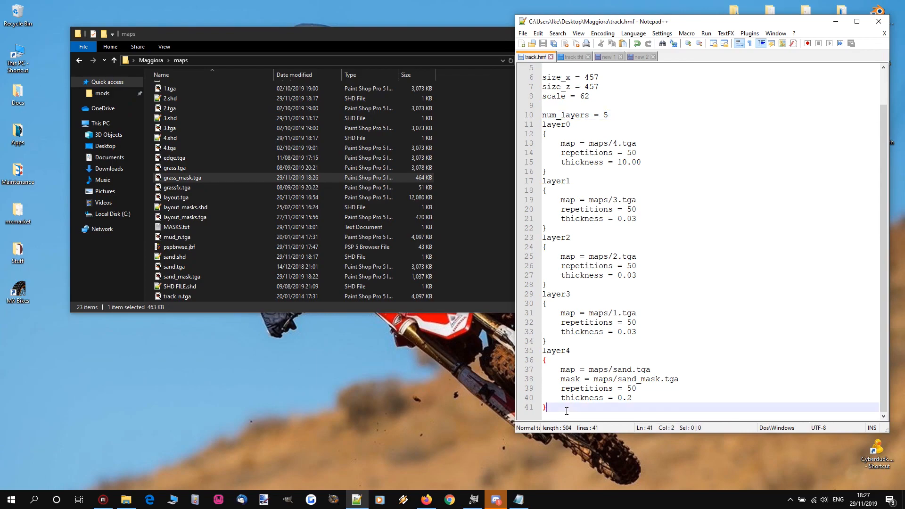
{"action": "type", "text": "layer5 { \tmap = maps/grass.tga \trepetitions = 50 \tmask = maps/grass_mask.tga \tthickness = 0.02 \tgrass \t{ \t\tmax_density = 10 \t\theight = 0.40 \t\theight_diff = 0.35 \t\twidth = 0.5 \t\twidth_diff = 0.35 \t\ttexture = maps/grassfx.tga \t\tdensitymap = maps/grass_mask.tga \t} }"}
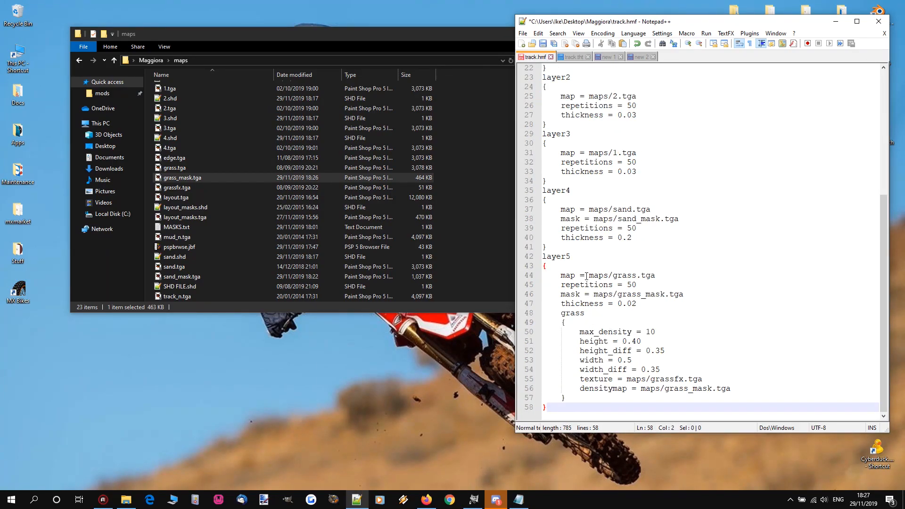
Step: Set the thickness of the layer5 grass layer to 0.2 in track.hmf
{"action": "left_click", "coordinate": [574, 255]}
{"action": "left_click", "coordinate": [562, 276]}
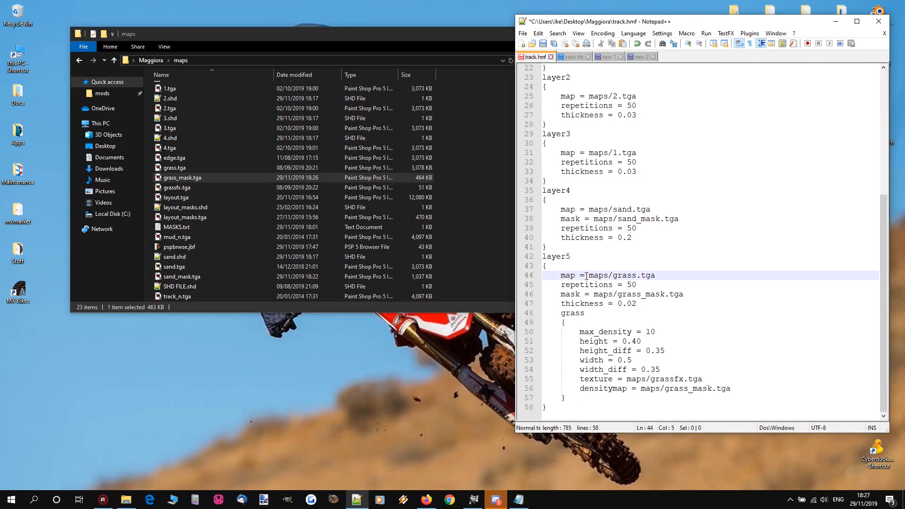
{"action": "left_click_drag", "start_coordinate": [610, 277], "coordinate": [709, 298]}
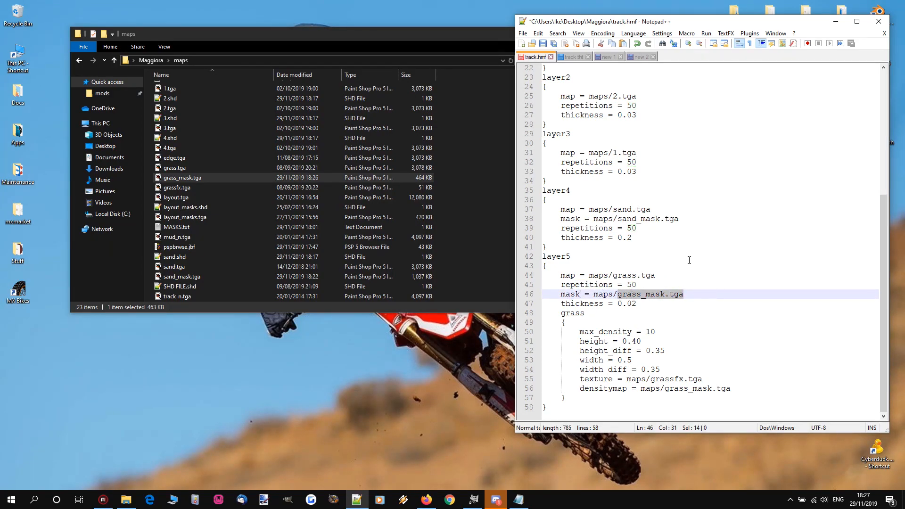
{"action": "left_click", "coordinate": [638, 305]}
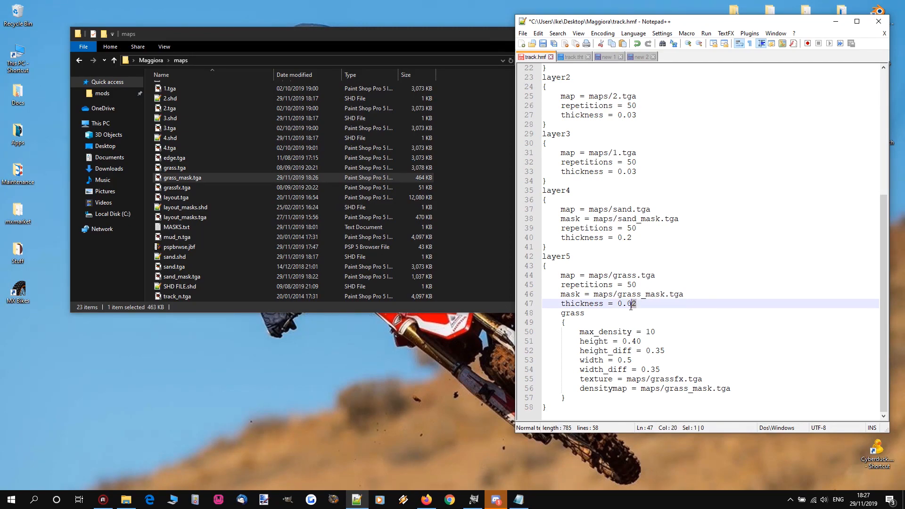
{"action": "type", "text": "2"}
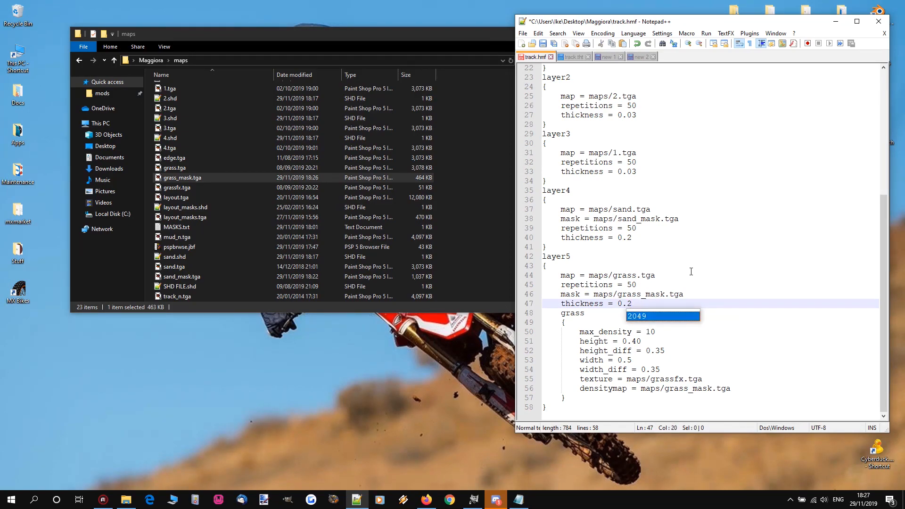
{"action": "key", "text": "Escape"}
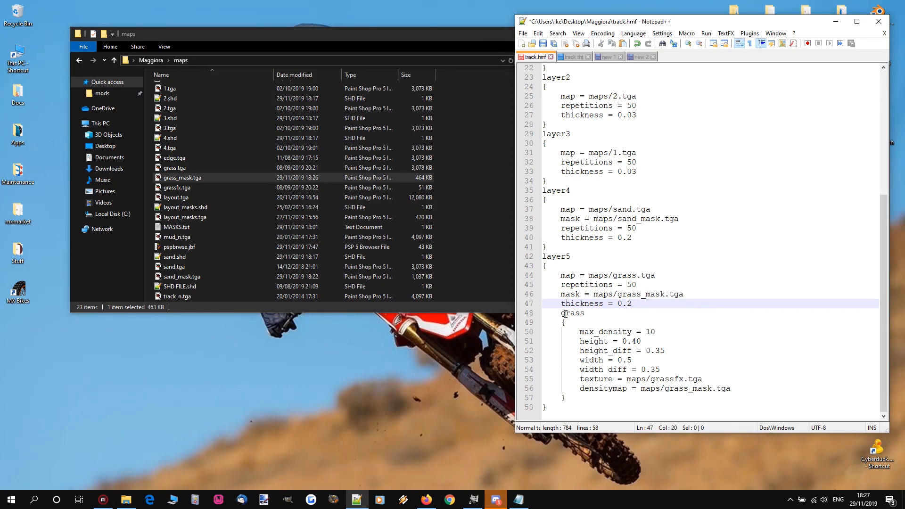
Step: Review the density, height and width settings in layer5's grass block
{"action": "left_click_drag", "start_coordinate": [562, 314], "coordinate": [585, 314]}
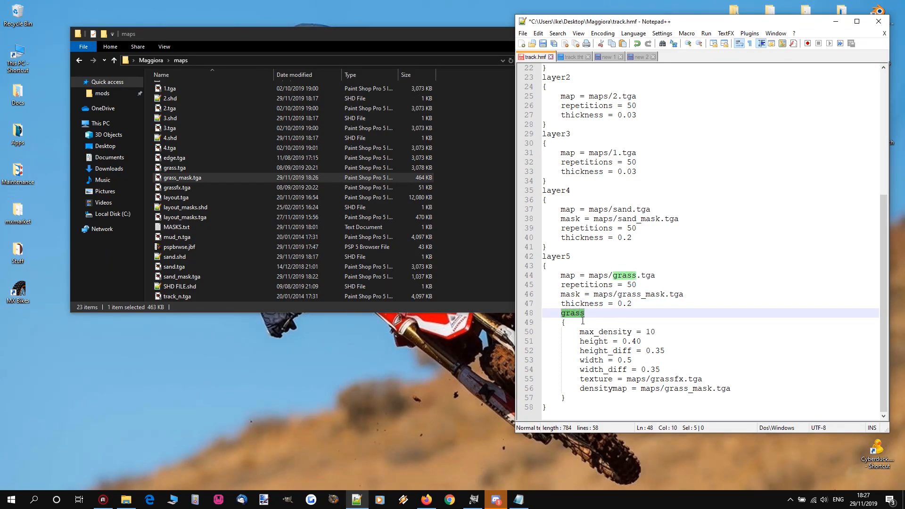
{"action": "left_click", "coordinate": [571, 322]}
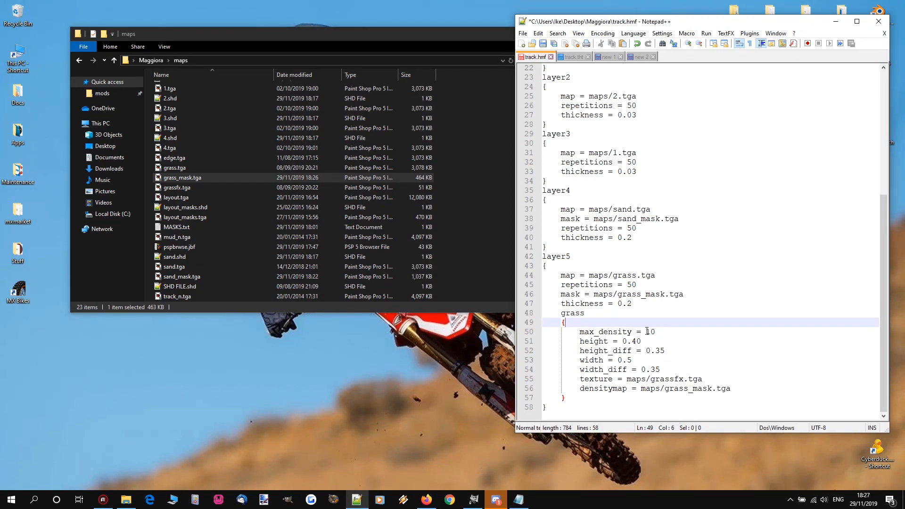
{"action": "left_click_drag", "start_coordinate": [647, 332], "coordinate": [663, 333]}
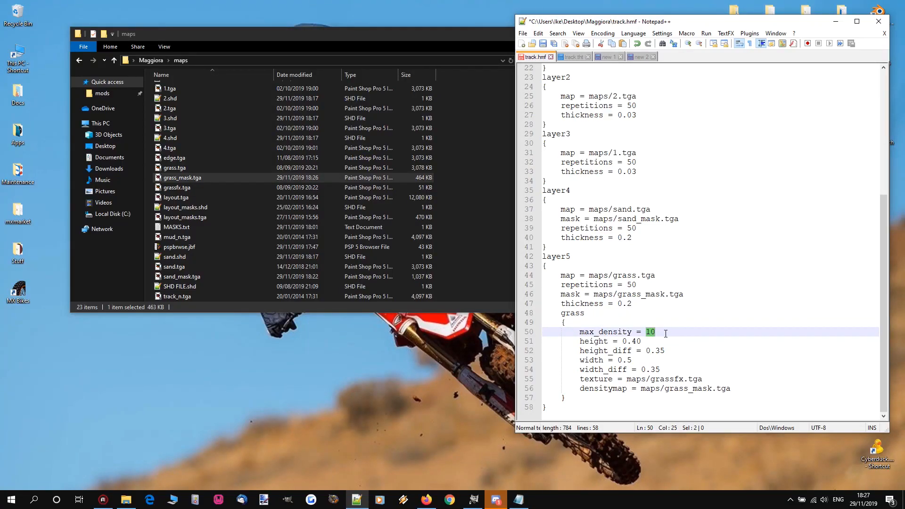
{"action": "left_click", "coordinate": [666, 334]}
{"action": "left_click_drag", "start_coordinate": [581, 341], "coordinate": [655, 343]}
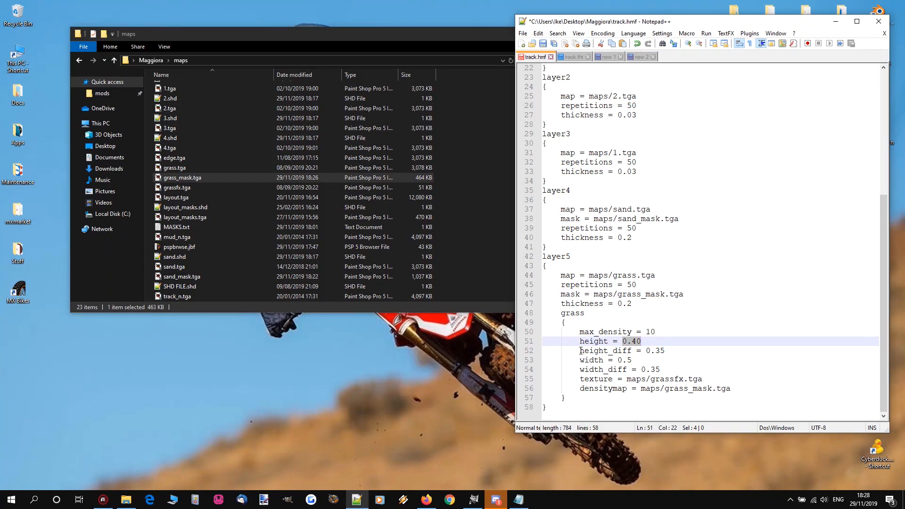
{"action": "left_click_drag", "start_coordinate": [581, 351], "coordinate": [684, 352]}
{"action": "left_click", "coordinate": [678, 351]}
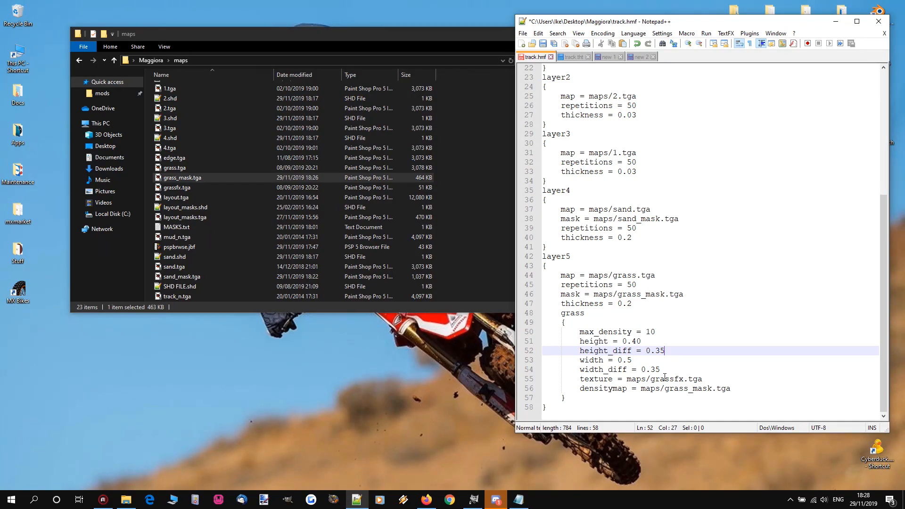
{"action": "left_click", "coordinate": [658, 362]}
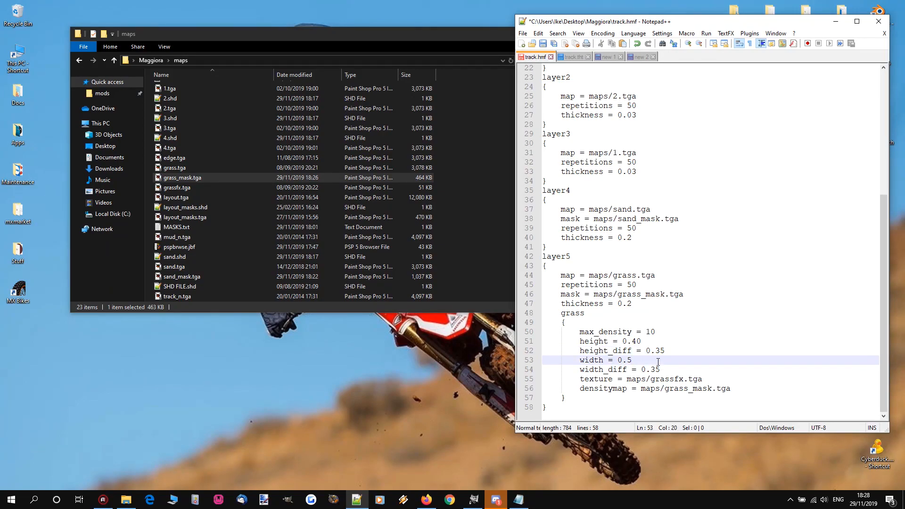
{"action": "left_click", "coordinate": [664, 371]}
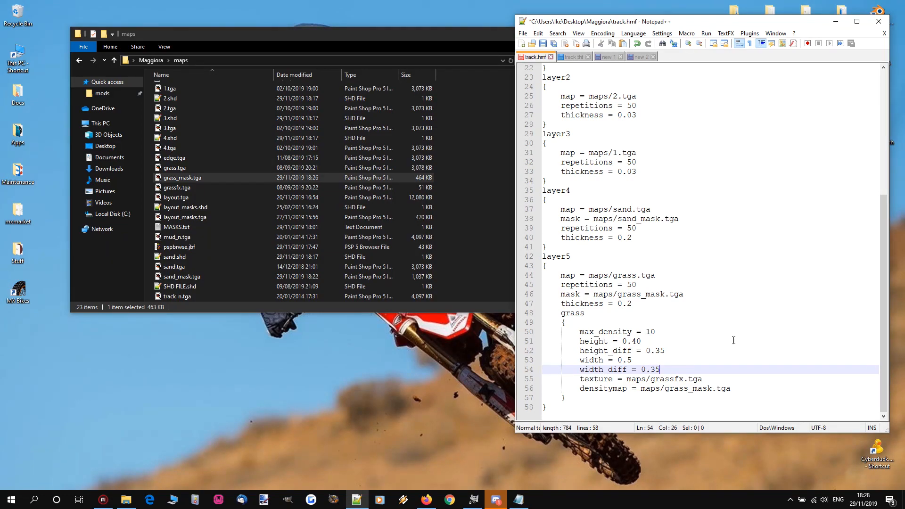
Step: Check the grass block's texture entry and view the grassfx.tga image in GIMP before returning to track.hmf
{"action": "left_click", "coordinate": [614, 379]}
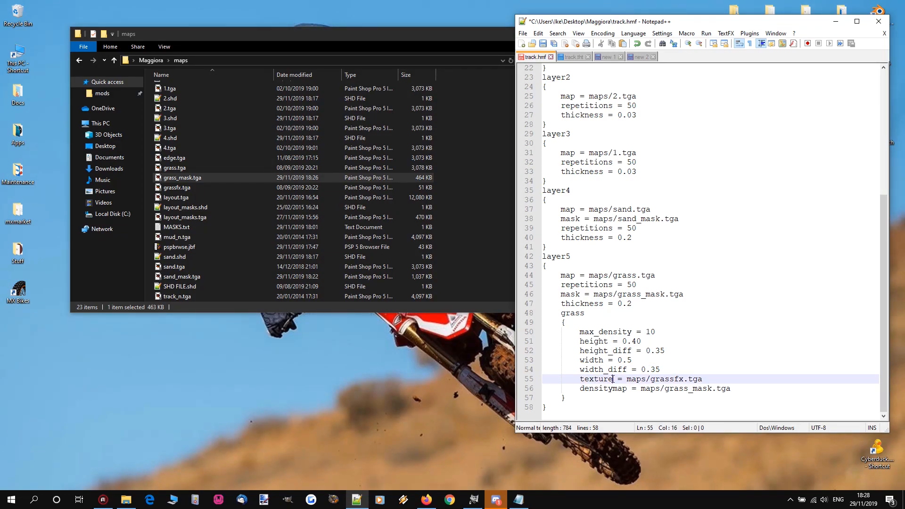
{"action": "left_click_drag", "start_coordinate": [652, 380], "coordinate": [703, 380]}
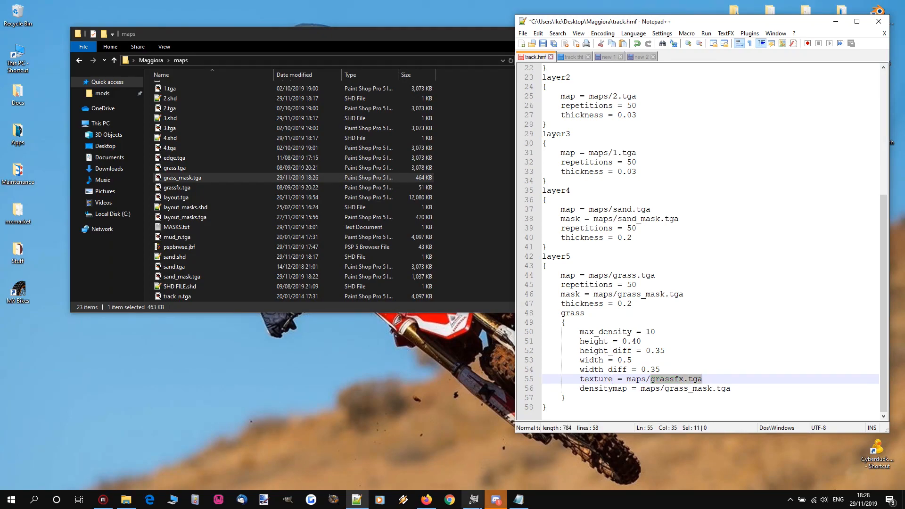
{"action": "left_click", "coordinate": [503, 507]}
{"action": "left_click", "coordinate": [372, 38]}
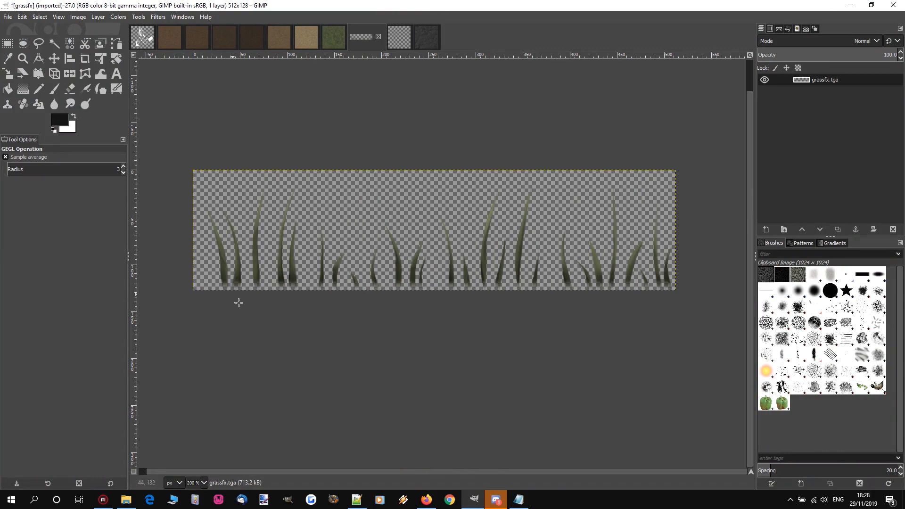
{"action": "left_click", "coordinate": [850, 5]}
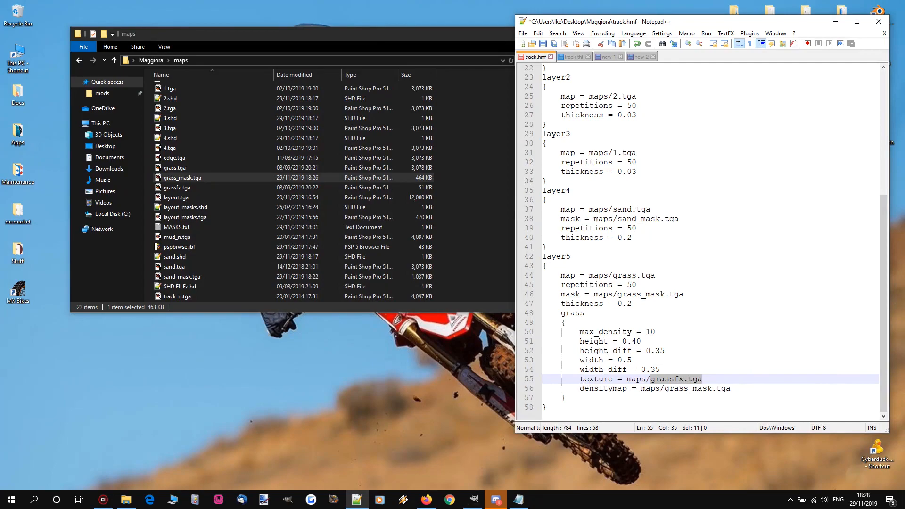
Step: Check the densitymap entry in track.hmf and inspect the matching grass mask on Layer #1 of layout.xcf in GIMP
{"action": "left_click_drag", "start_coordinate": [582, 388], "coordinate": [745, 385]}
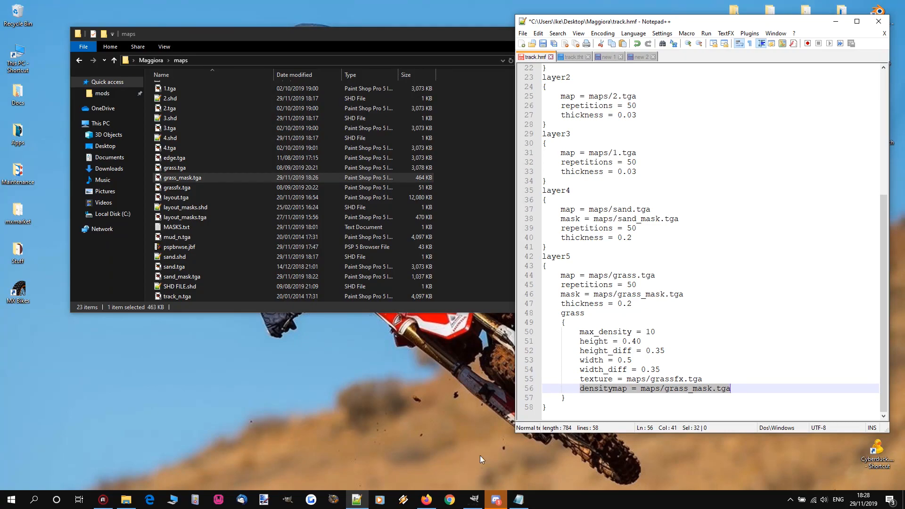
{"action": "left_click", "coordinate": [474, 500]}
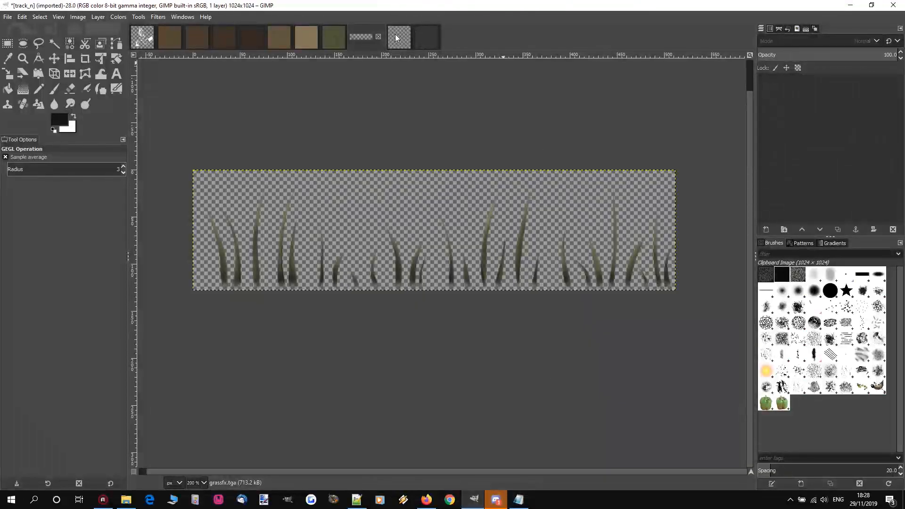
{"action": "left_click", "coordinate": [396, 37]}
{"action": "key", "text": "ctrl+v"}
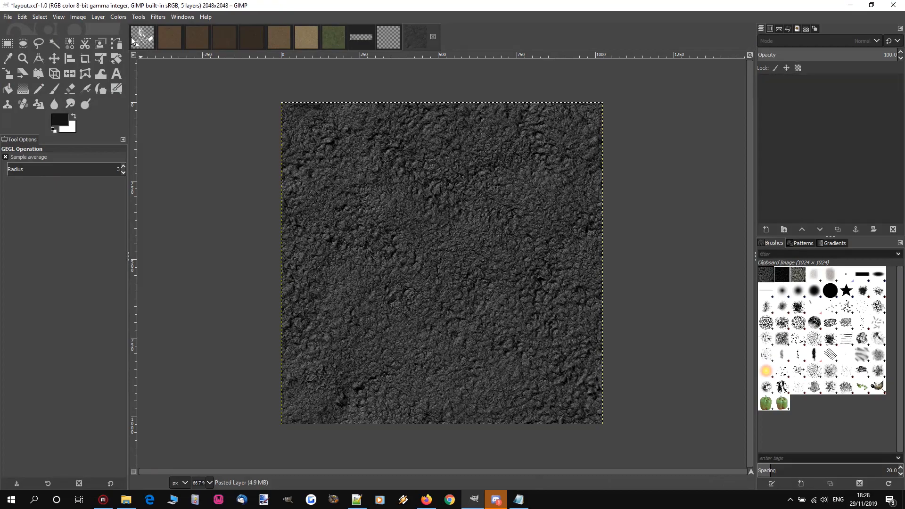
{"action": "left_click", "coordinate": [142, 38]}
{"action": "scroll", "coordinate": [517, 283], "scroll_direction": "down", "scroll_amount": 2}
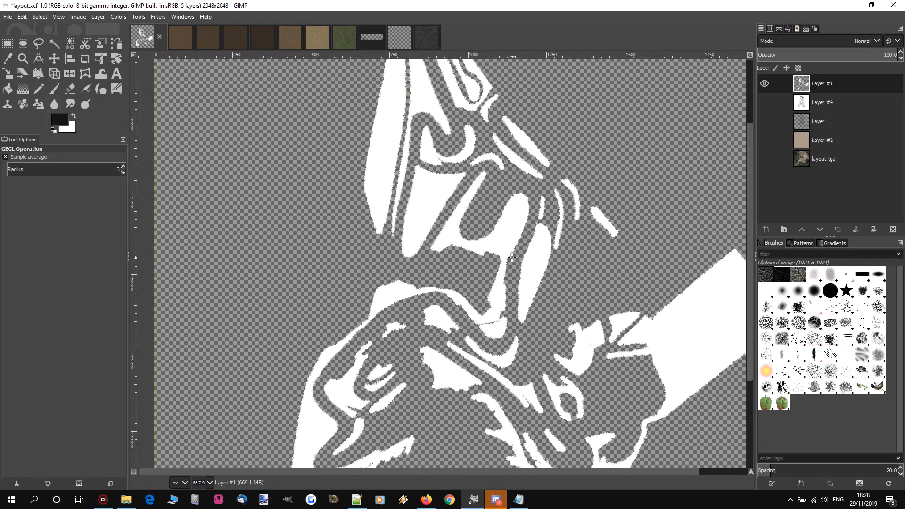
{"action": "key", "text": "shift+ctrl+j"}
{"action": "key", "text": "1"}
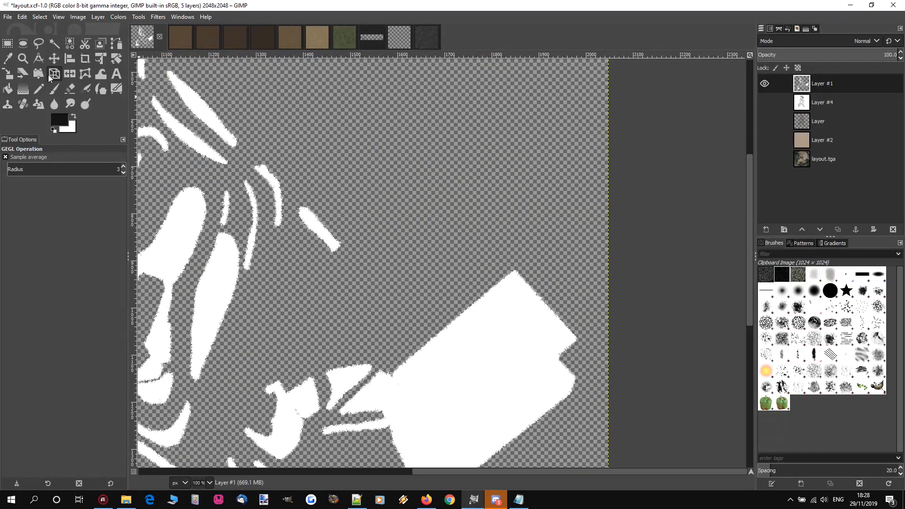
Step: Try erasing soft curved strips through Layer #1's white areas with the 2. Hardness 050 brush, undo the erasing and leave GIMP
{"action": "left_click", "coordinate": [70, 89]}
{"action": "left_click", "coordinate": [9, 191]}
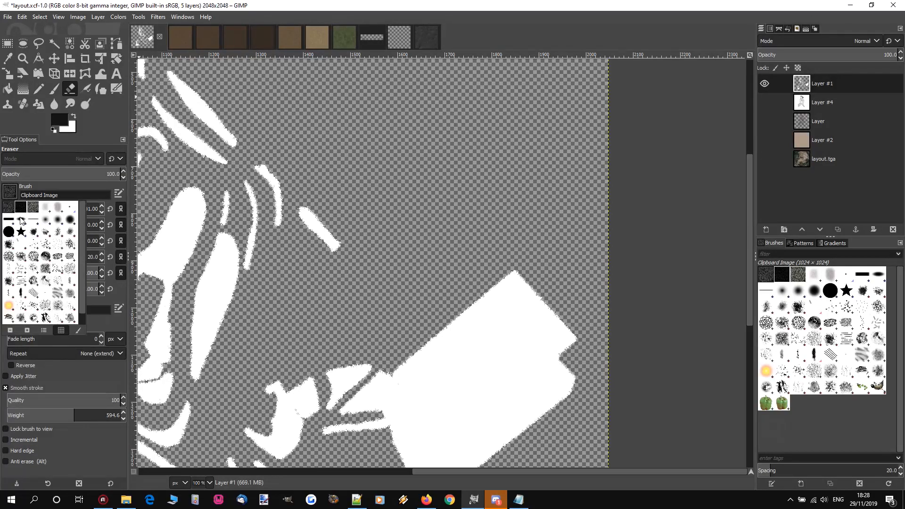
{"action": "left_click", "coordinate": [57, 221]}
{"action": "mouse_move", "coordinate": [177, 191]}
{"action": "left_mouse_down"}
{"action": "mouse_move", "coordinate": [192, 204]}
{"action": "mouse_move", "coordinate": [207, 285]}
{"action": "left_mouse_up"}
{"action": "mouse_move", "coordinate": [229, 331]}
{"action": "left_mouse_down"}
{"action": "mouse_move", "coordinate": [557, 377]}
{"action": "mouse_move", "coordinate": [441, 325]}
{"action": "left_mouse_up"}
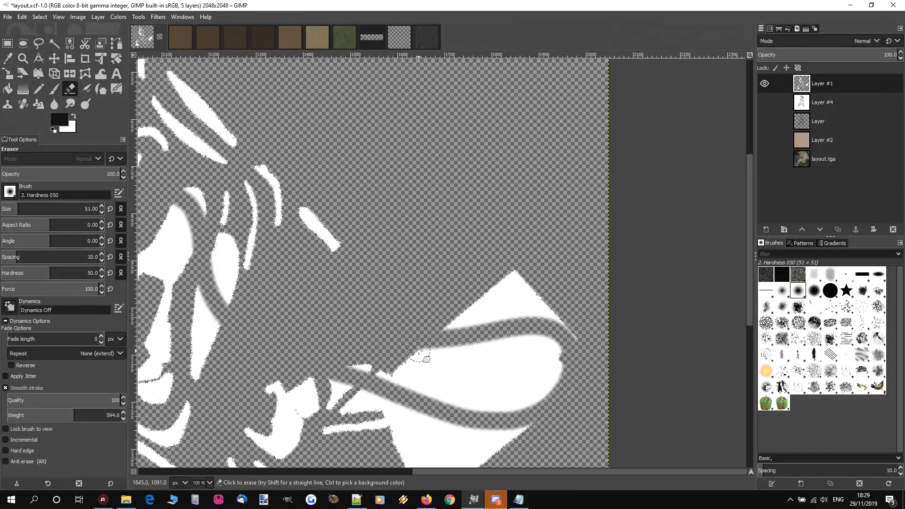
{"action": "key", "text": "ctrl+z"}
{"action": "left_click", "coordinate": [850, 5]}
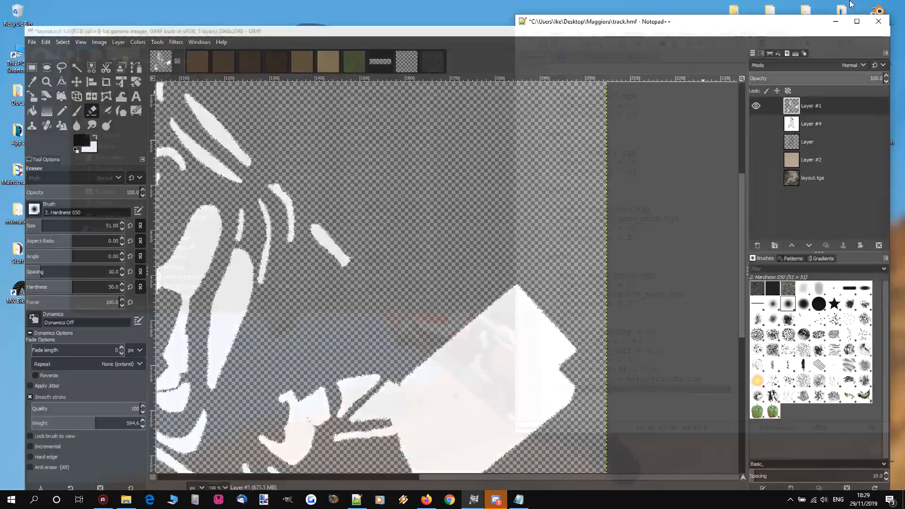
Step: Compare grassfx.tga in the maps folder with the file paths in track.hmf's grass block
{"action": "left_click", "coordinate": [605, 407]}
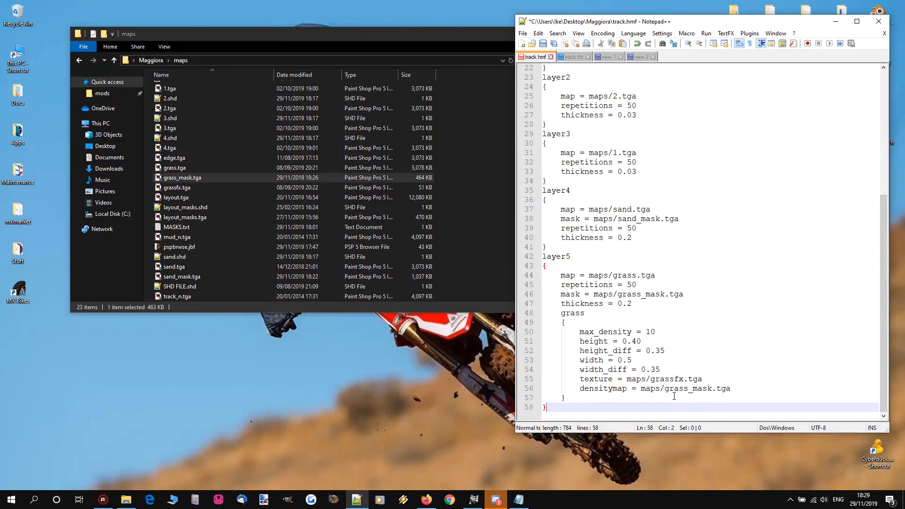
{"action": "left_click", "coordinate": [250, 187]}
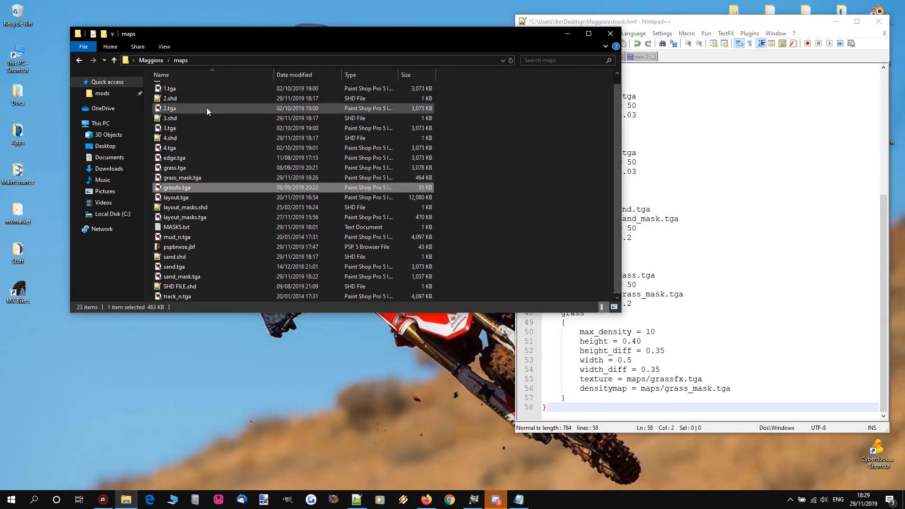
{"action": "left_click", "coordinate": [674, 351]}
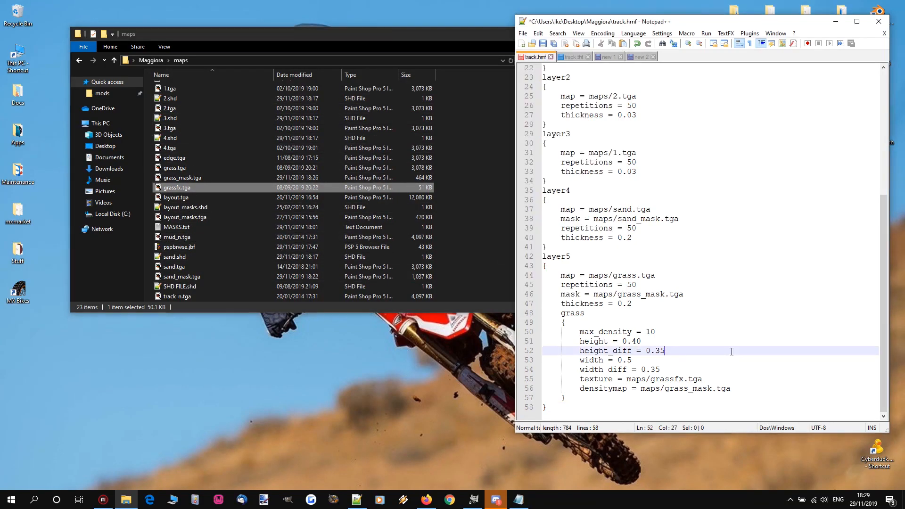
{"action": "left_click_drag", "start_coordinate": [662, 388], "coordinate": [643, 390]}
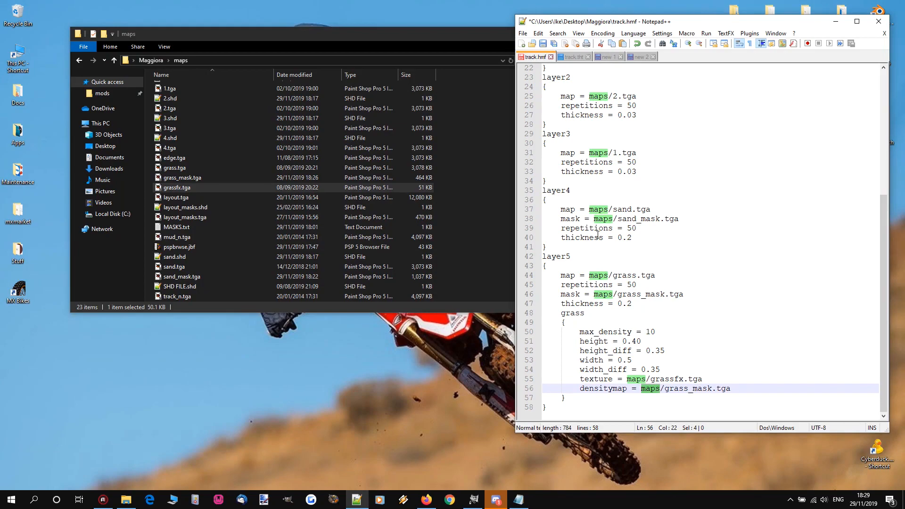
{"action": "left_click", "coordinate": [731, 306]}
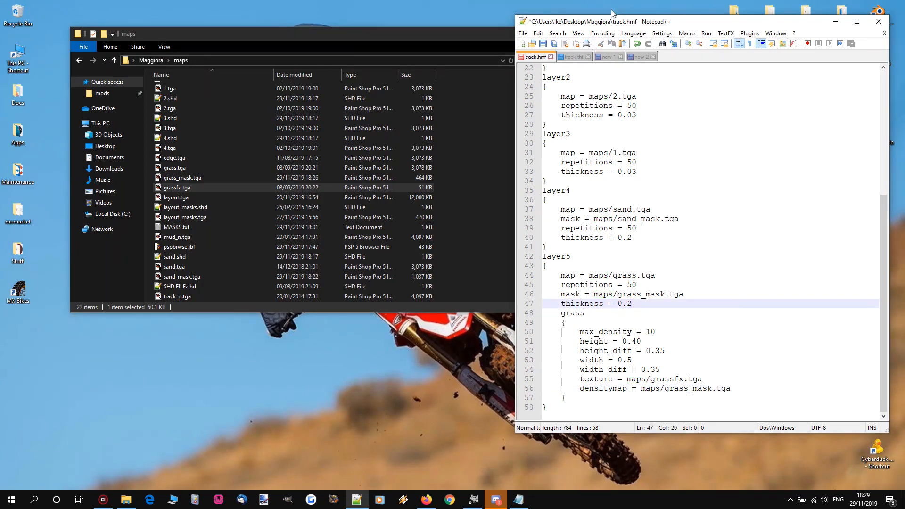
Step: Copy the material_layer5 block from the "new 2" document, paste it after material_layer4 in track.tht and select its material value
{"action": "left_click", "coordinate": [573, 57]}
{"action": "left_click", "coordinate": [638, 57]}
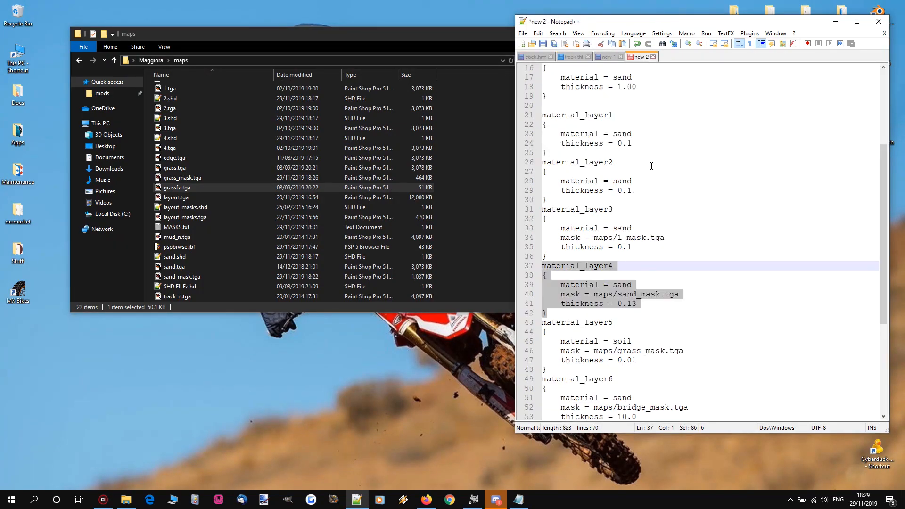
{"action": "scroll", "coordinate": [658, 235], "scroll_direction": "down", "scroll_amount": 1}
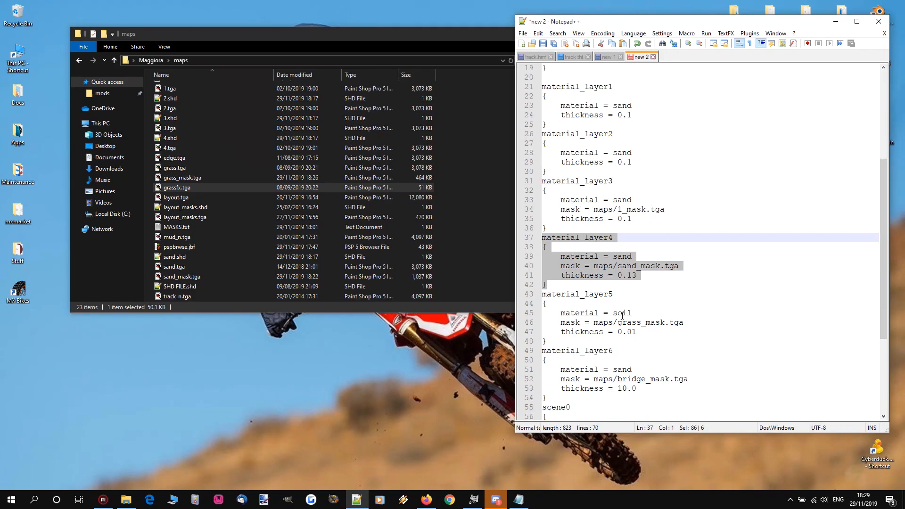
{"action": "left_click", "coordinate": [614, 332]}
{"action": "left_click_drag", "start_coordinate": [563, 341], "coordinate": [541, 295]}
{"action": "key", "text": "ctrl+c"}
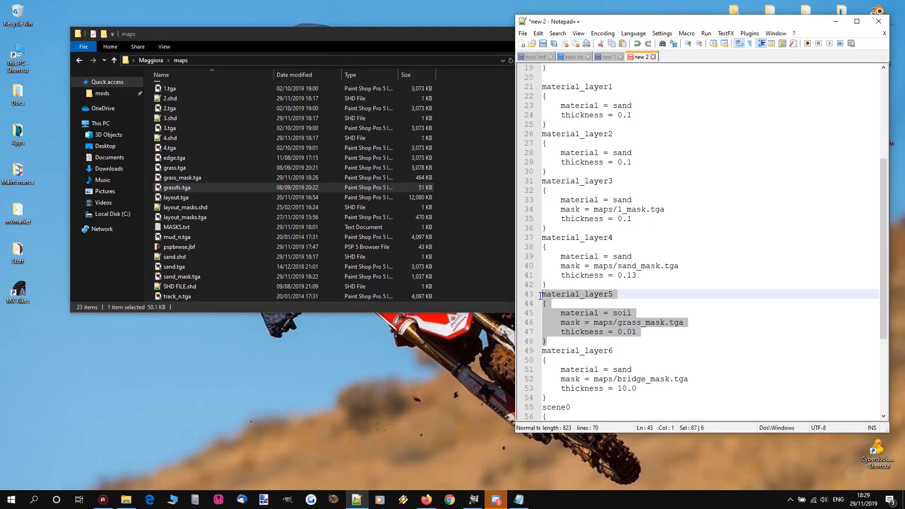
{"action": "left_click", "coordinate": [590, 56]}
{"action": "left_click", "coordinate": [560, 414]}
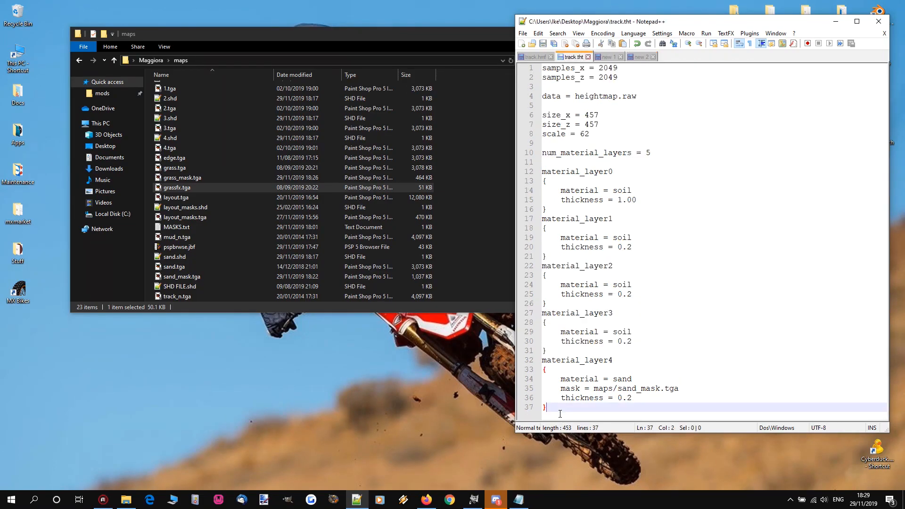
{"action": "key", "text": "Return"}
{"action": "key", "text": "ctrl+v"}
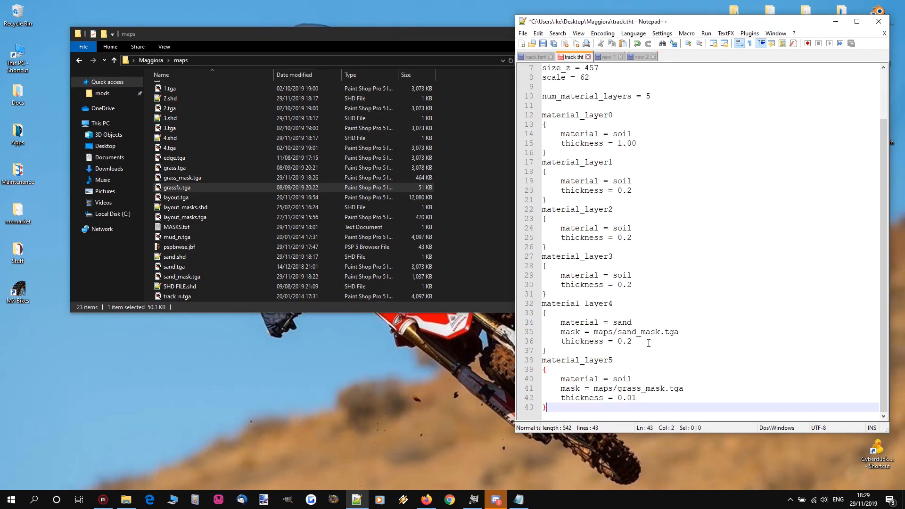
{"action": "left_click_drag", "start_coordinate": [632, 378], "coordinate": [614, 380]}
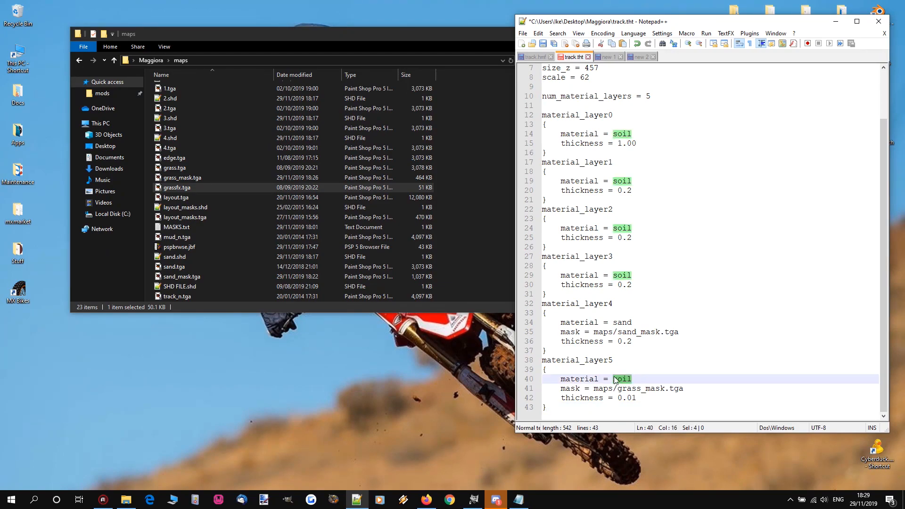
Step: Set material_layer5's material to grass and its thickness to 0.2 in track.tht
{"action": "type", "text": "grass"}
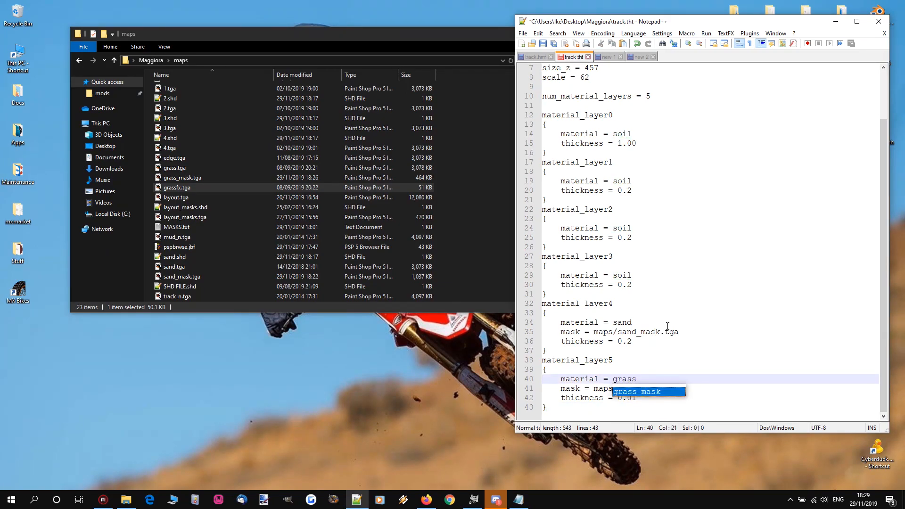
{"action": "key", "text": "Escape"}
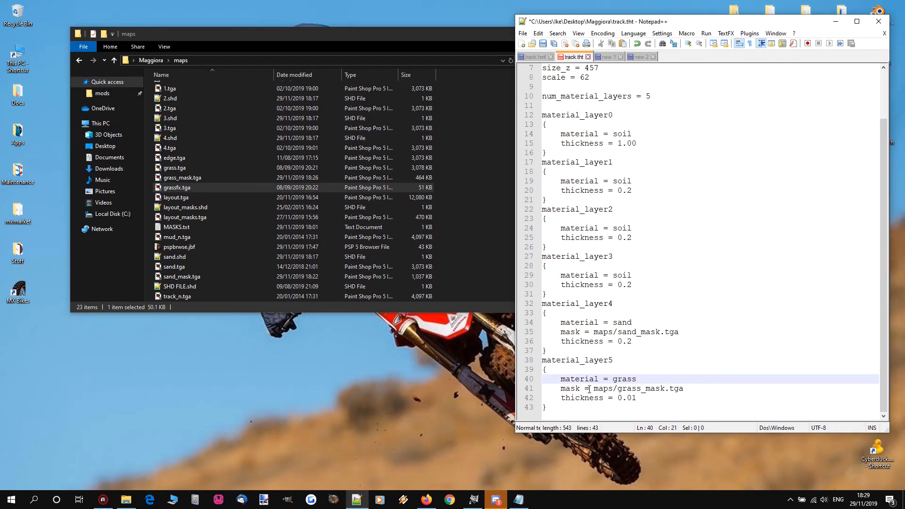
{"action": "left_click_drag", "start_coordinate": [617, 390], "coordinate": [636, 391]}
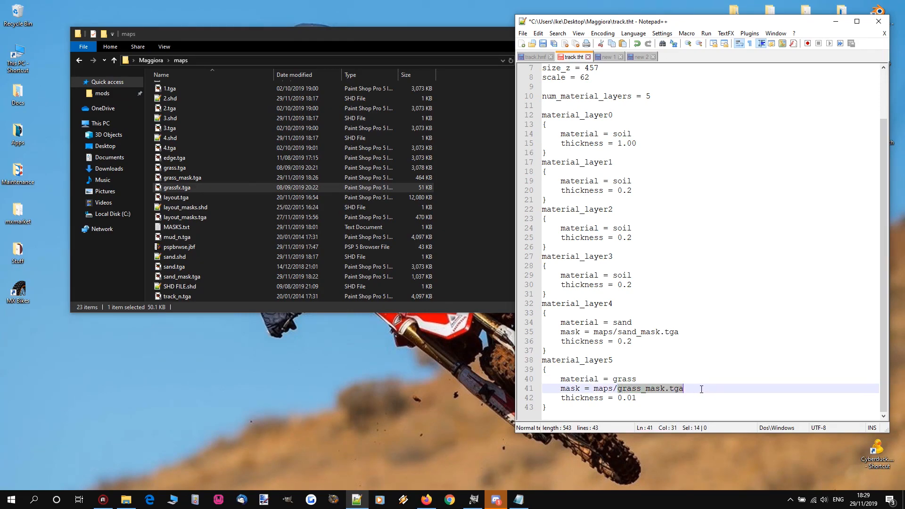
{"action": "left_click", "coordinate": [647, 398]}
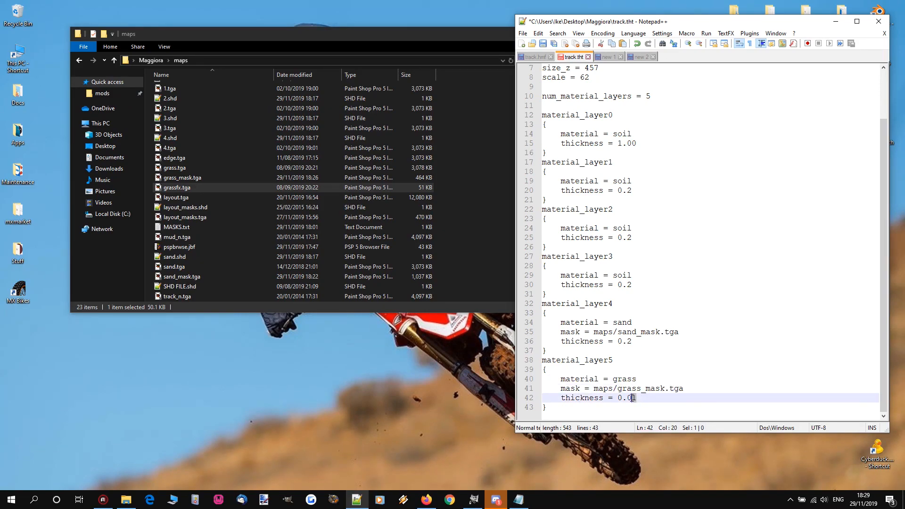
{"action": "type", "text": "2"}
{"action": "left_click", "coordinate": [662, 379]}
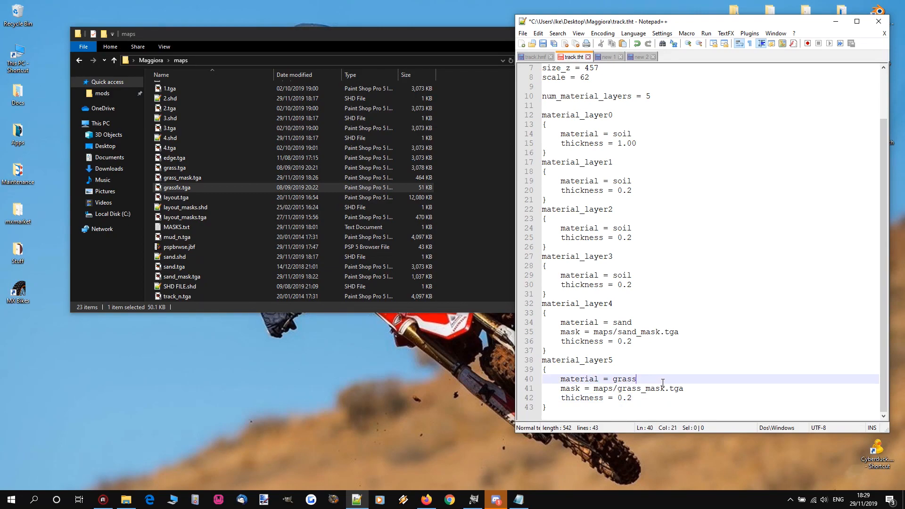
Step: Set num_material_layers to 6 in track.tht
{"action": "scroll", "coordinate": [663, 382], "scroll_direction": "up", "scroll_amount": 2}
{"action": "double_click", "coordinate": [646, 152]}
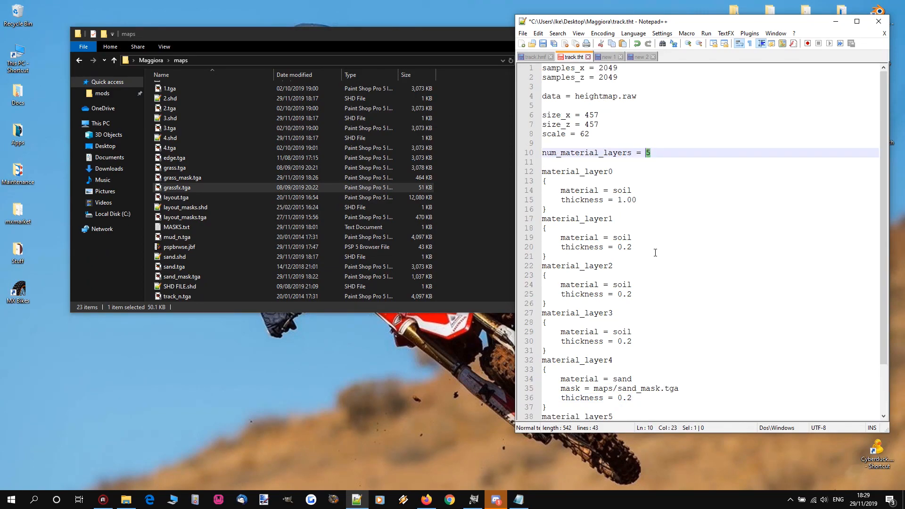
{"action": "type", "text": "6"}
{"action": "left_click", "coordinate": [721, 360]}
{"action": "scroll", "coordinate": [682, 188], "scroll_direction": "down", "scroll_amount": 2}
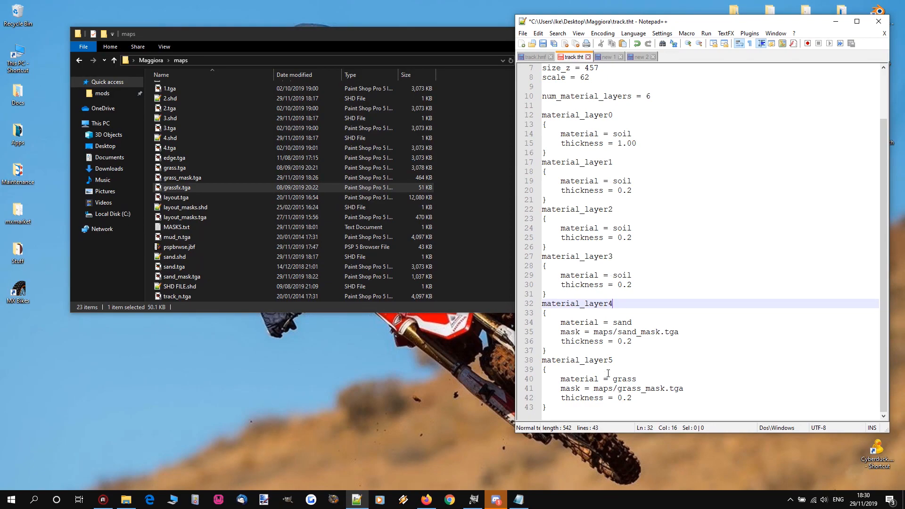
Step: Set num_layers to 6 in track.hmf and save both track.hmf and track.tht
{"action": "left_click", "coordinate": [537, 57]}
{"action": "scroll", "coordinate": [643, 169], "scroll_direction": "up", "scroll_amount": 7}
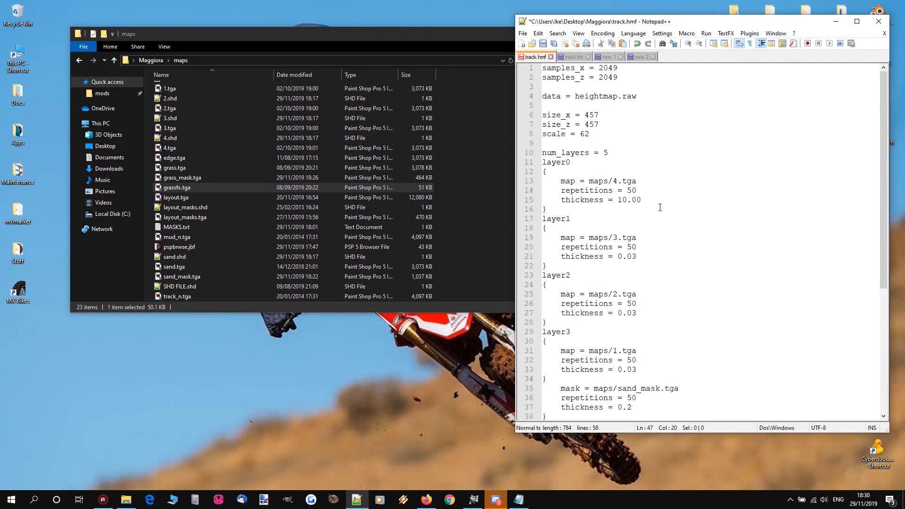
{"action": "double_click", "coordinate": [605, 153]}
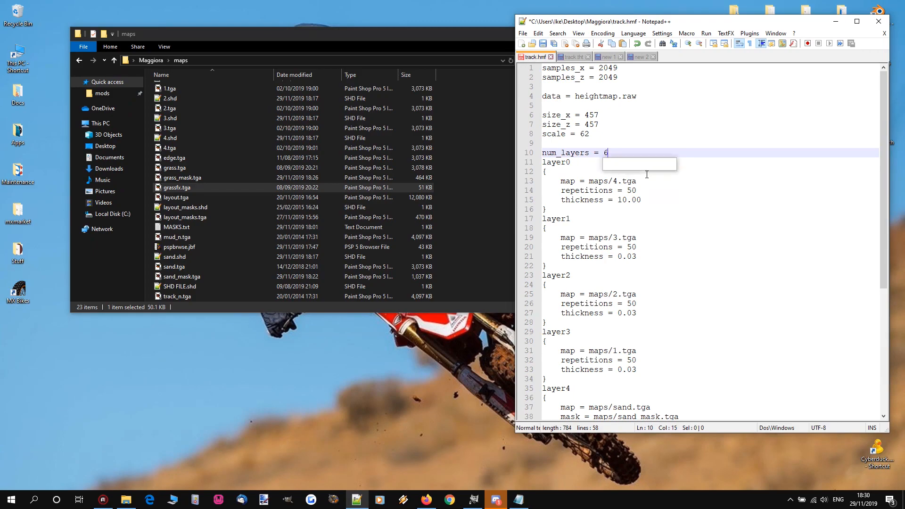
{"action": "left_click", "coordinate": [630, 143]}
{"action": "scroll", "coordinate": [662, 196], "scroll_direction": "down", "scroll_amount": 7}
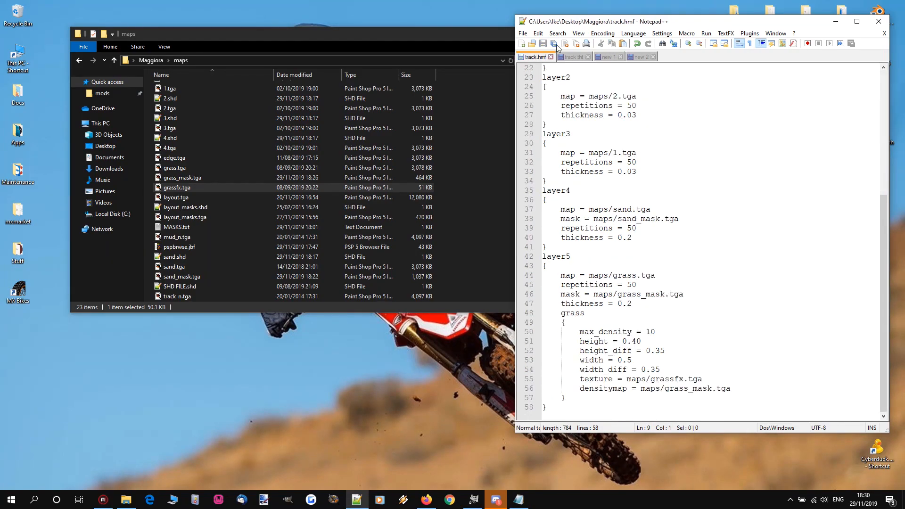
{"action": "left_click", "coordinate": [573, 57]}
Step: Go up to the Maggiora folder and compile the map with _map.bat
{"action": "left_click", "coordinate": [151, 60]}
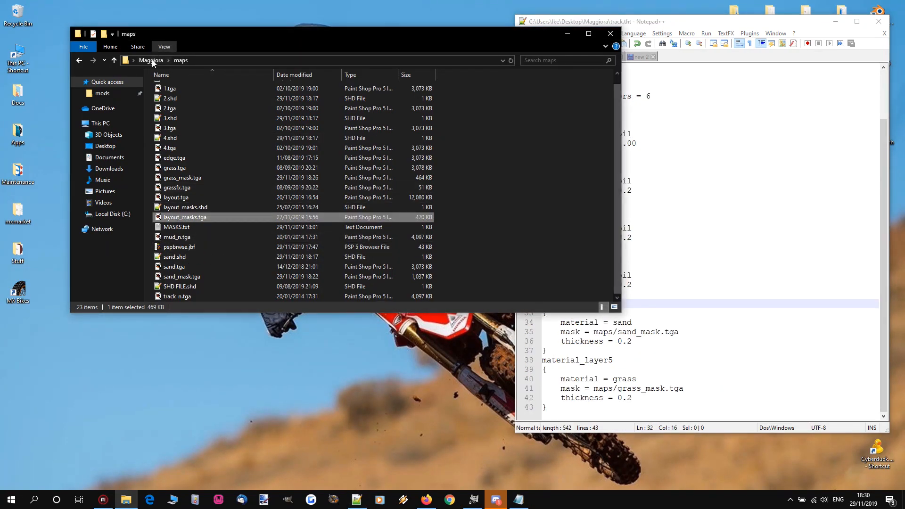
{"action": "scroll", "coordinate": [266, 227], "scroll_direction": "down", "scroll_amount": 10}
{"action": "scroll", "coordinate": [266, 227], "scroll_direction": "up", "scroll_amount": 10}
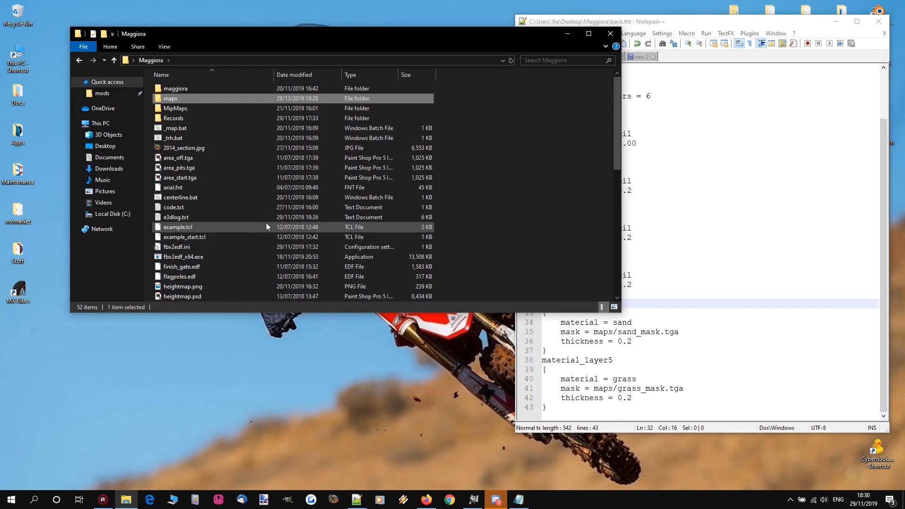
{"action": "left_click", "coordinate": [185, 128]}
{"action": "double_click", "coordinate": [185, 129]}
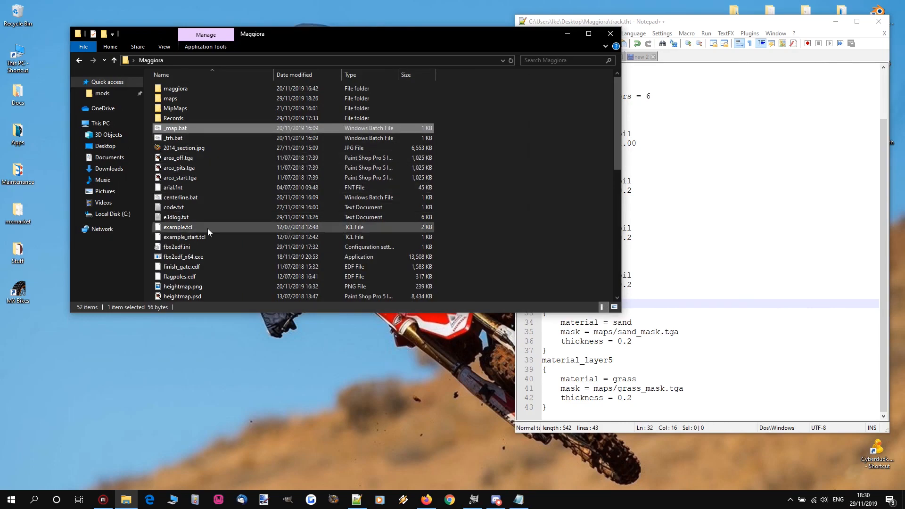
Step: Launch mapview.exe from the Maggiora folder and open maggiora.map in Map Viewer
{"action": "scroll", "coordinate": [208, 231], "scroll_direction": "down", "scroll_amount": 1}
{"action": "scroll", "coordinate": [198, 246], "scroll_direction": "down", "scroll_amount": 3}
{"action": "double_click", "coordinate": [187, 169]}
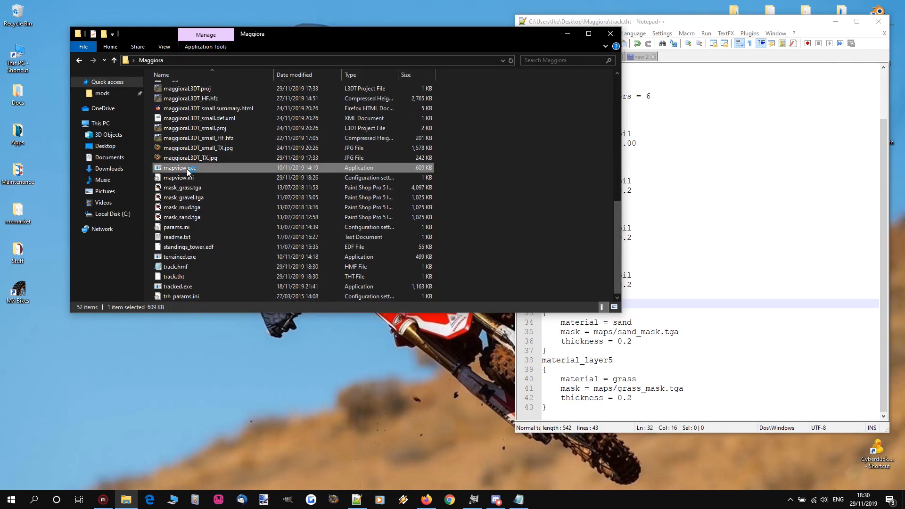
{"action": "left_click", "coordinate": [97, 105]}
{"action": "left_click", "coordinate": [113, 116]}
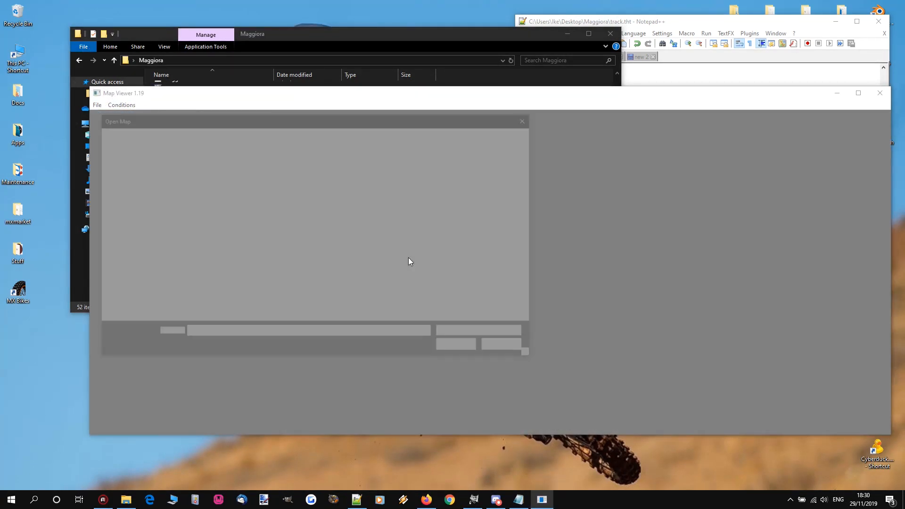
{"action": "double_click", "coordinate": [198, 175]}
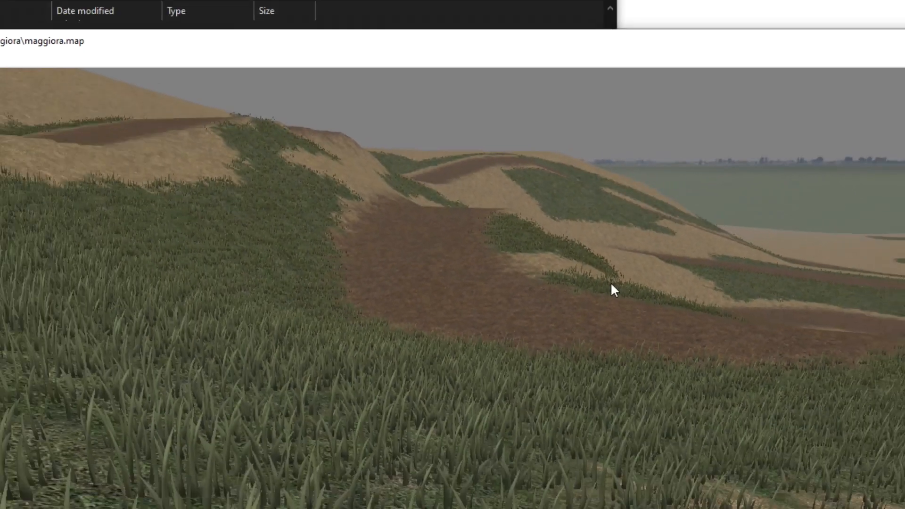
Step: Return to track.hmf in Notepad++ and review layer5's grass block, especially its density, height and width settings
{"action": "key", "text": "alt+Tab"}
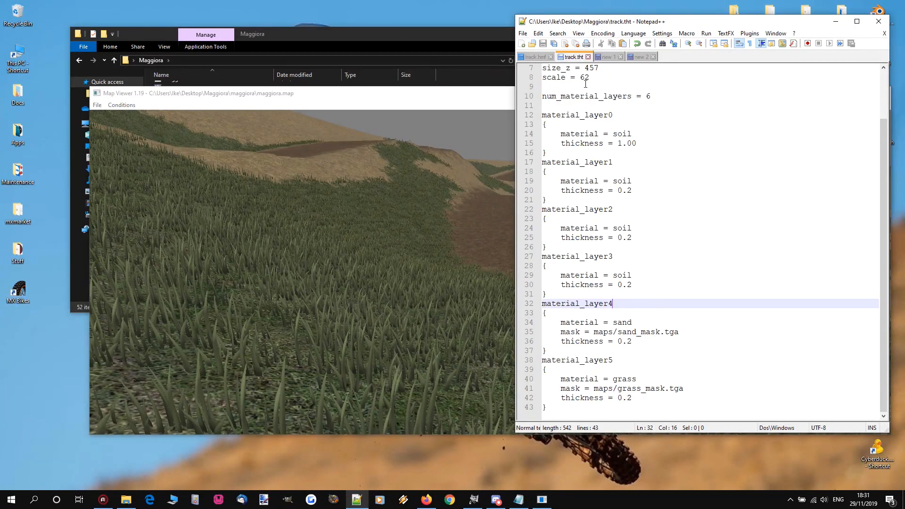
{"action": "left_click", "coordinate": [540, 57]}
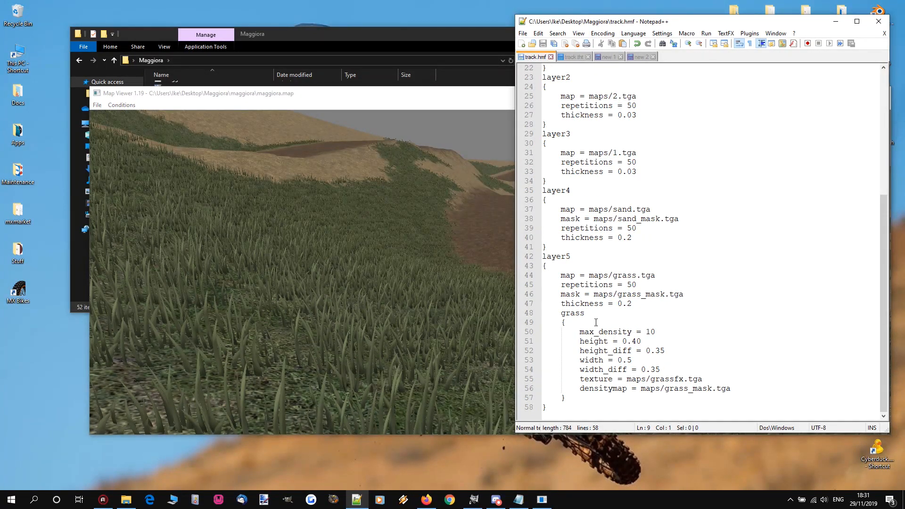
{"action": "left_click_drag", "start_coordinate": [560, 313], "coordinate": [758, 398]}
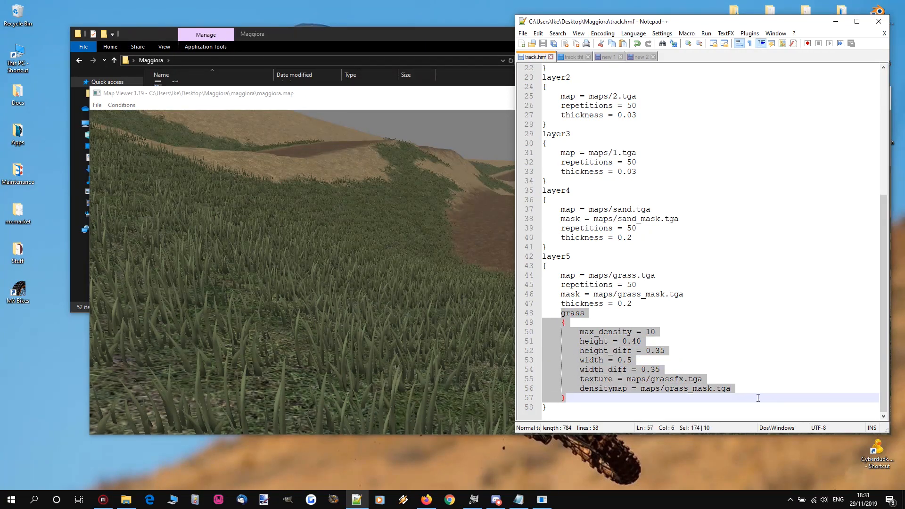
{"action": "left_click", "coordinate": [748, 391]}
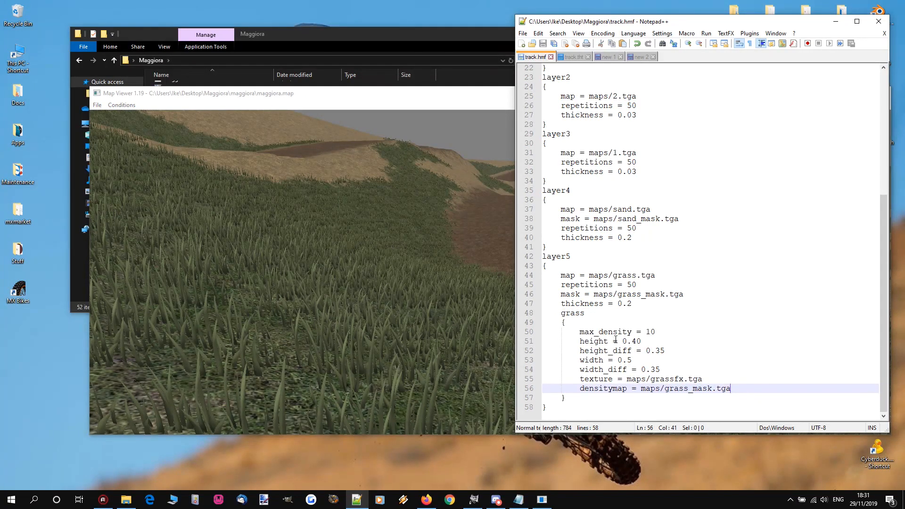
{"action": "left_click_drag", "start_coordinate": [580, 332], "coordinate": [634, 360]}
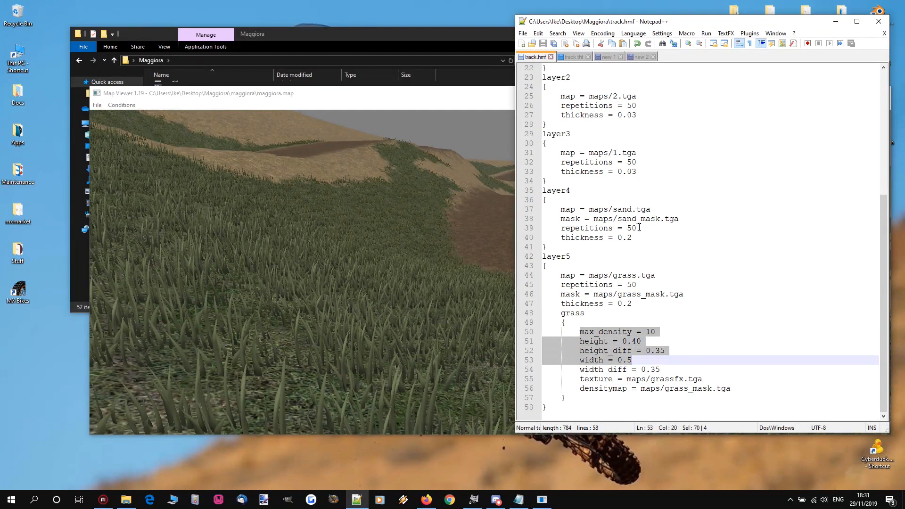
Step: Switch to Map Viewer and fly around the Maggiora terrain to examine the grass, sand and dirt coverage along the track
{"action": "left_click", "coordinate": [456, 99]}
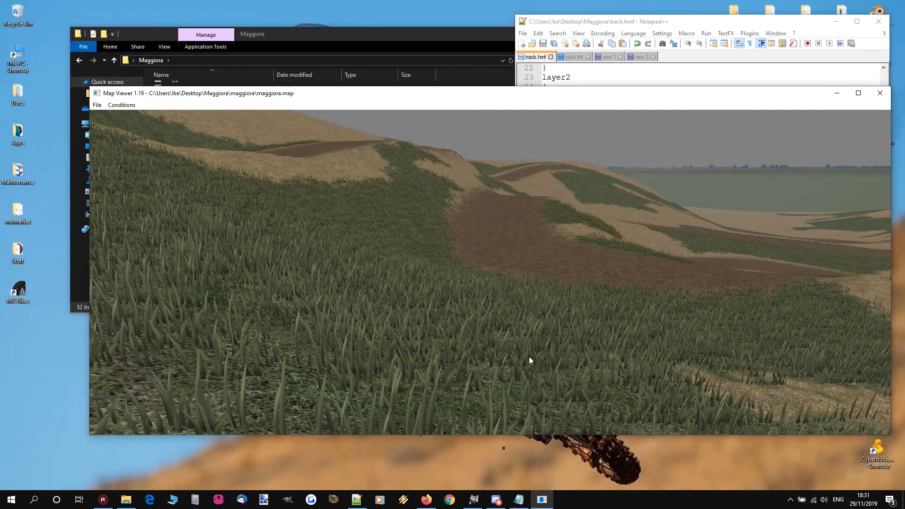
{"action": "left_click_drag", "start_coordinate": [622, 333], "coordinate": [453, 325]}
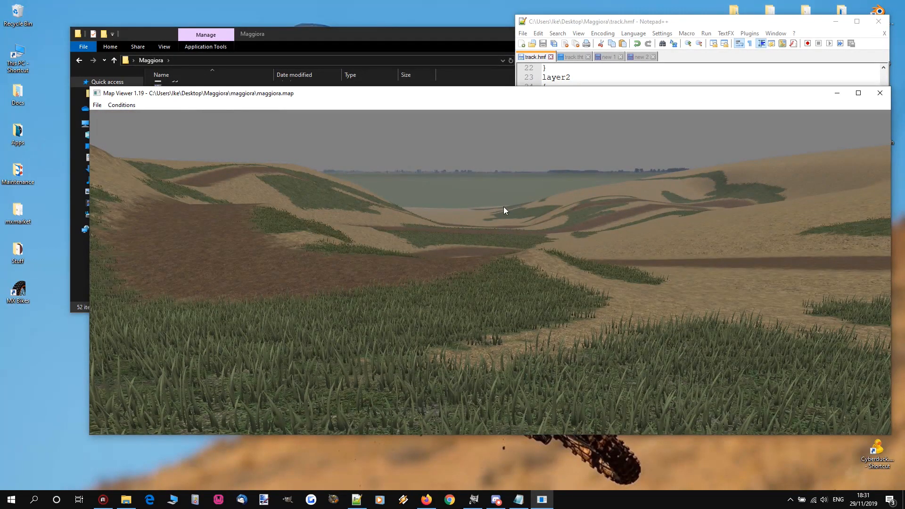
{"action": "left_click_drag", "start_coordinate": [485, 211], "coordinate": [493, 194]}
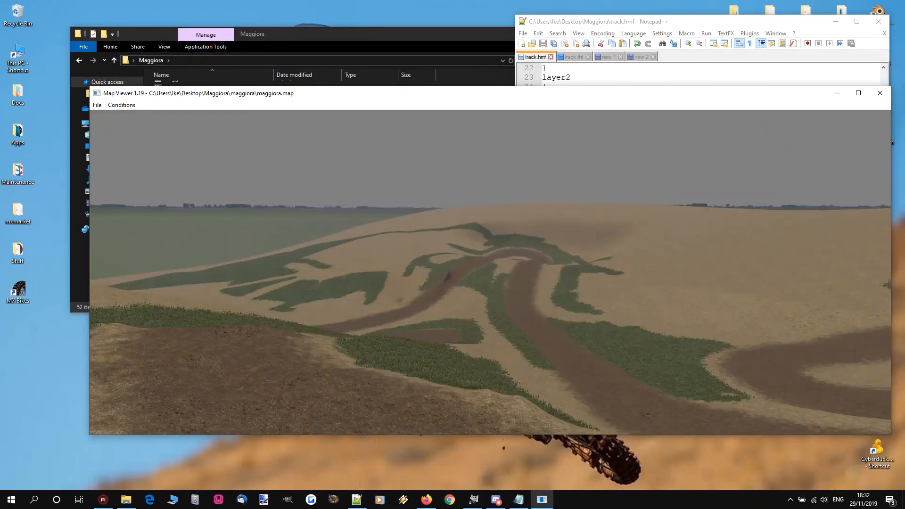
{"action": "key", "text": "Up"}
{"action": "key", "text": "Up"}
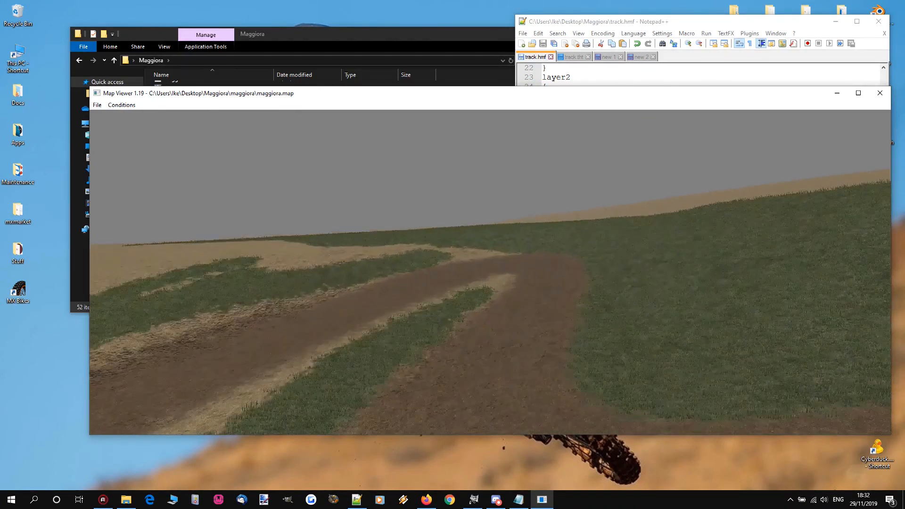
{"action": "key", "text": "Up"}
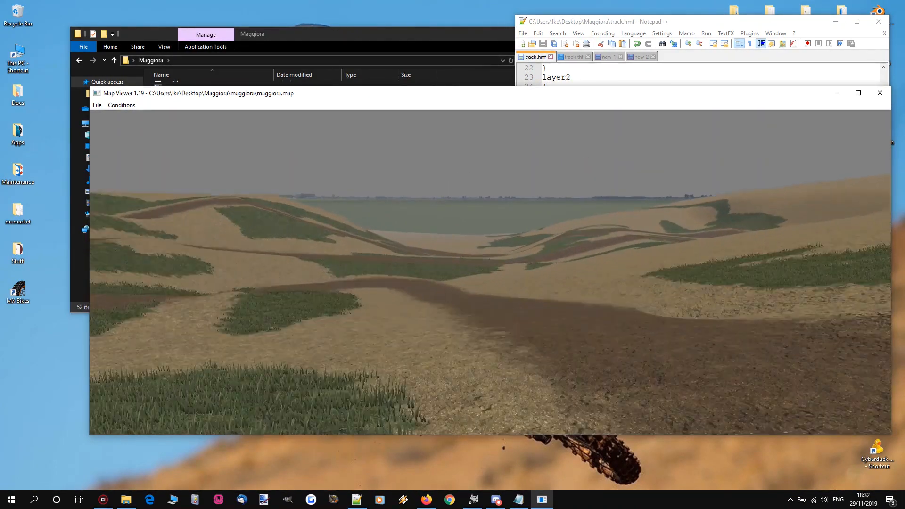
{"action": "key", "text": "Up"}
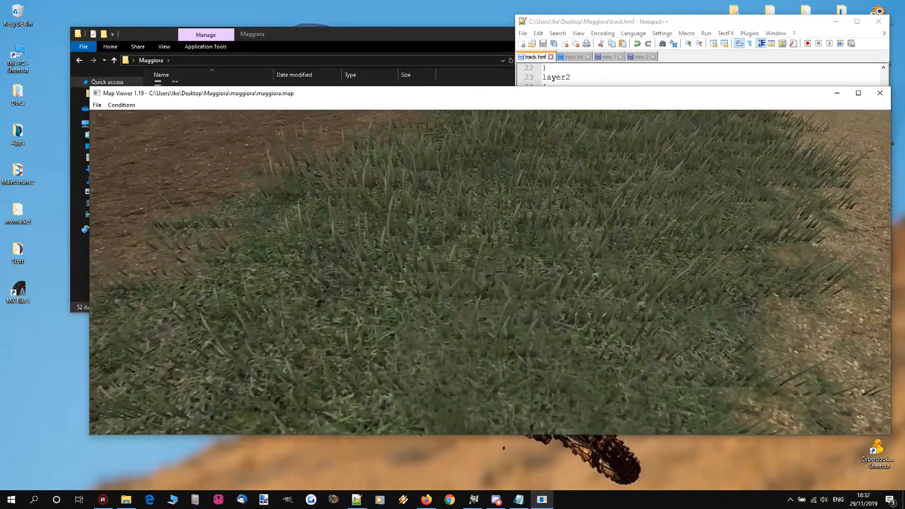
{"action": "key", "text": "Up"}
{"action": "key", "text": "Up"}
{"action": "key", "text": "Up"}
{"action": "key", "text": "Up"}
{"action": "key", "text": "Up"}
{"action": "key", "text": "Up"}
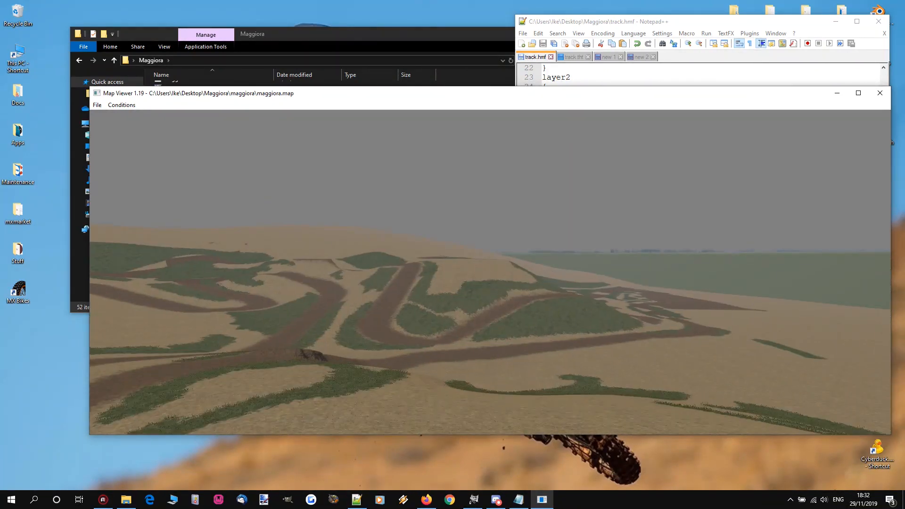
{"action": "key", "text": "Up"}
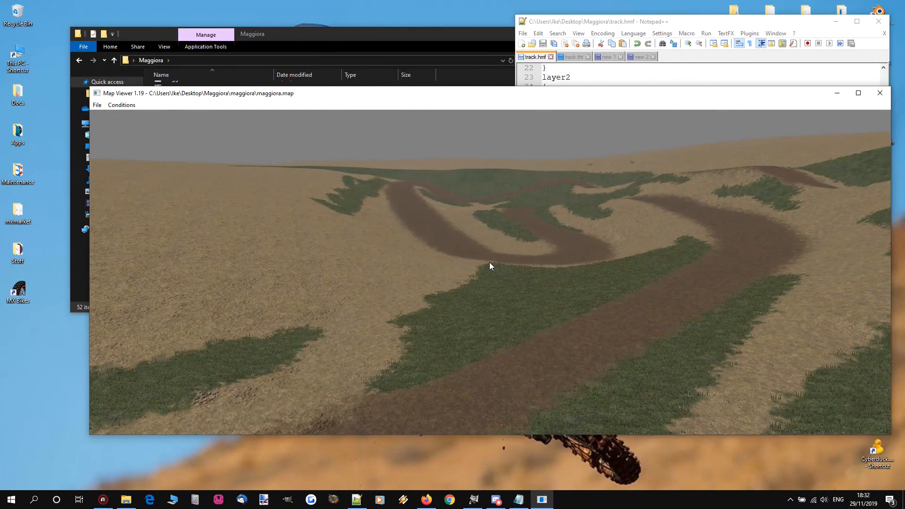
{"action": "key", "text": "Up"}
{"action": "key", "text": "Up"}
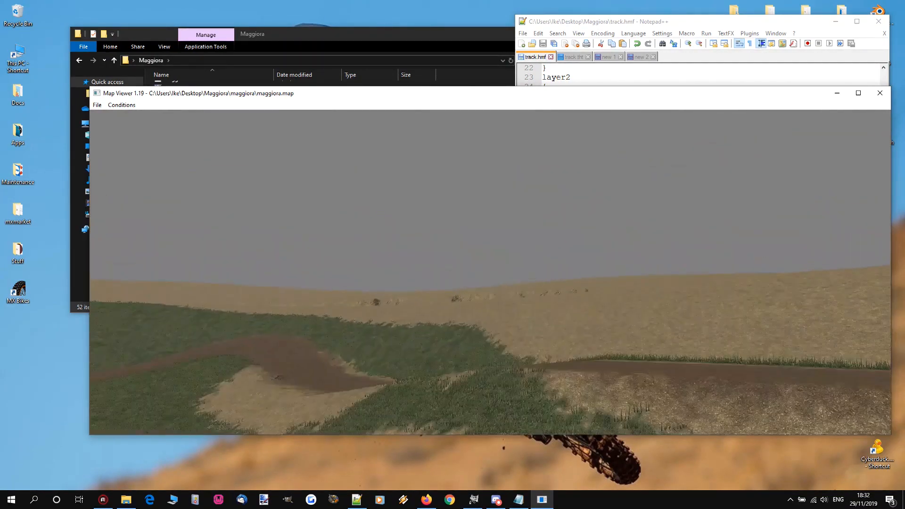
{"action": "key", "text": "Up"}
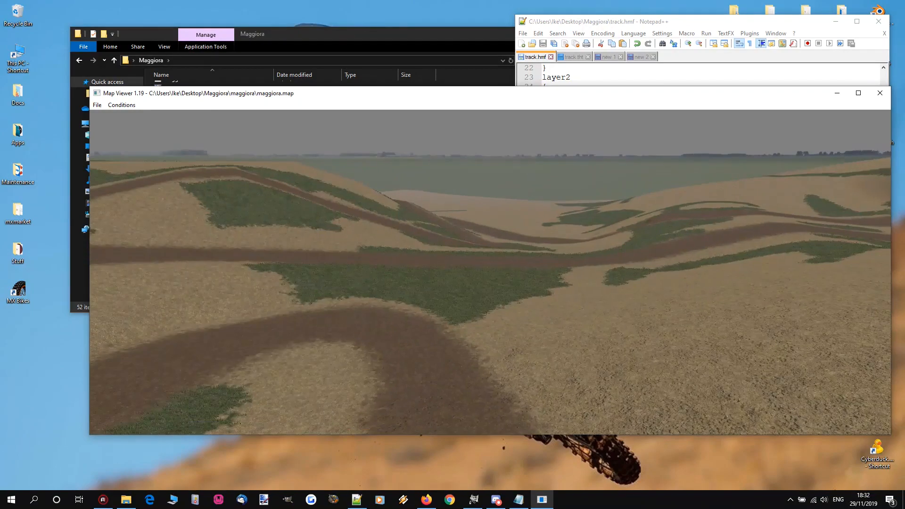
{"action": "key", "text": "Up"}
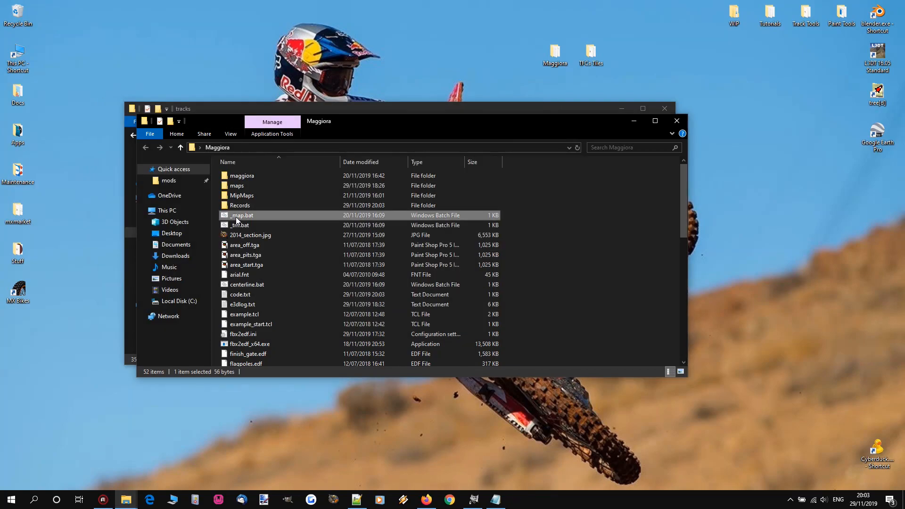
Step: Recompile the map with _map.bat and copy the maggiora folder into the MX Bikes tracks folder
{"action": "double_click", "coordinate": [236, 217]}
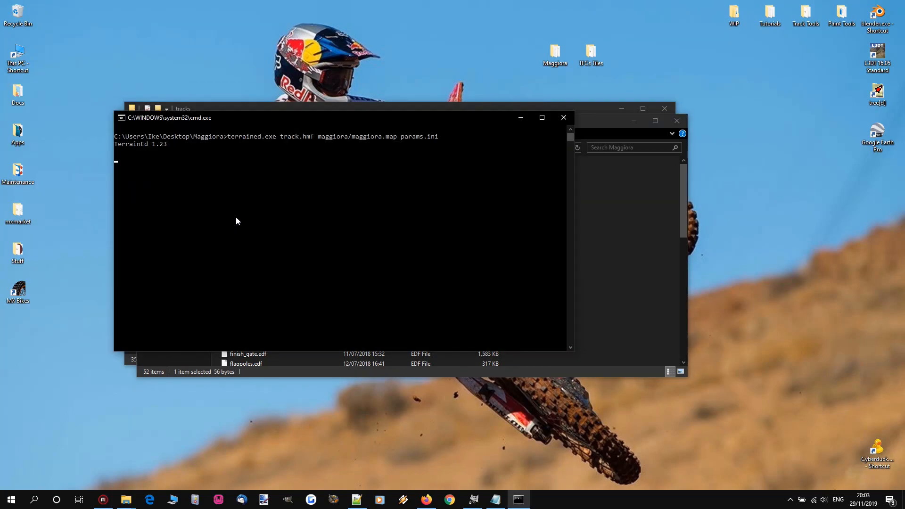
{"action": "left_click_drag", "start_coordinate": [456, 121], "coordinate": [762, 174]}
{"action": "left_click_drag", "start_coordinate": [525, 227], "coordinate": [321, 256]}
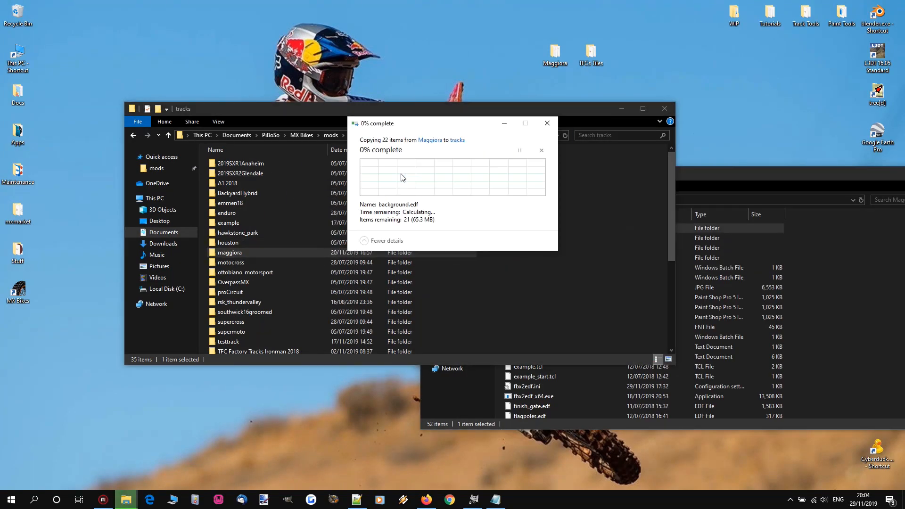
Step: Launch MX Bikes from the desktop
{"action": "double_click", "coordinate": [16, 287]}
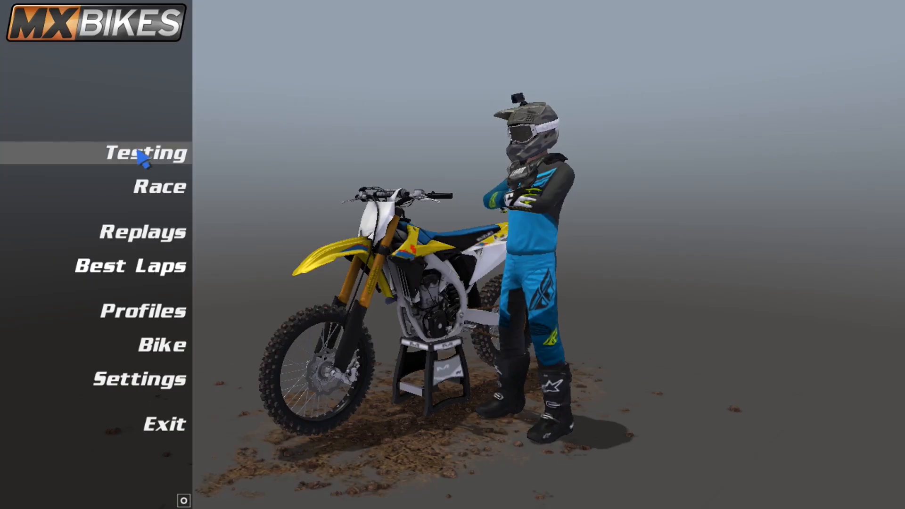
Step: Start a Testing session on the track and ride from the start area through the grass down onto the dirt course
{"action": "left_click", "coordinate": [141, 157]}
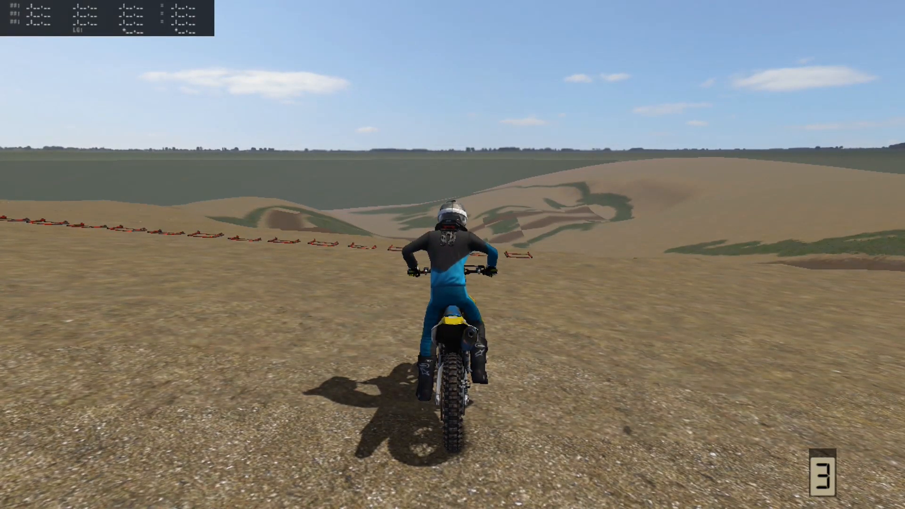
{"action": "key", "text": "Up"}
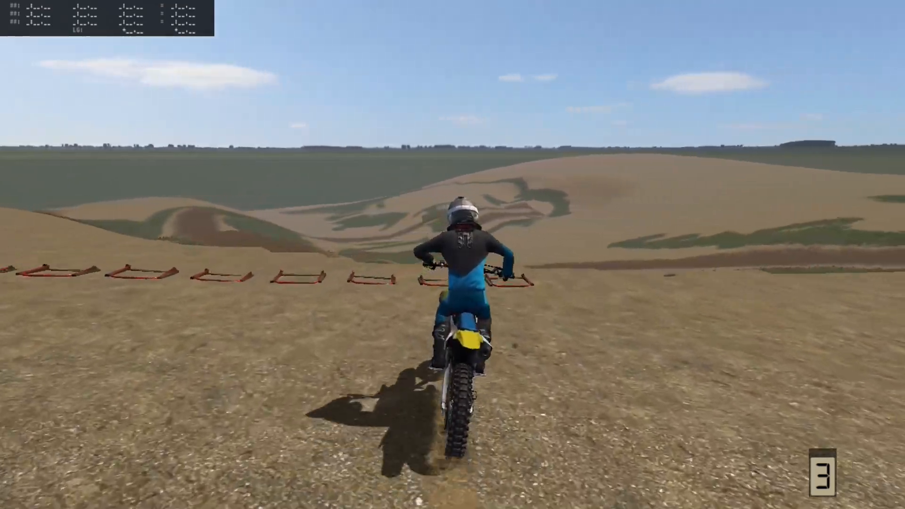
{"action": "key", "text": "Up"}
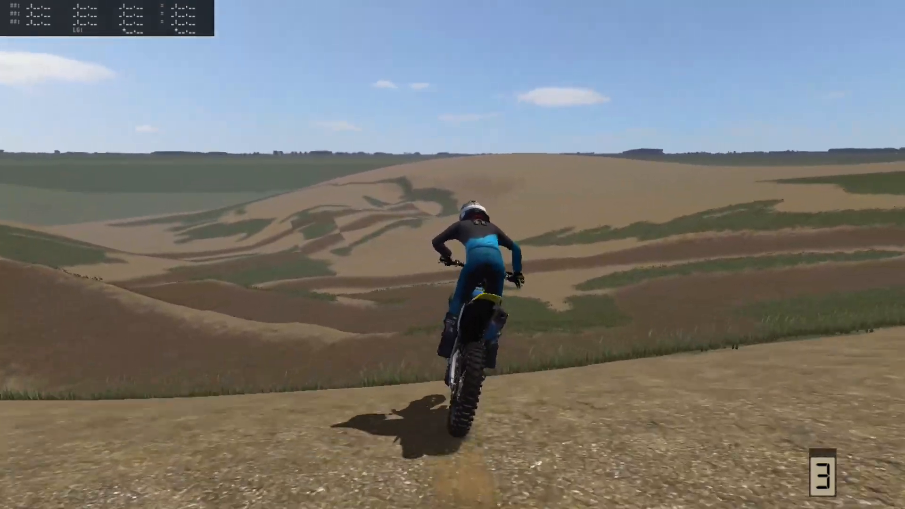
{"action": "key", "text": "Up"}
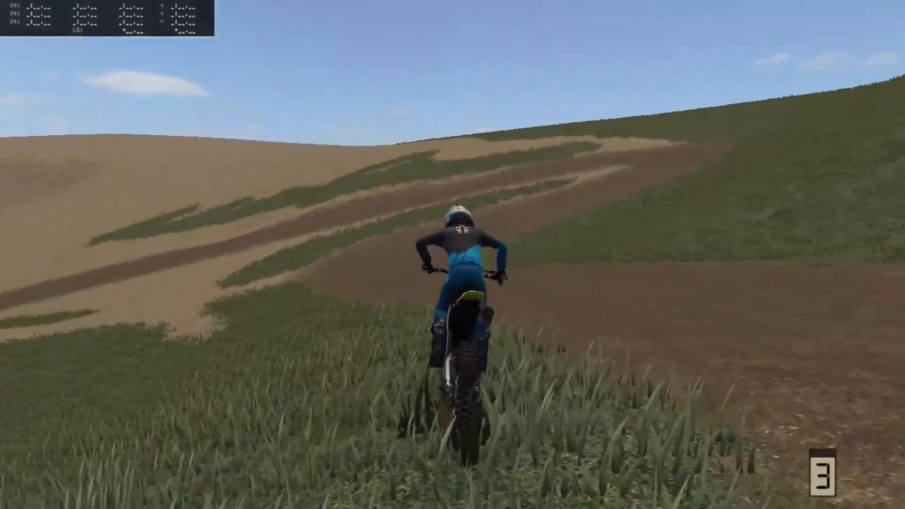
{"action": "key", "text": "Up"}
{"action": "key", "text": "Right"}
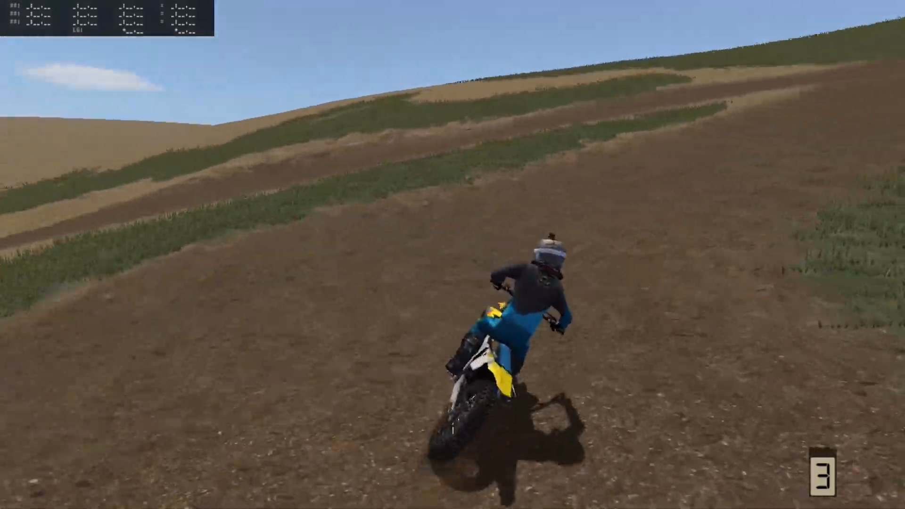
Step: Ride the dirt course over the hills and through the corners to examine the grass edges and sand transitions in game
{"action": "key", "text": "Up"}
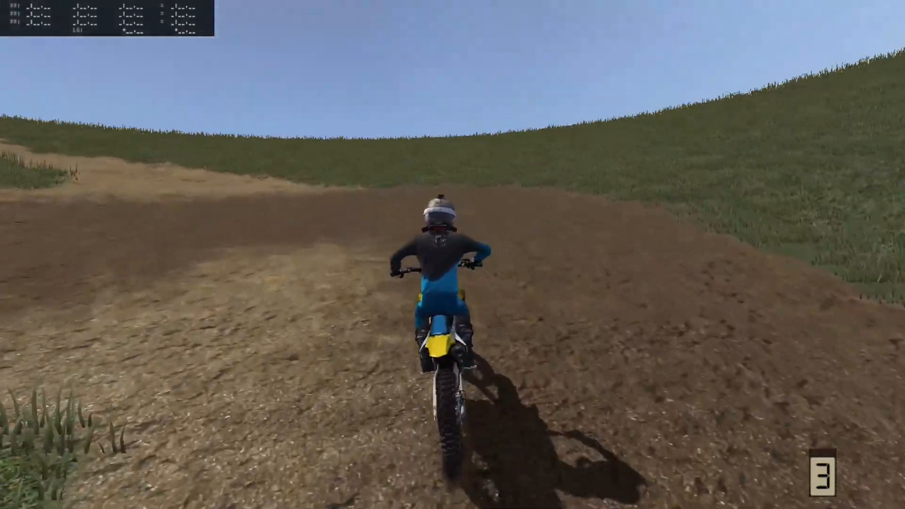
{"action": "key", "text": "Up"}
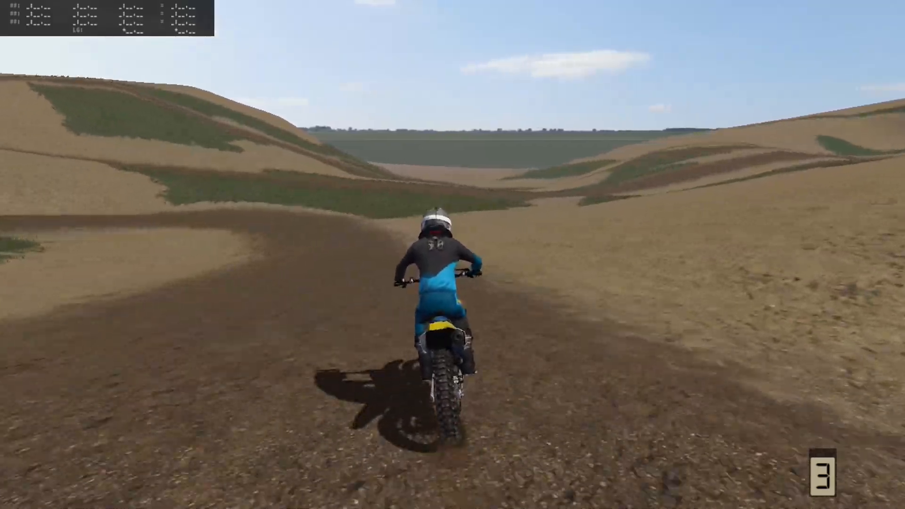
{"action": "key", "text": "Up"}
{"action": "key", "text": "Left"}
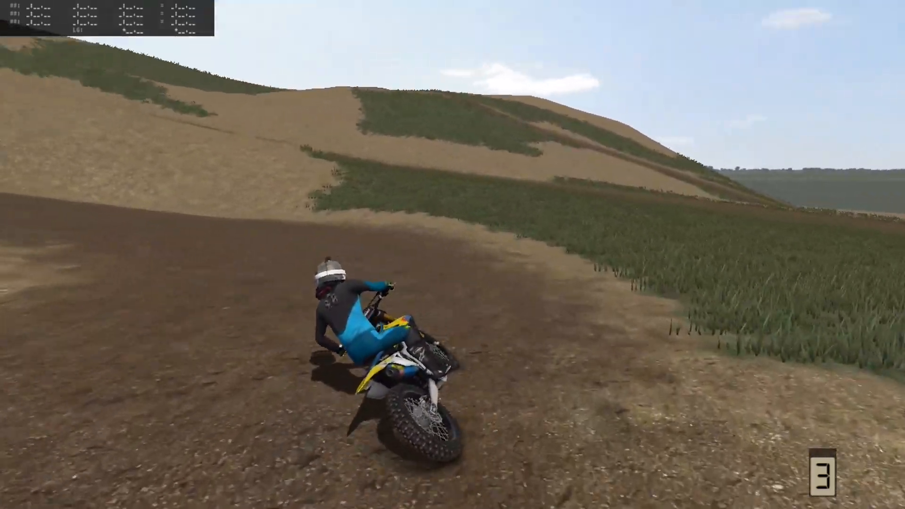
{"action": "key", "text": "Up"}
{"action": "key", "text": "Left"}
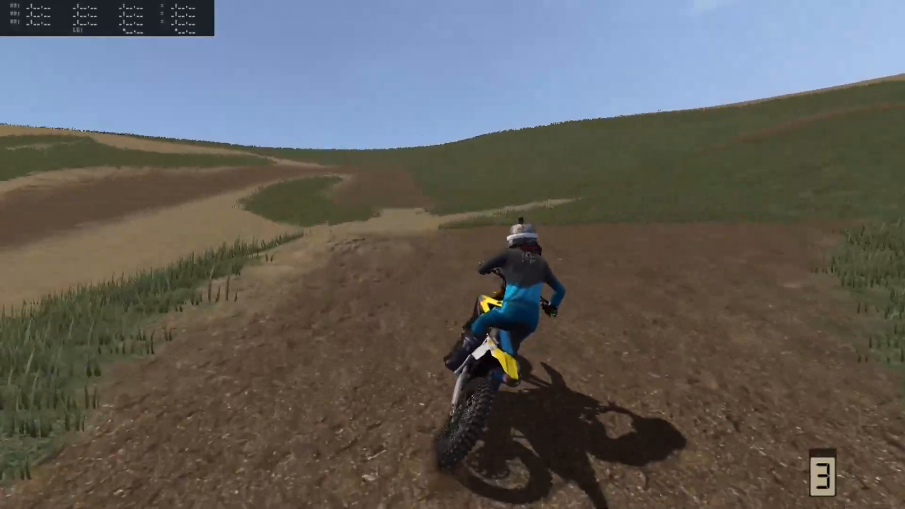
{"action": "key", "text": "Up"}
{"action": "key", "text": "Left"}
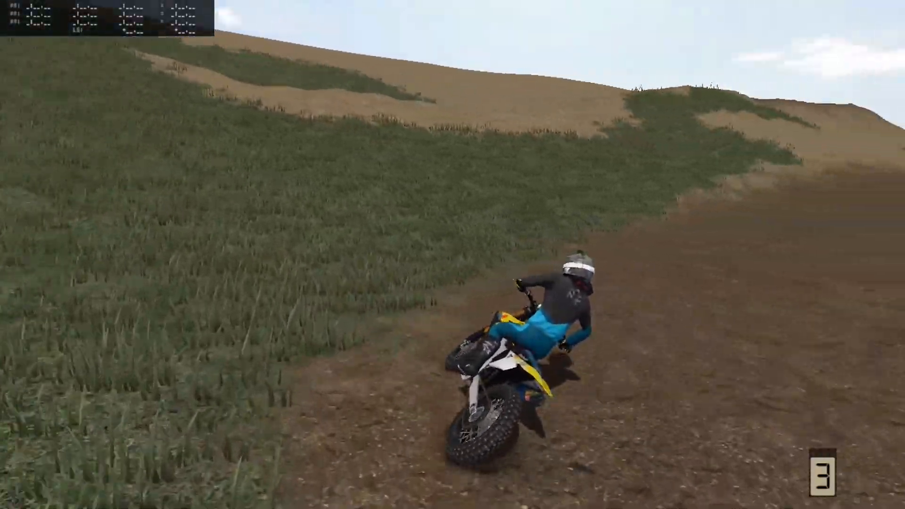
{"action": "key", "text": "Up"}
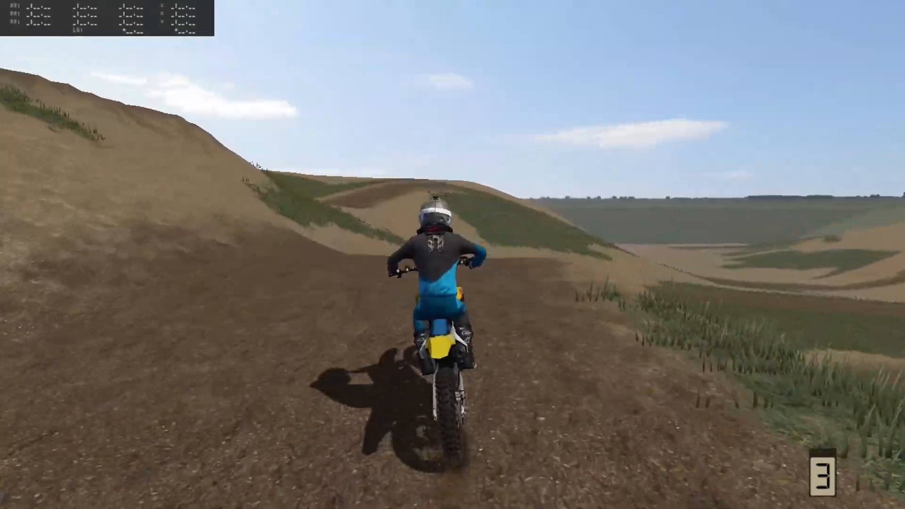
{"action": "key", "text": "Up"}
{"action": "key", "text": "Right"}
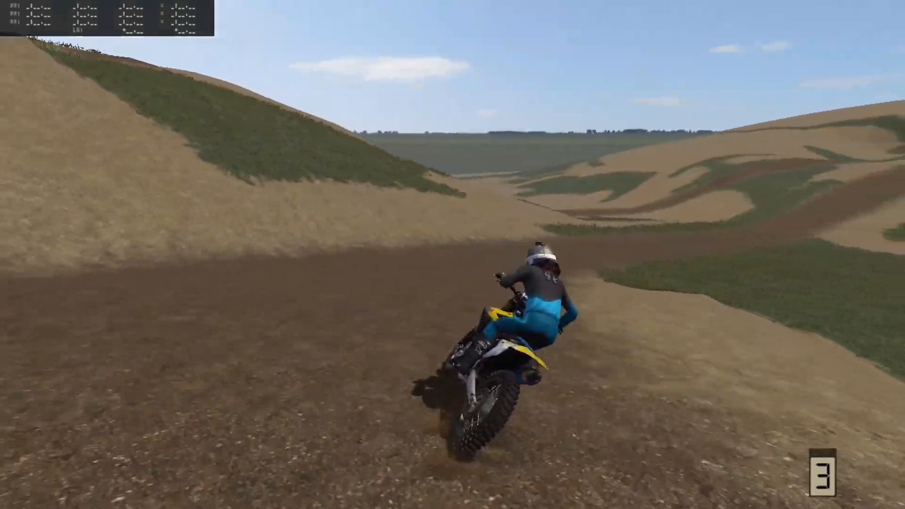
{"action": "key", "text": "Up"}
{"action": "key", "text": "Right"}
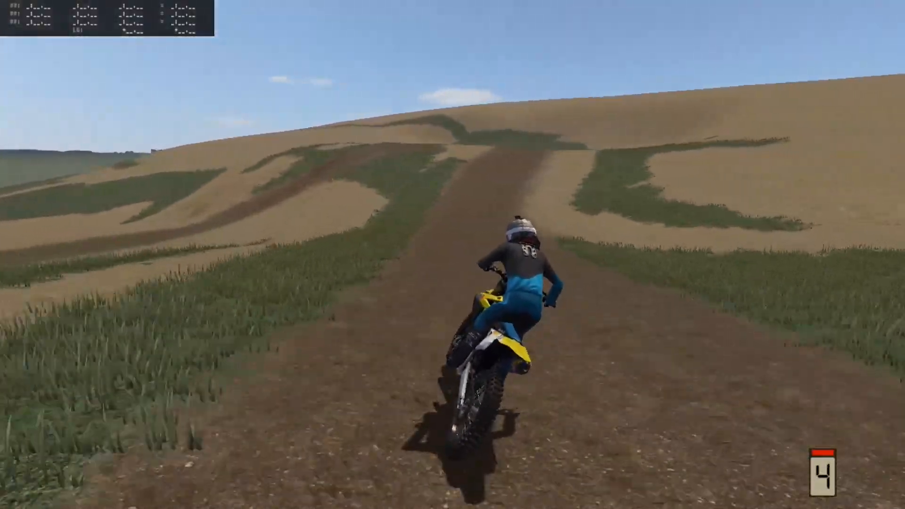
{"action": "key", "text": "Up"}
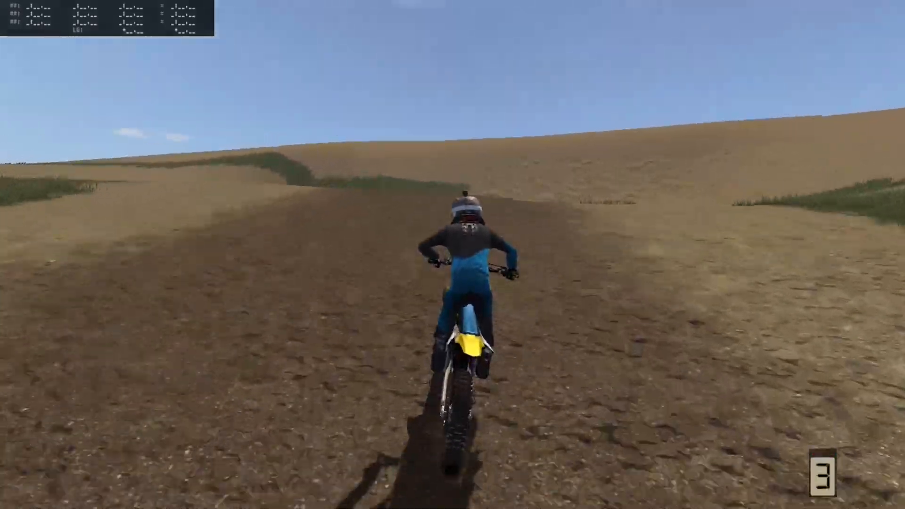
{"action": "key", "text": "Up"}
{"action": "key", "text": "Left"}
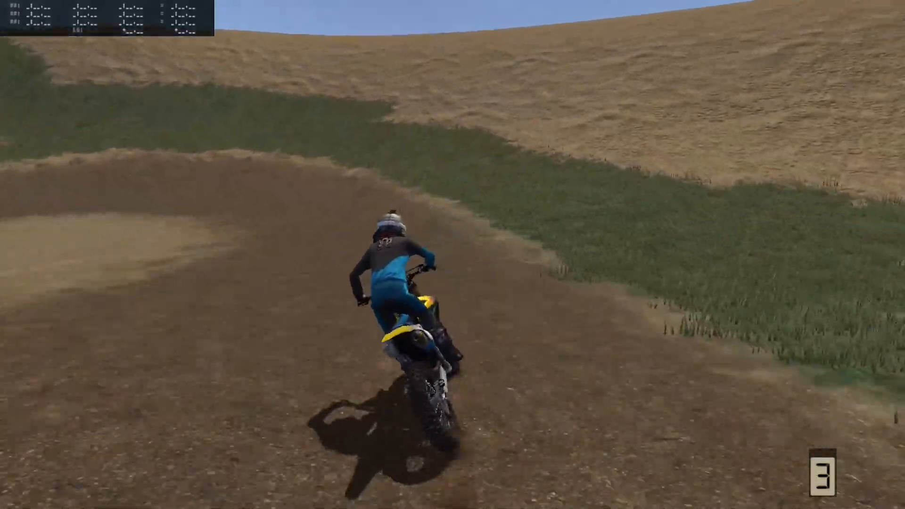
{"action": "key", "text": "Up"}
{"action": "key", "text": "Left"}
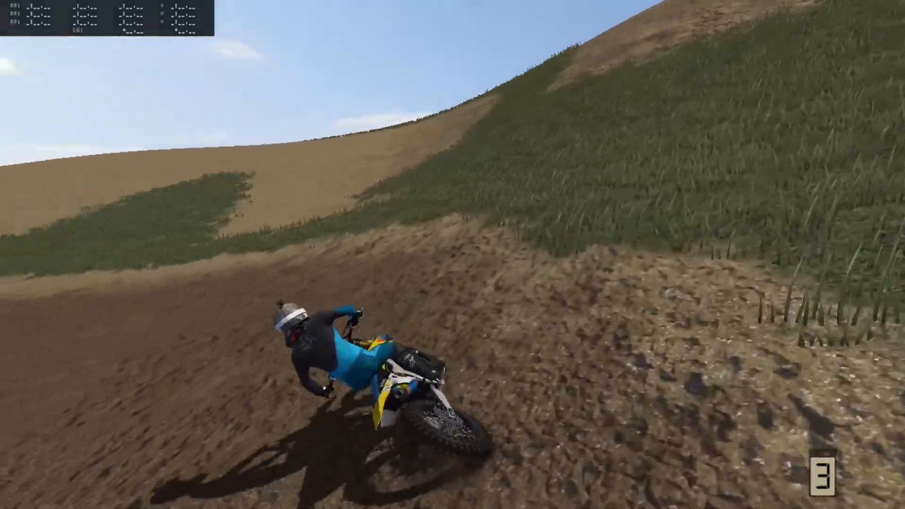
{"action": "key", "text": "Up"}
{"action": "key", "text": "Left"}
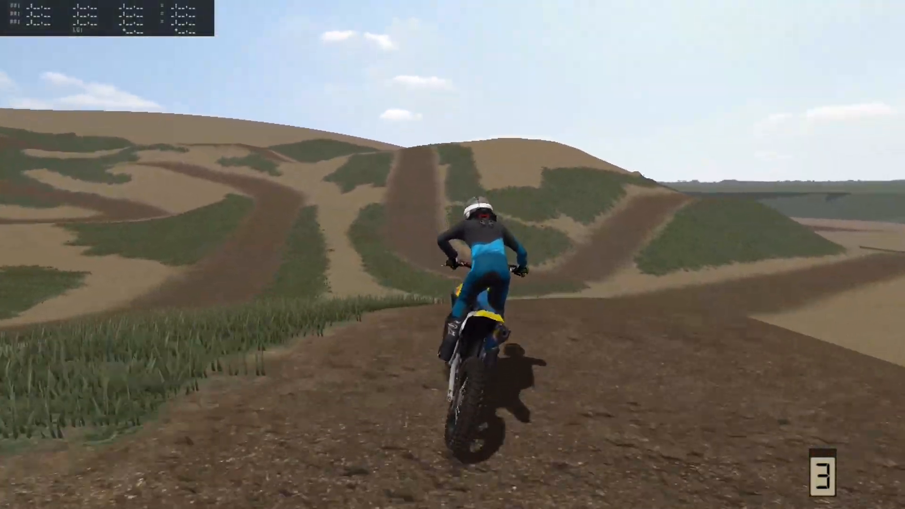
{"action": "key", "text": "Up"}
{"action": "key", "text": "Left"}
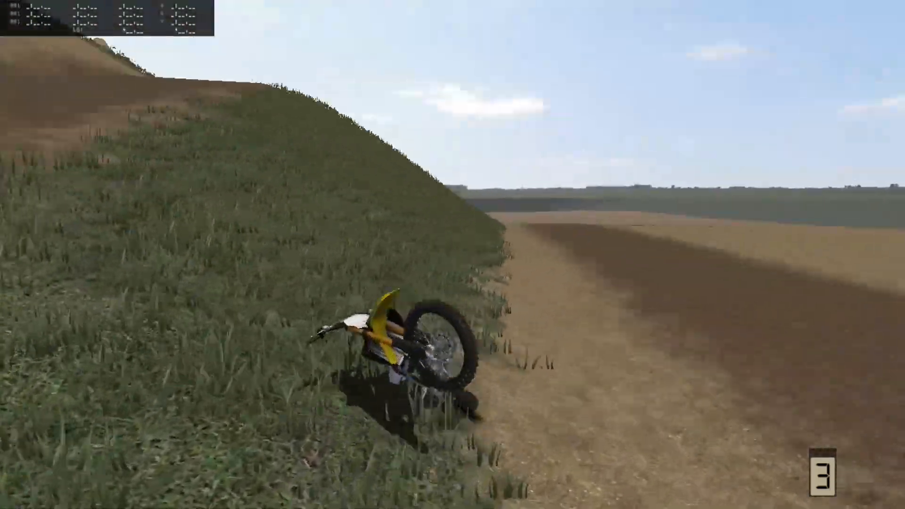
Step: Ride from the grassy bank back onto the dirt and follow the lower turns uphill, checking the grass, sand and dirt coverage
{"action": "key", "text": "Up"}
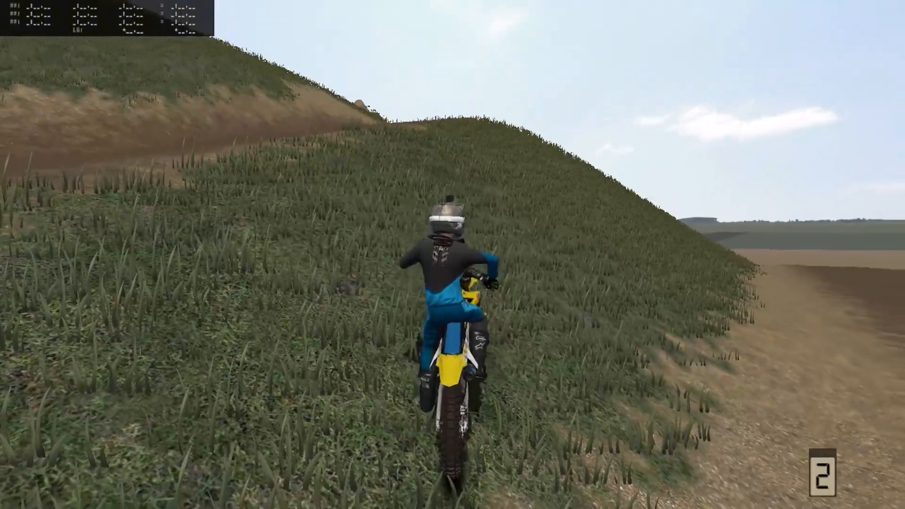
{"action": "key", "text": "Right"}
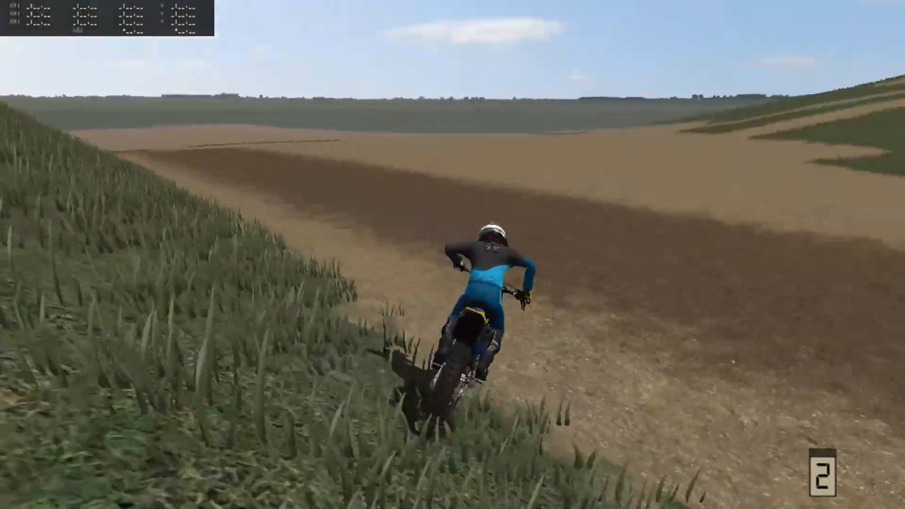
{"action": "key", "text": "Right"}
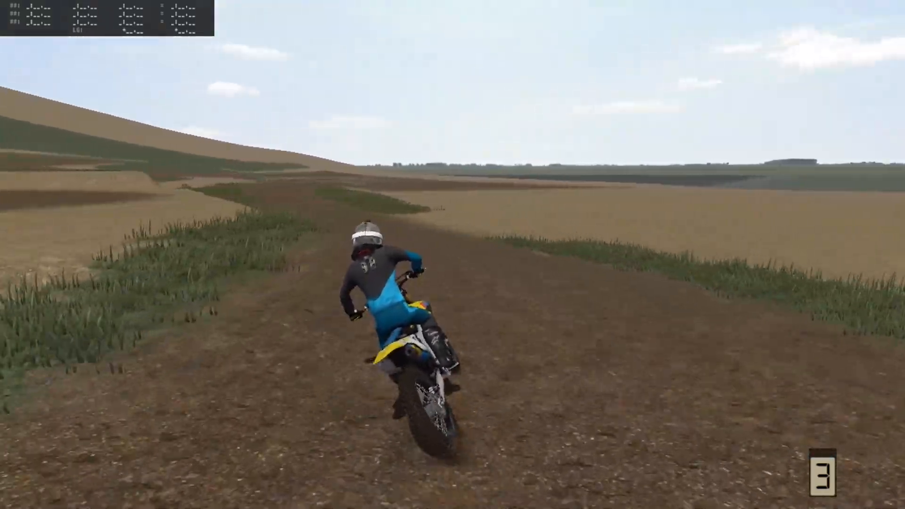
{"action": "key", "text": "Left"}
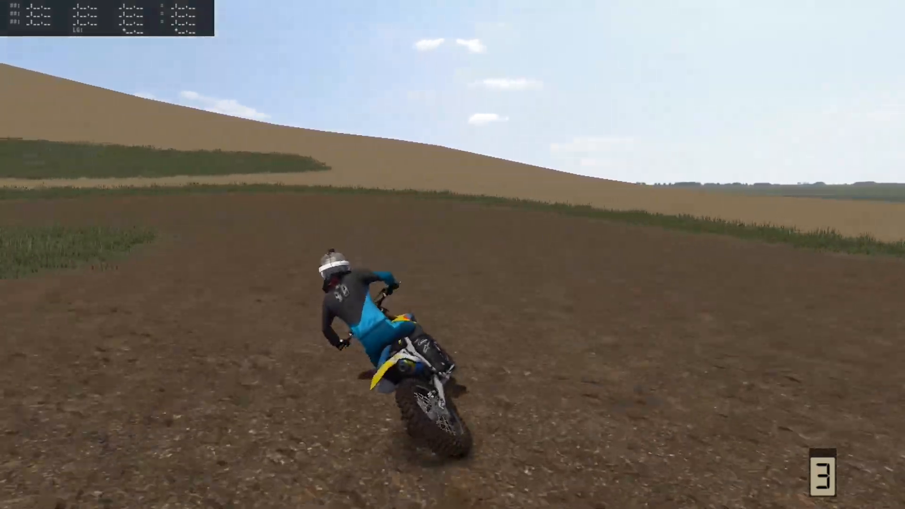
{"action": "key", "text": "Left"}
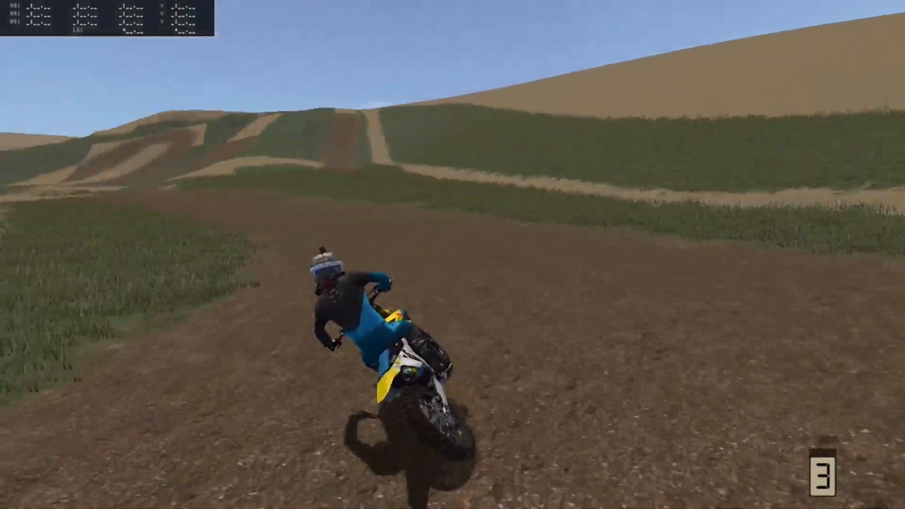
{"action": "key", "text": "Left"}
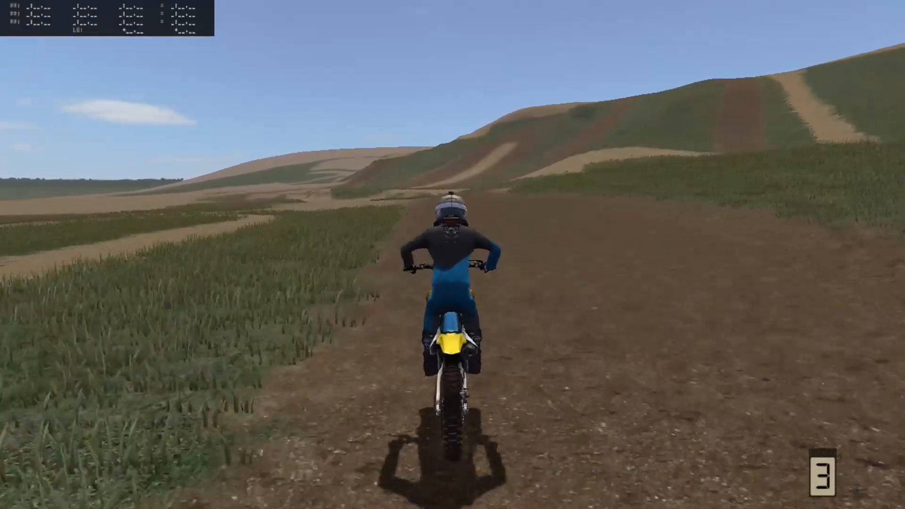
{"action": "key", "text": "z"}
{"action": "key", "text": "Right"}
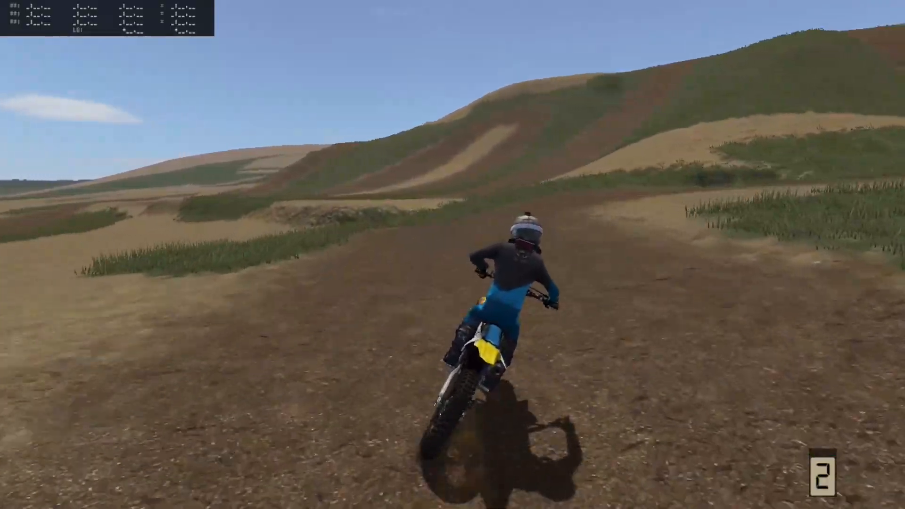
{"action": "key", "text": "Right"}
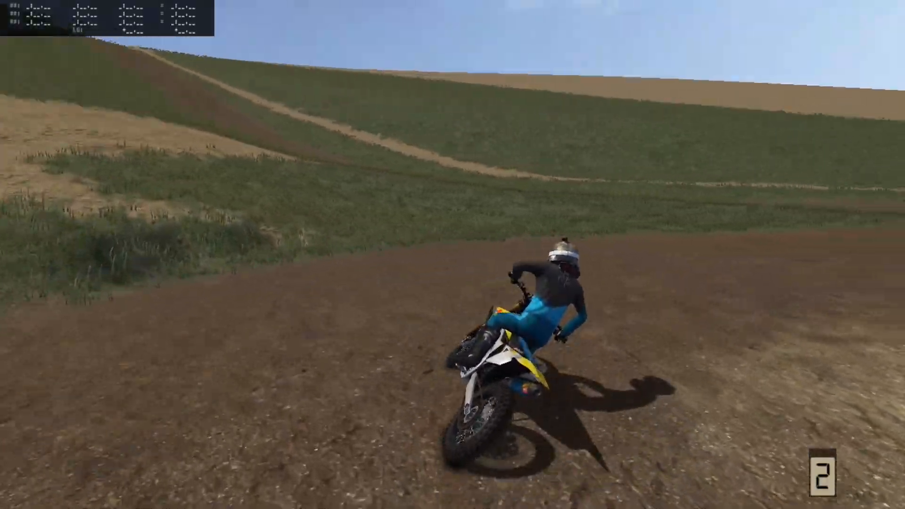
{"action": "key", "text": "Right"}
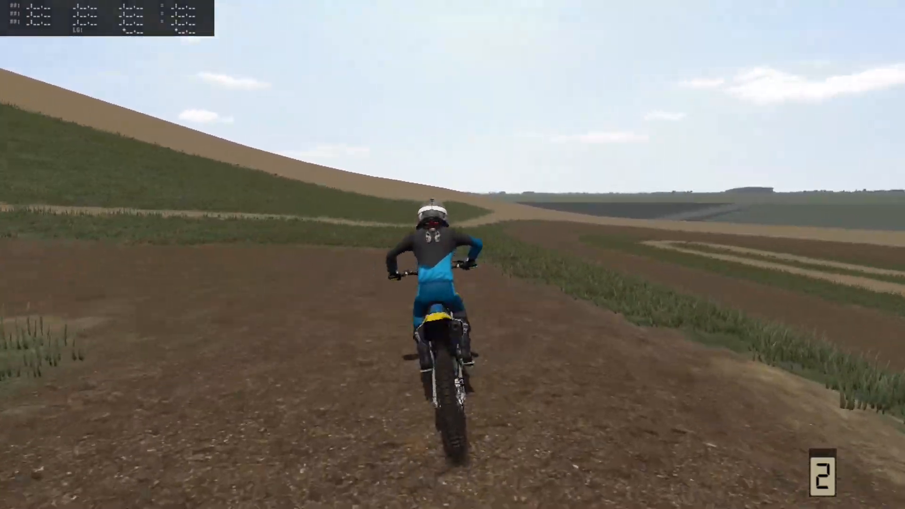
{"action": "key", "text": "Left"}
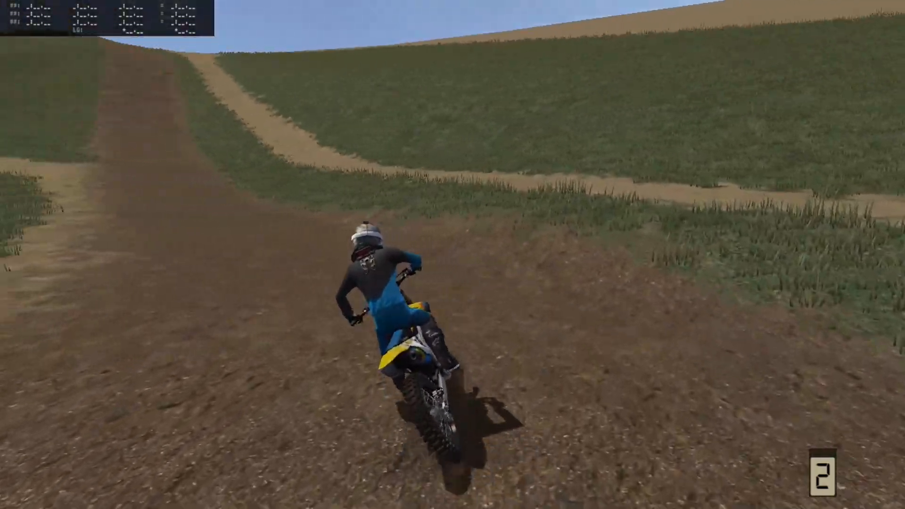
{"action": "key", "text": "a"}
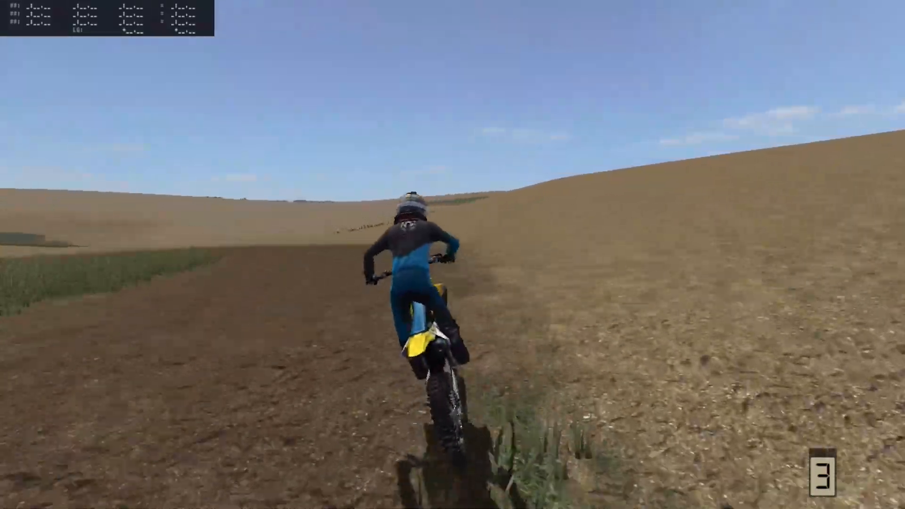
{"action": "key", "text": "a"}
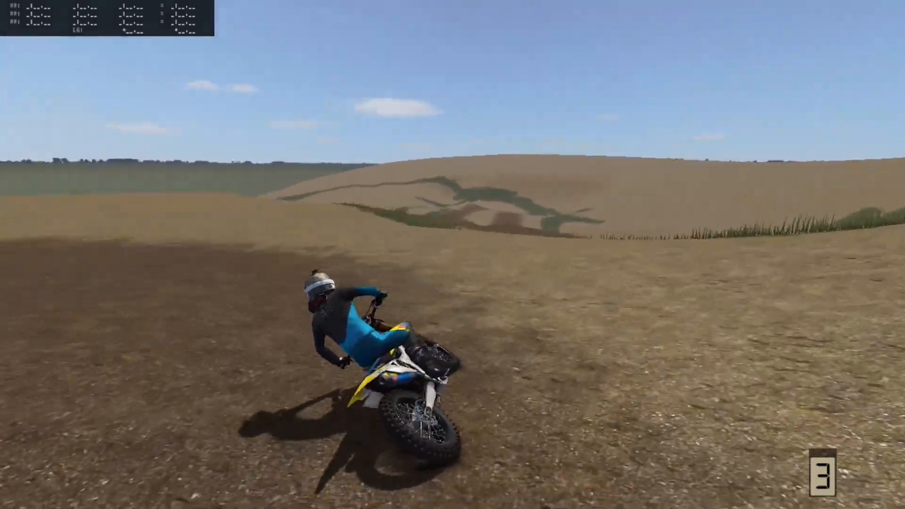